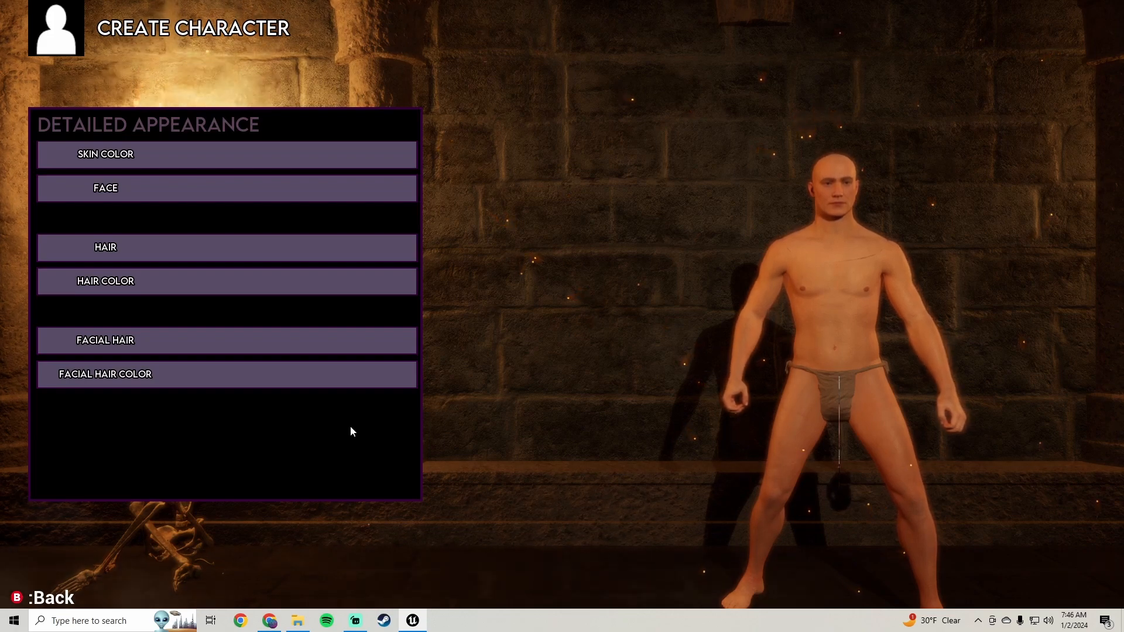
Exit the running game preview and open the MainMenu level from the Content folder
key(Escape)
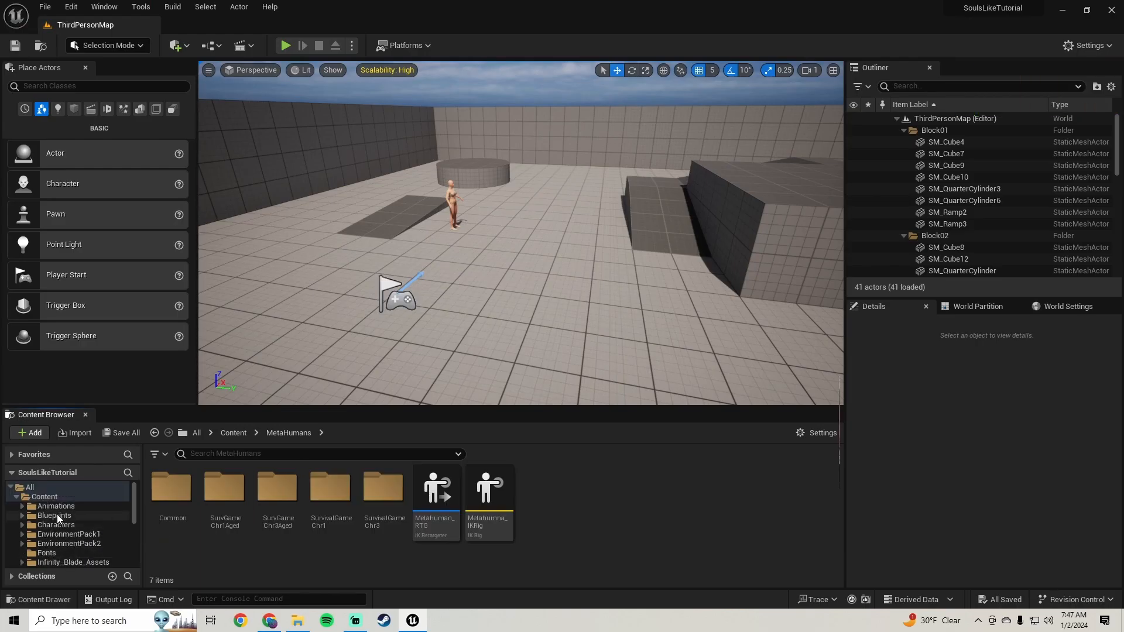
click(54, 495)
scroll(482, 495, down, 5)
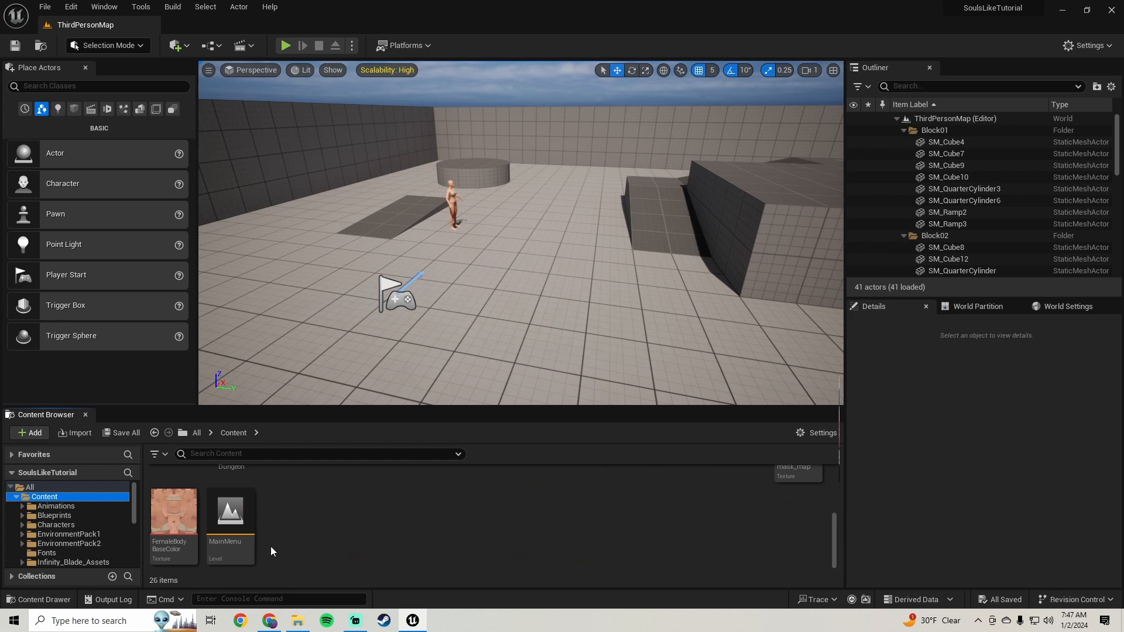
double_click(229, 524)
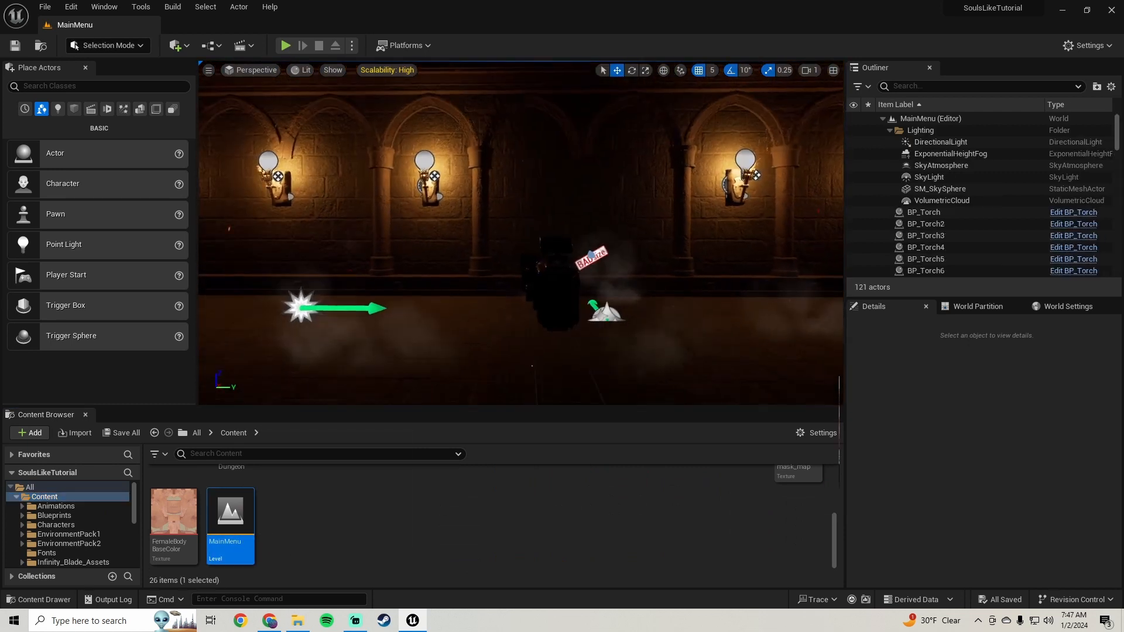
Open the MainMenu_W widget blueprint from the Blueprints > Widgets folder
click(54, 515)
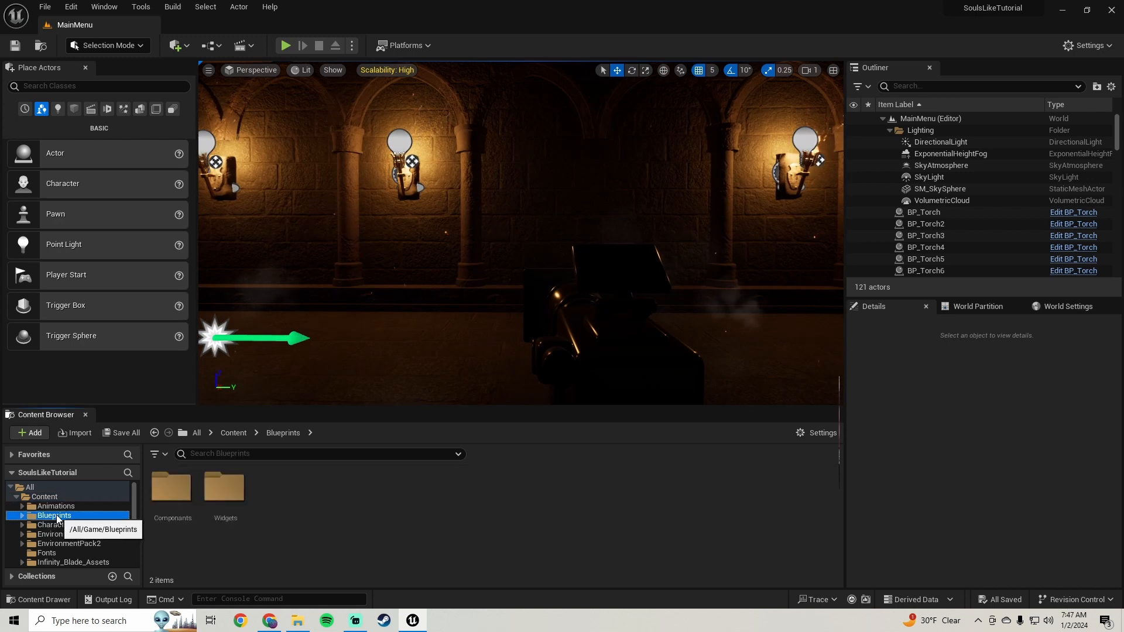
double_click(228, 490)
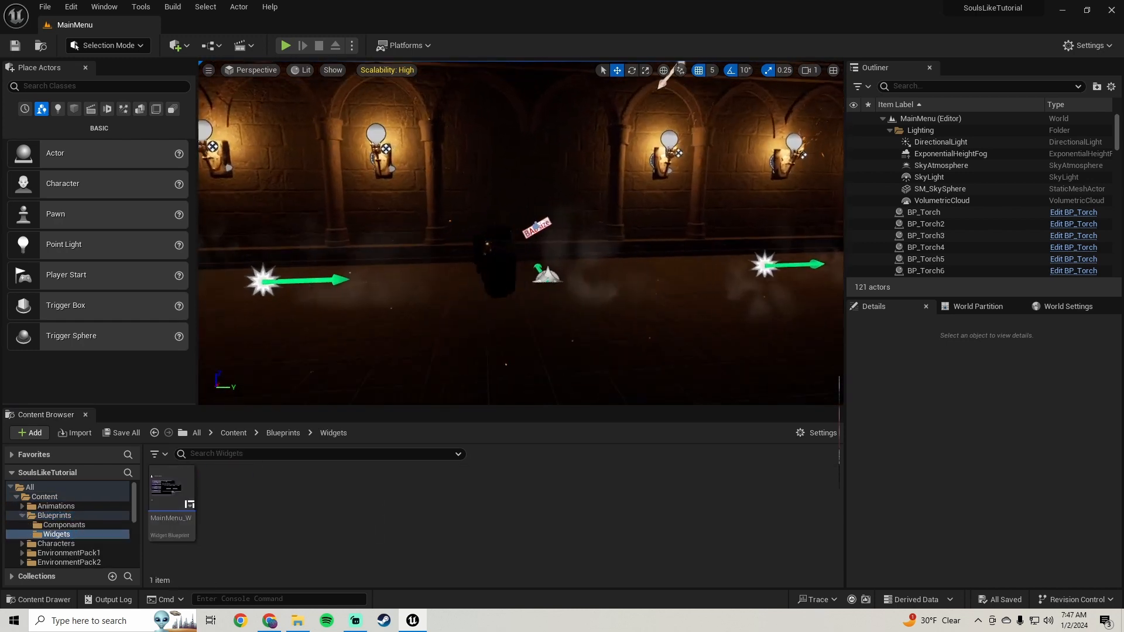
click(187, 525)
double_click(188, 522)
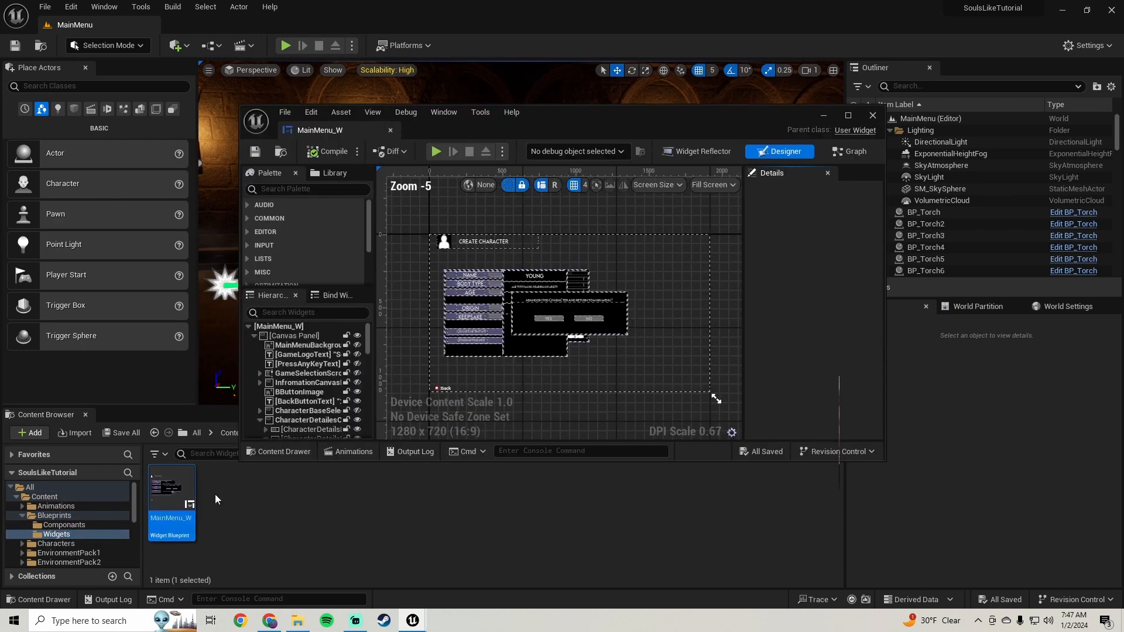
scroll(536, 319, up, 4)
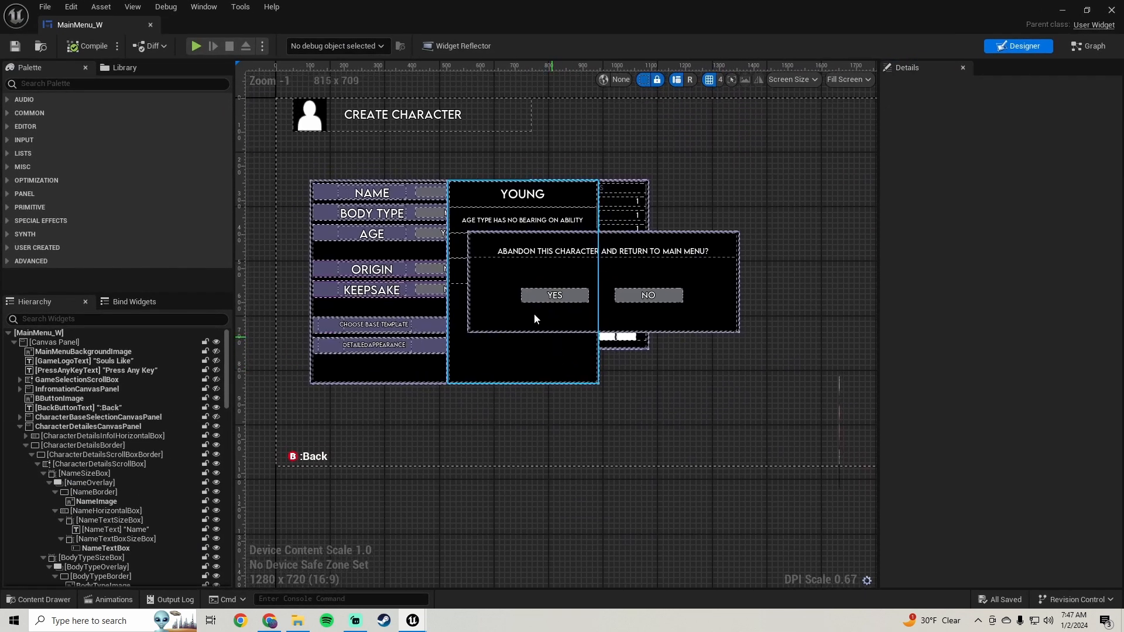
Hide AbandonBorder, the prompt for abandoning the character, in the designer view
click(491, 283)
click(76, 489)
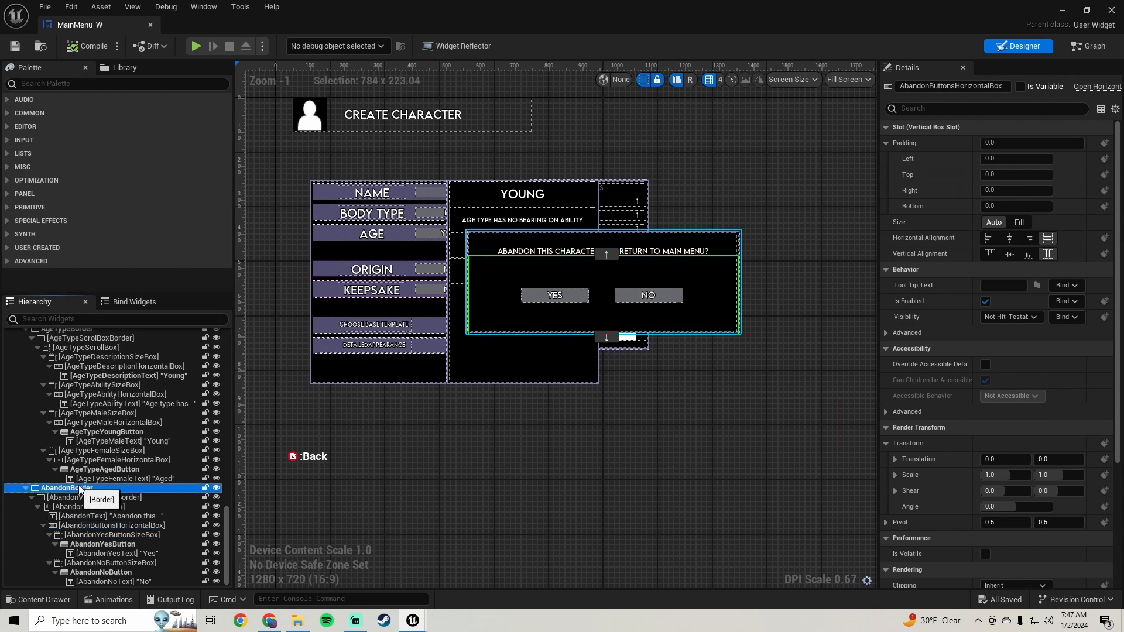
click(216, 488)
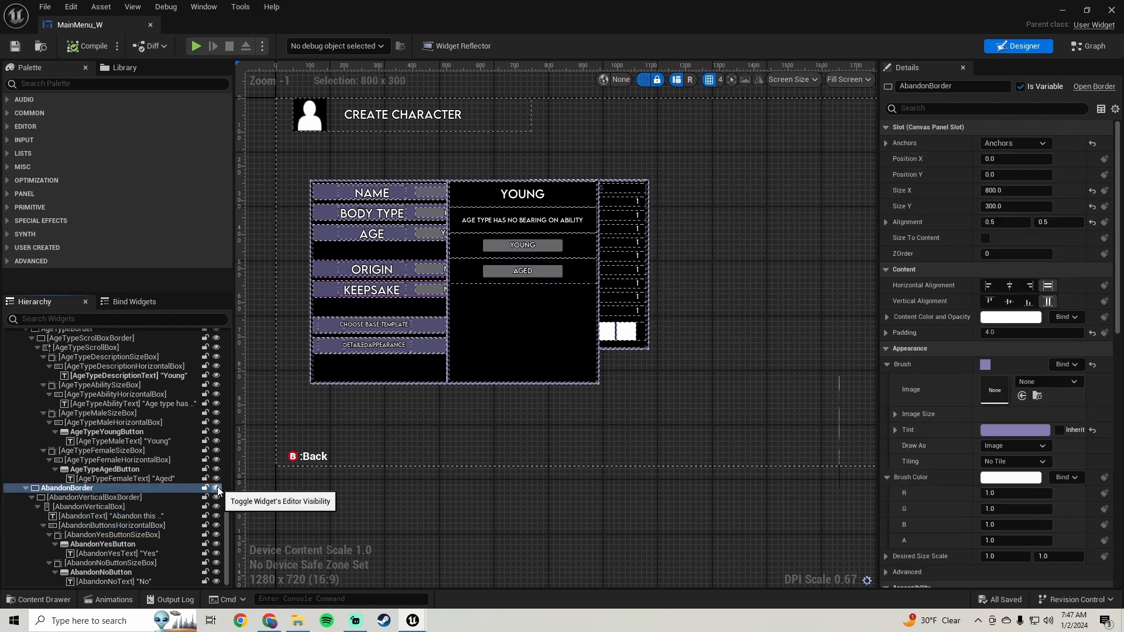
click(480, 322)
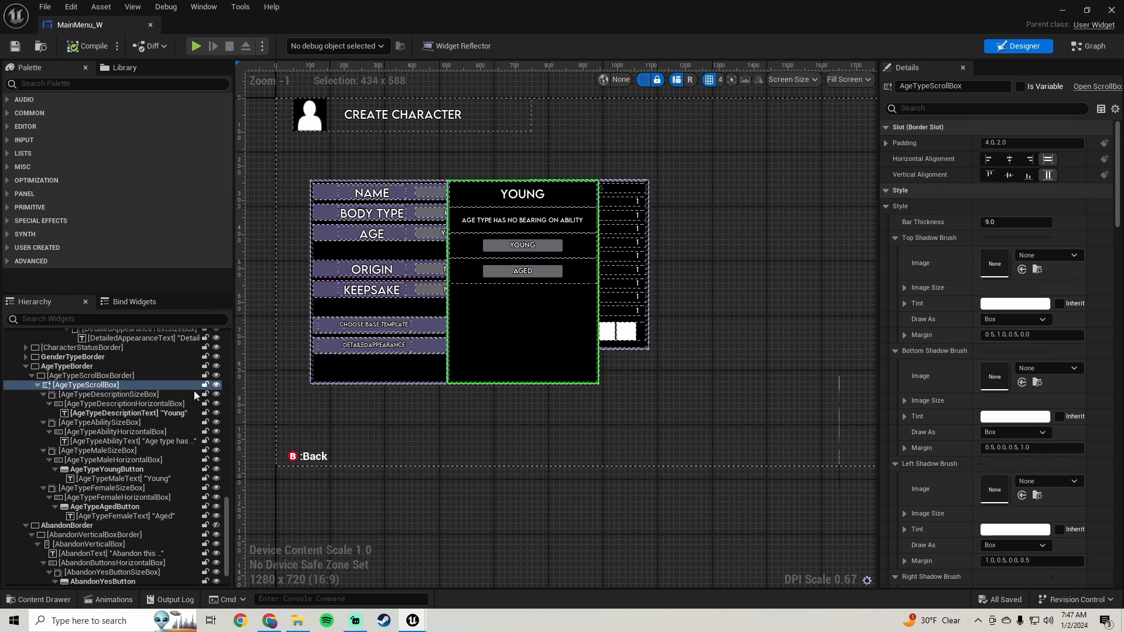
click(117, 376)
click(216, 375)
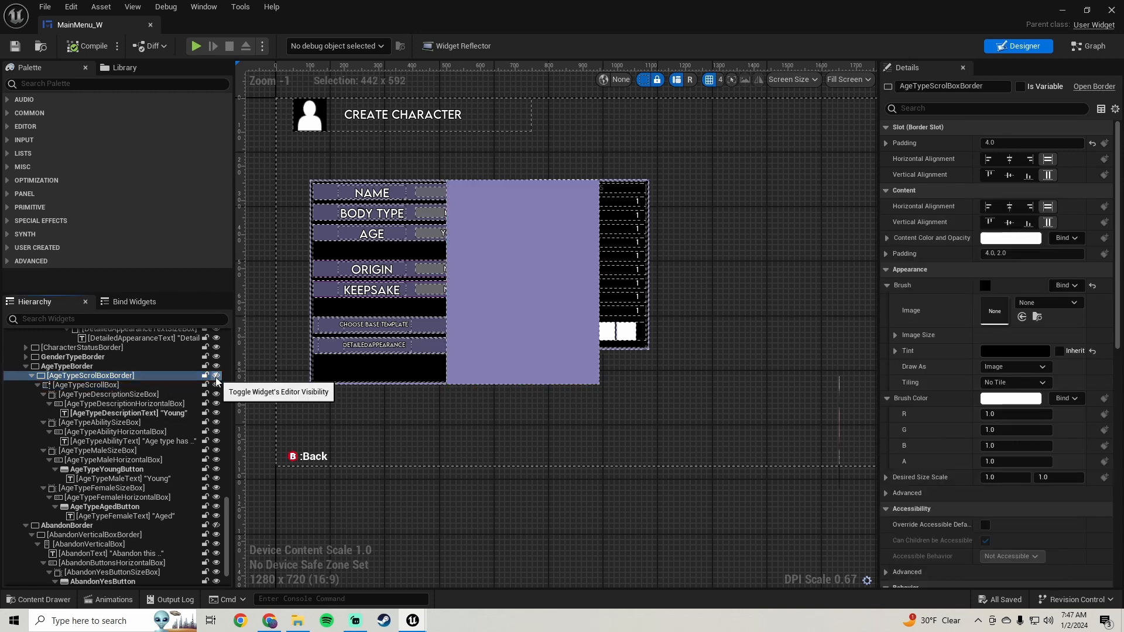
click(215, 367)
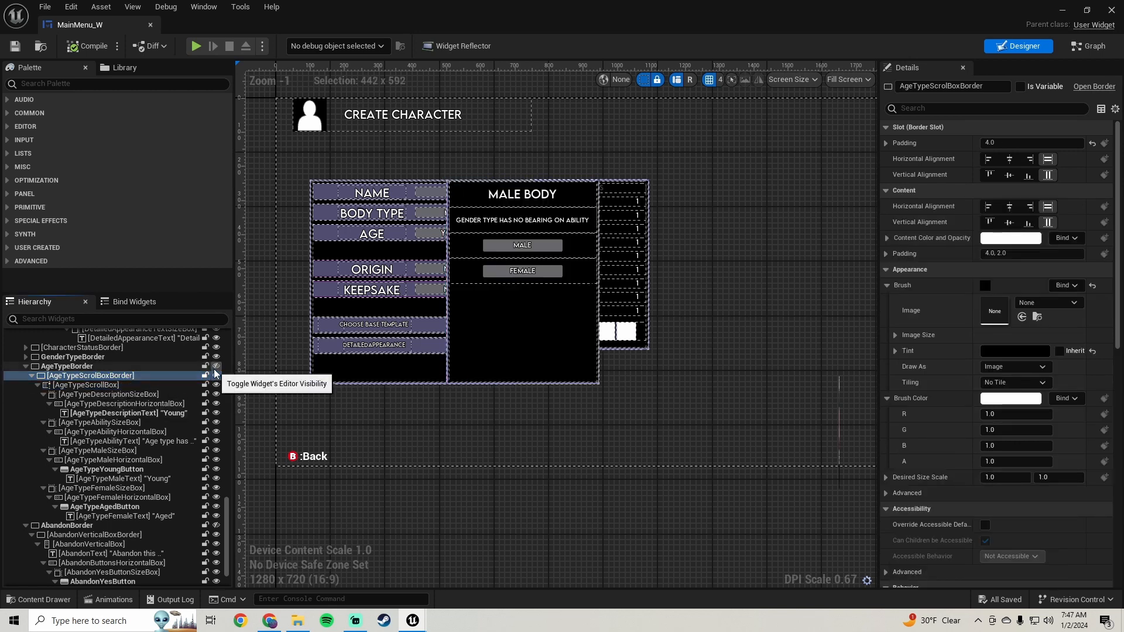
click(216, 377)
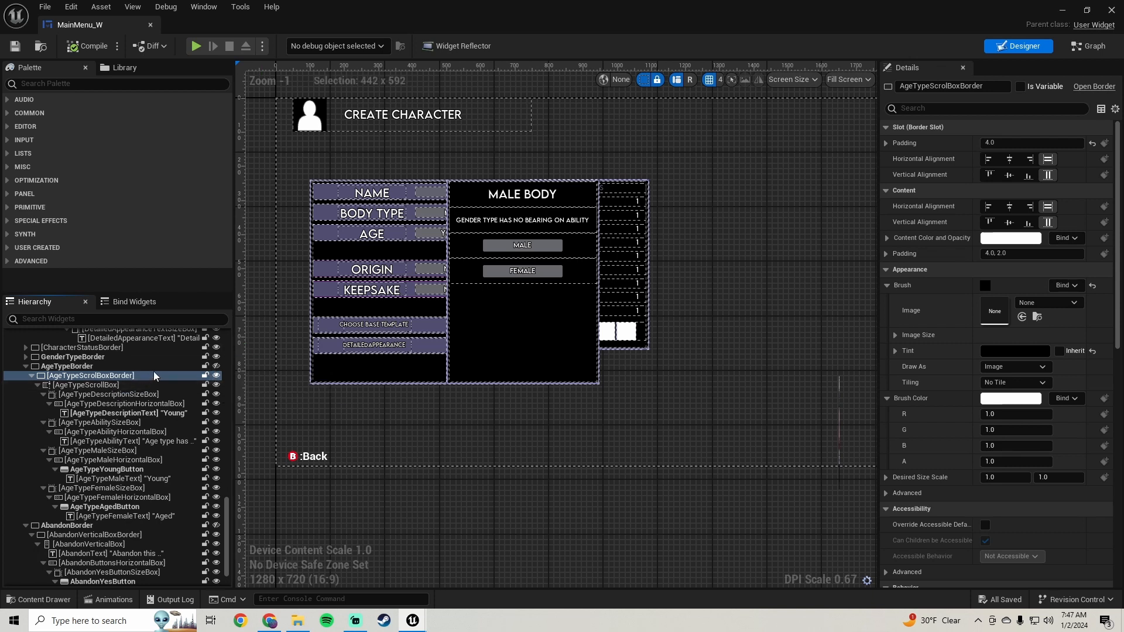
click(217, 366)
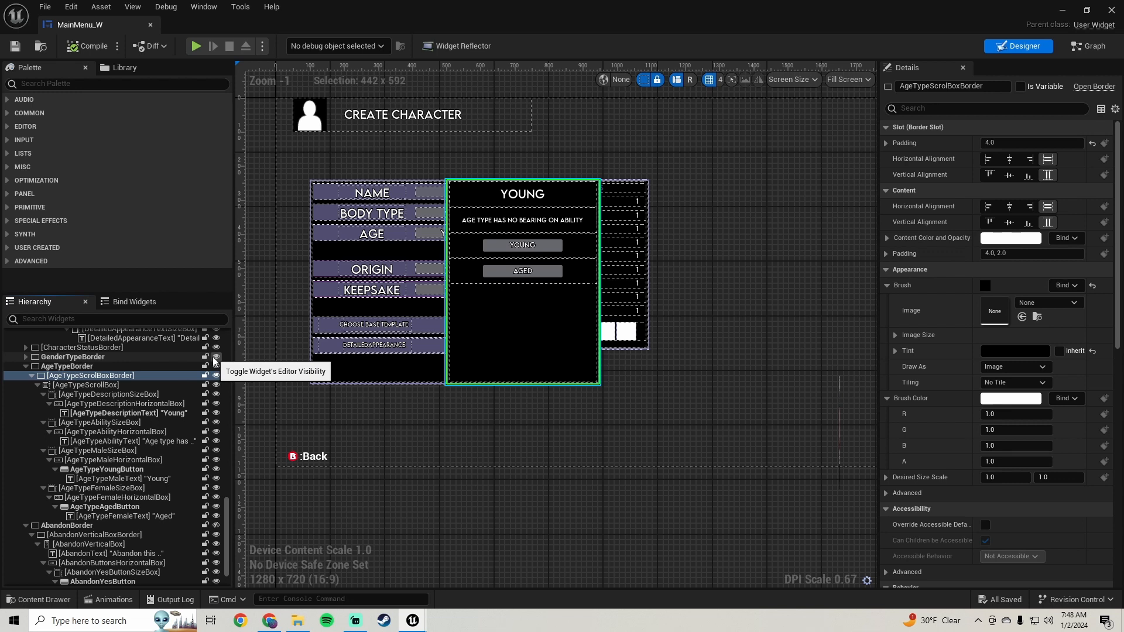
Hide GenderTypeBorder and the AgeTypeScrollBoxBorder with its AgeTypeScrollBox in the designer view
click(216, 356)
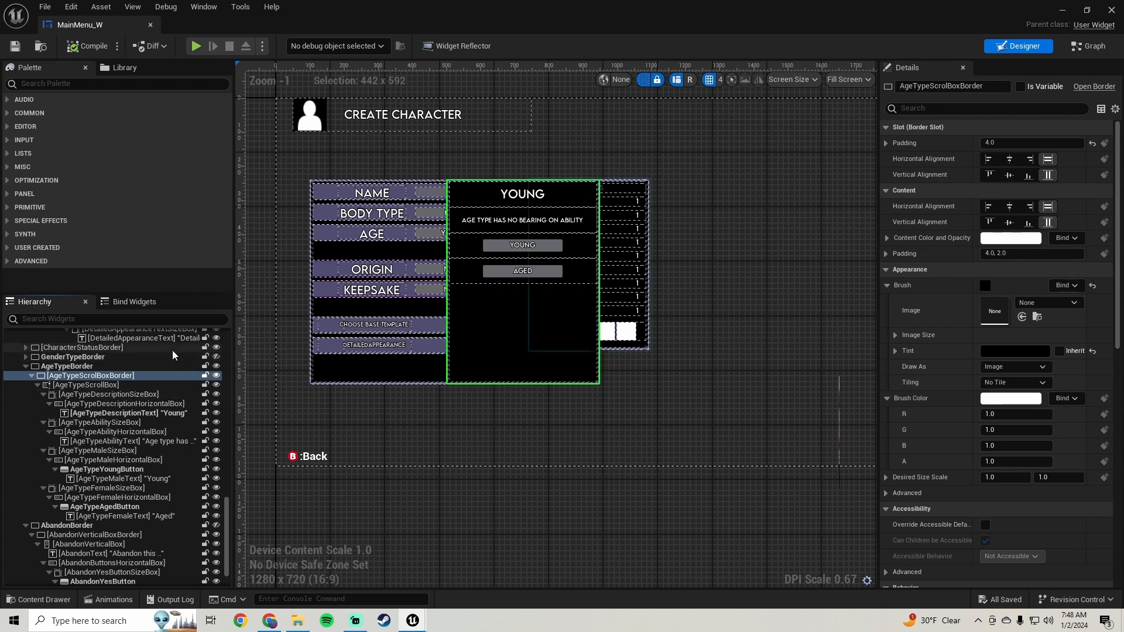
click(157, 354)
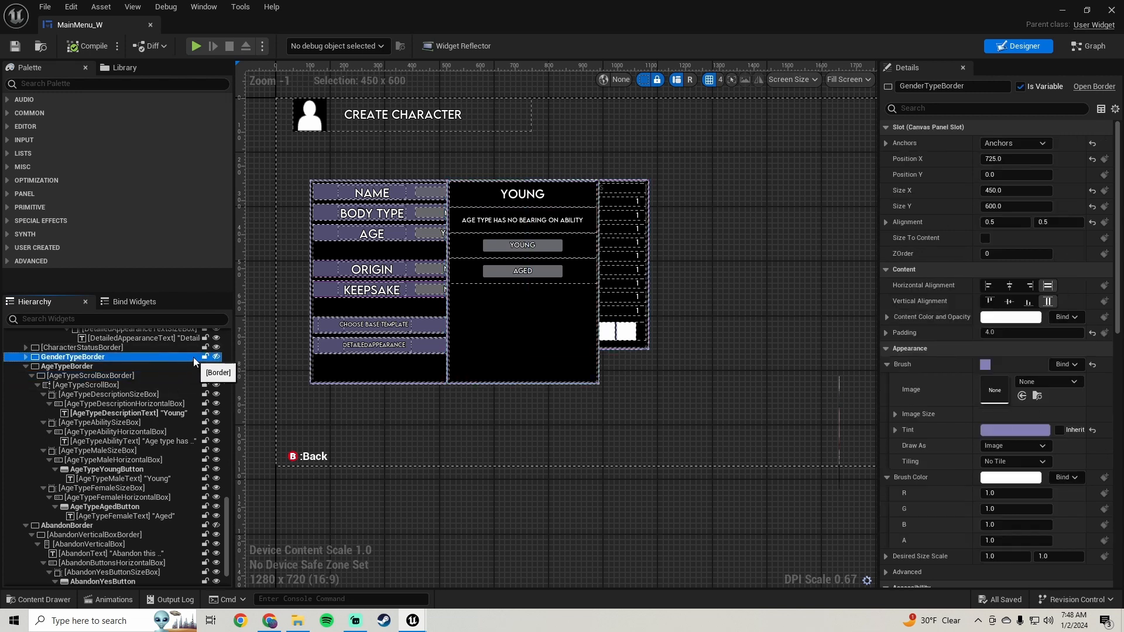
click(553, 299)
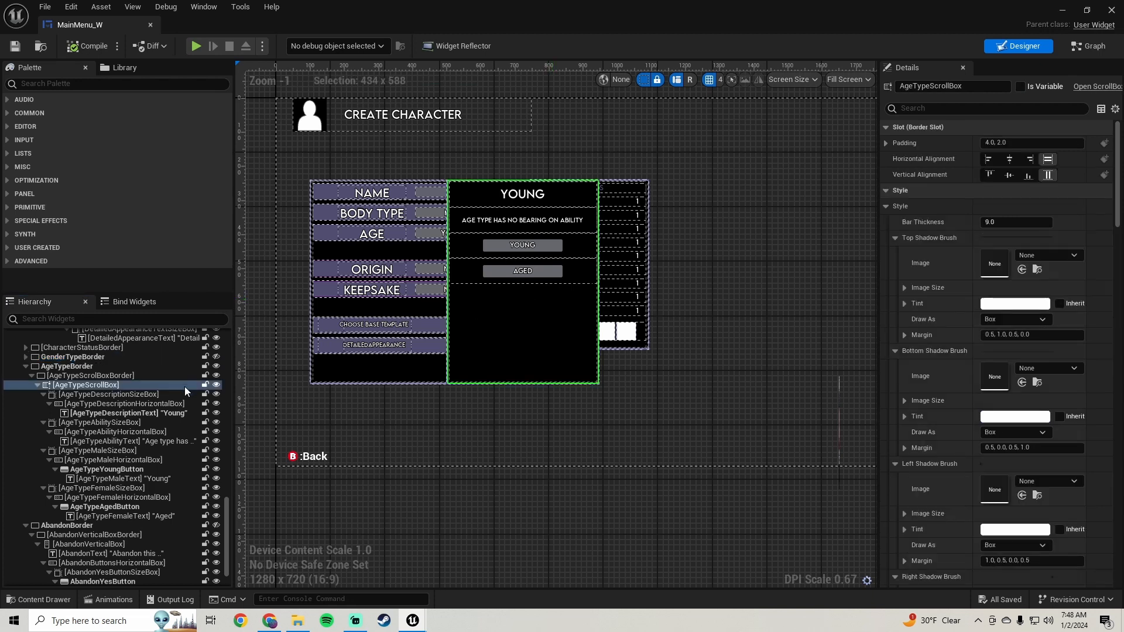
click(217, 376)
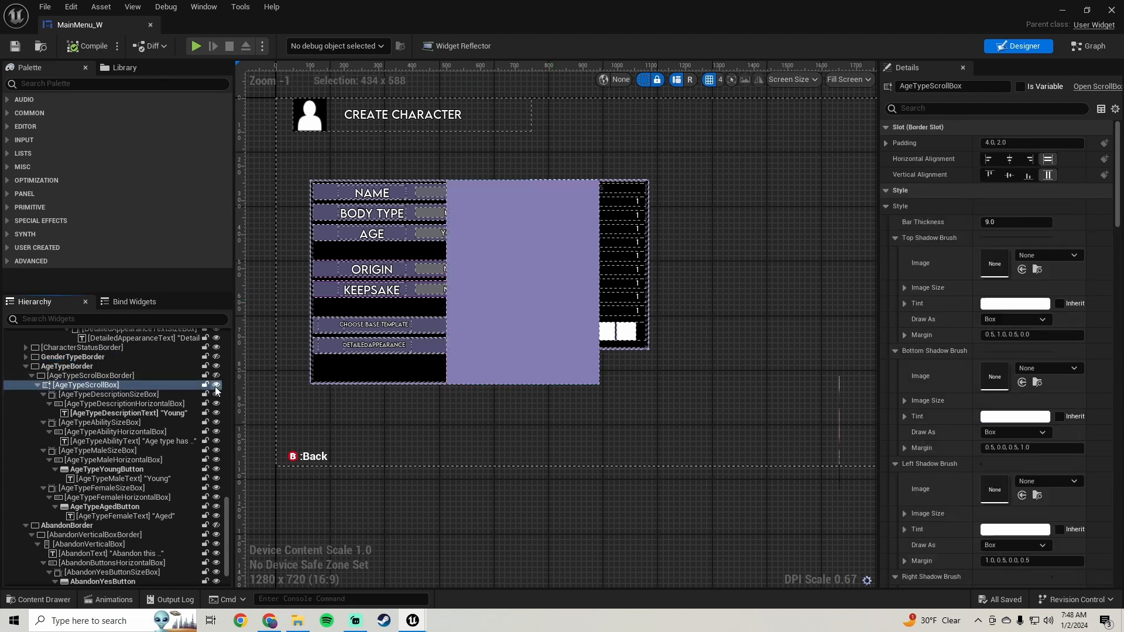
click(216, 384)
Hide CharacterStatusBorder and AgeTypeBorder in the designer view
scroll(190, 394, up, 1)
scroll(191, 394, up, 2)
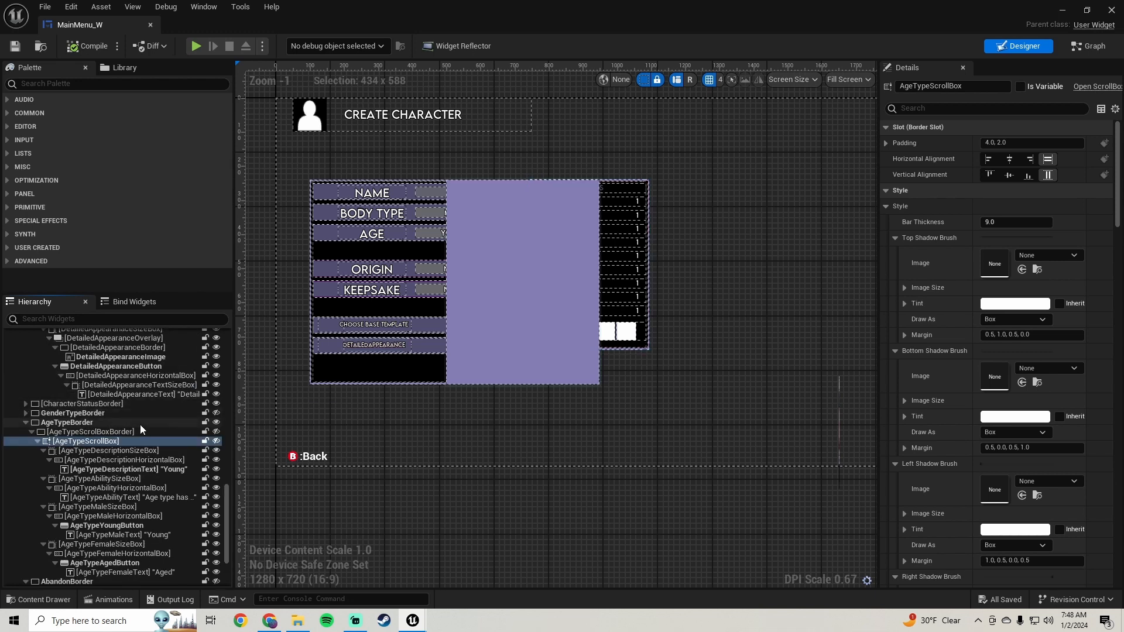
click(216, 403)
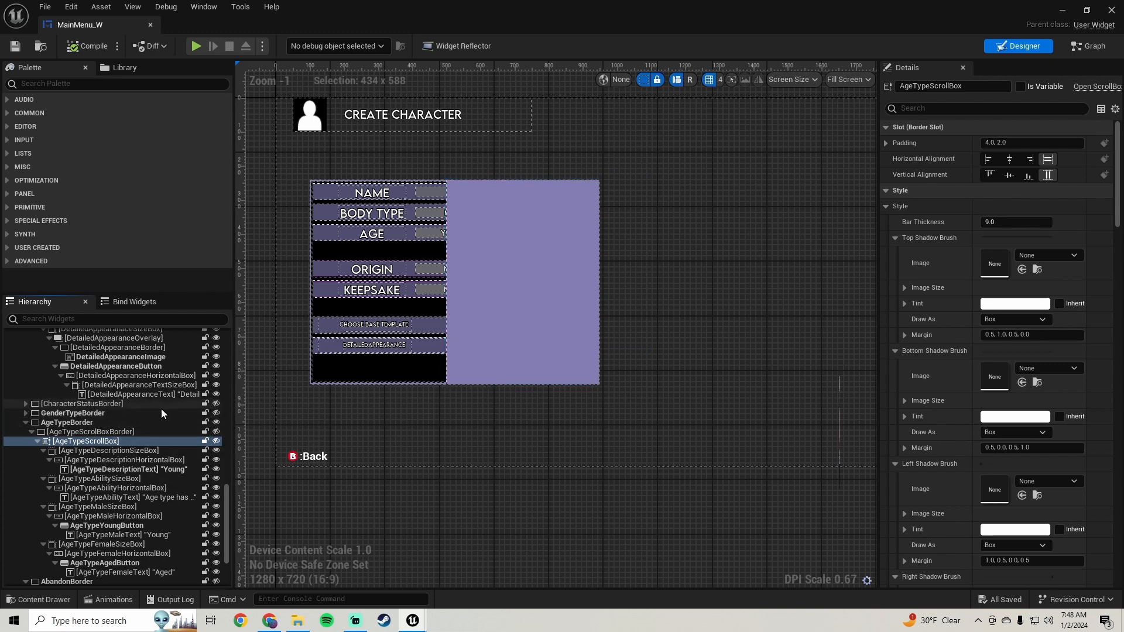
click(494, 277)
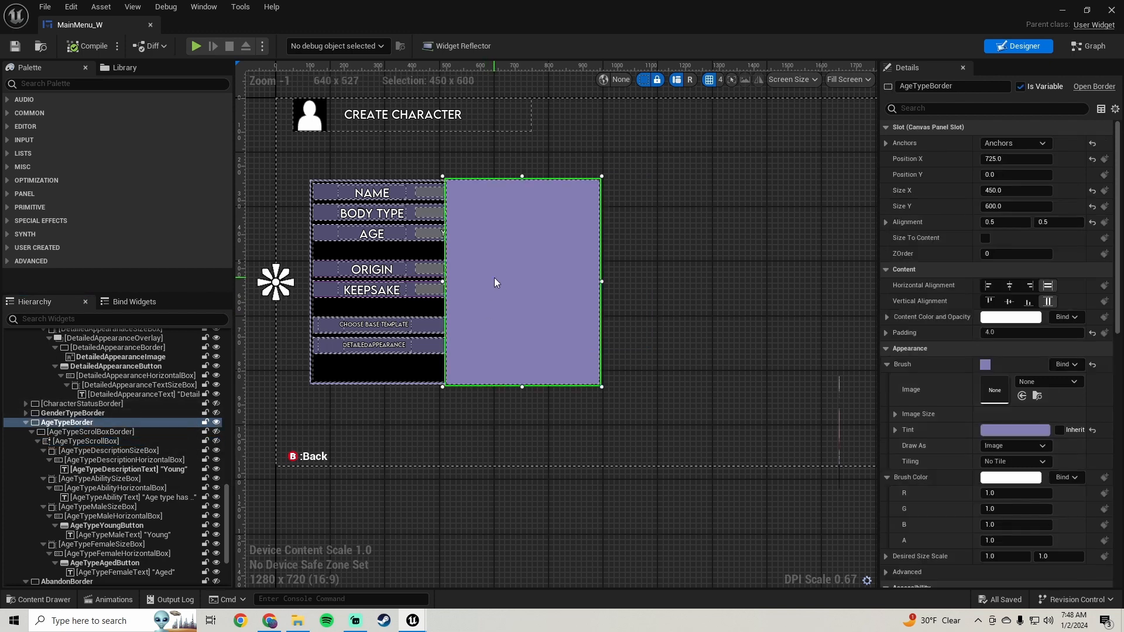
click(216, 422)
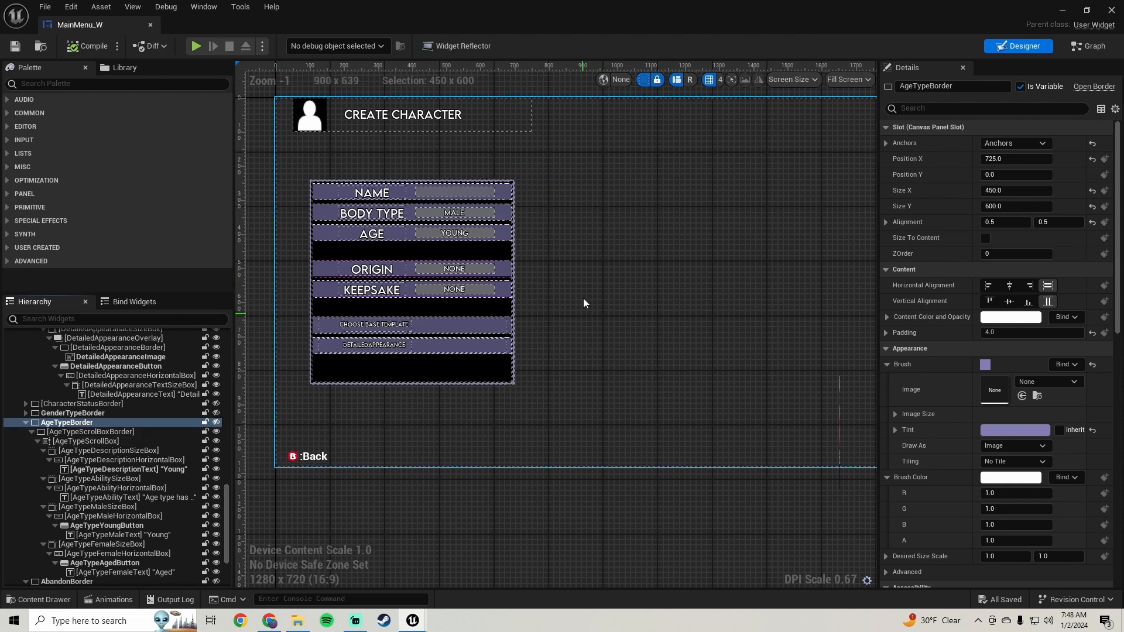
Select CharacterDetailsScrollBox in the character details panel and save the widget
scroll(583, 286, down, 3)
right_drag(568, 257, 664, 258)
scroll(514, 286, up, 4)
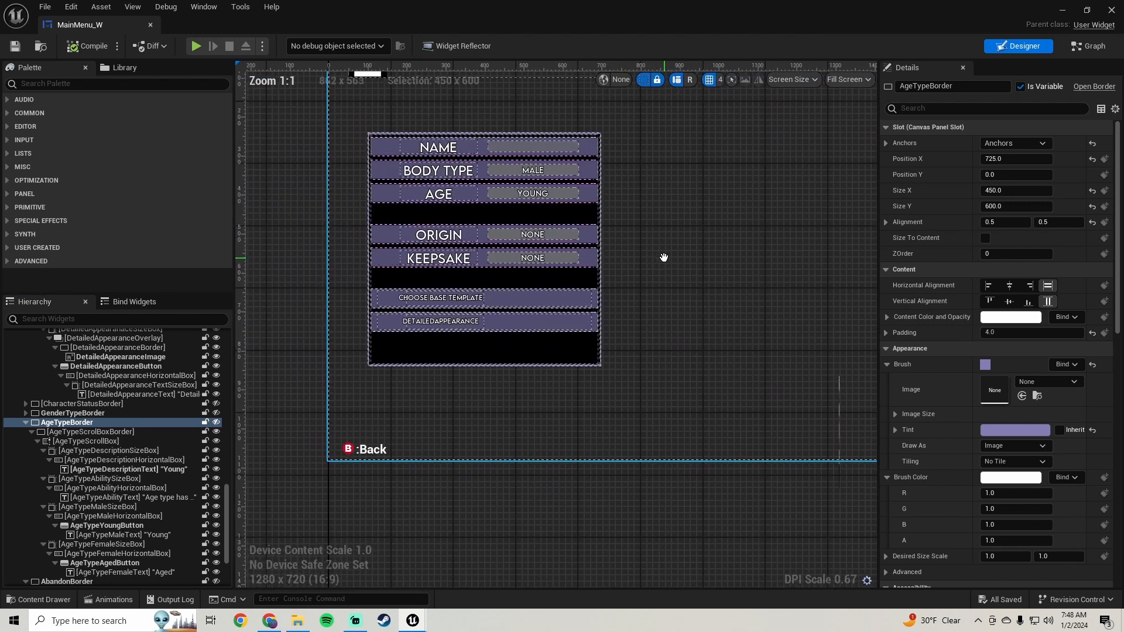
click(479, 348)
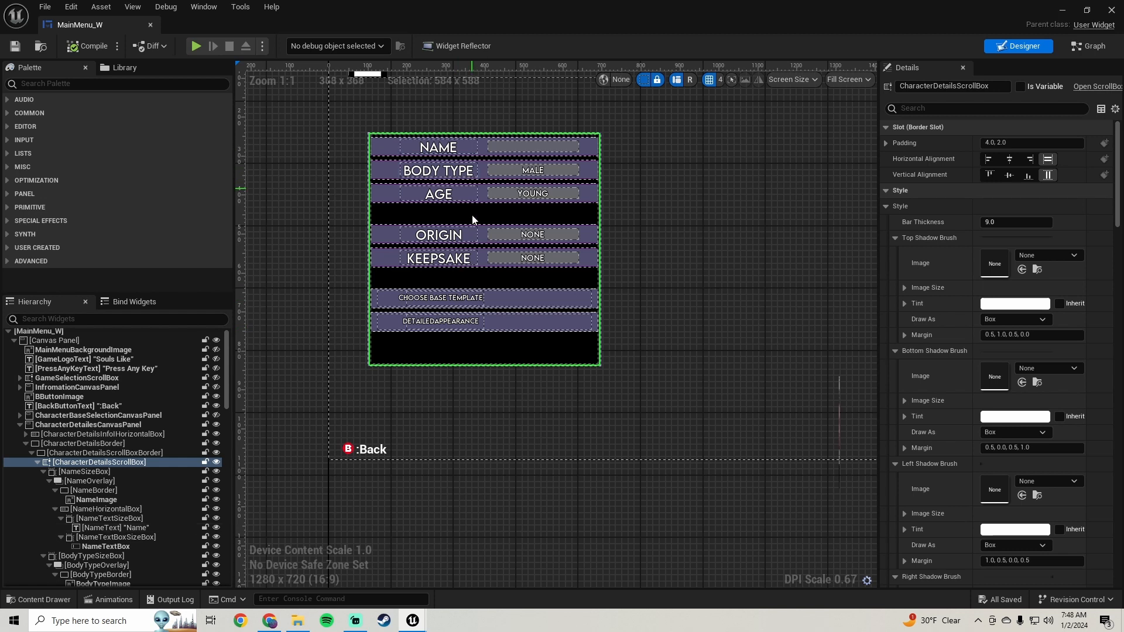
key(ctrl+s)
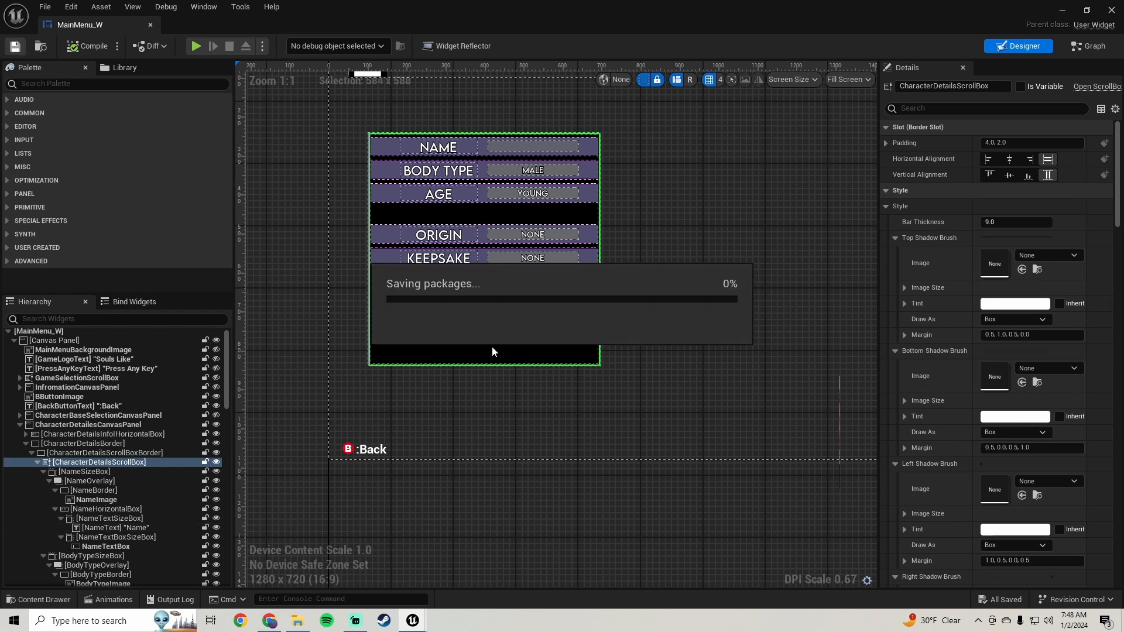
Duplicate CharacterDetailsBorder together with all its child widgets in the hierarchy
scroll(491, 328, down, 5)
scroll(481, 265, up, 7)
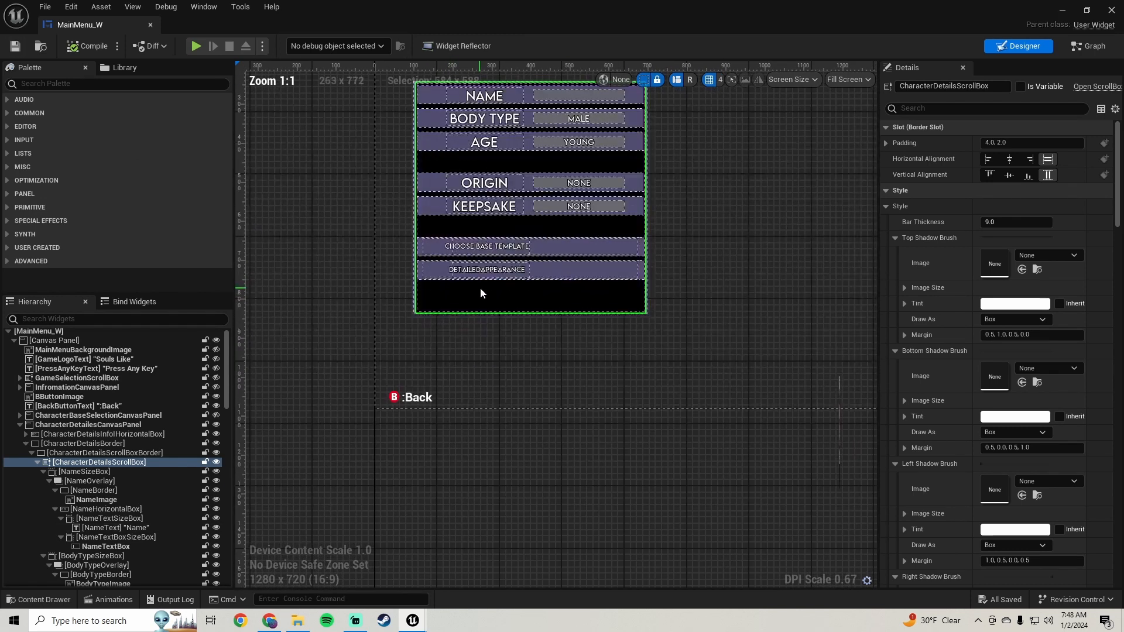
scroll(434, 321, down, 1)
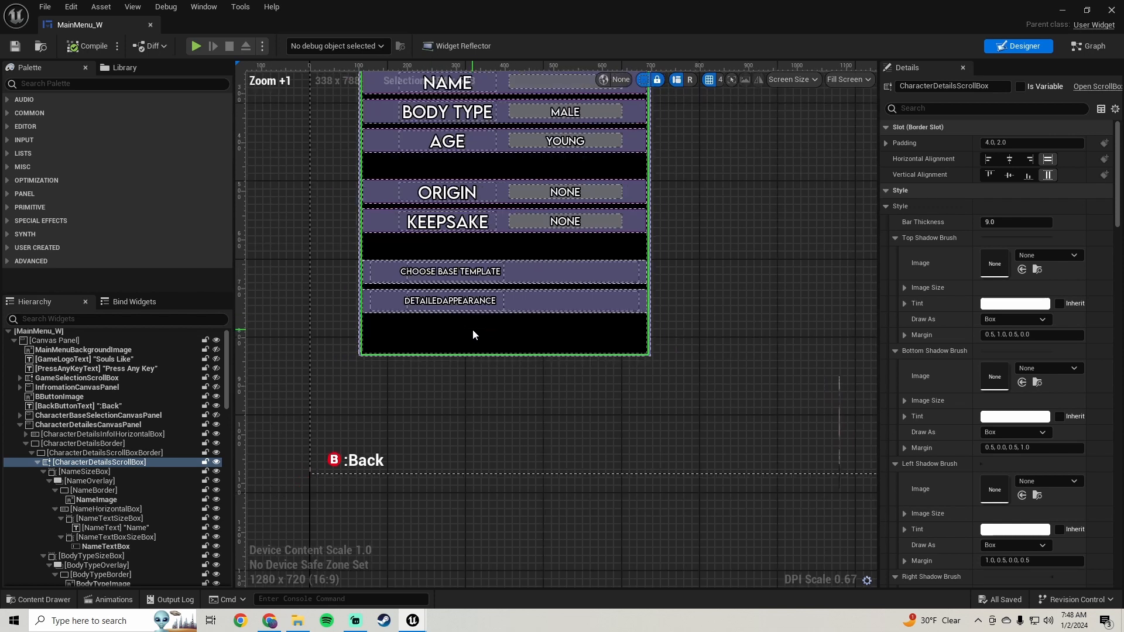
click(129, 443)
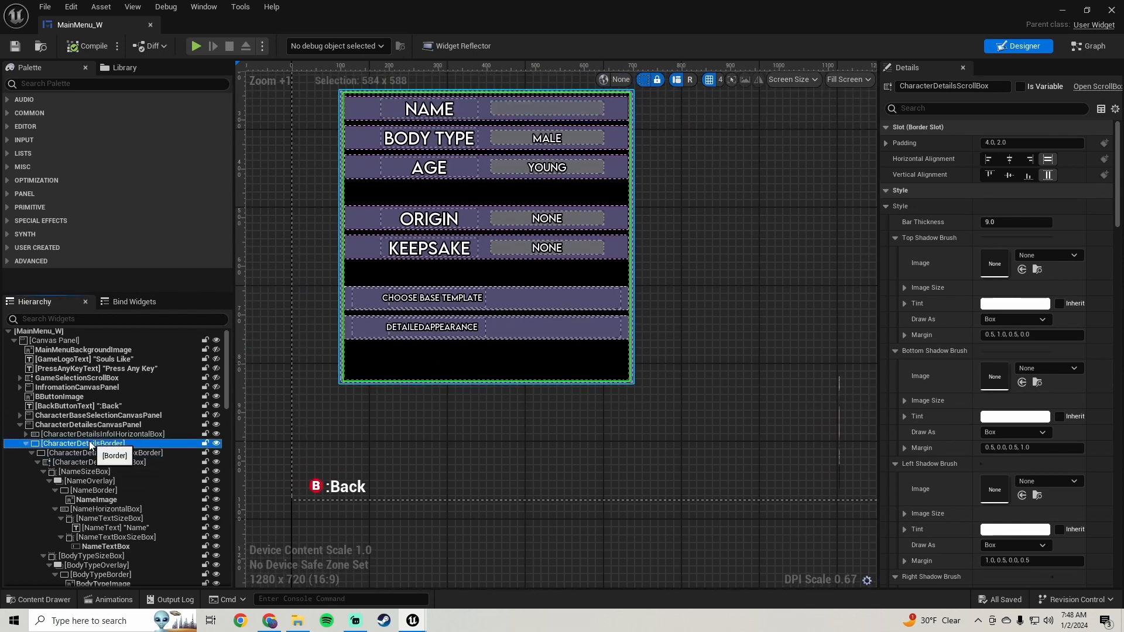
scroll(131, 455, down, 2)
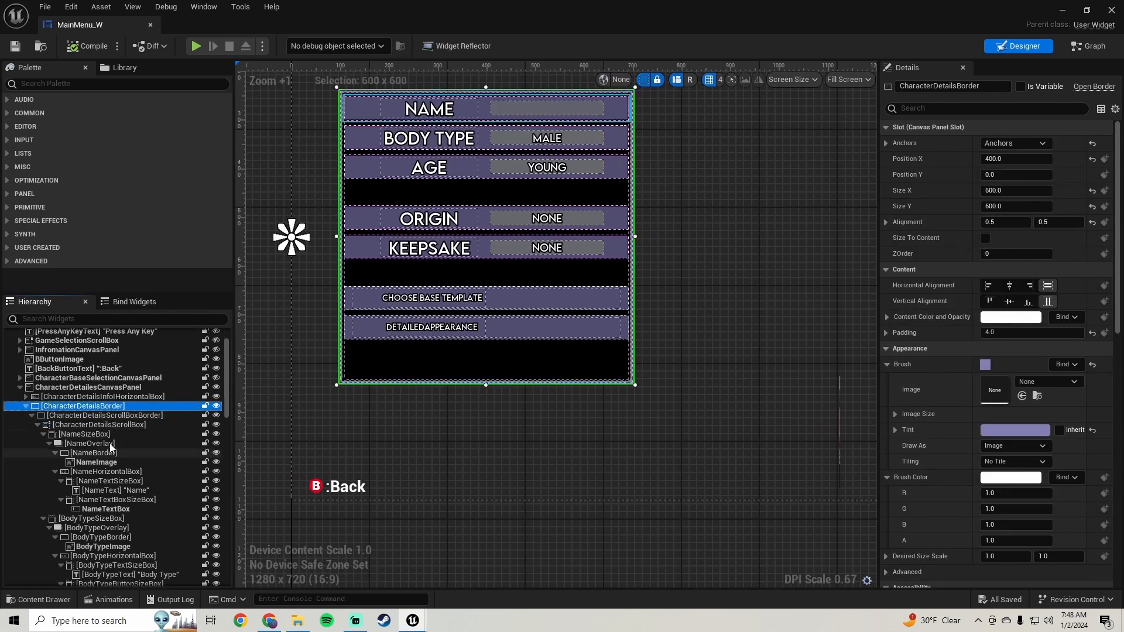
right_click(105, 404)
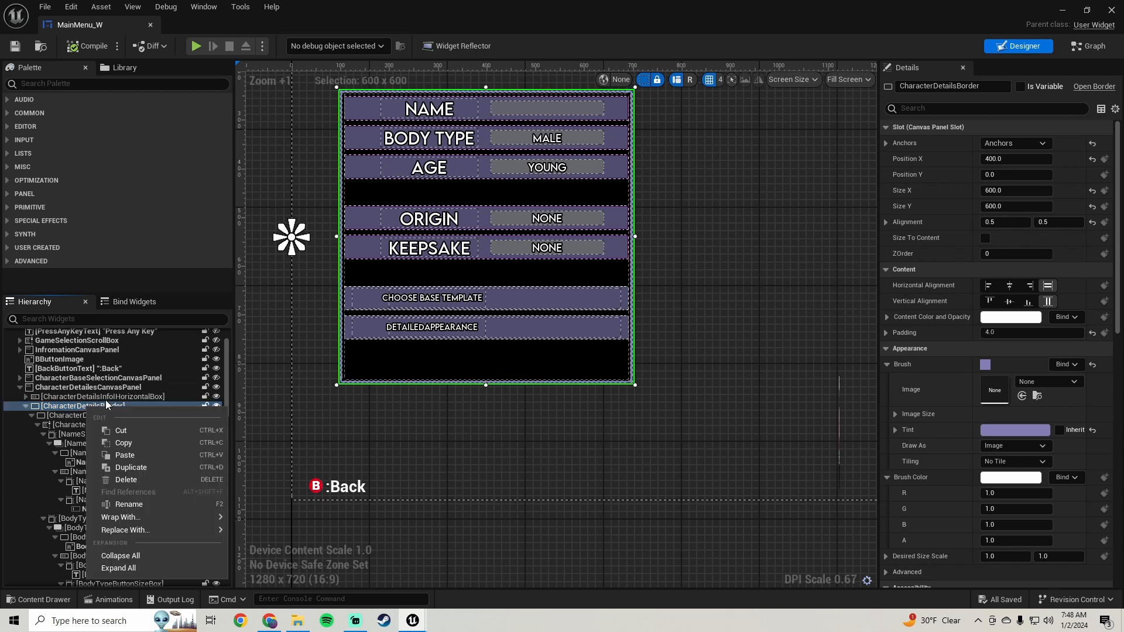
click(143, 468)
Align the duplicated border with the original by resetting Position Y to 0 and setting Position X to 400
scroll(115, 462, down, 7)
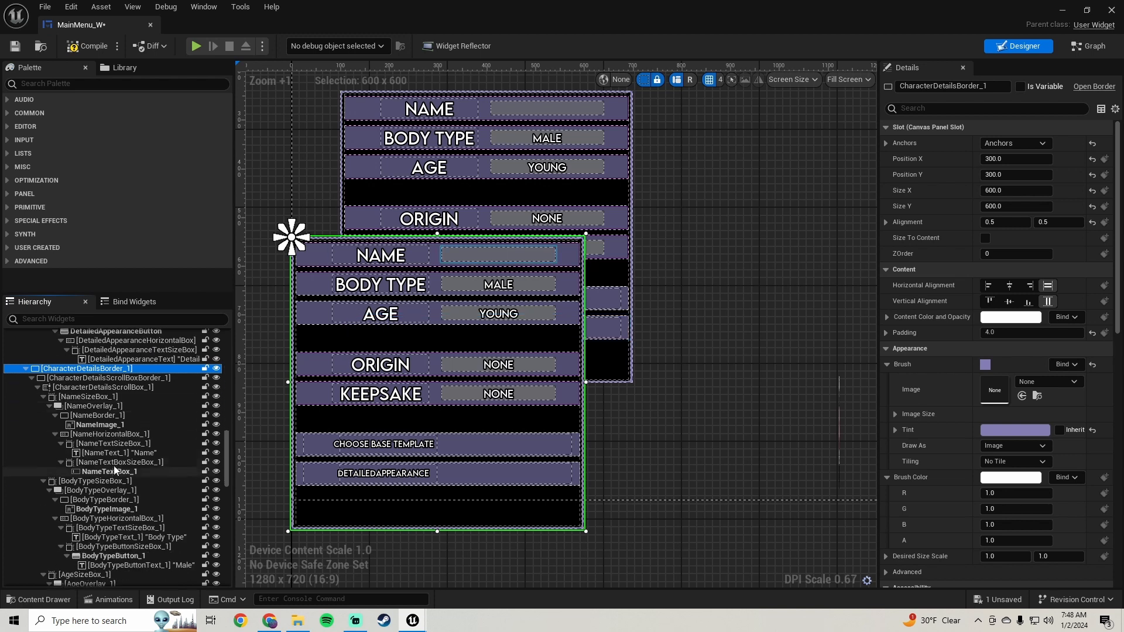
scroll(134, 408, up, 4)
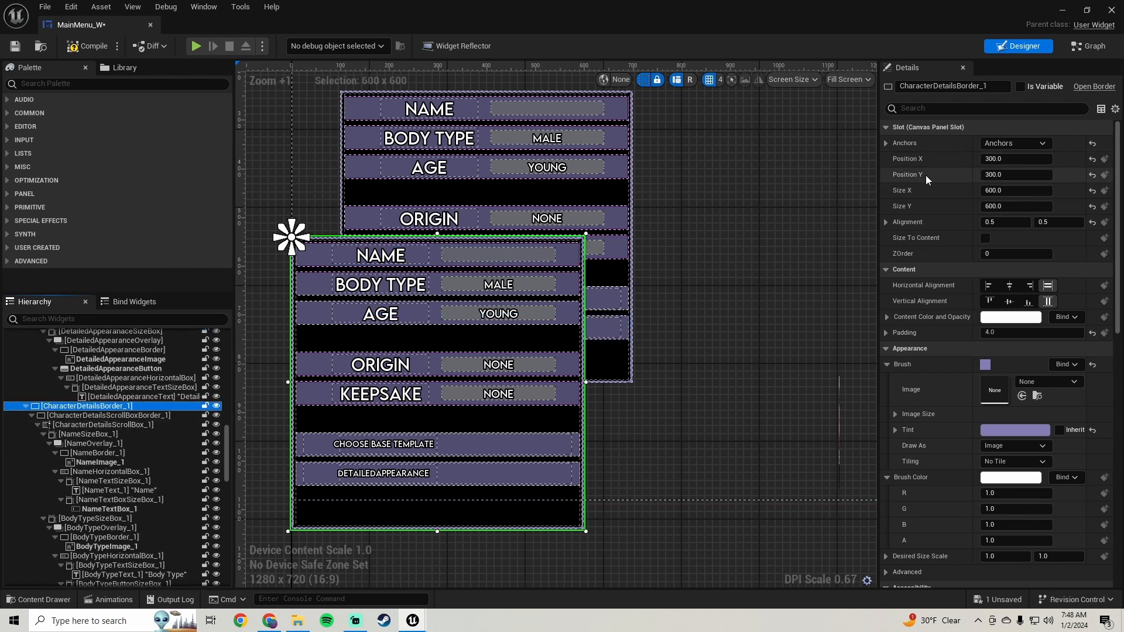
click(1092, 175)
scroll(529, 286, down, 1)
right_drag(526, 288, 515, 306)
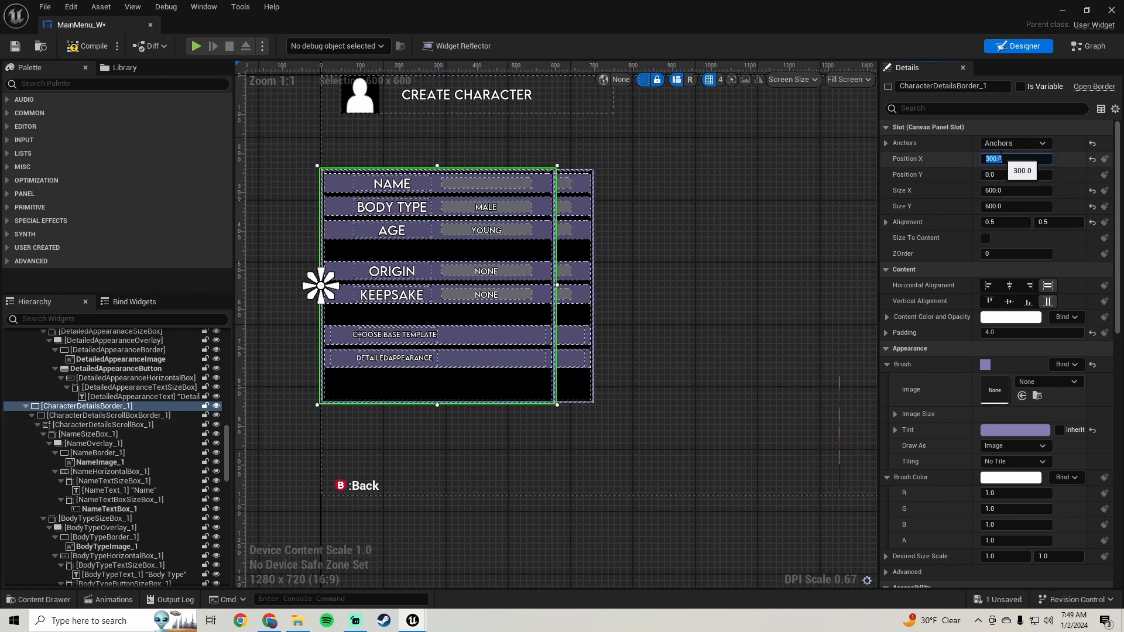
key(Return)
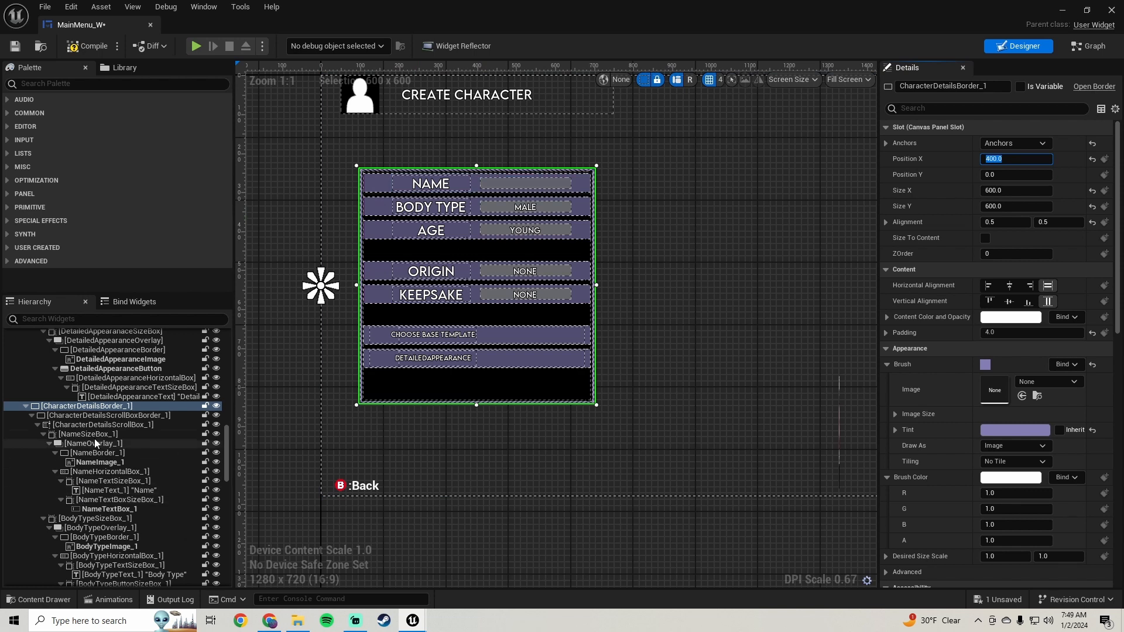
scroll(105, 506, up, 3)
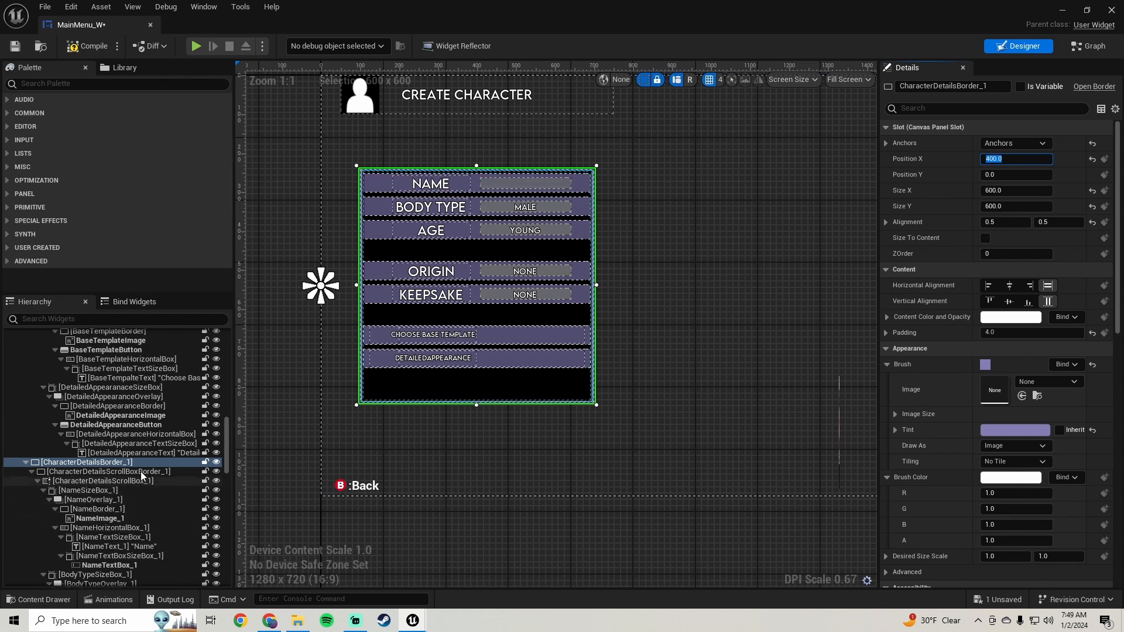
Compile and save the MainMenu_W widget
click(87, 46)
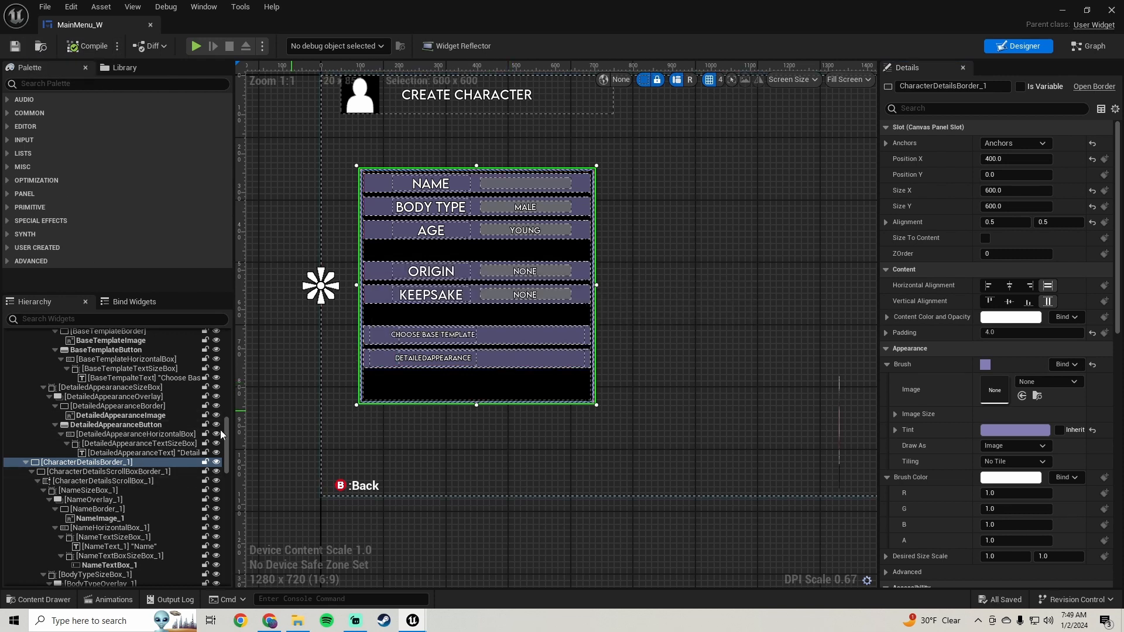
Examine the original detailed appearance row's widgets and the duplicated CharacterDetailsBorder_1 hierarchy to compare their naming
click(110, 426)
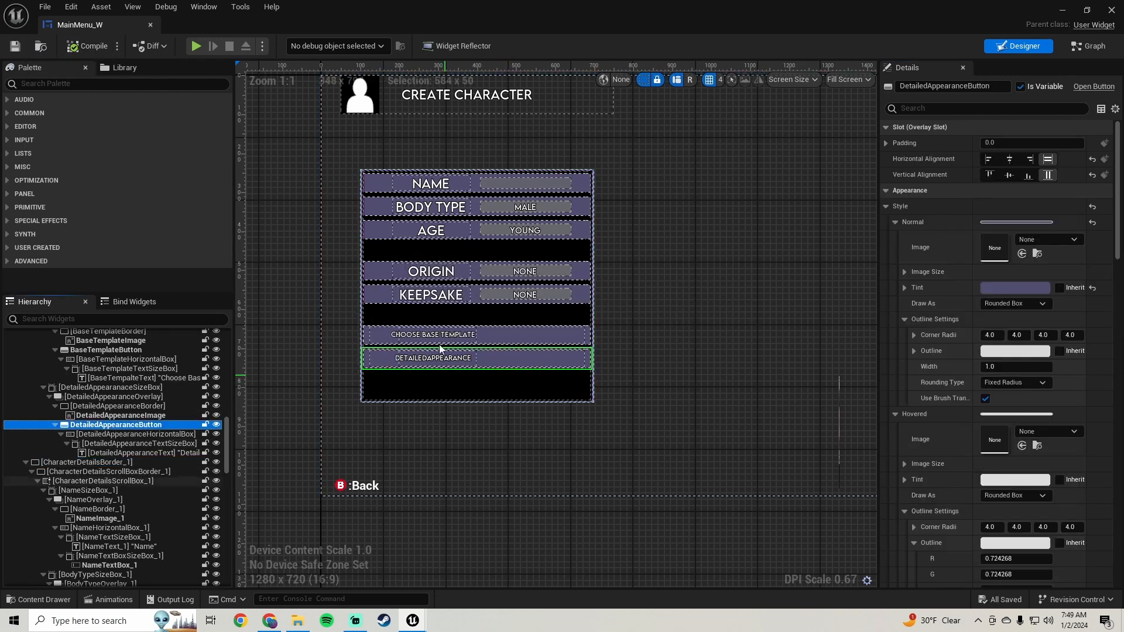
scroll(113, 413, up, 1)
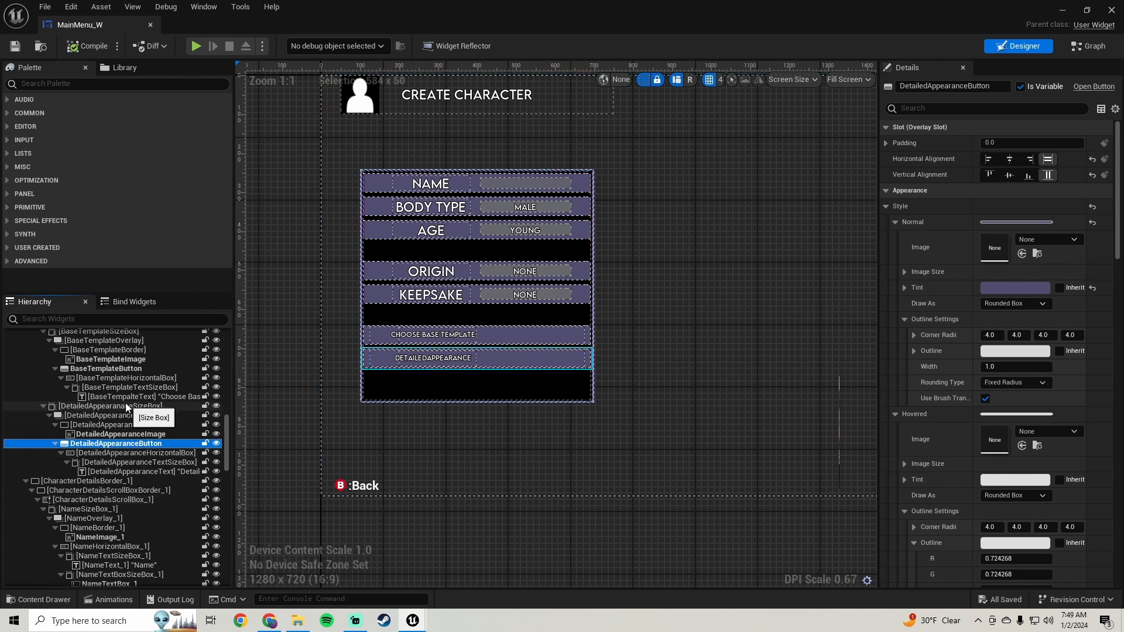
click(126, 406)
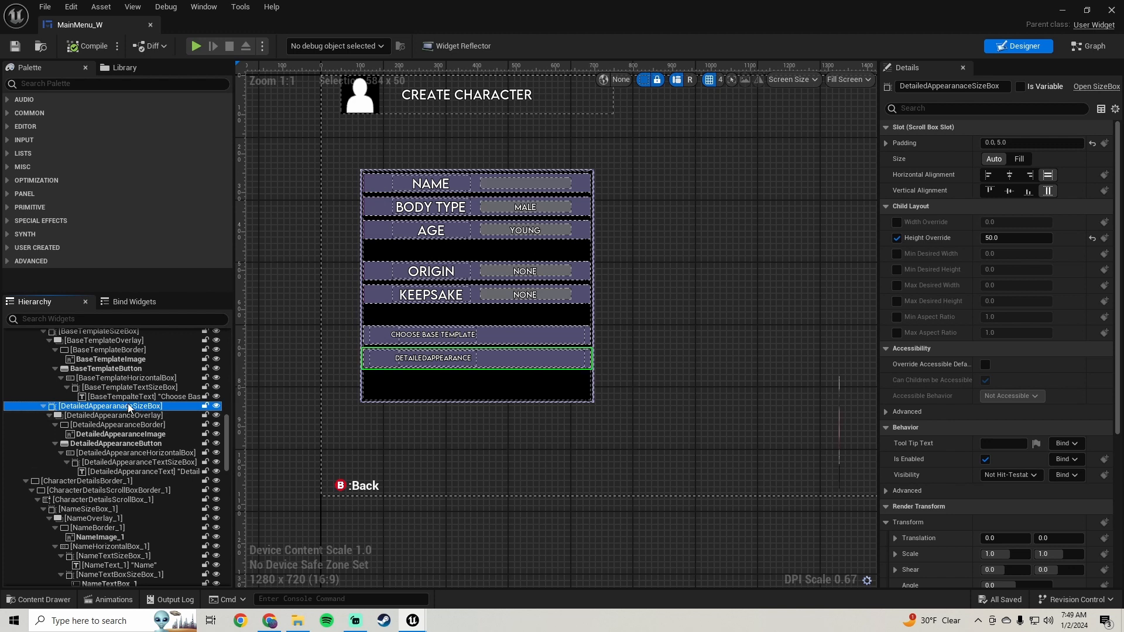
click(118, 482)
scroll(94, 426, down, 2)
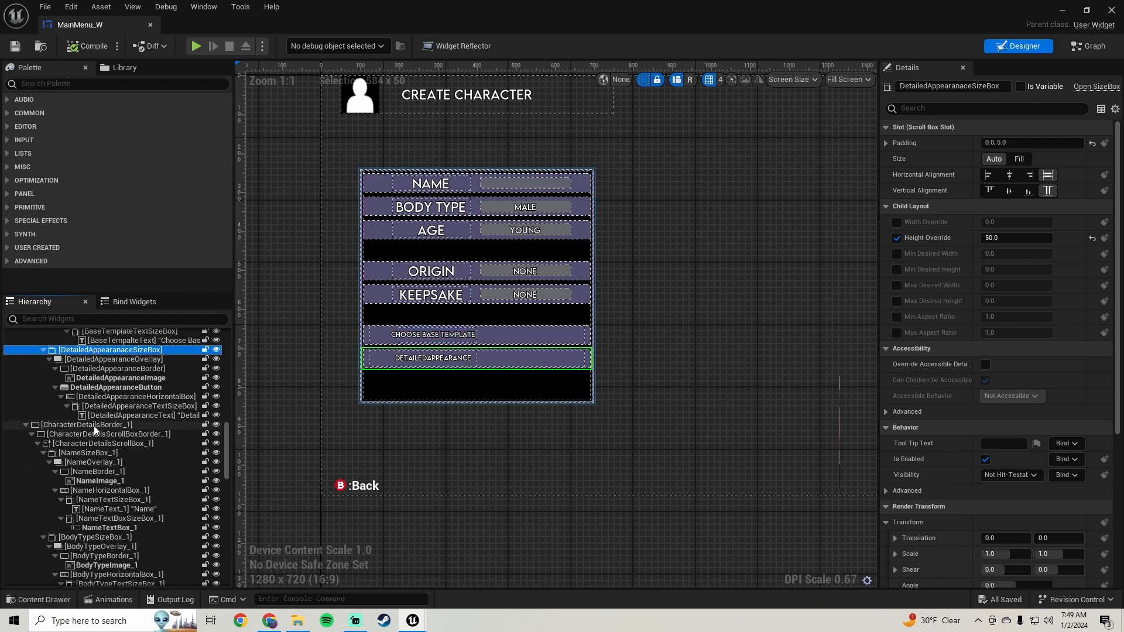
click(106, 434)
click(106, 443)
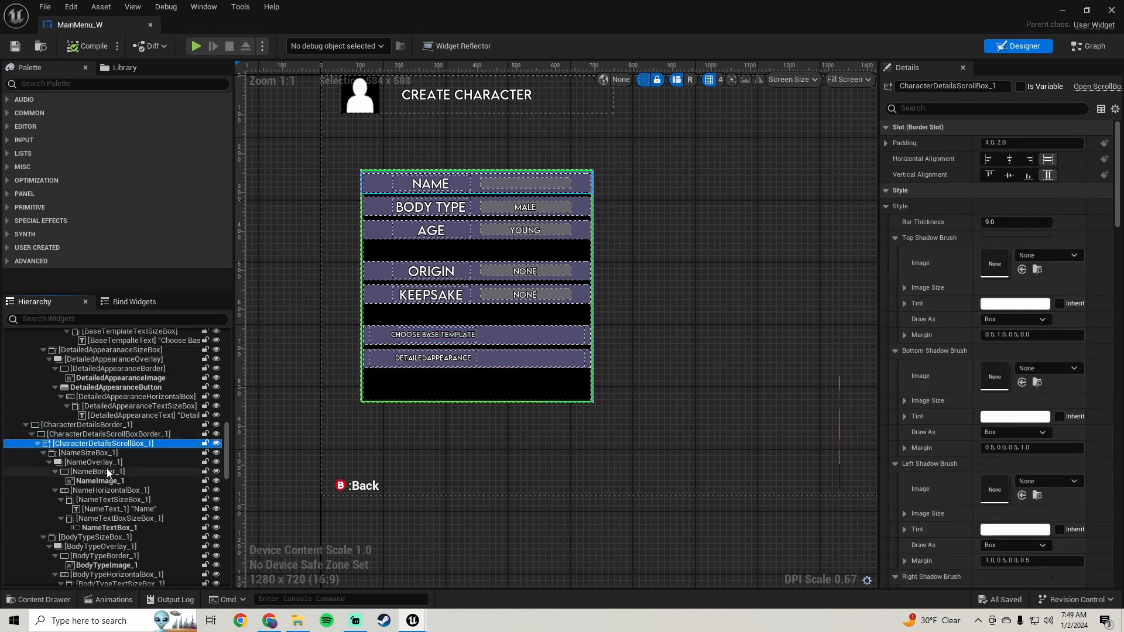
click(102, 426)
scroll(126, 441, up, 1)
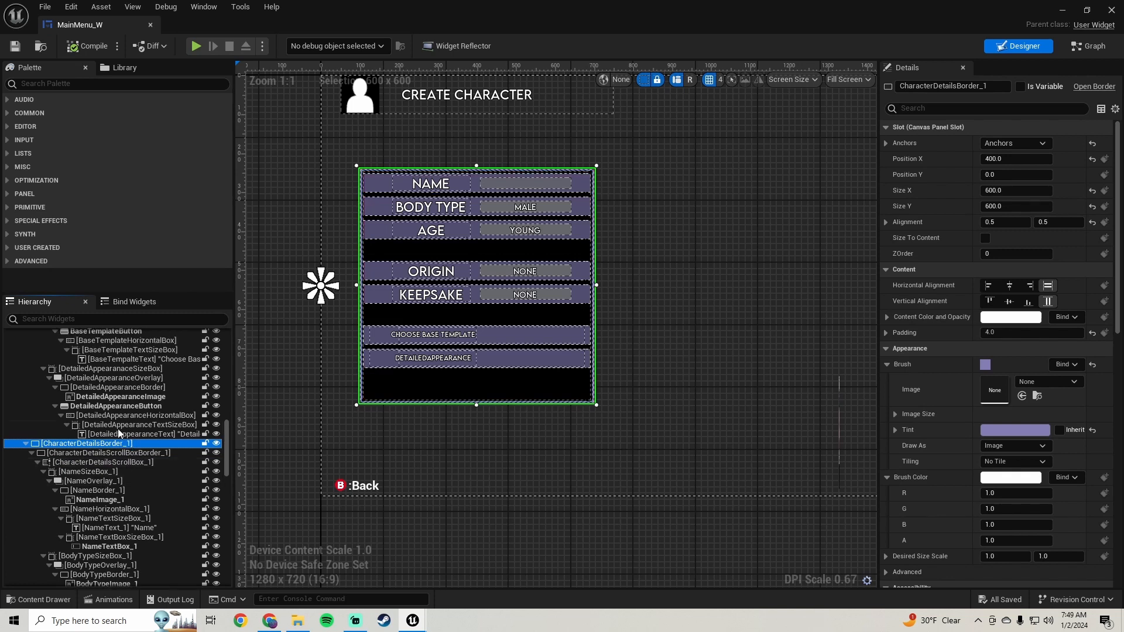
scroll(132, 430, up, 1)
Rename the original detailed appearance row's size box as DetailedAppearanaceButtonSizeBox and its overlay as DetailedAppearanceButtonOverlay
click(97, 387)
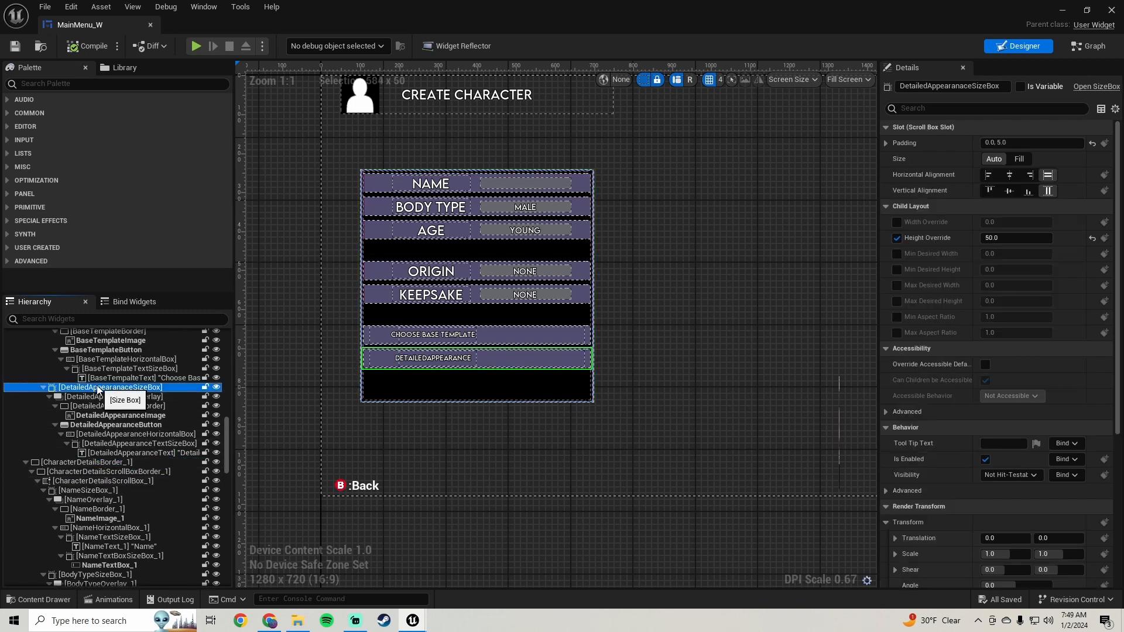
scroll(128, 410, up, 1)
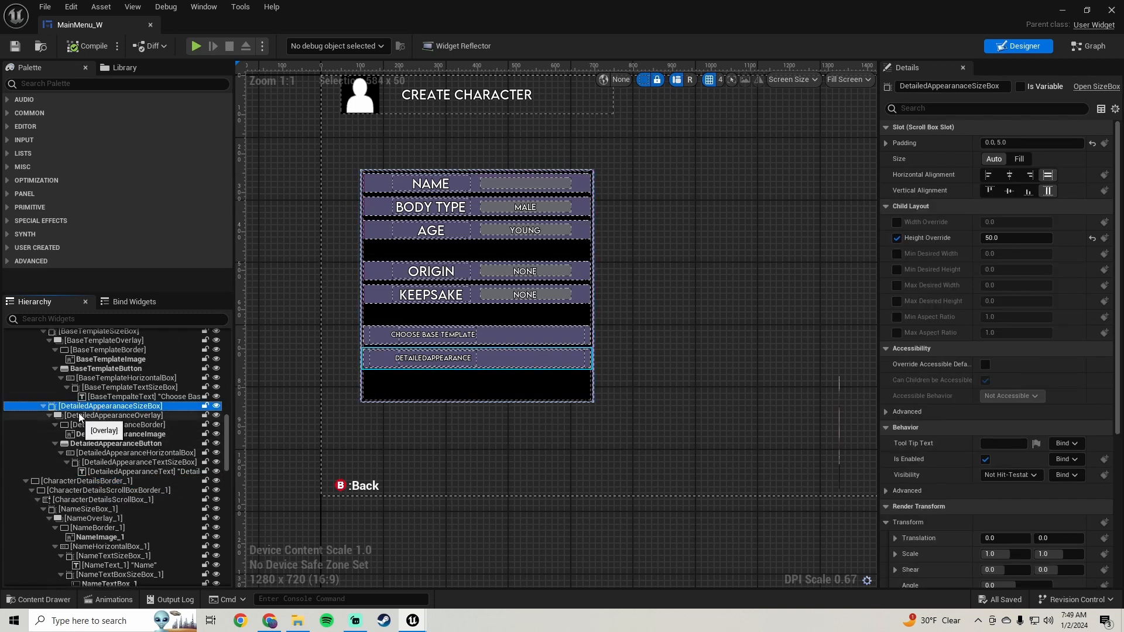
scroll(113, 433, up, 1)
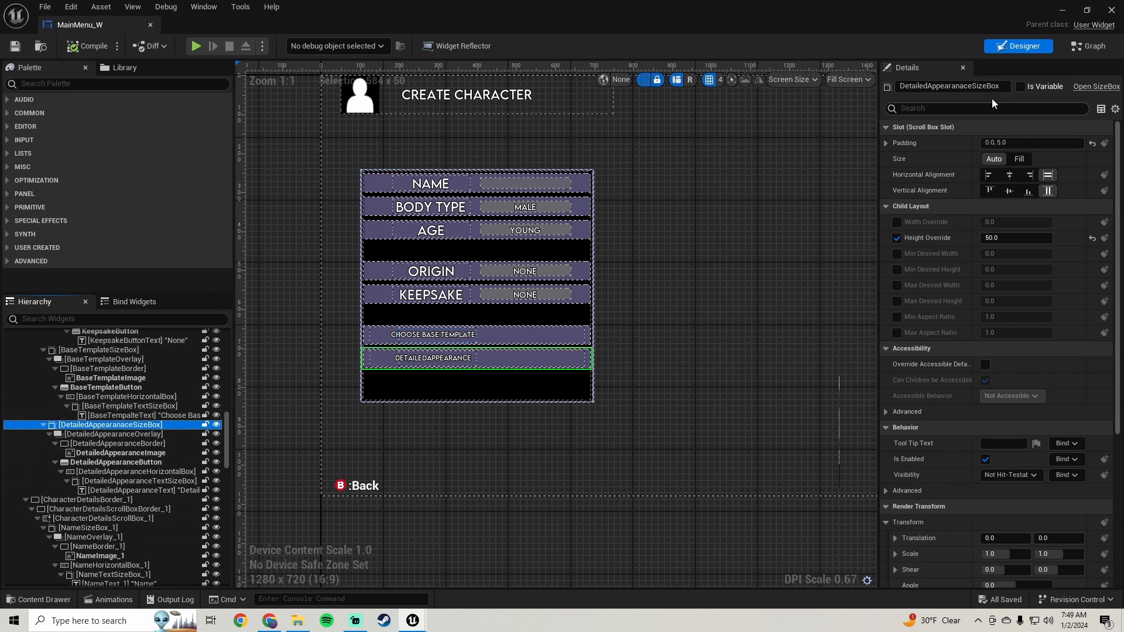
click(976, 86)
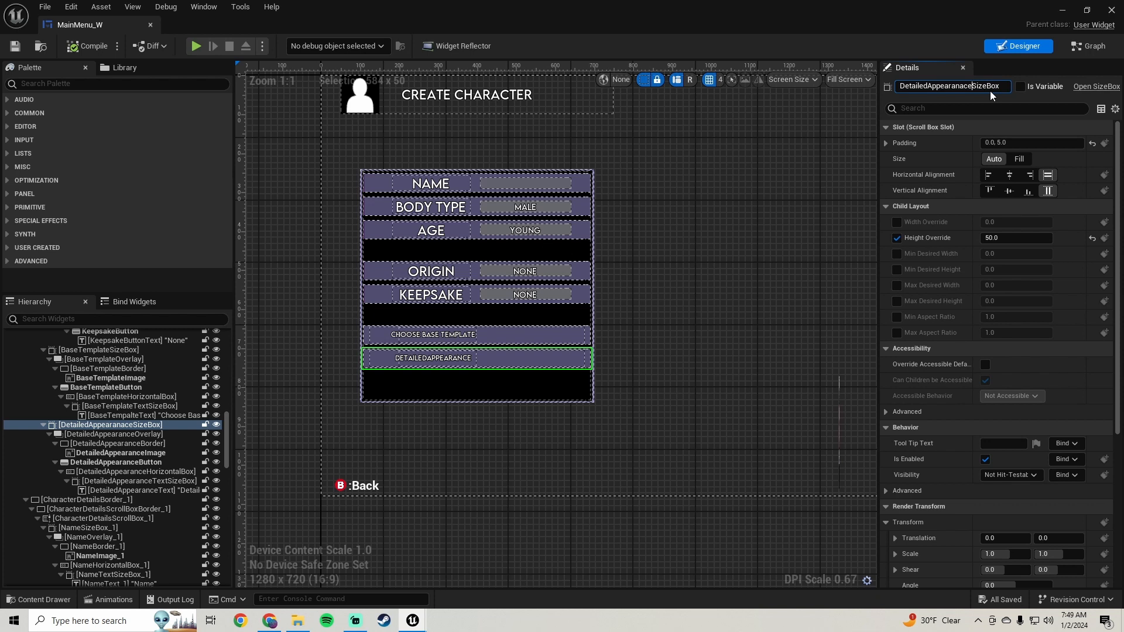
key(Return)
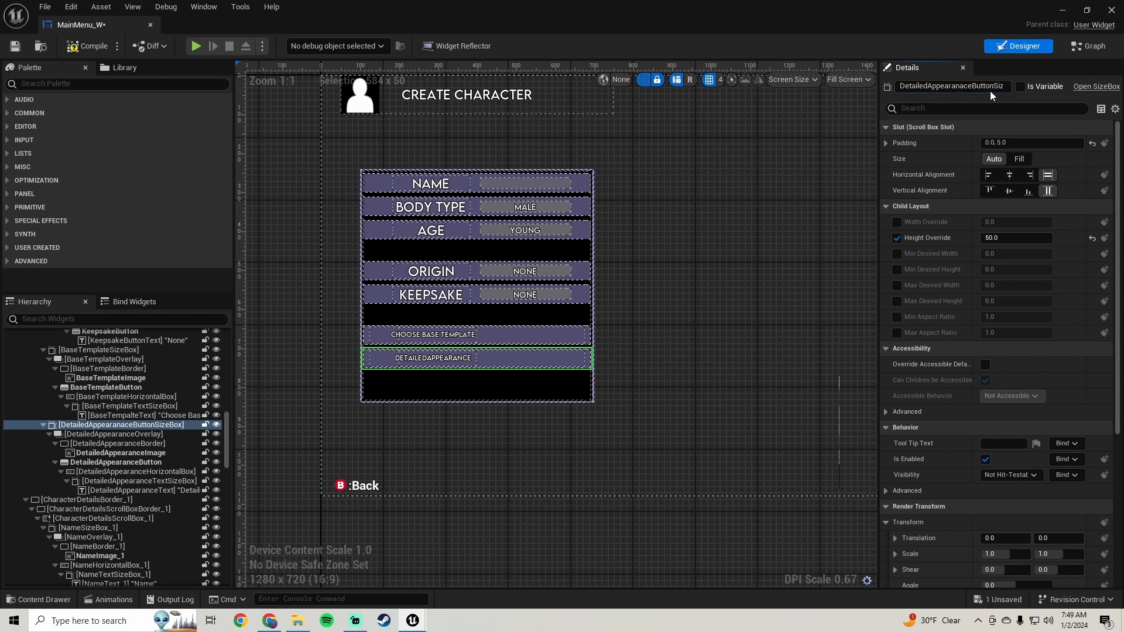
click(123, 434)
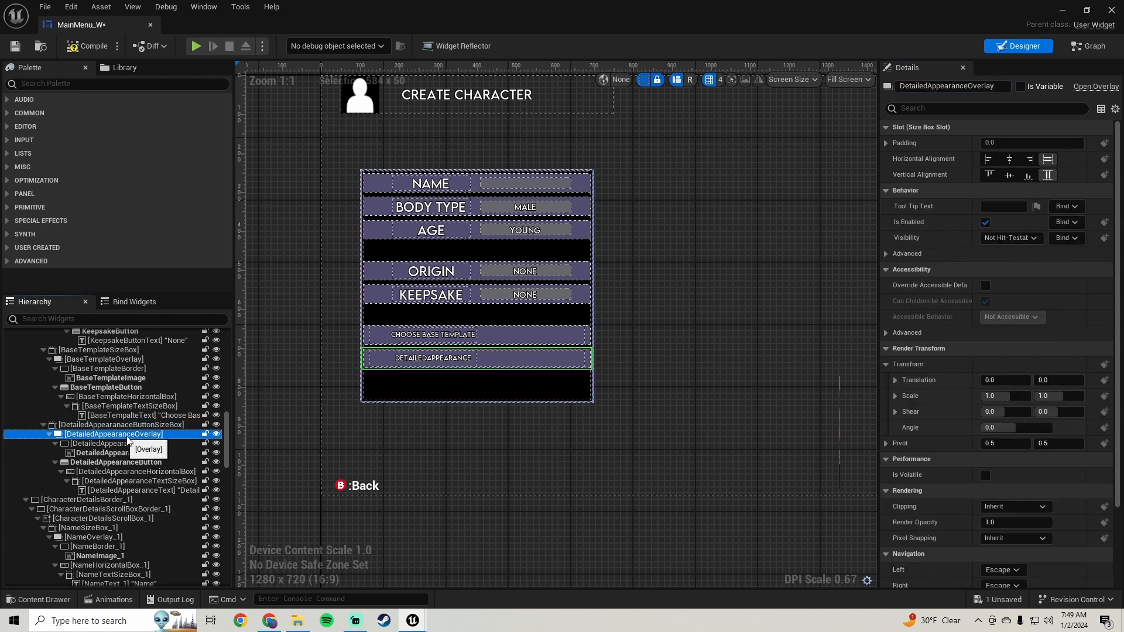
click(971, 86)
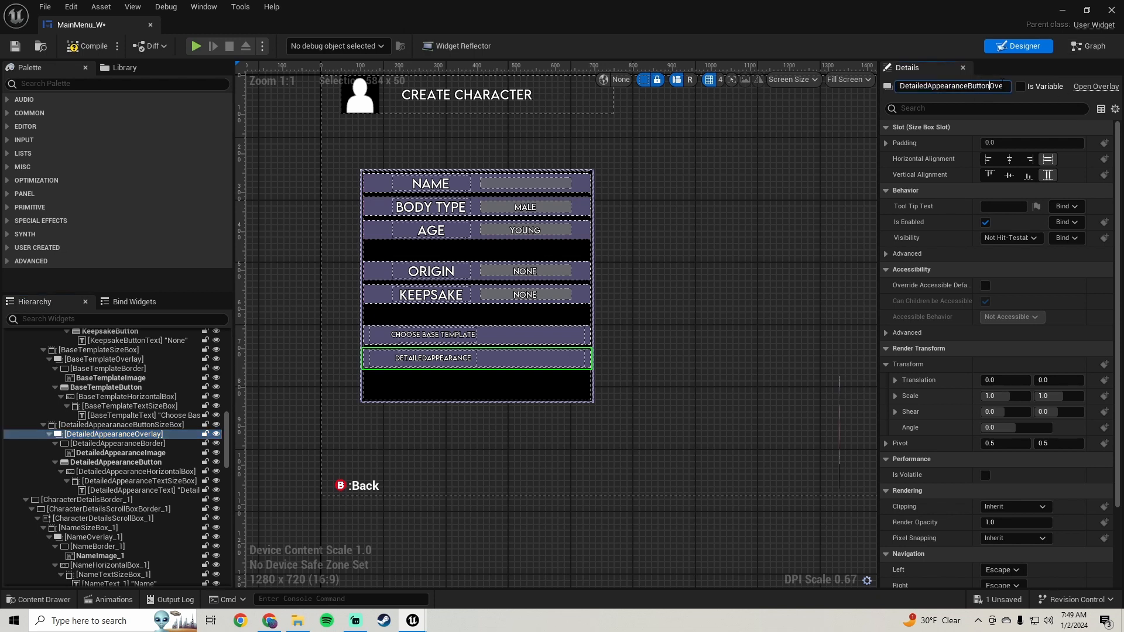
Rename the detailed appearance row's border as DetailedAppearanceButtonBorder and its image as DetailedAppearanceButtonImage
click(118, 445)
click(962, 86)
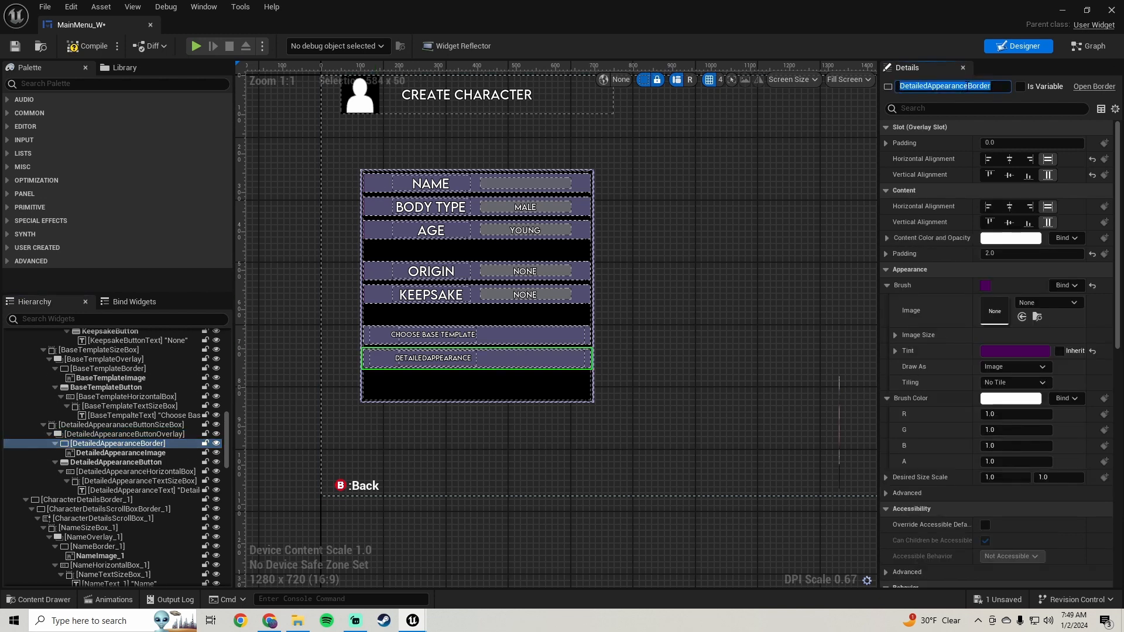
text(ButtonB)
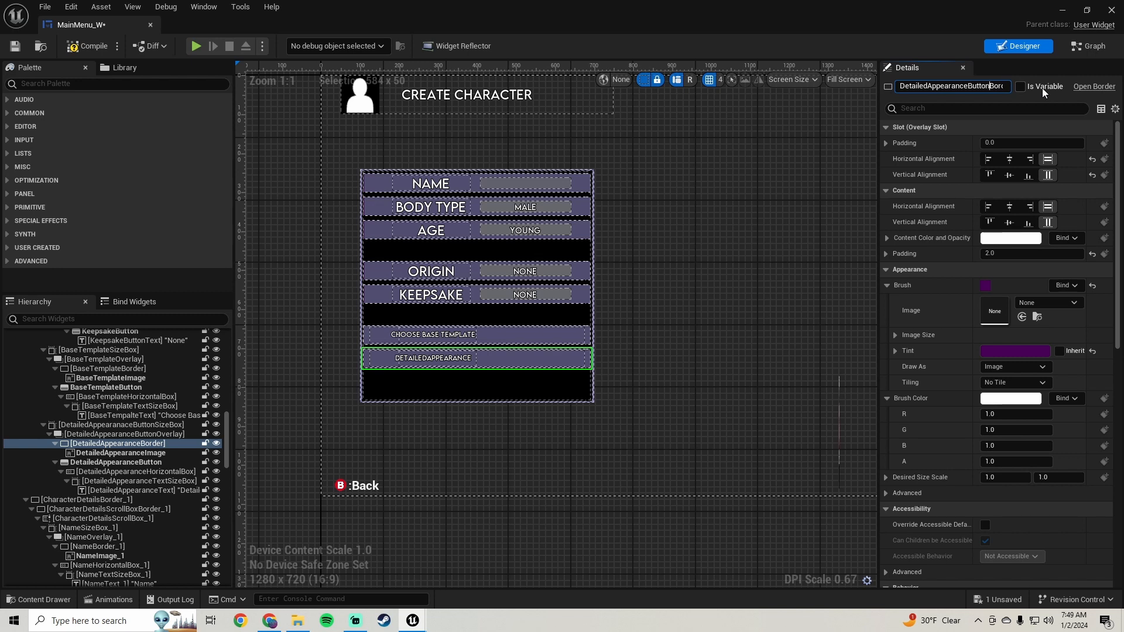
key(Return)
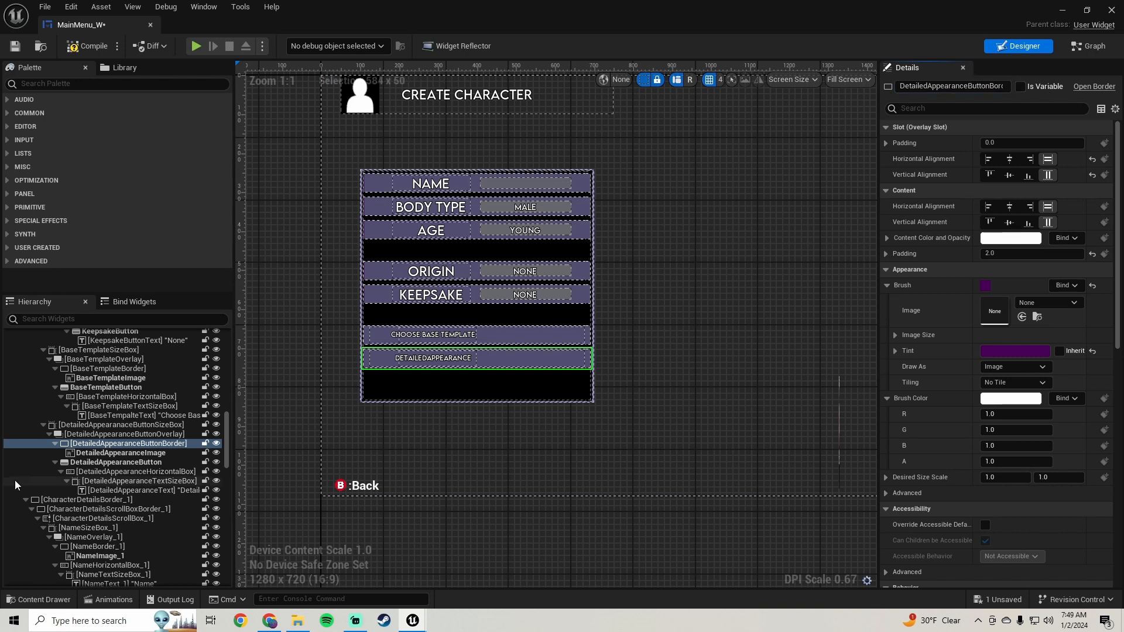
click(126, 453)
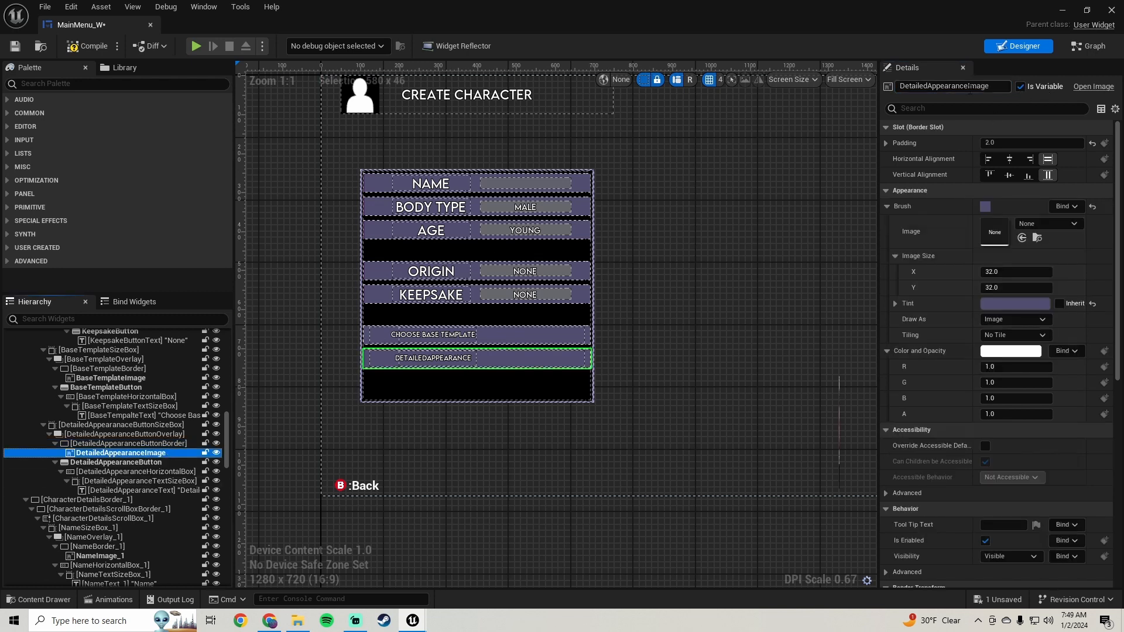
click(969, 88)
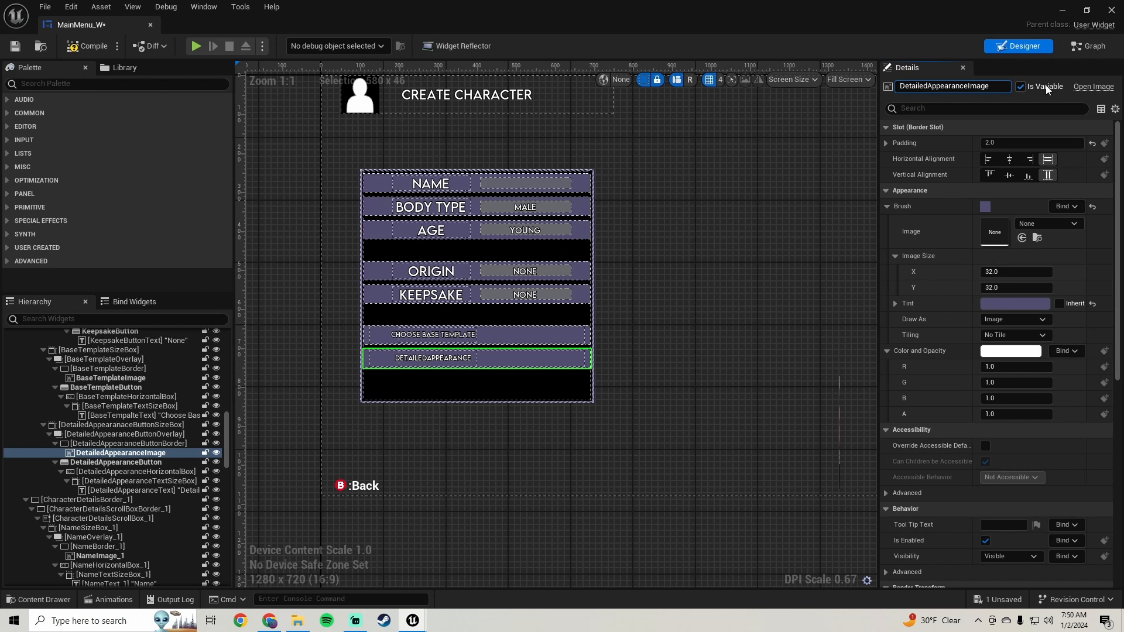
text(Button)
key(Return)
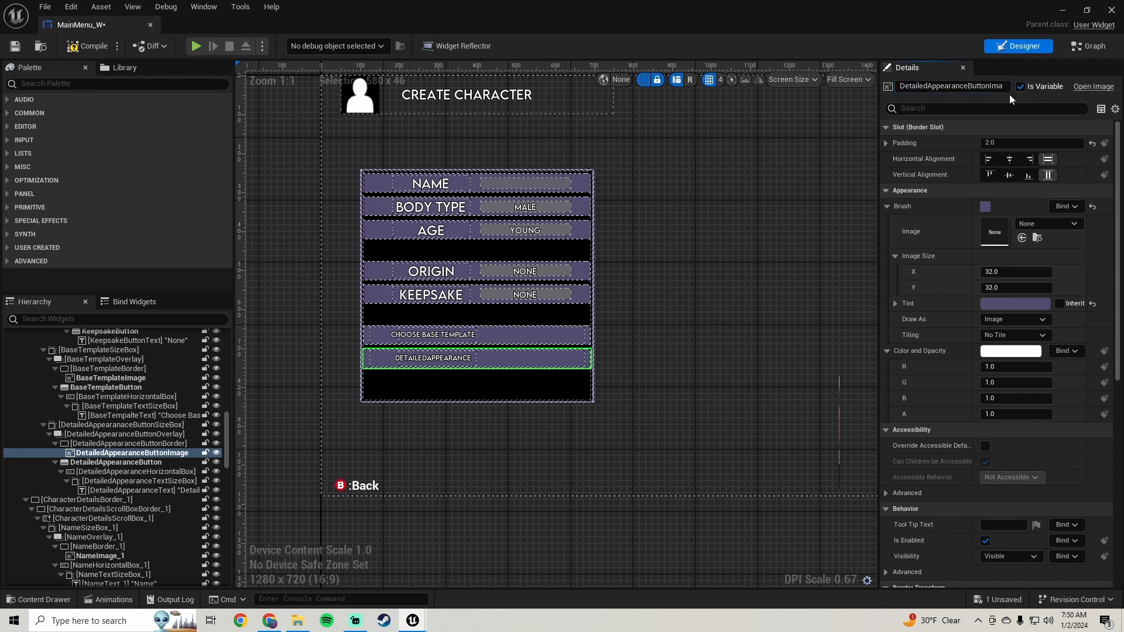
Rename the detailed appearance button's horizontal box as DetailedAppearanceButtonHorizontalBox and its text size box as DetailedAppearanceButtonTextSizeBox
click(125, 463)
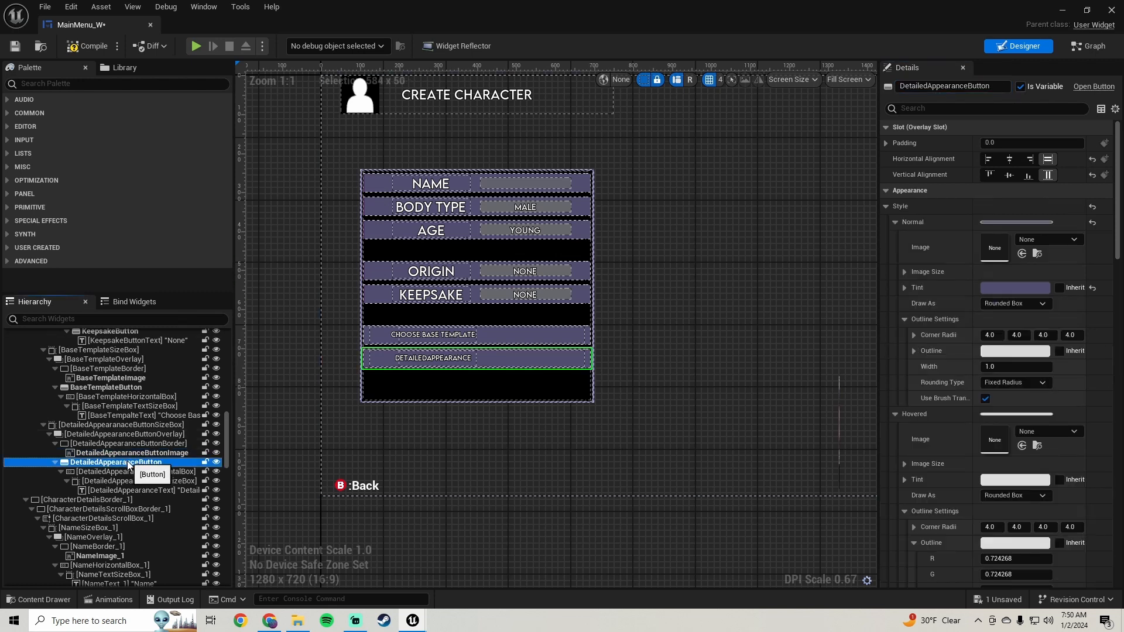
click(164, 472)
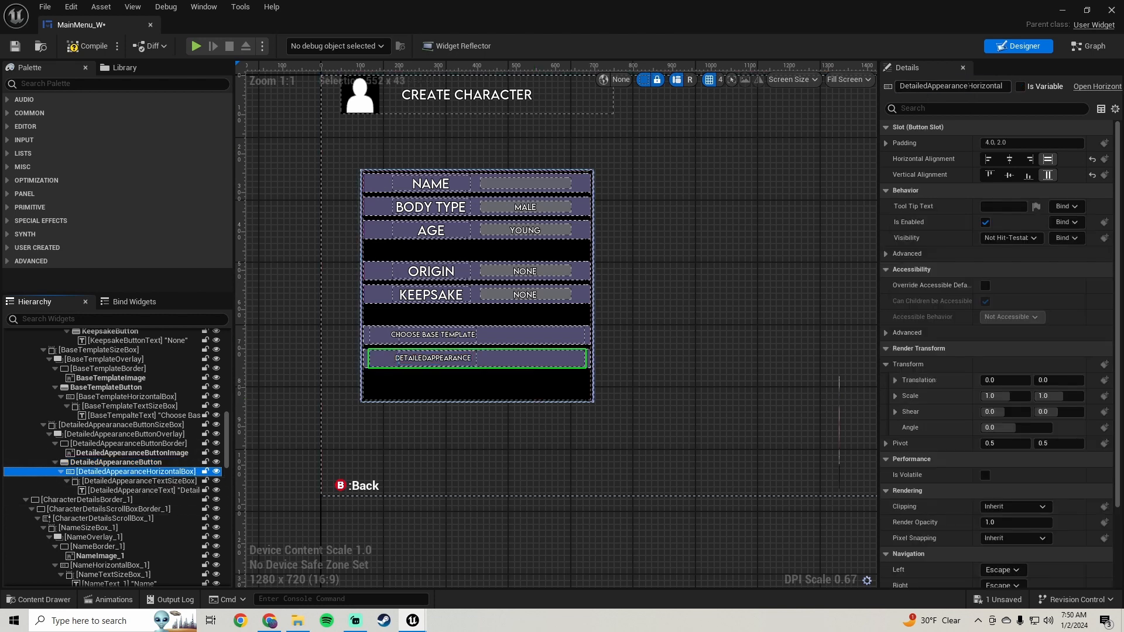
click(969, 86)
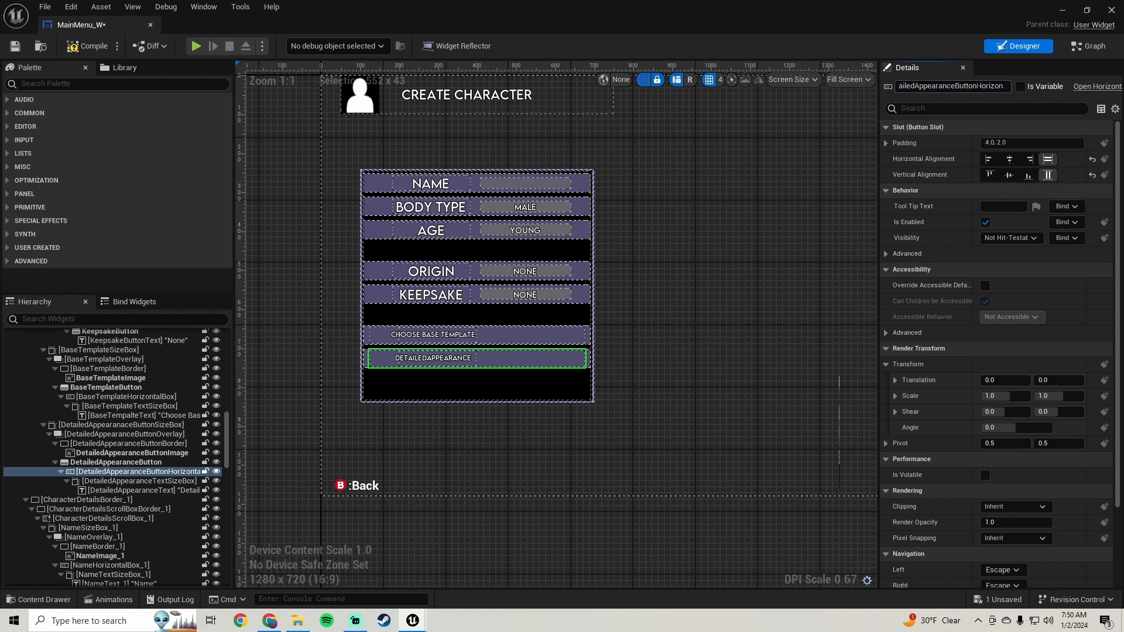
click(148, 481)
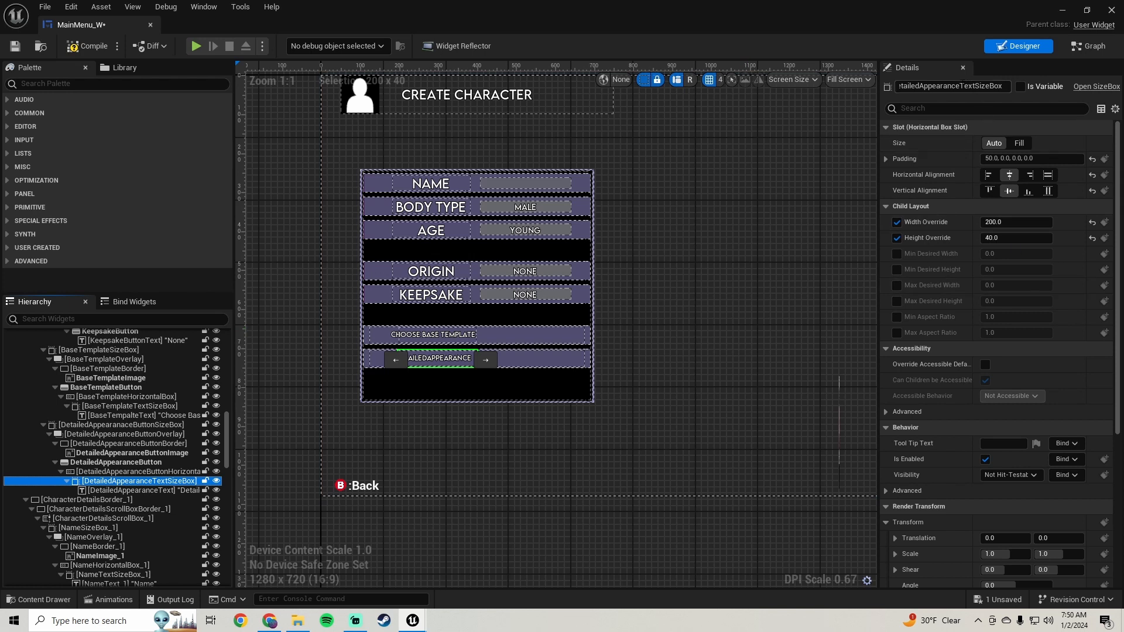
click(962, 85)
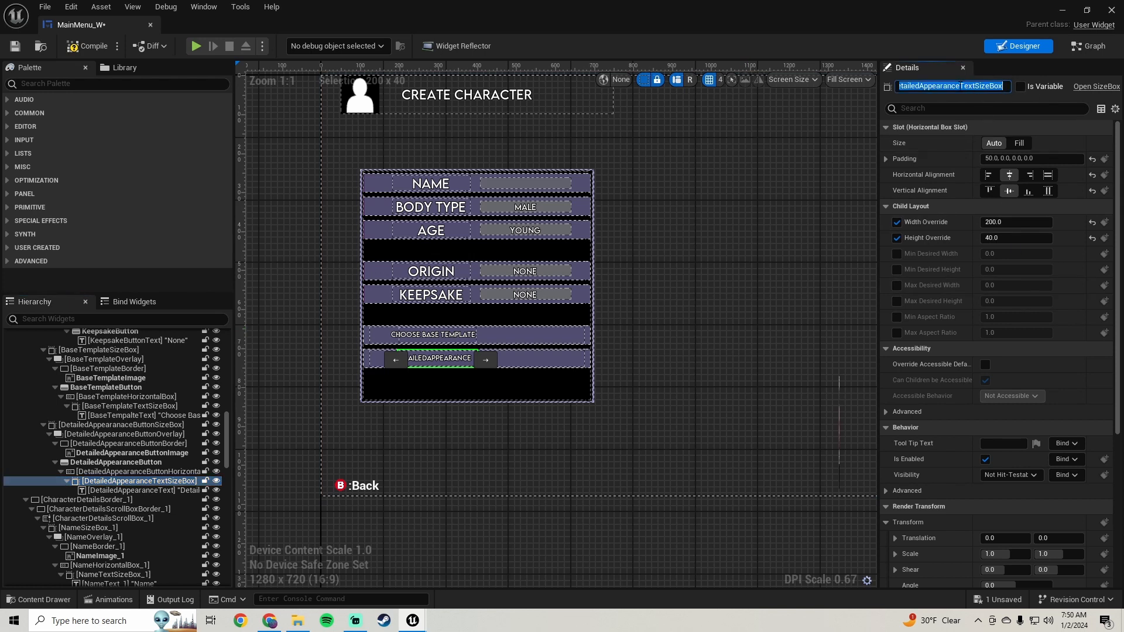
click(958, 86)
text(Button)
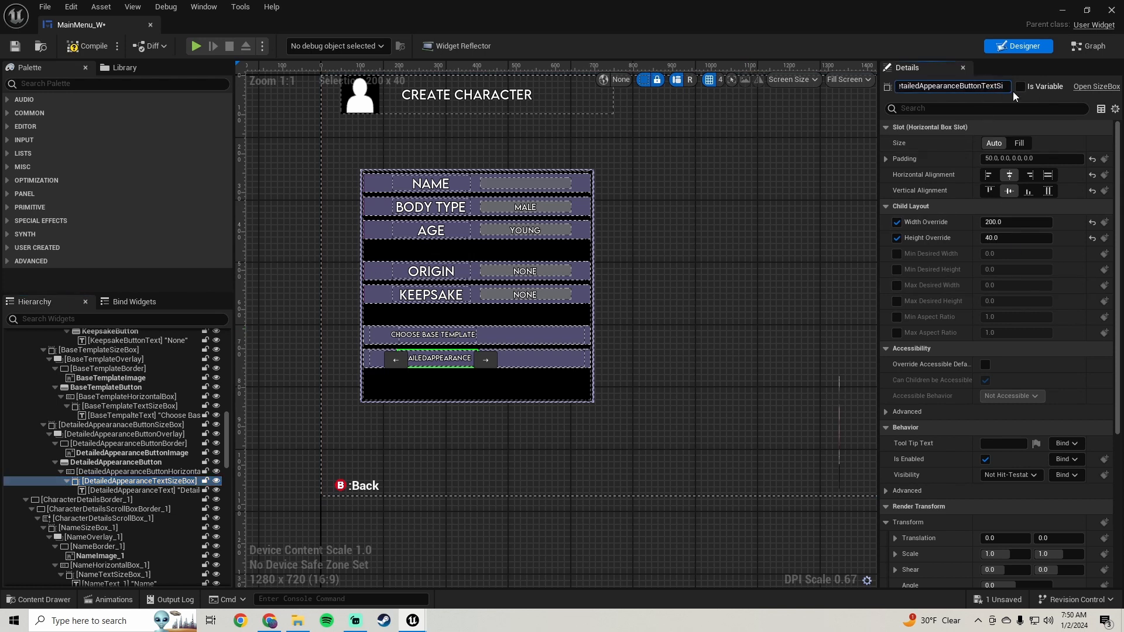
key(Return)
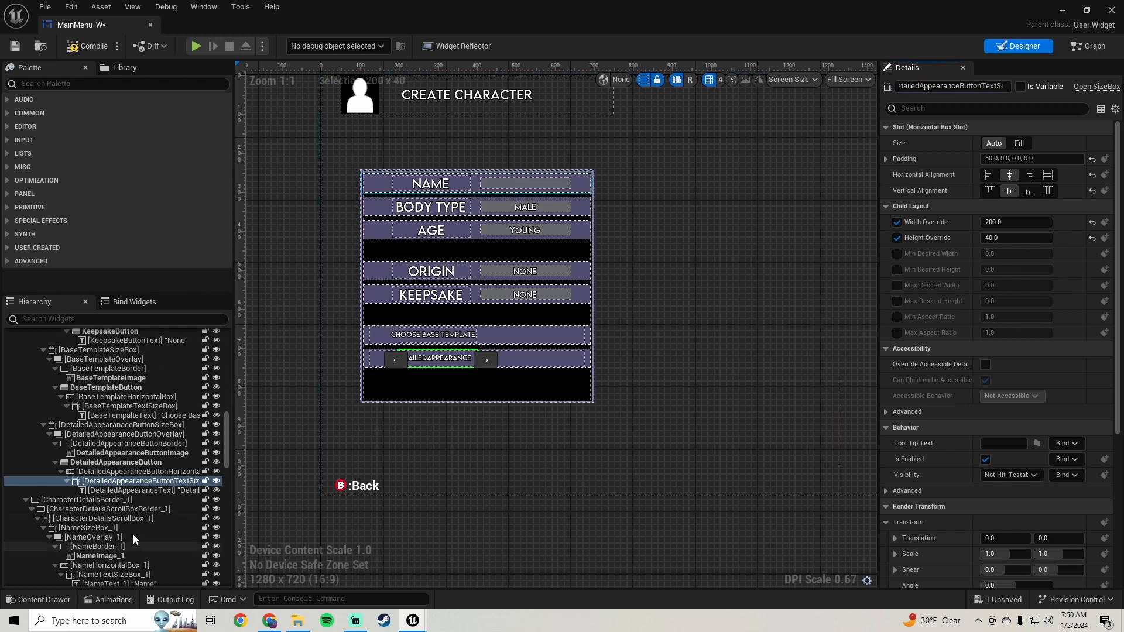
Rename the detailed appearance button's text block as DetailedAppearanceButtonText and save the widget
click(146, 491)
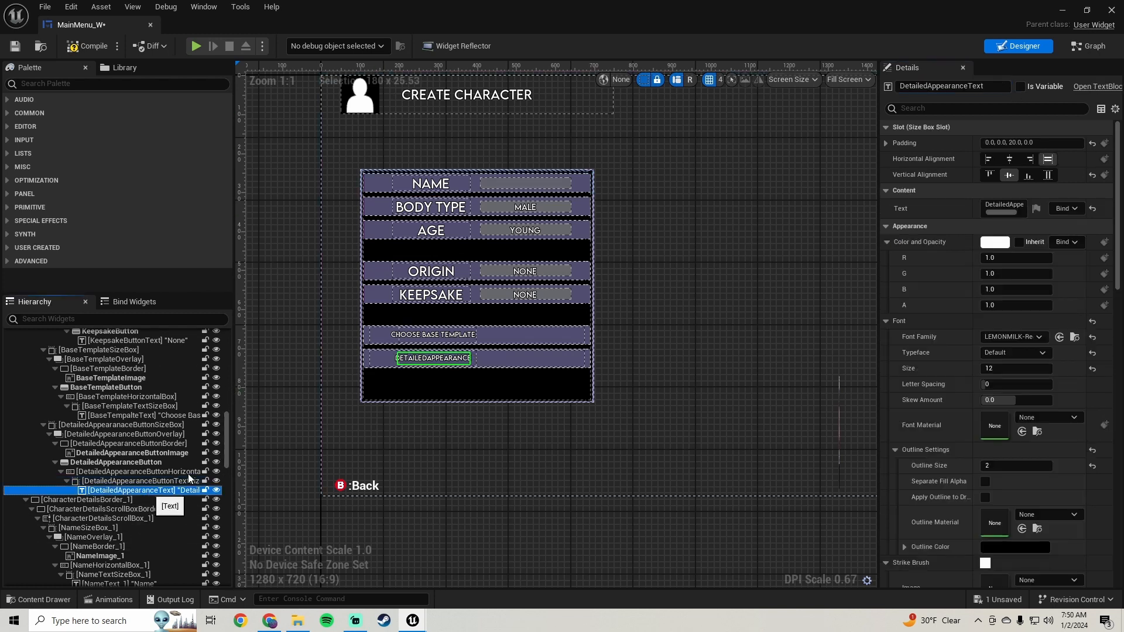
click(969, 86)
click(969, 86)
text(Button)
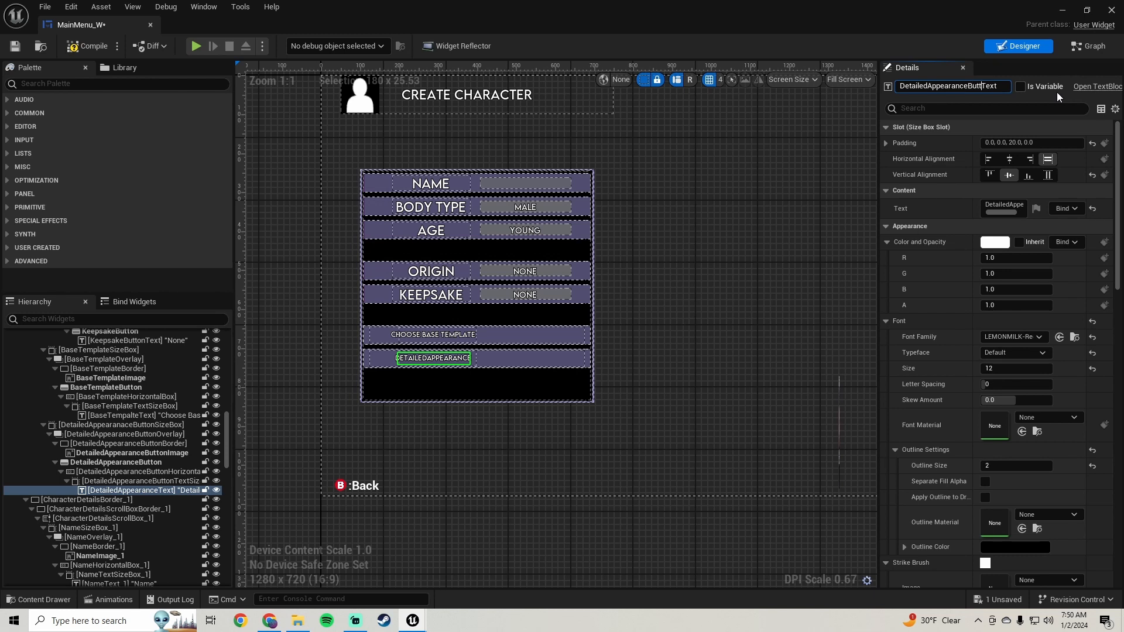
key(Return)
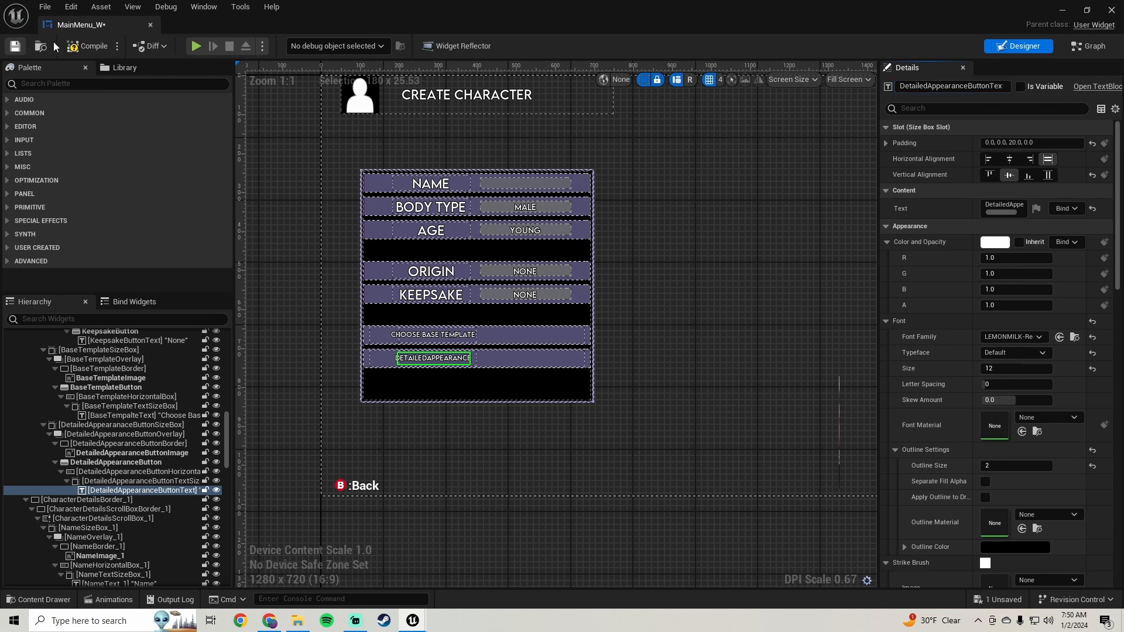
click(17, 48)
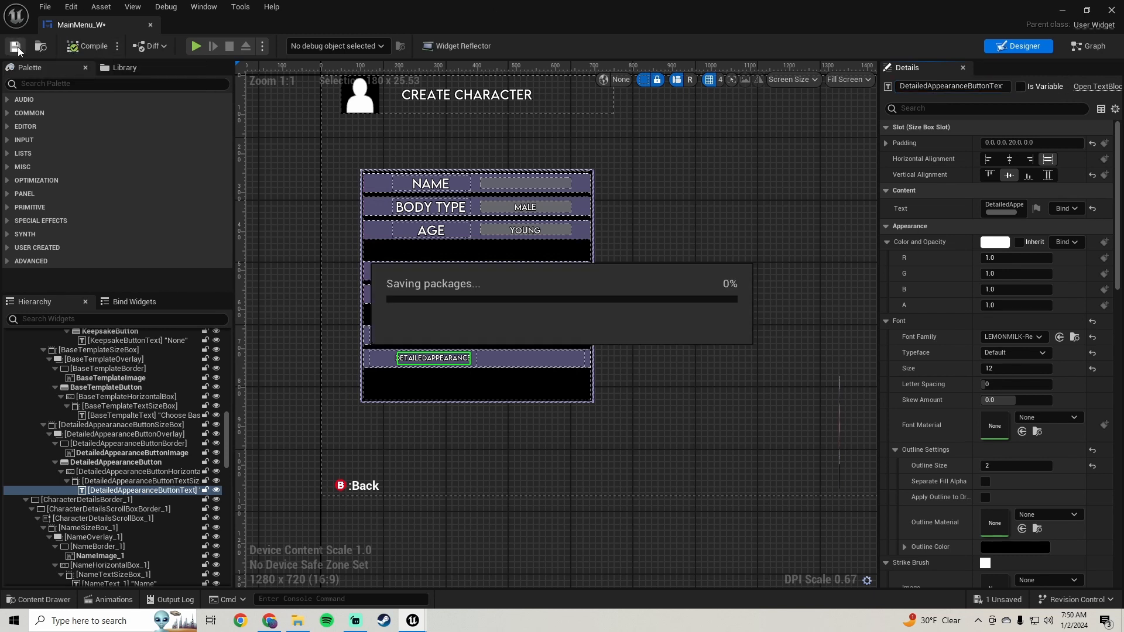
Delete the Name and Body Type rows from the duplicated character details panel
scroll(95, 449, down, 1)
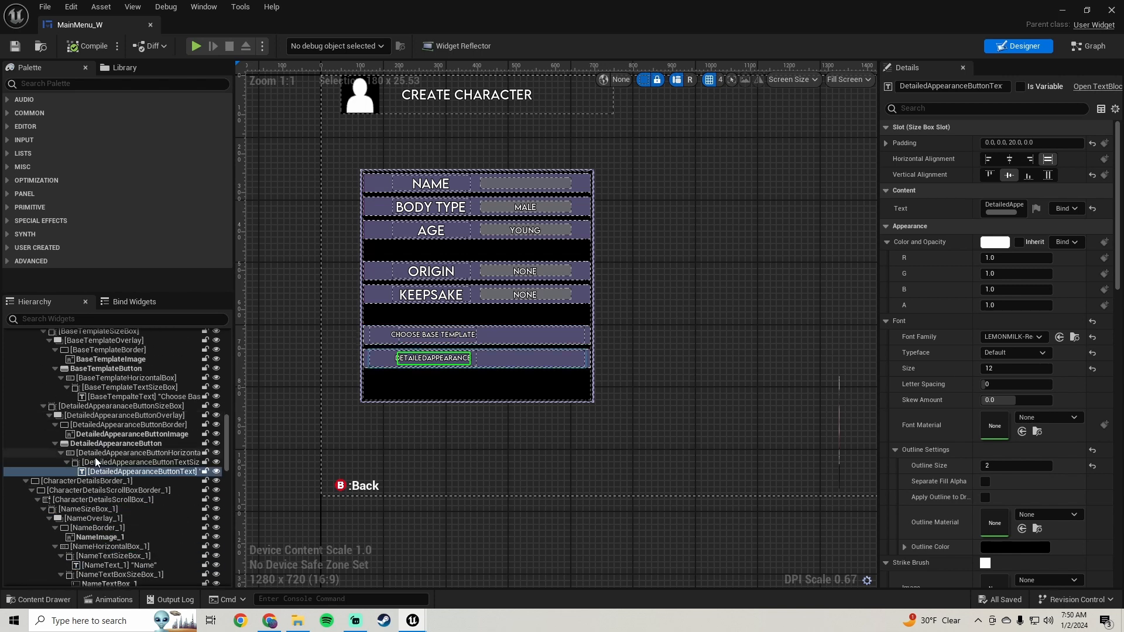
scroll(95, 461, up, 3)
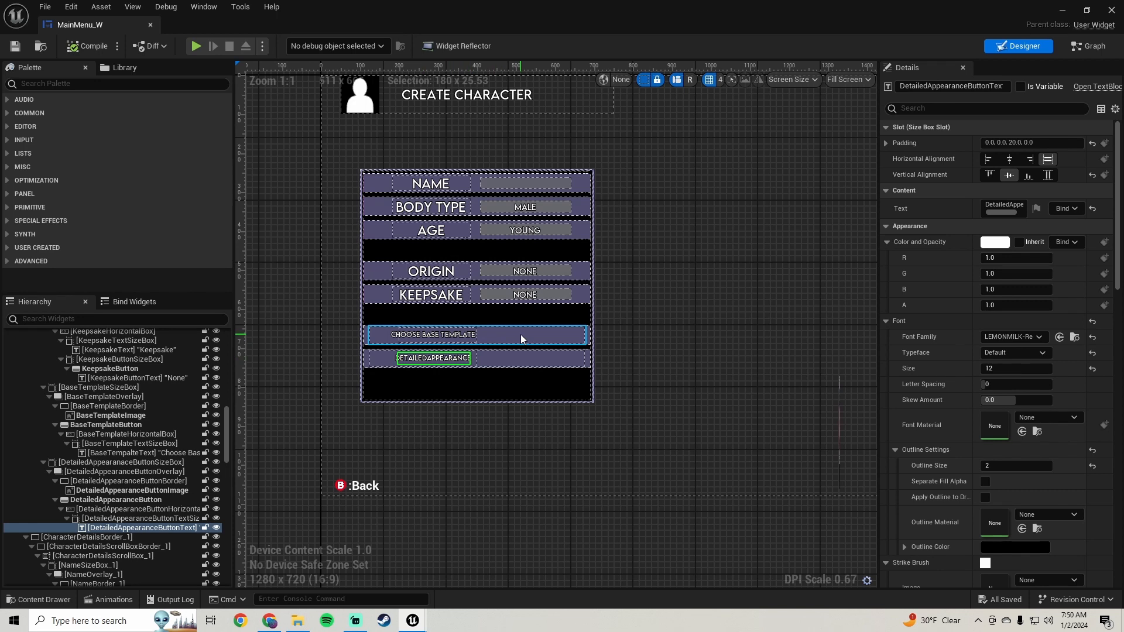
click(369, 183)
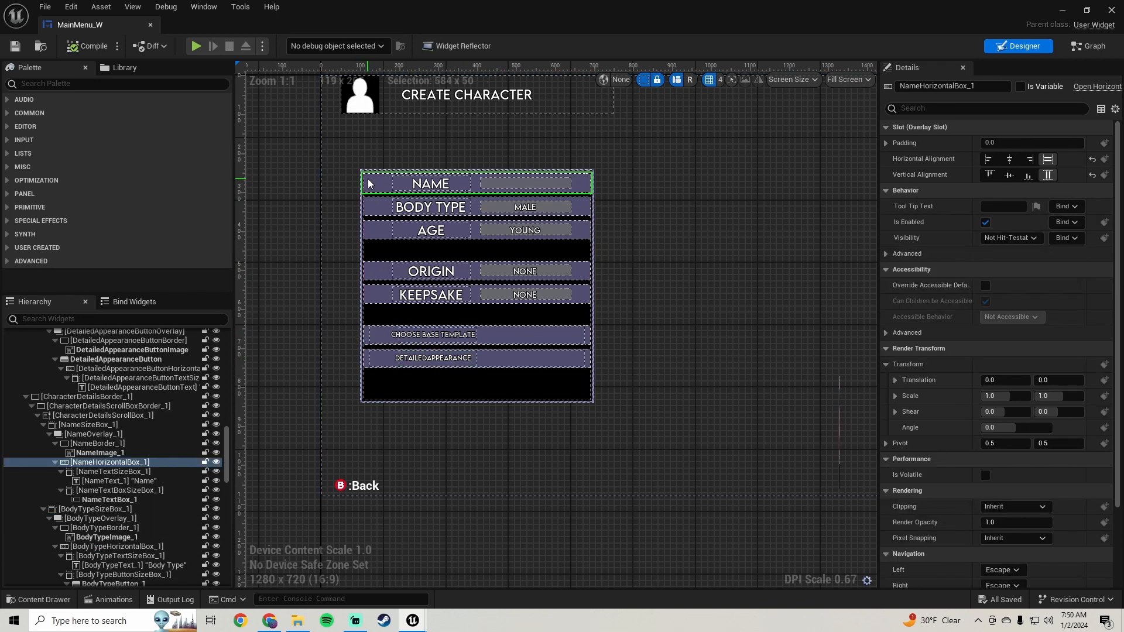
click(96, 425)
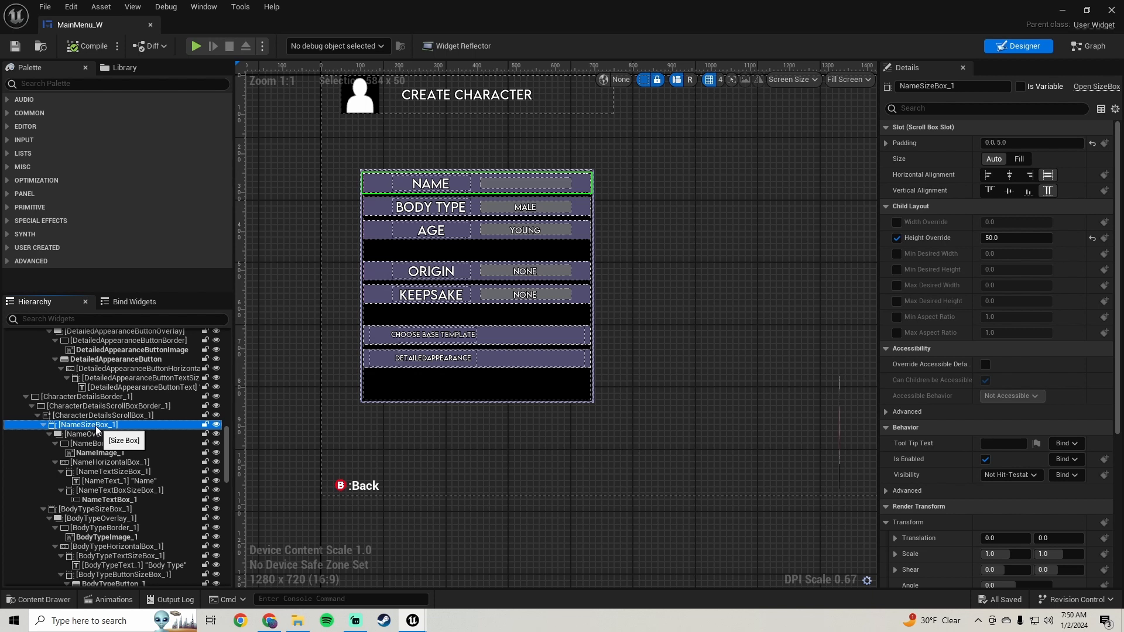
key(Delete)
click(381, 184)
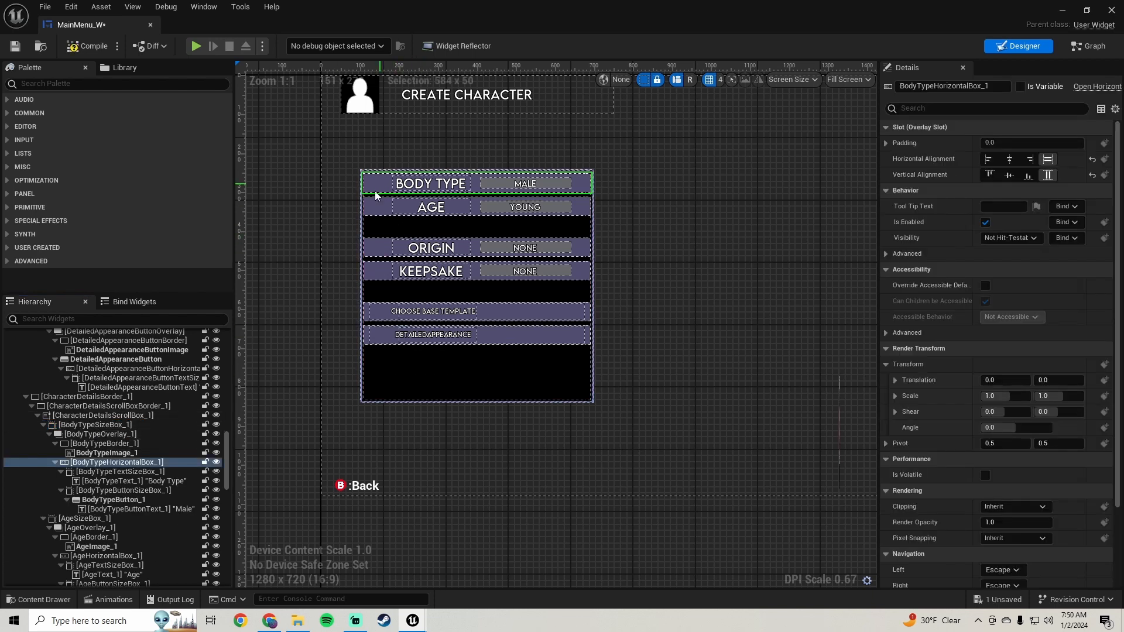
click(106, 425)
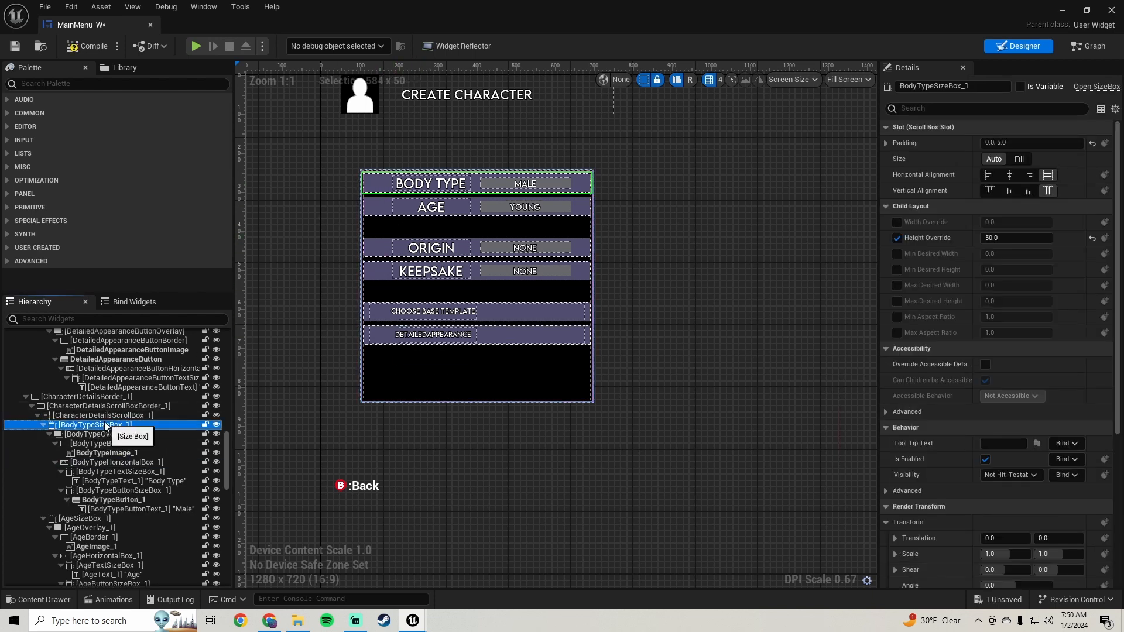
key(Delete)
Delete the Age and Origin rows from the duplicated character details panel
click(374, 182)
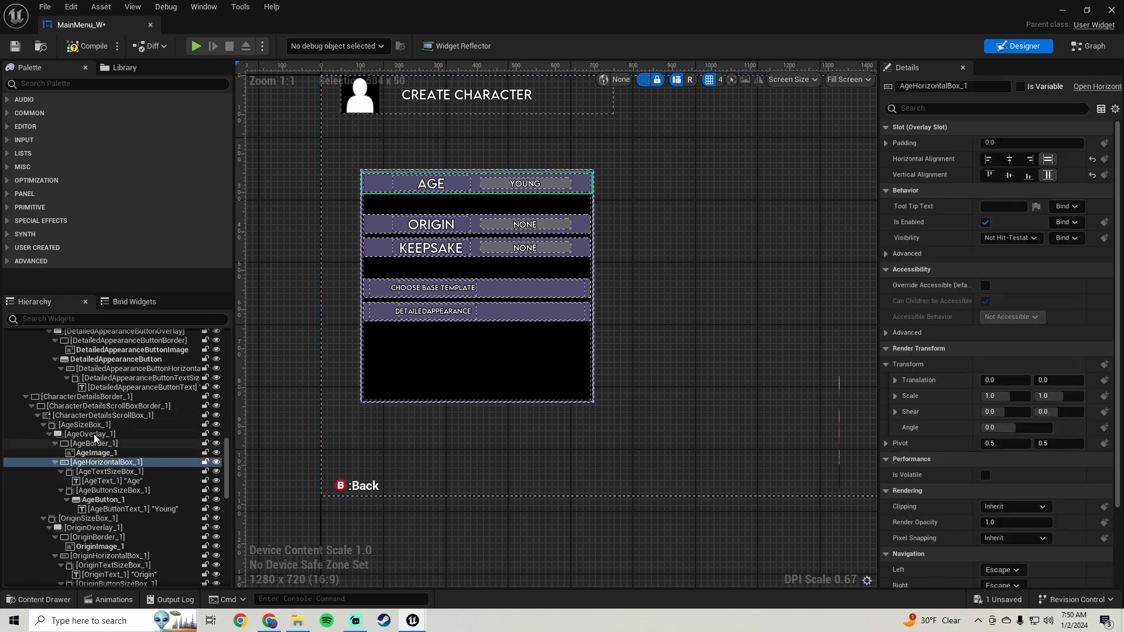
click(96, 426)
key(Delete)
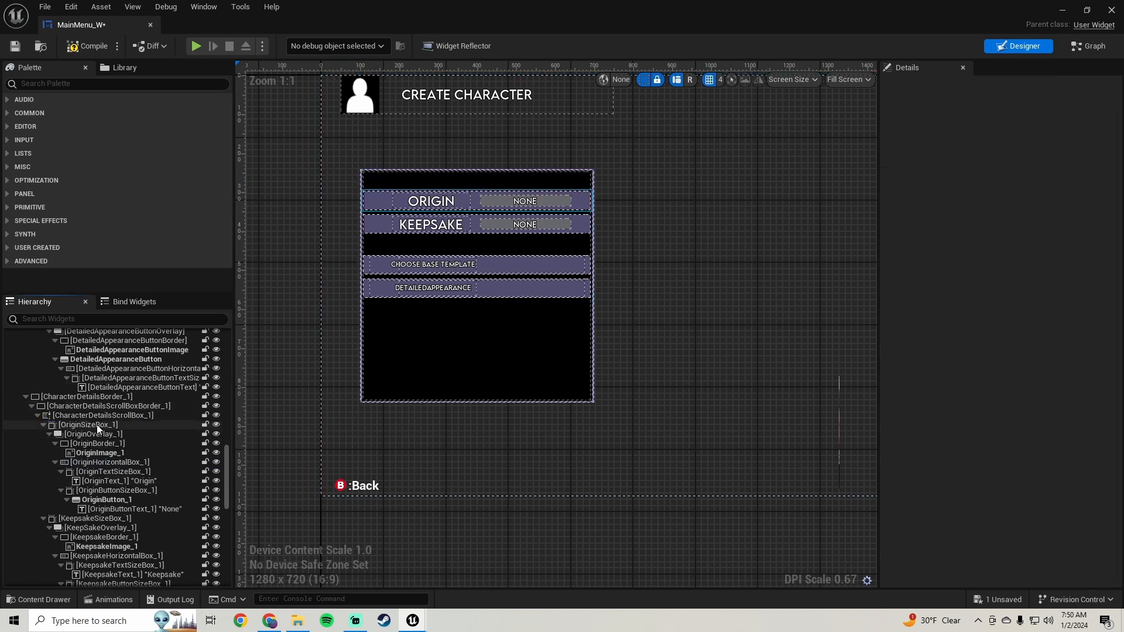
click(377, 202)
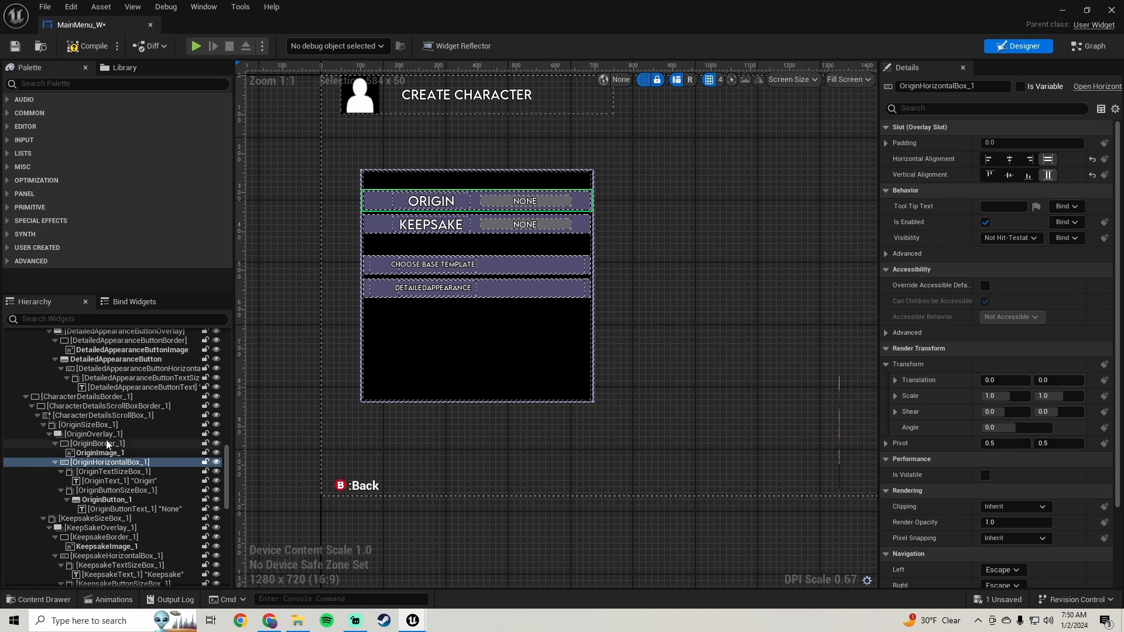
click(94, 425)
key(Delete)
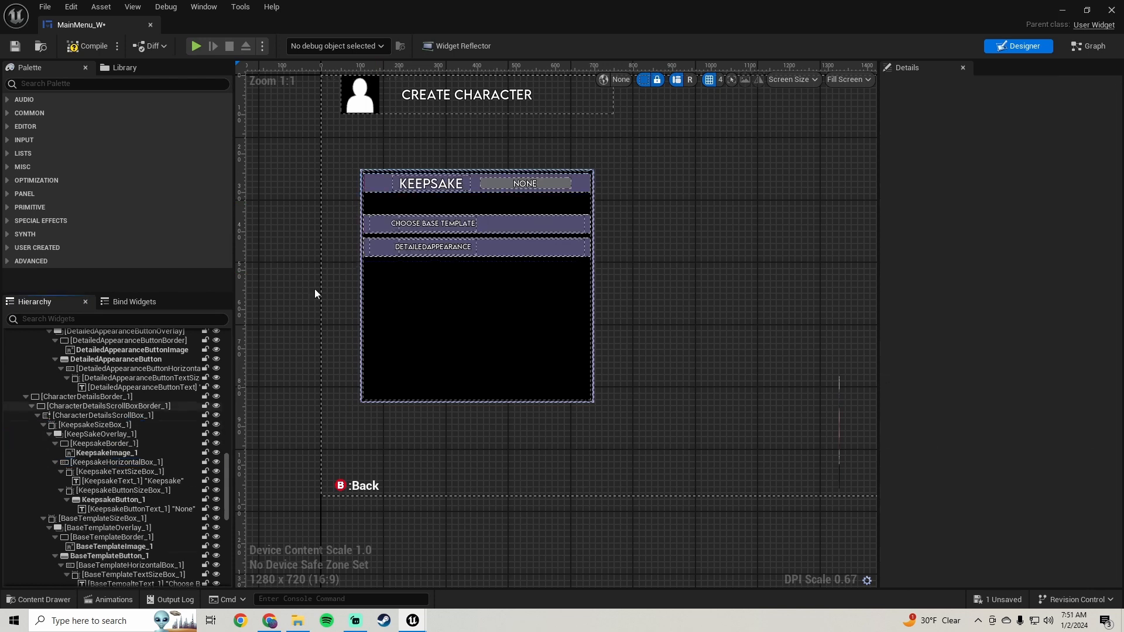
Delete the Keepsake row from the duplicated panel, then compile and save the widget
click(375, 189)
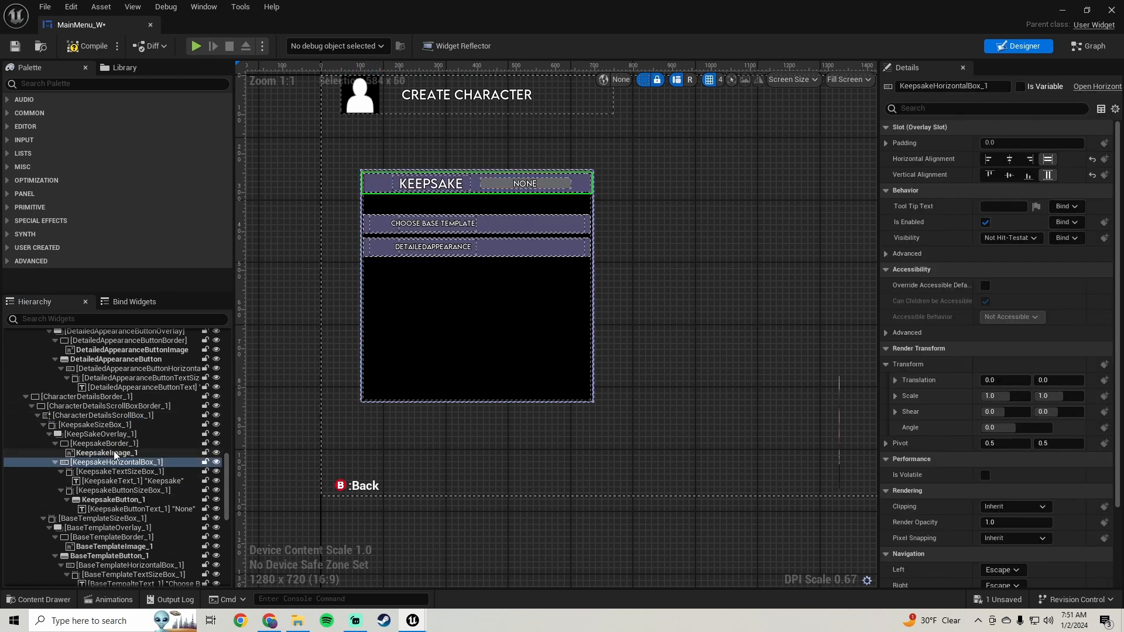
click(101, 425)
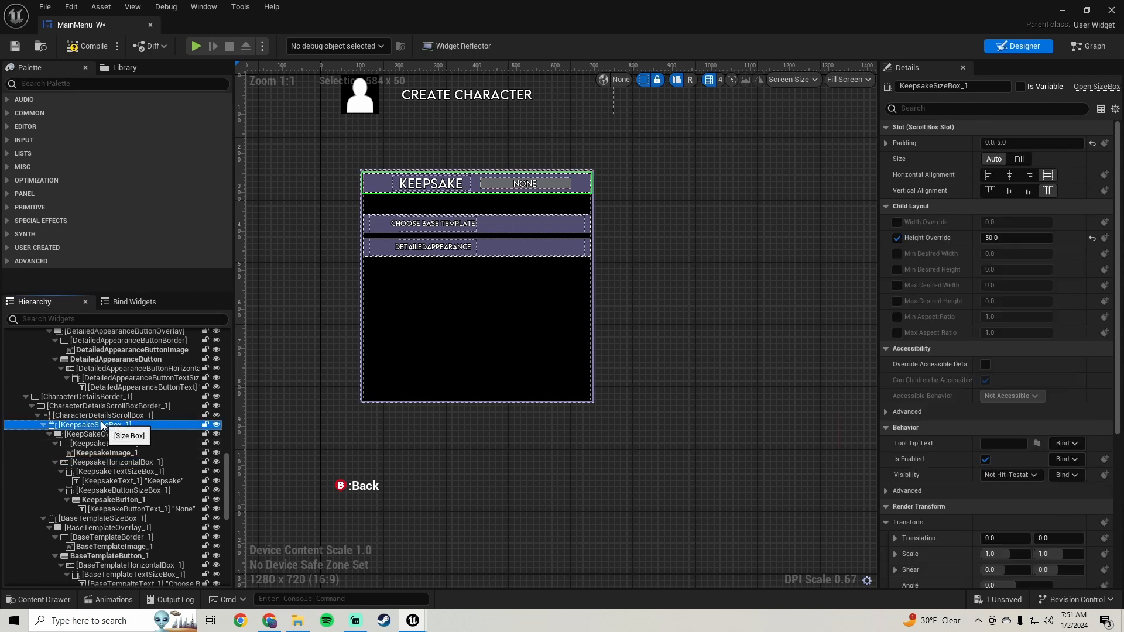
key(Delete)
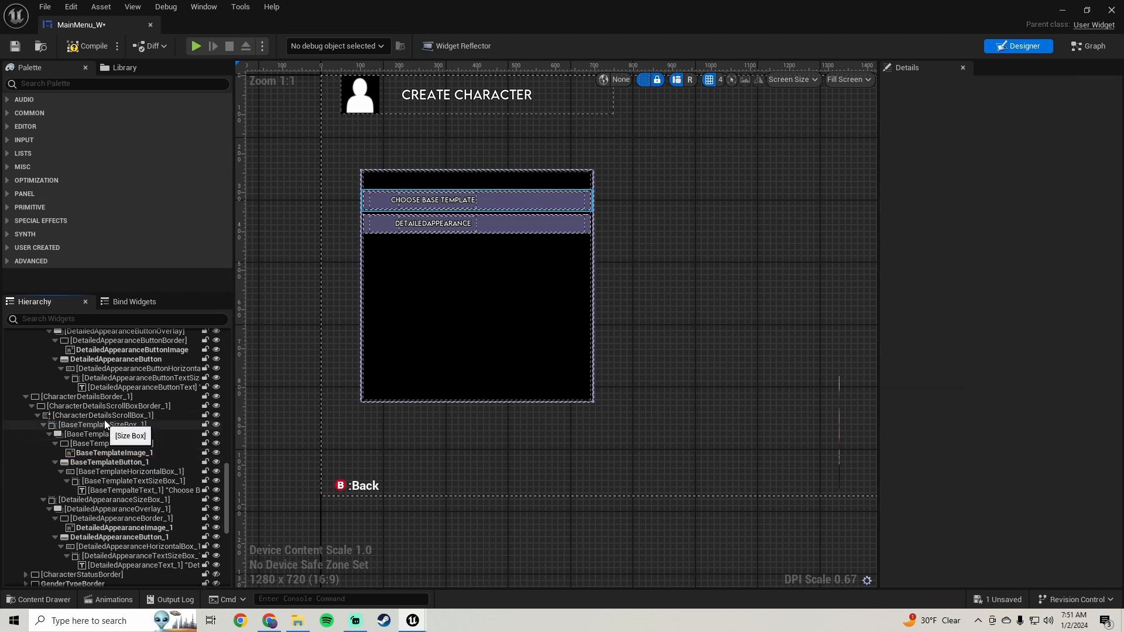
click(82, 46)
click(16, 46)
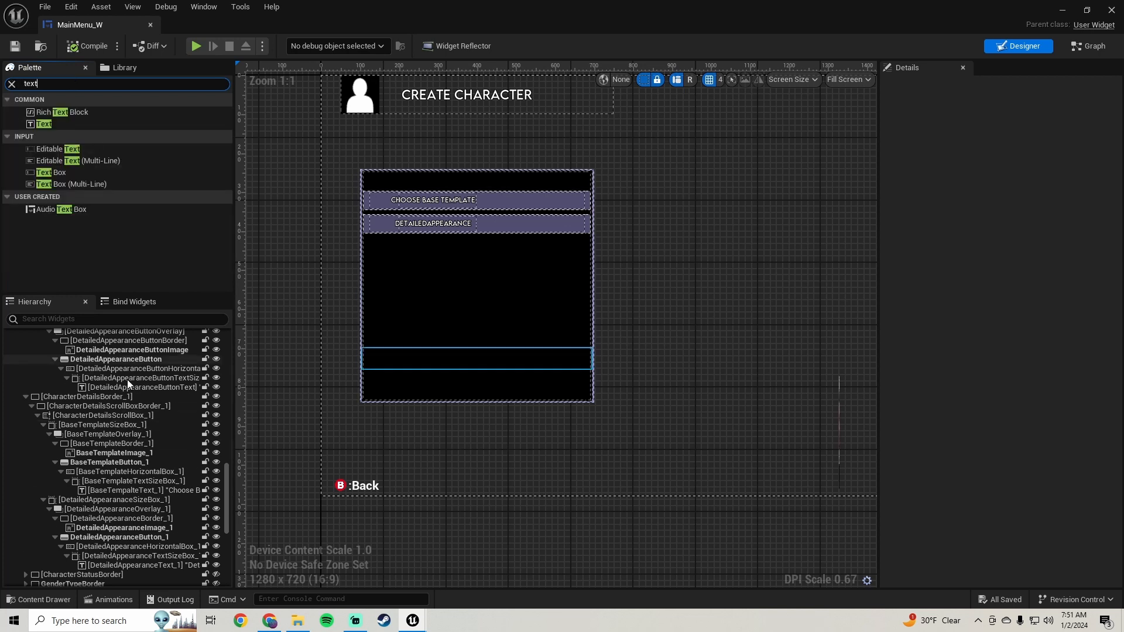
Collapse the original CharacterDetailsBorder in the widget hierarchy and save the widget
scroll(127, 398, up, 6)
scroll(88, 433, up, 10)
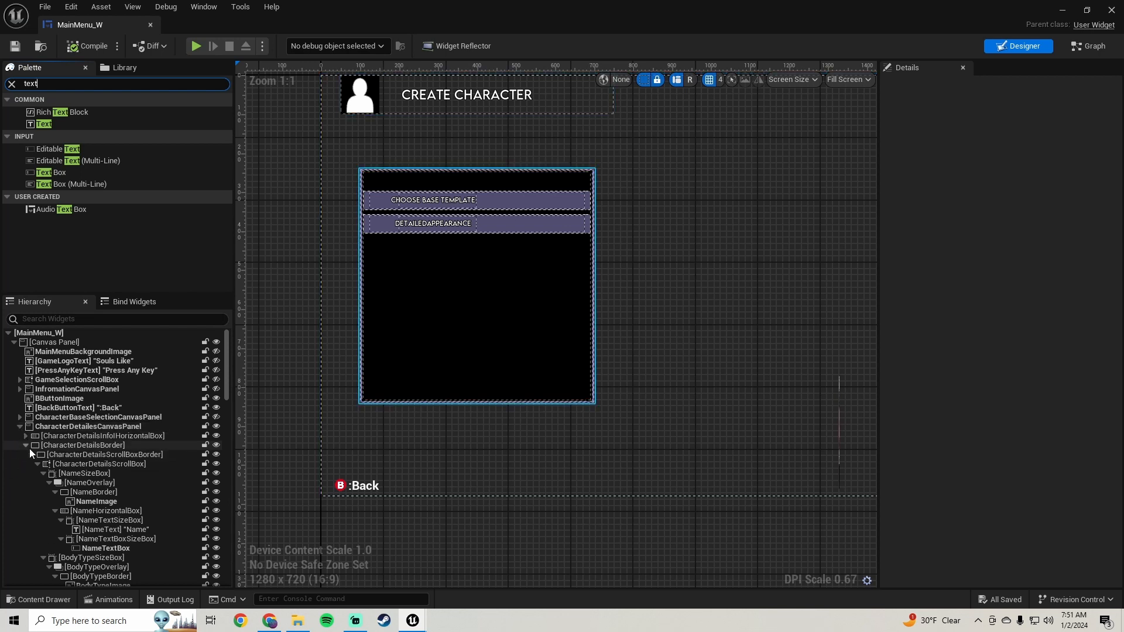
click(26, 445)
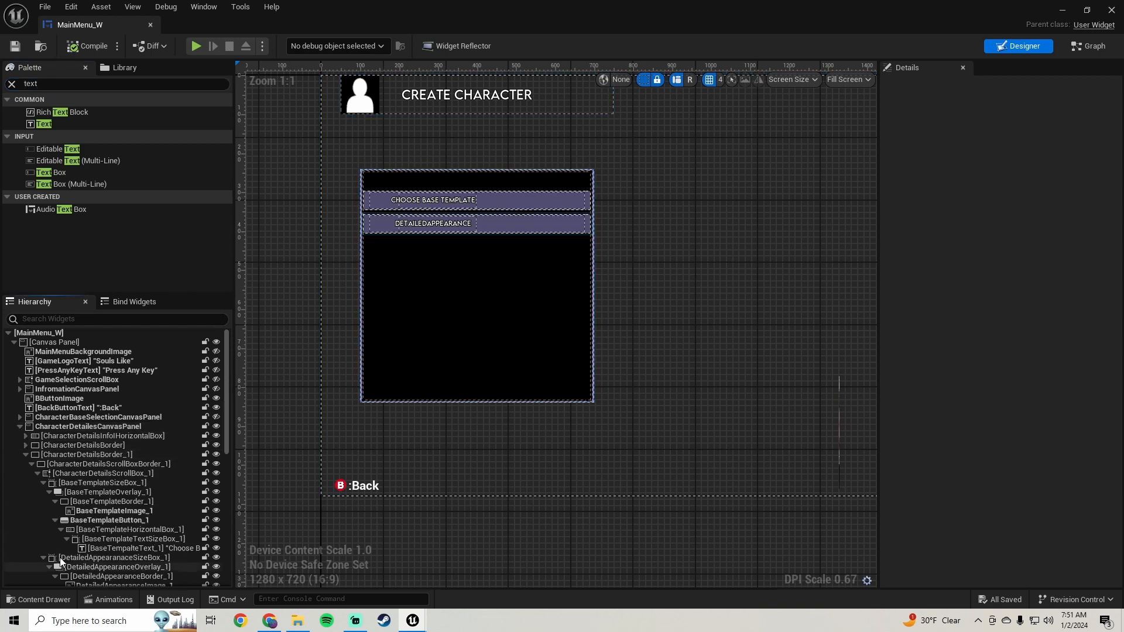
scroll(107, 451, down, 5)
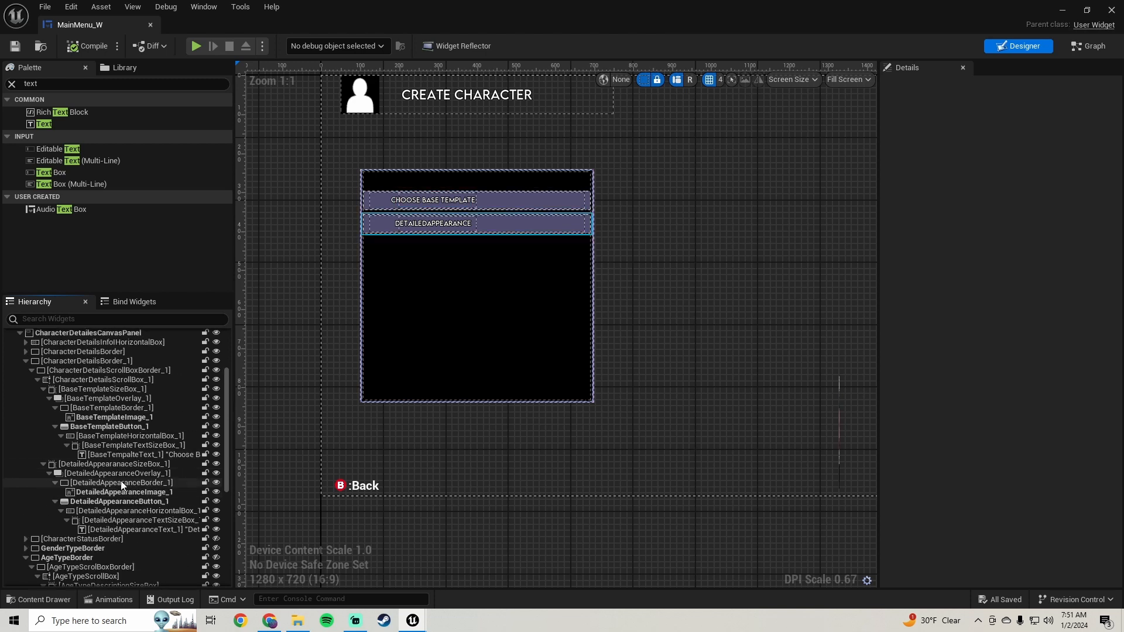
click(15, 46)
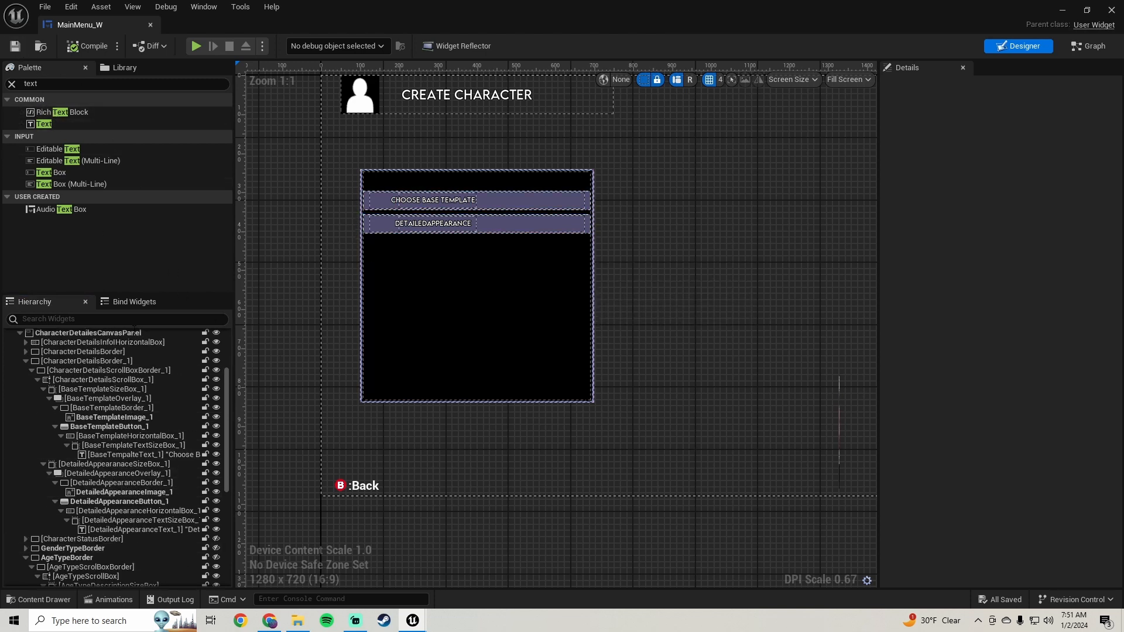
scroll(117, 393, up, 1)
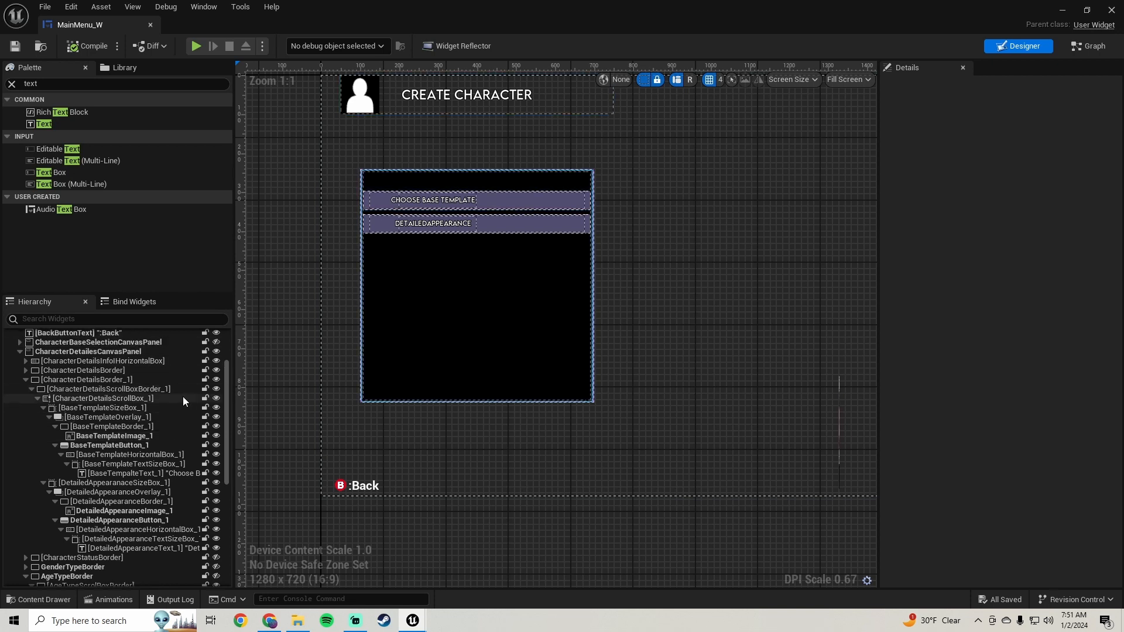
Try to rename the duplicated panel's border as CharacterDetailsBorder
click(97, 381)
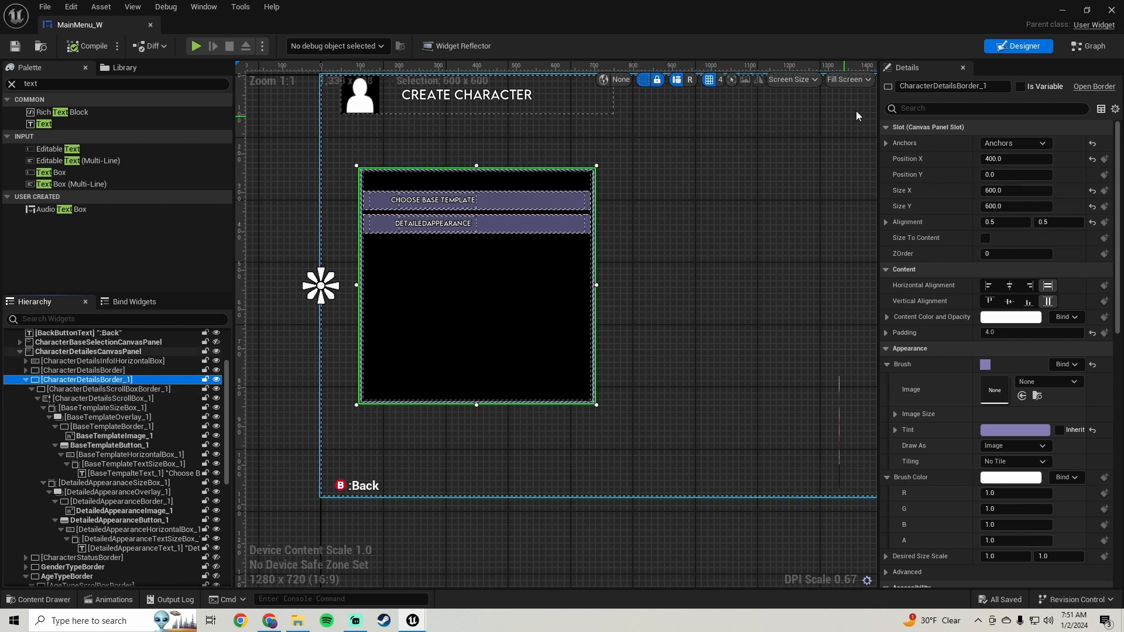
click(959, 86)
click(999, 84)
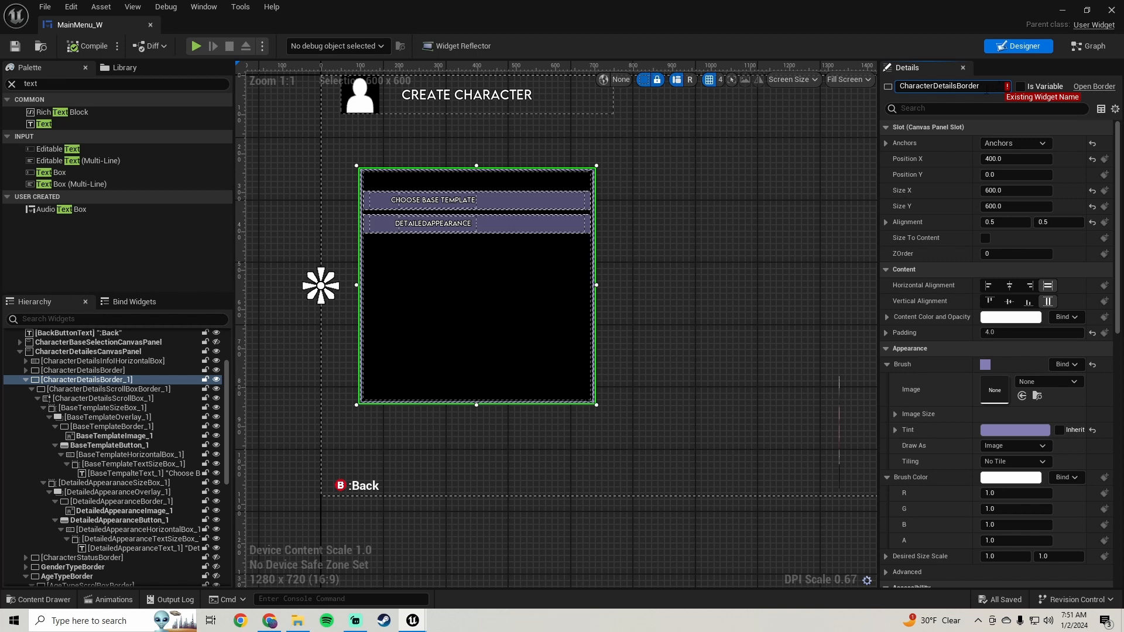
Rename the original panel's border as CharacterCreatorBorder
click(94, 372)
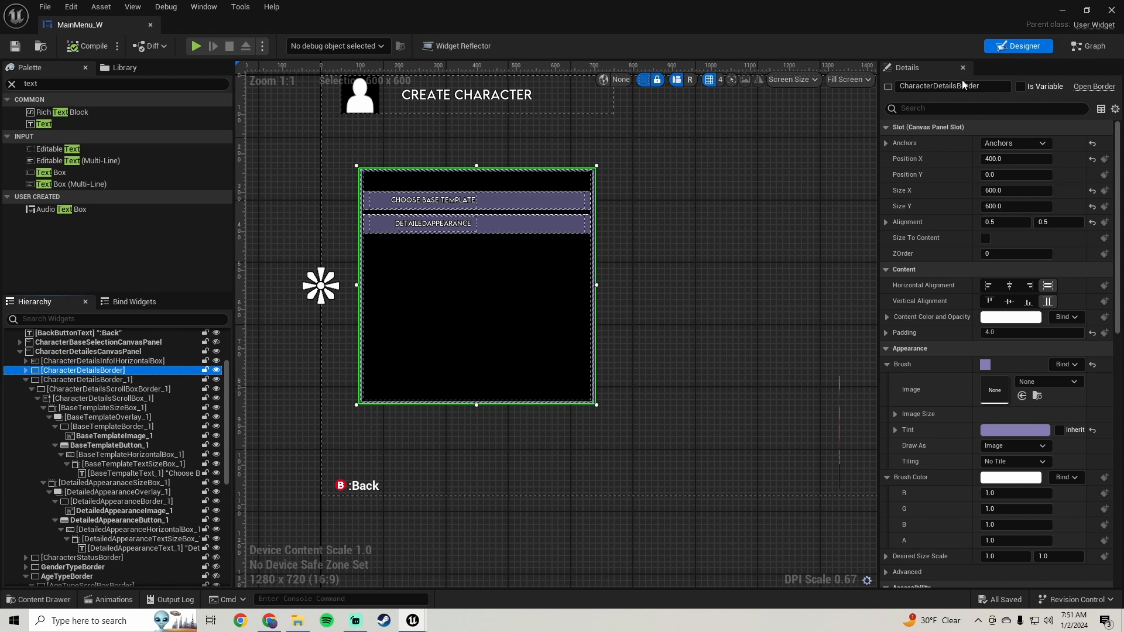
click(936, 86)
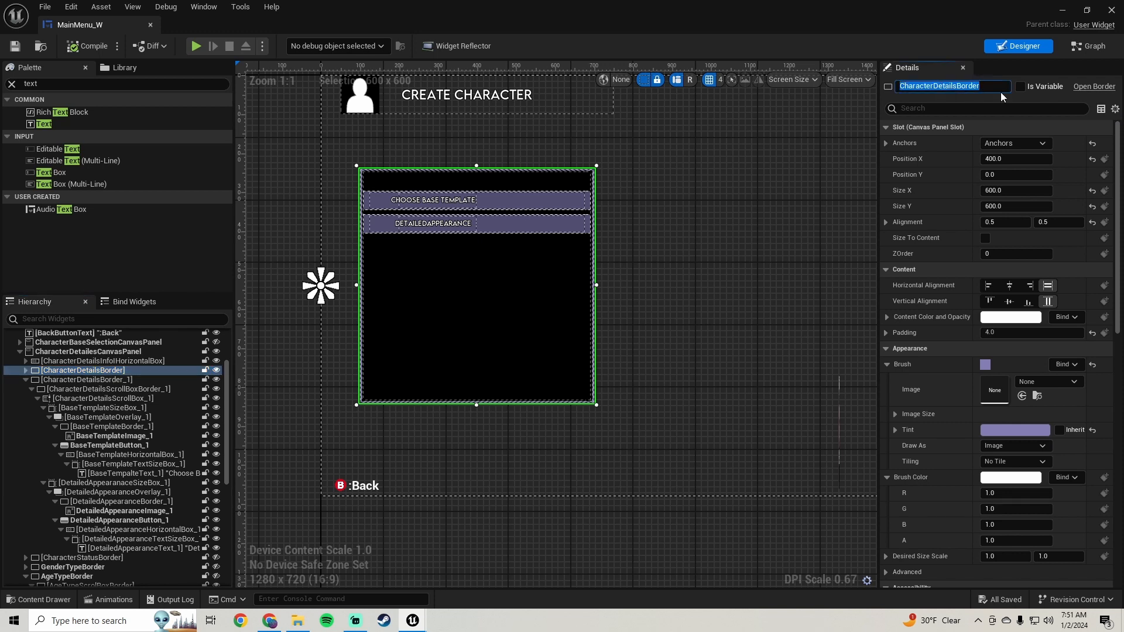
text(Charac)
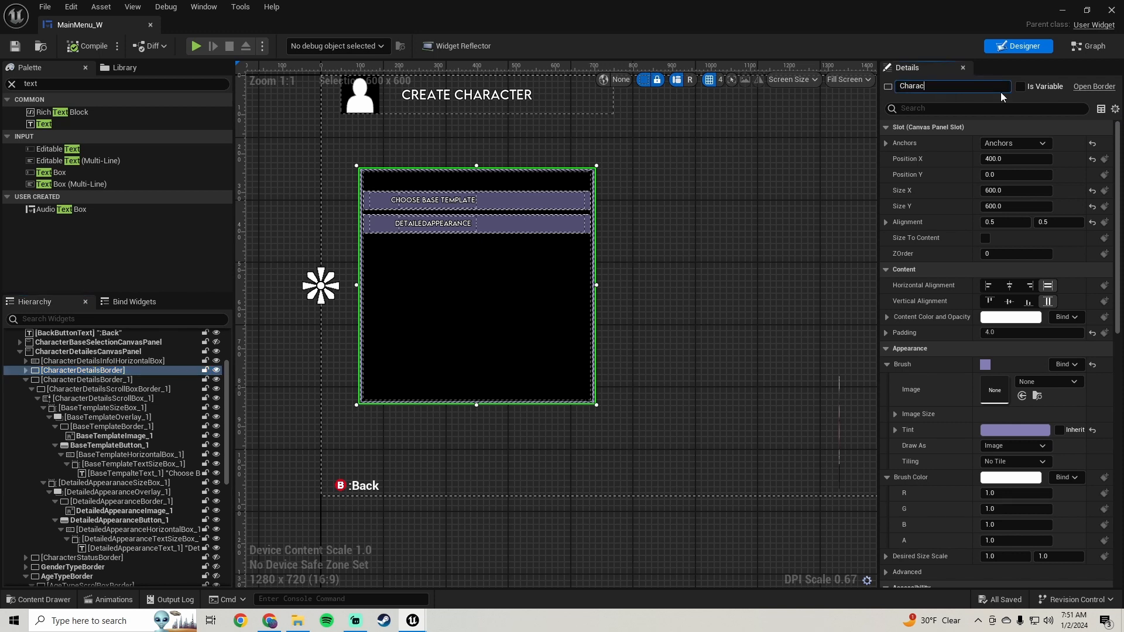
text(terCreatorBorder)
key(Return)
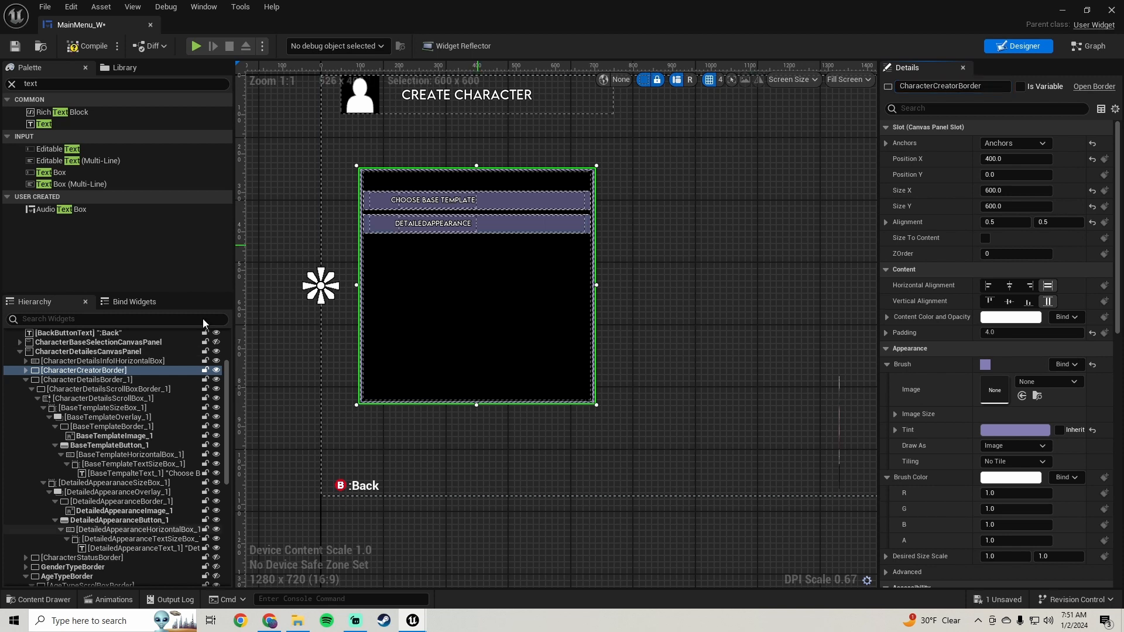
Rename the scroll box border inside CharacterCreatorBorder as CharacterCreatorScrollBoxBorder
click(27, 371)
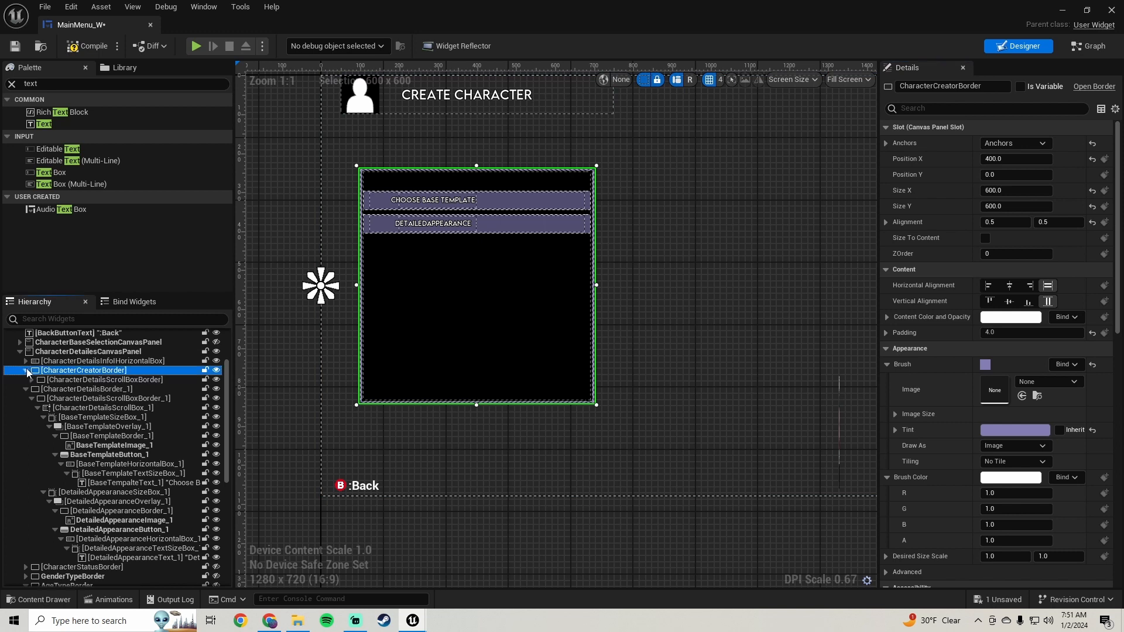
click(86, 380)
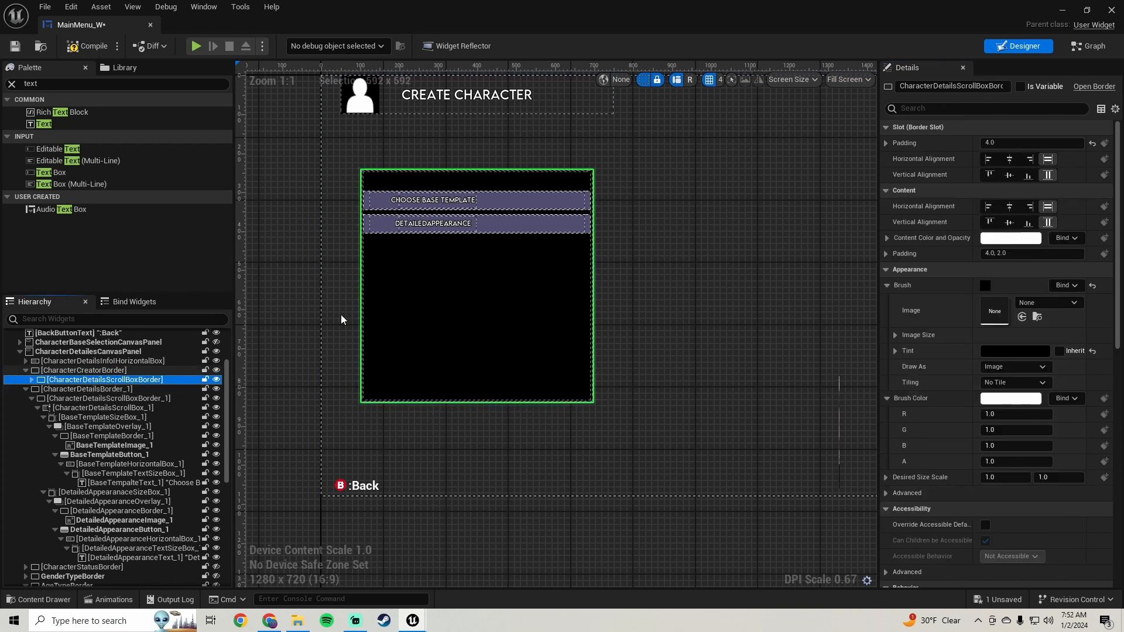
click(942, 87)
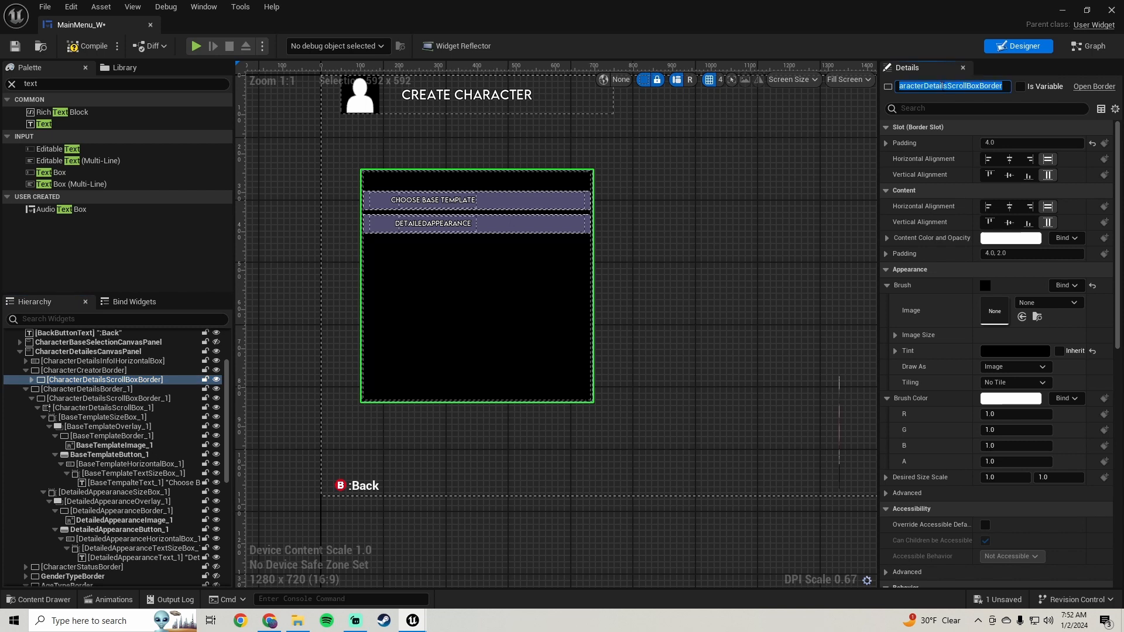
text(Creator)
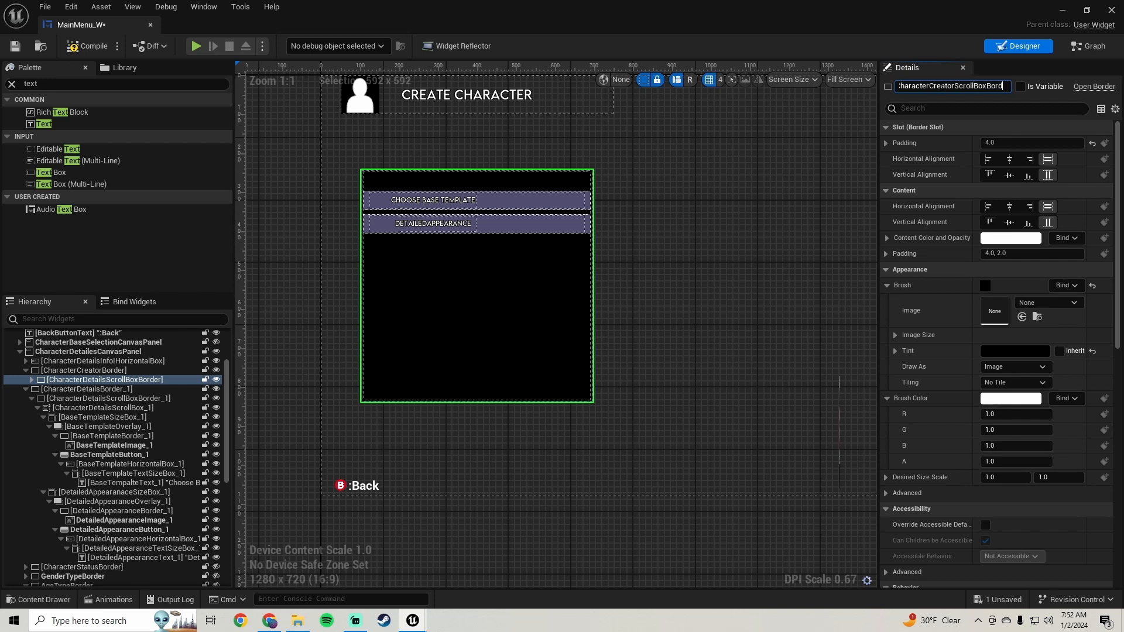
key(Return)
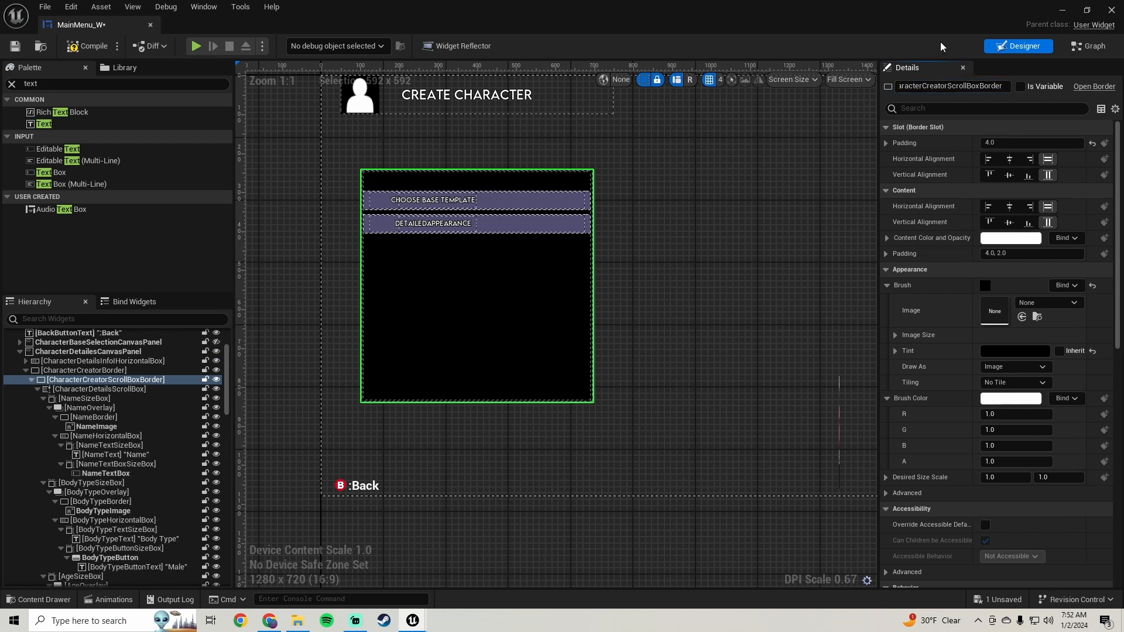
Rename the scroll box inside CharacterCreatorScrollBoxBorder as CharacterCreatorScrollBox
click(97, 390)
click(969, 86)
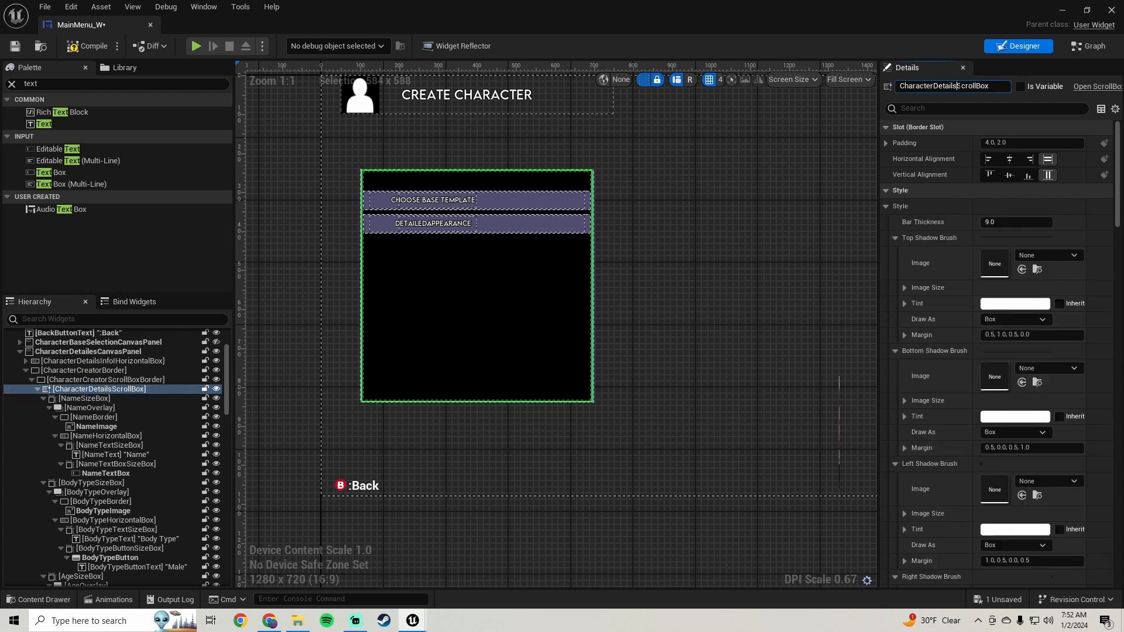
text(C)
text(haracterCreatorScrollBox)
key(Return)
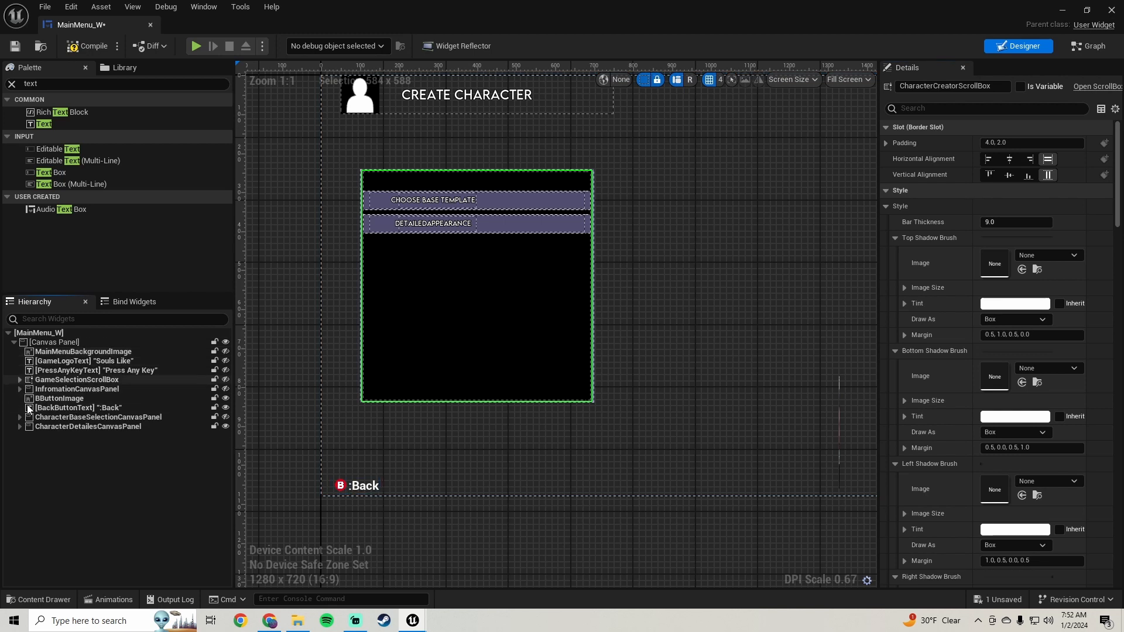
Rename the CharacterDetailesCanvasPanel canvas panel as CharacterCreatorCanvasPanel and save the widget
click(19, 417)
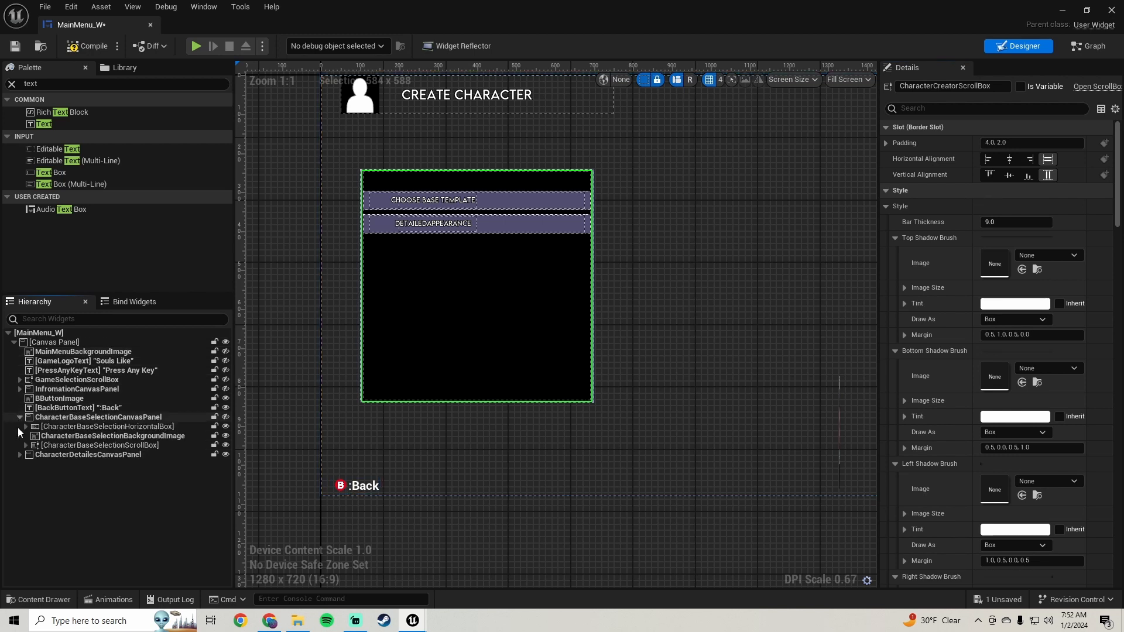
click(20, 417)
click(19, 427)
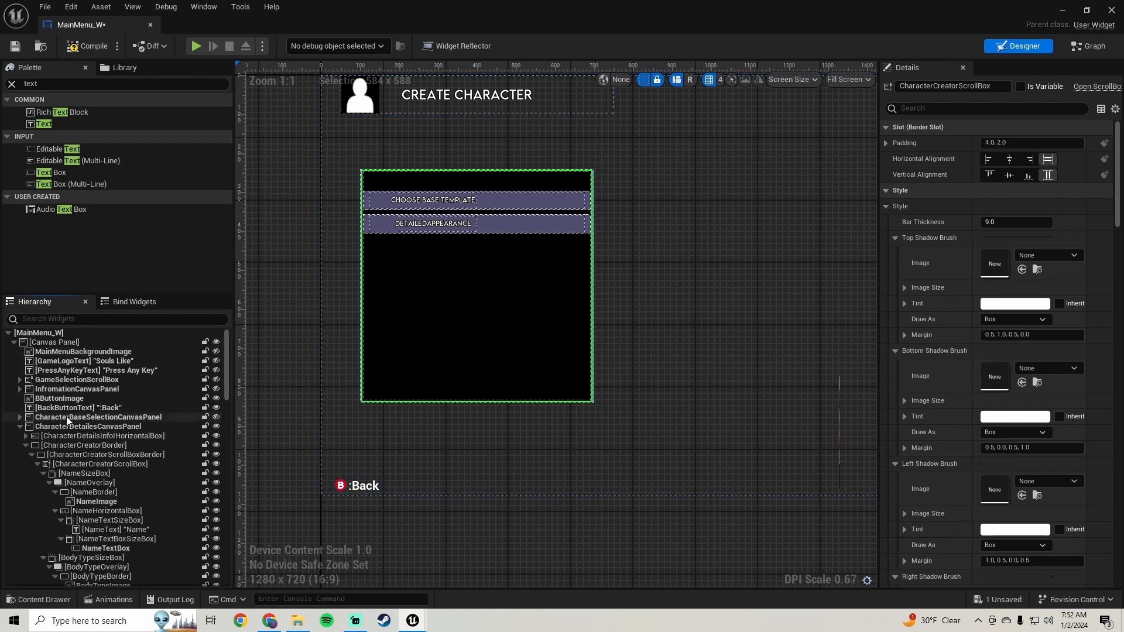
click(107, 428)
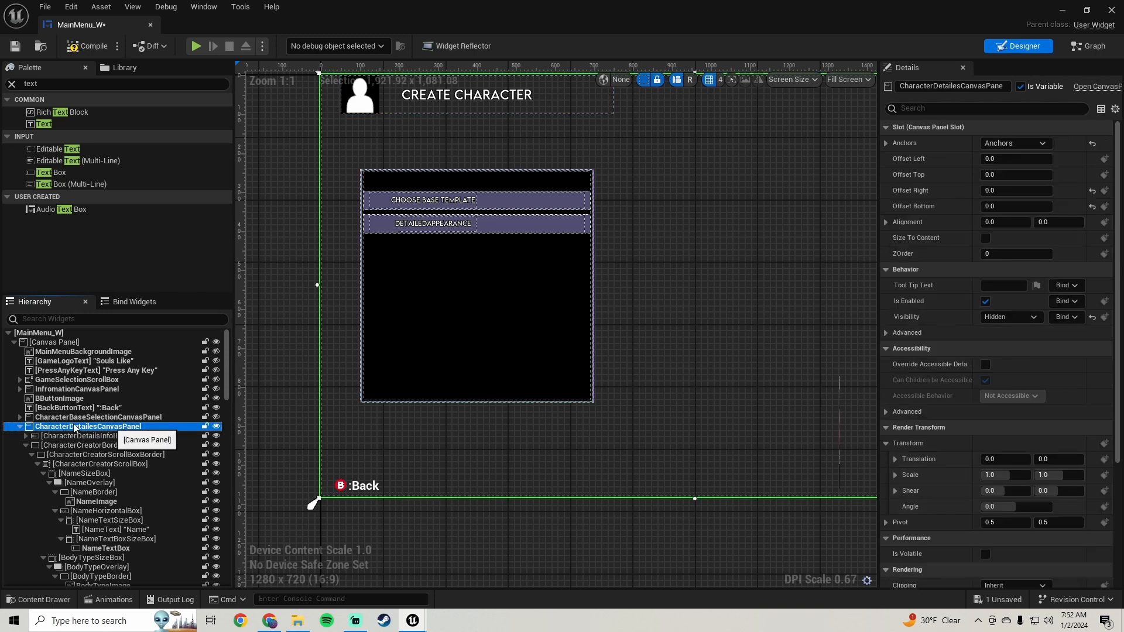
click(952, 86)
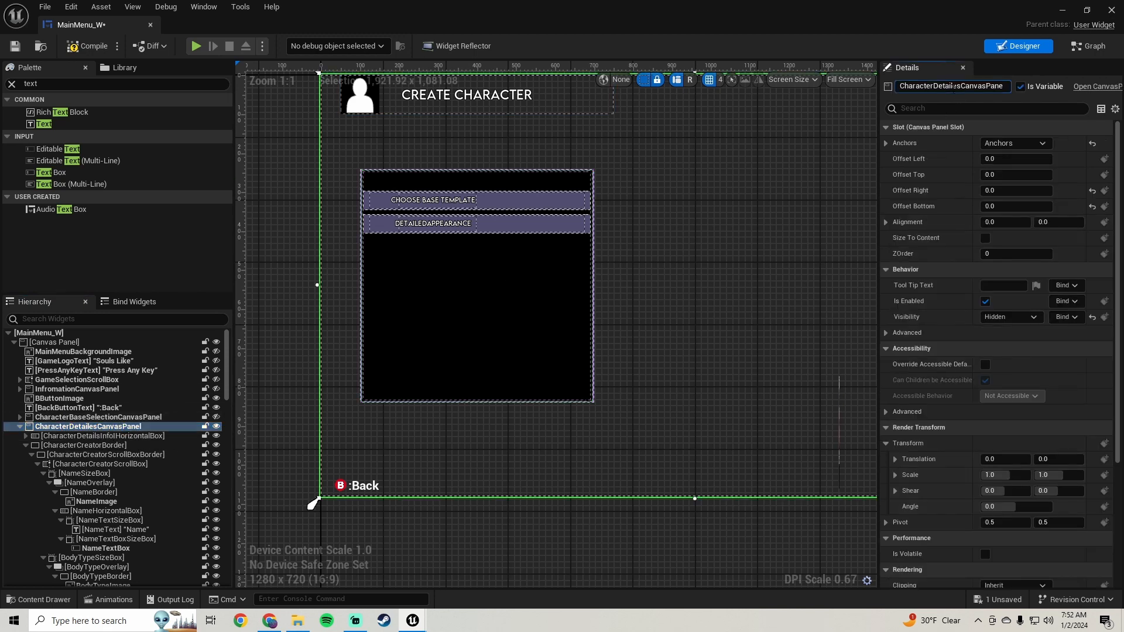
text(Cha)
key(Return)
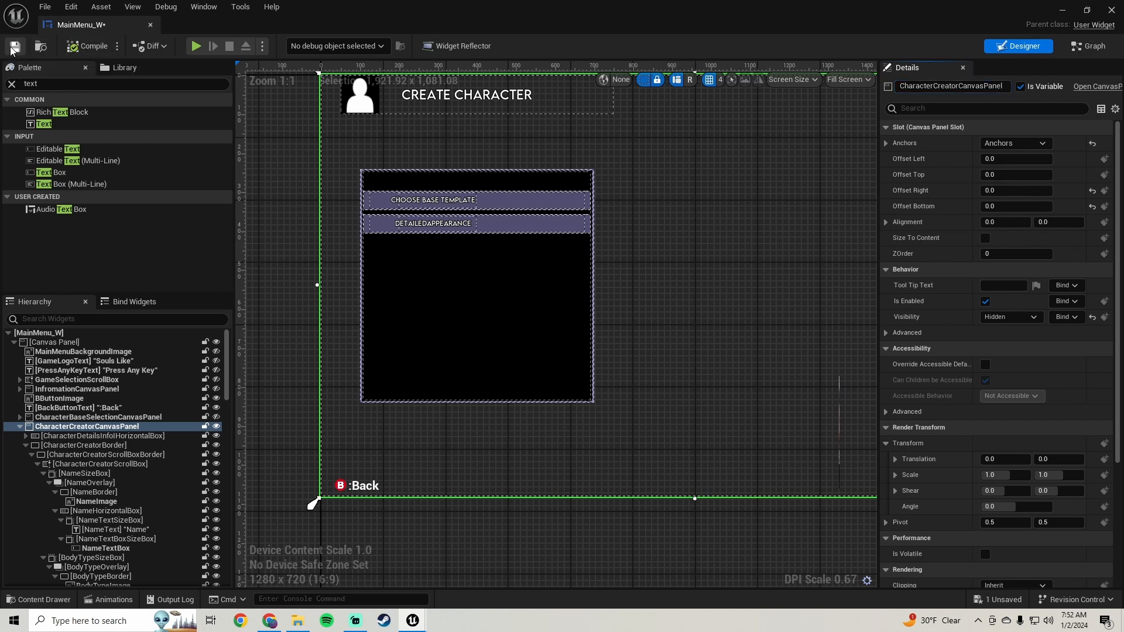
click(14, 47)
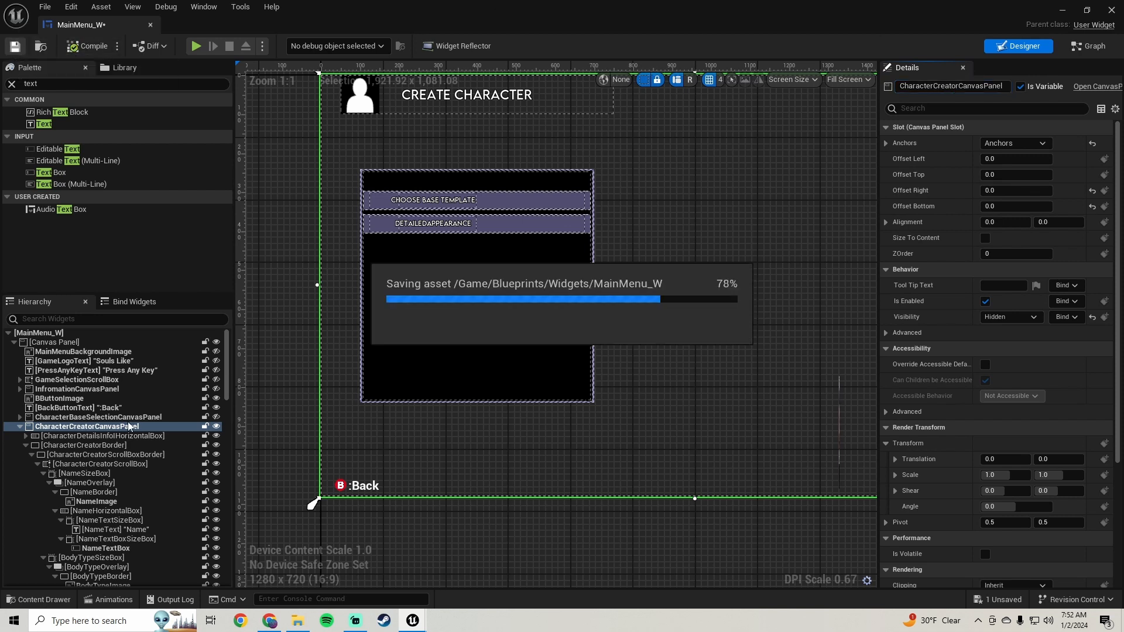
Collapse CharacterCreatorBorder in the hierarchy and rename the duplicated border below it as CharacterDetailsBorder
click(65, 446)
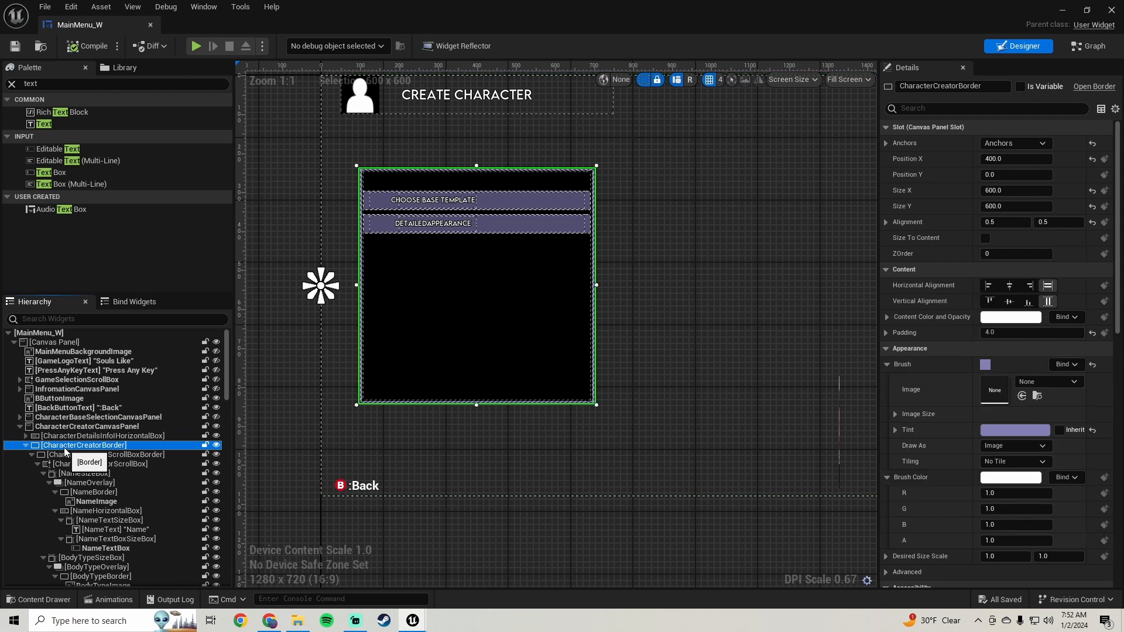
click(25, 446)
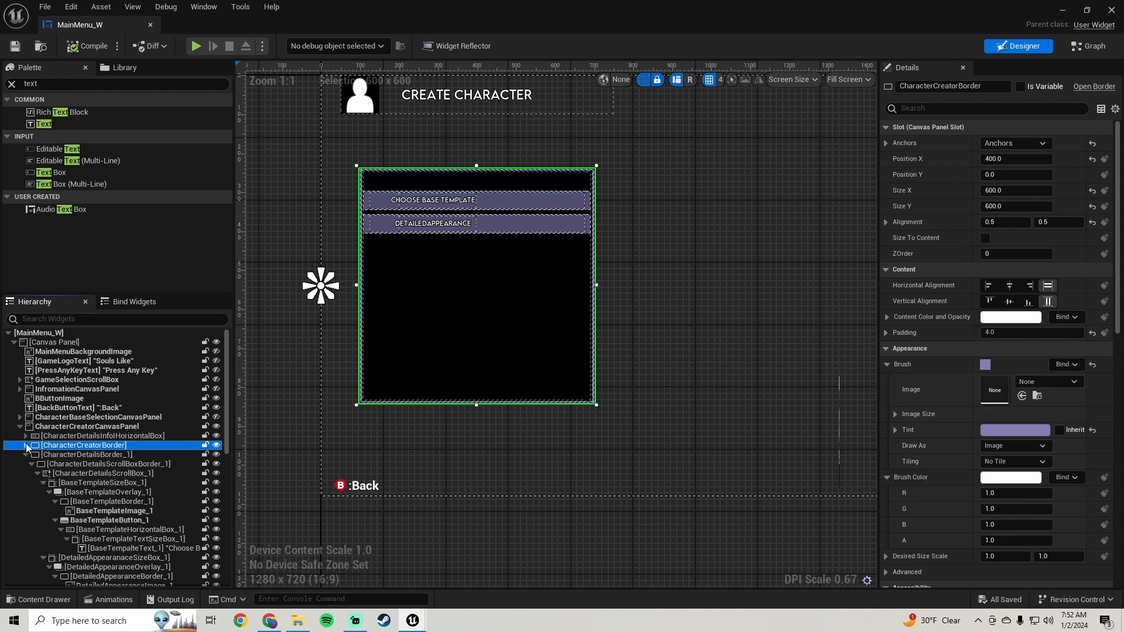
click(100, 455)
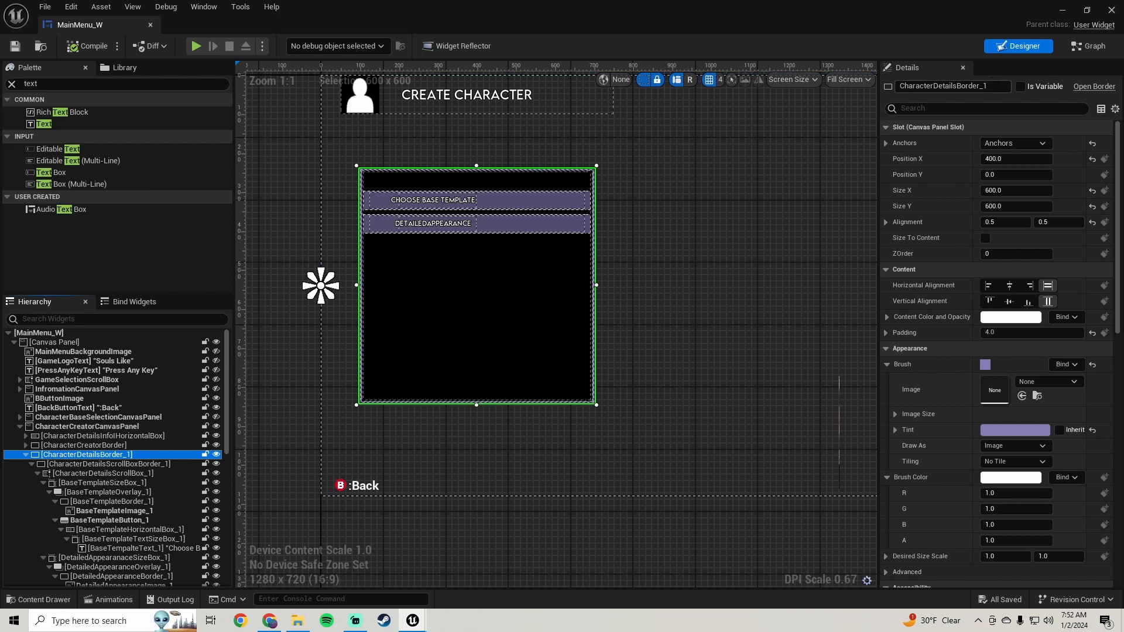
click(995, 86)
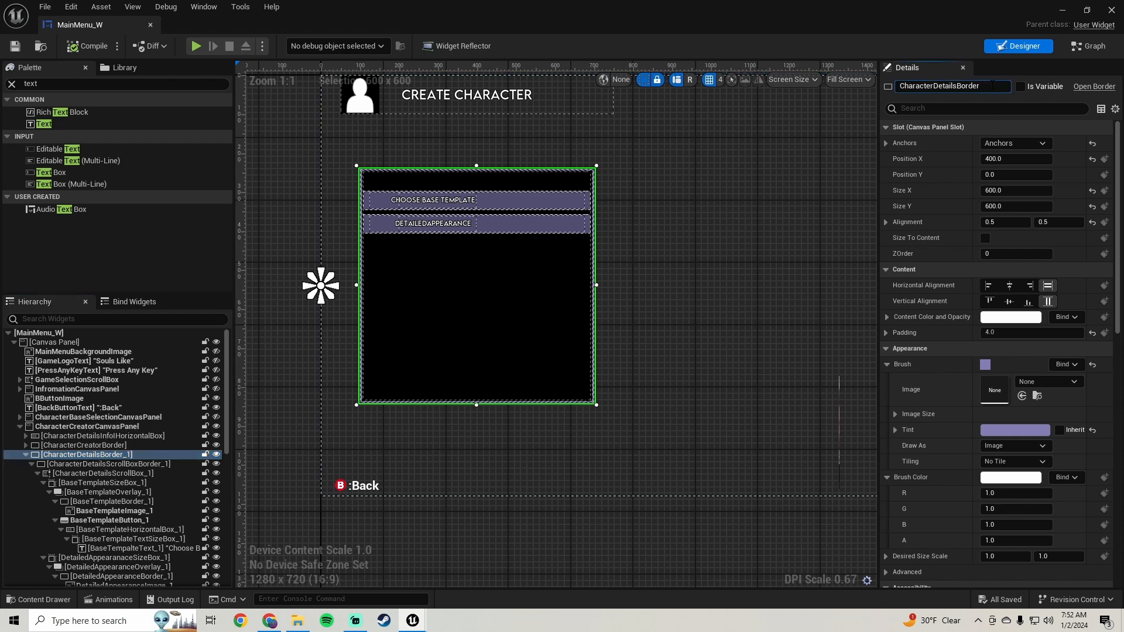
key(Return)
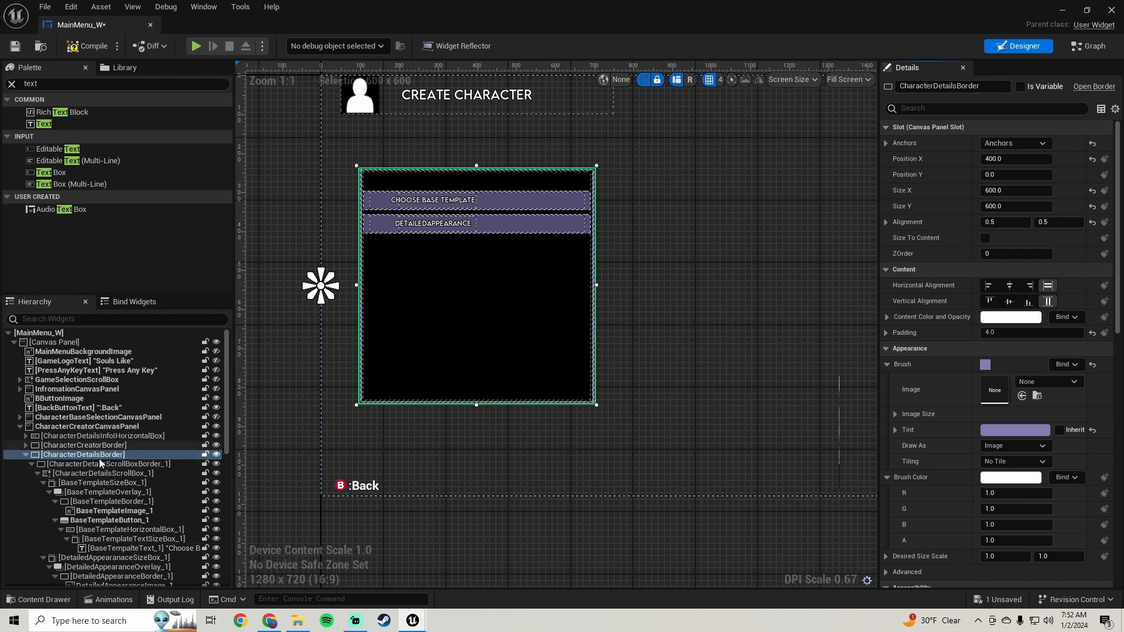
Rename the scroll box border inside CharacterDetailsBorder as CharacterDetailsScrollBoxBorder
click(99, 464)
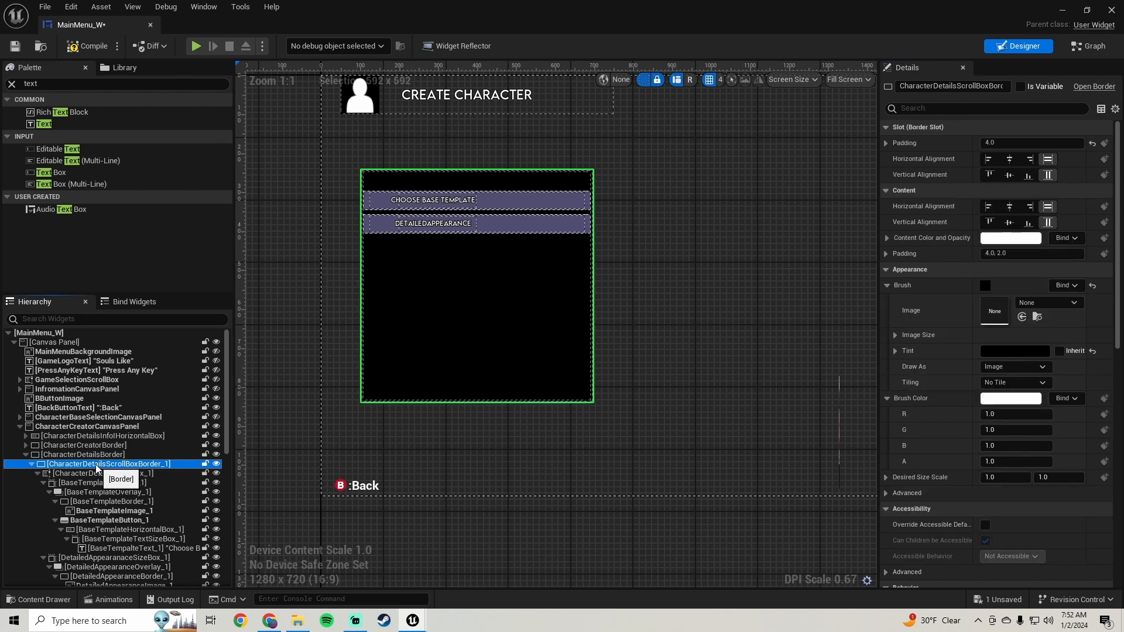
drag(967, 86, 1034, 87)
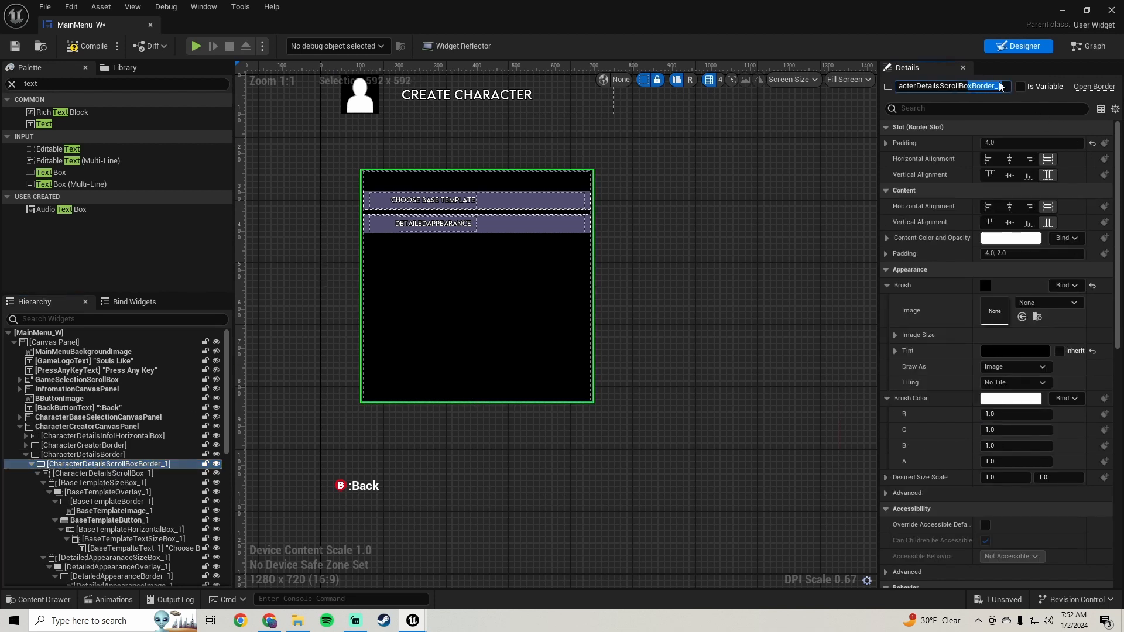
key(BackSpace)
key(BackSpace)
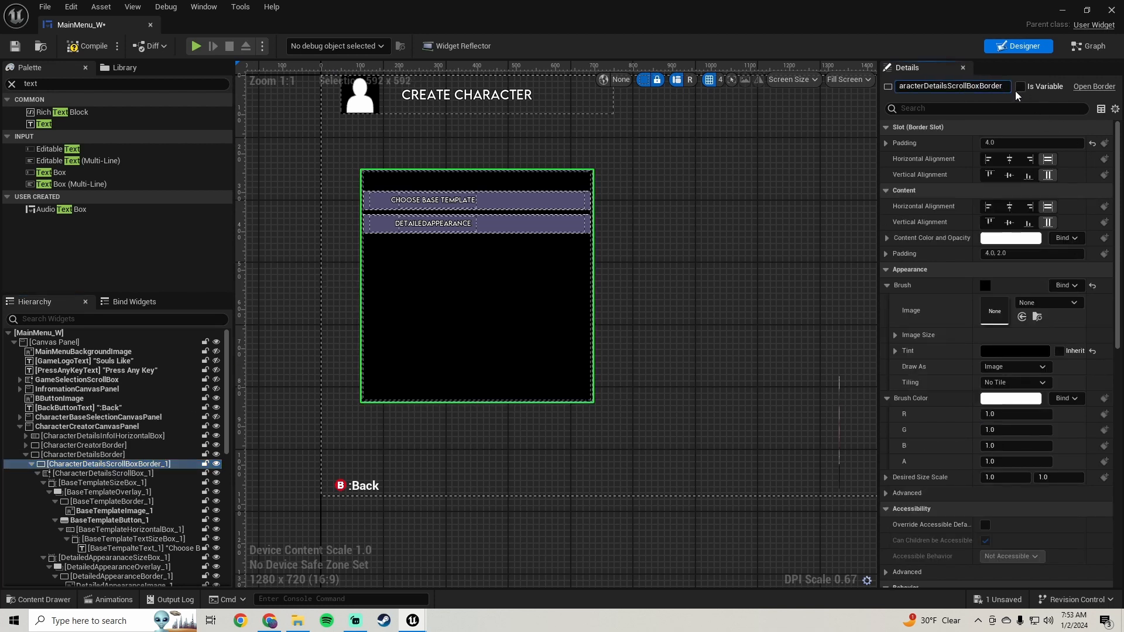
key(Return)
Rename the scroll box inside CharacterDetailsScrollBoxBorder as CharacterDetailsScrollBox and save the widget
click(93, 473)
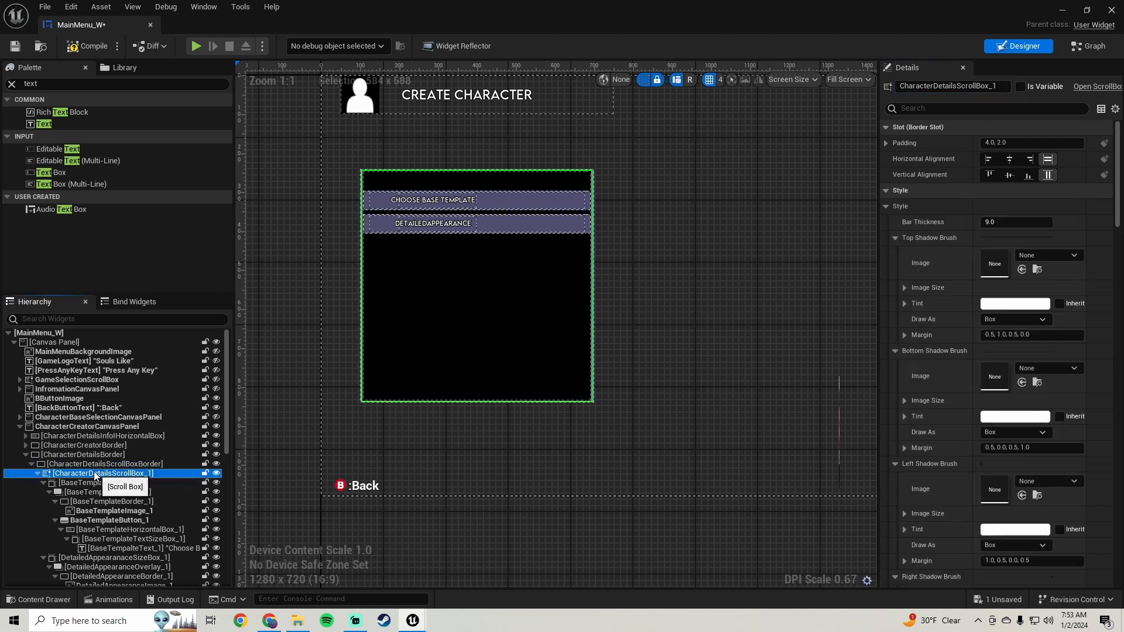
drag(995, 86, 1026, 89)
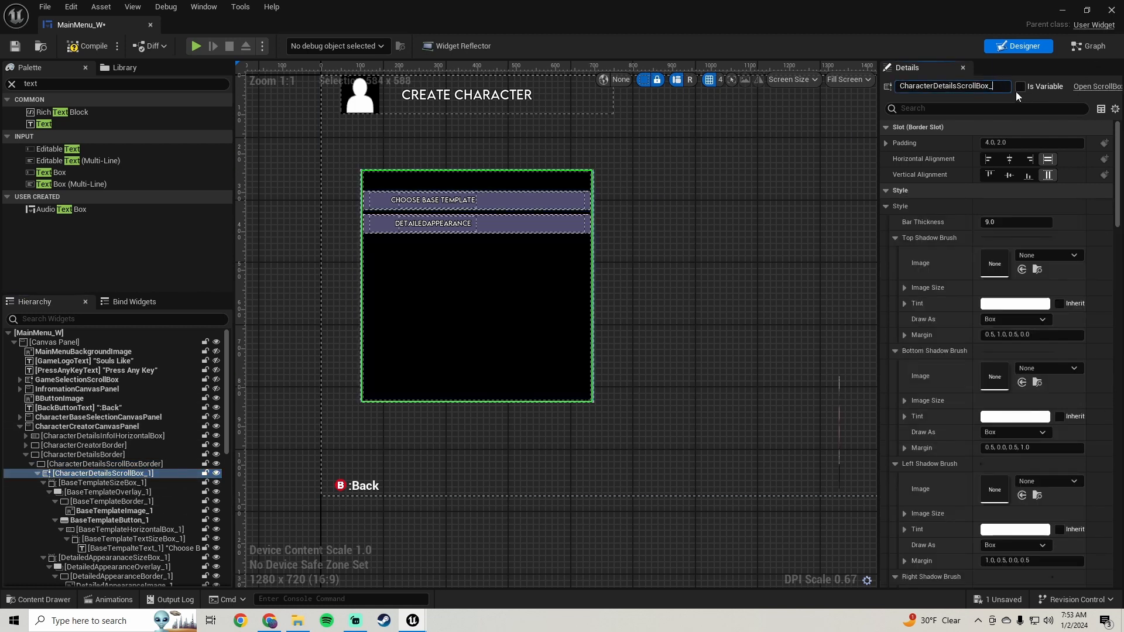
key(Return)
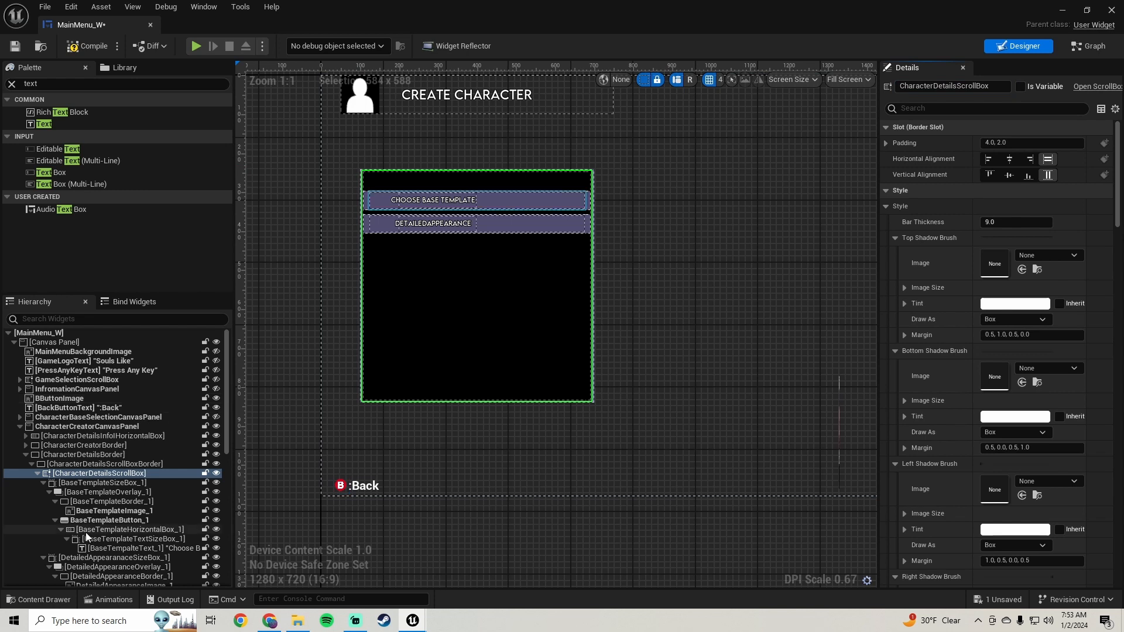
click(117, 482)
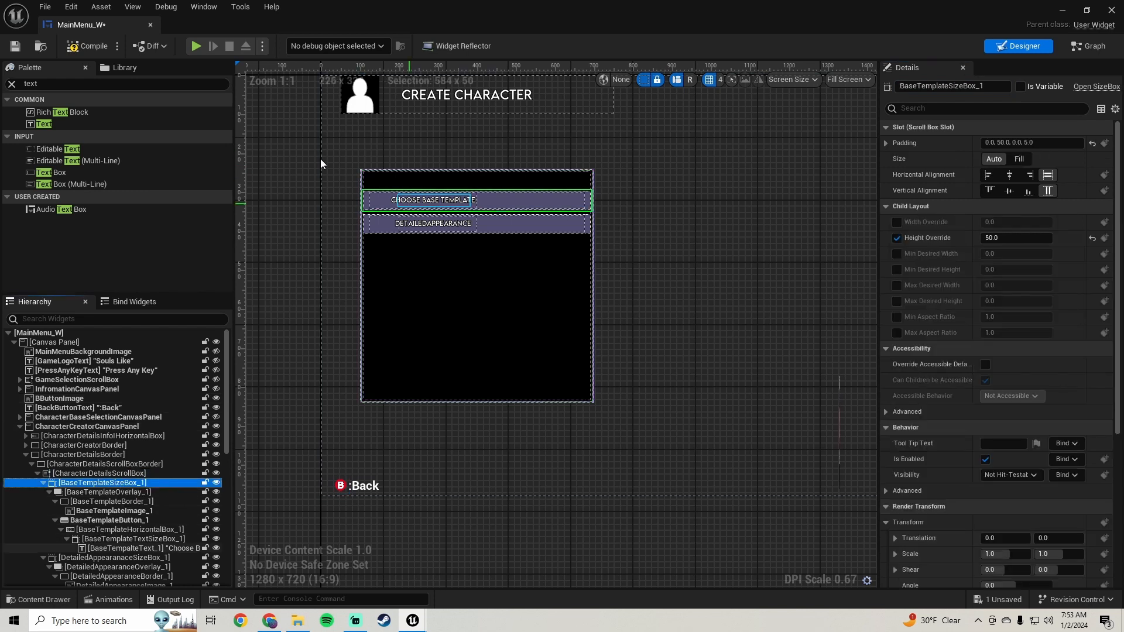
click(93, 51)
click(15, 46)
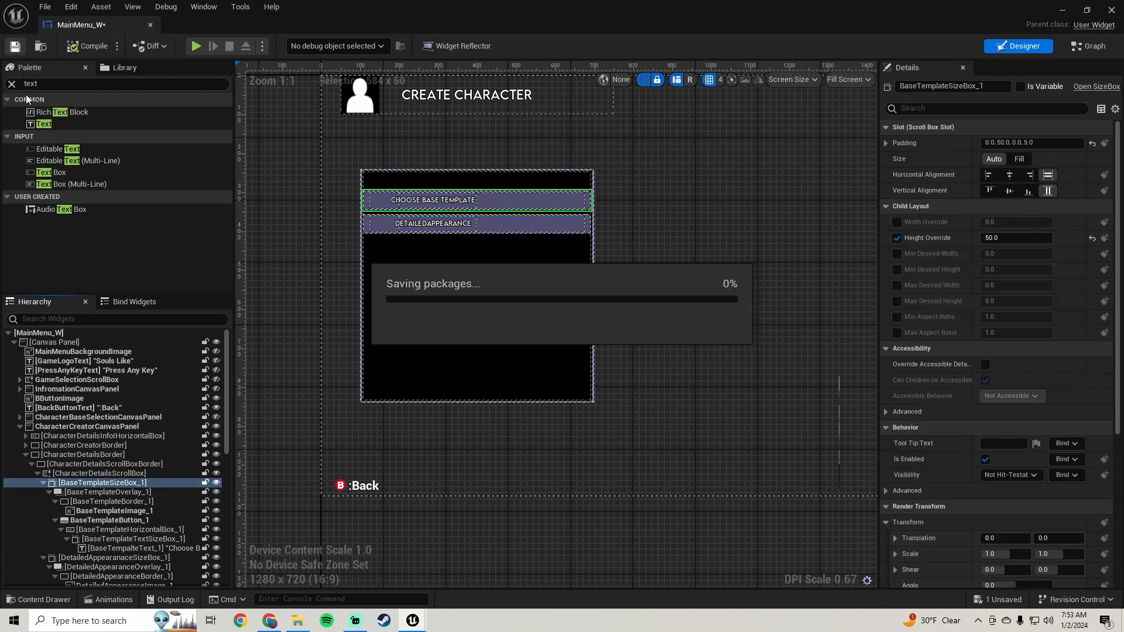
Try to add a Text widget at CharacterDetailsBorder in the hierarchy, and undo the misplaced text block
click(88, 455)
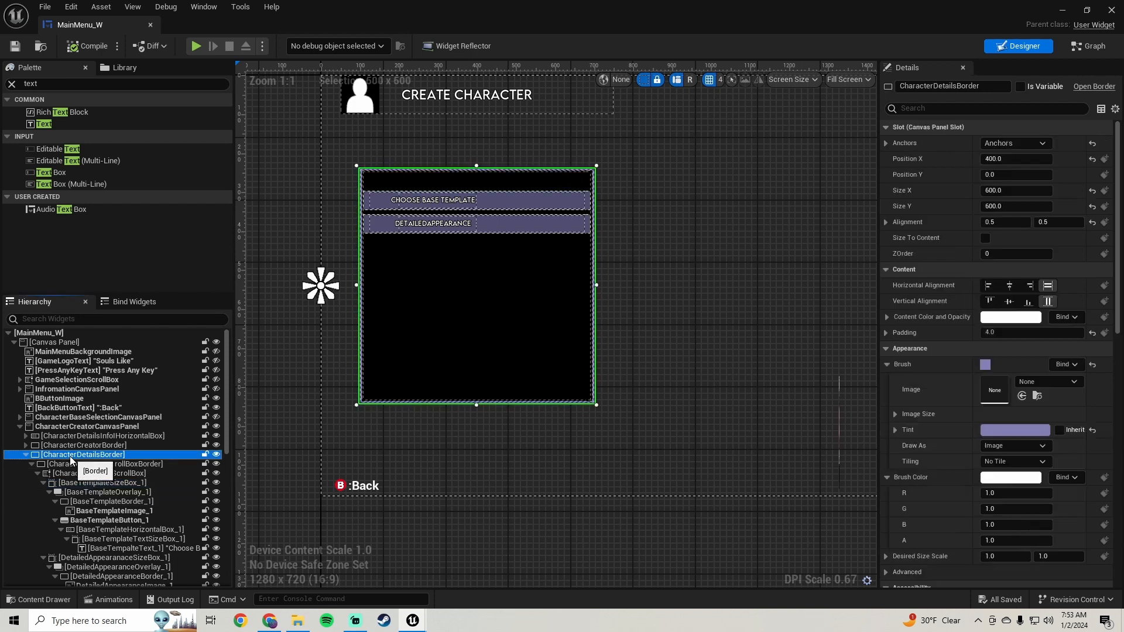
click(47, 127)
drag(68, 127, 107, 459)
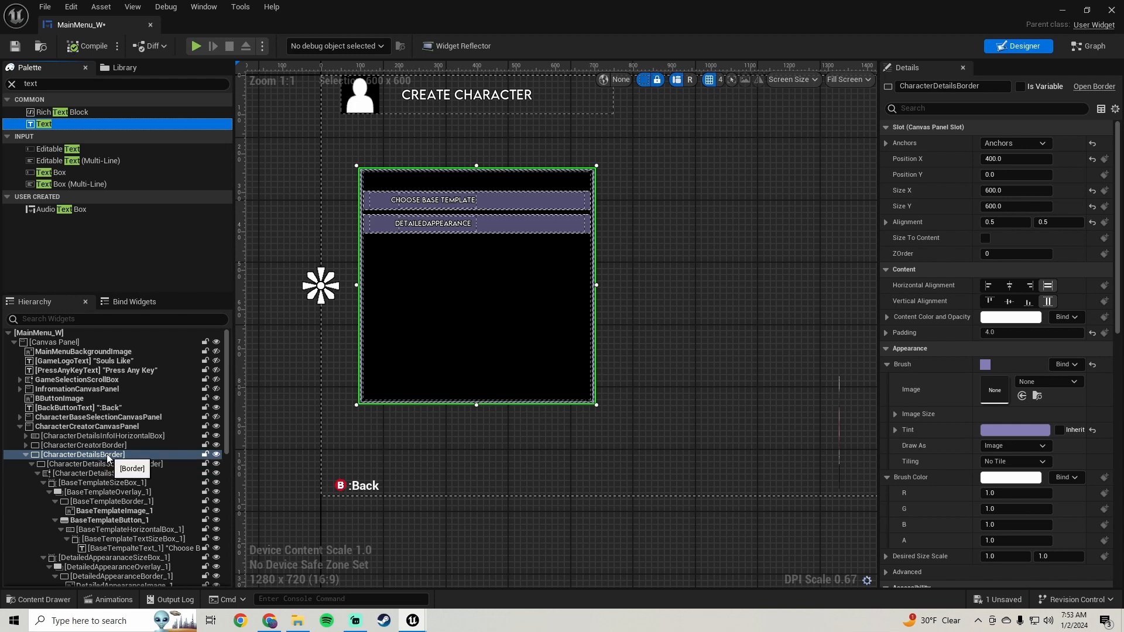
scroll(117, 502, down, 2)
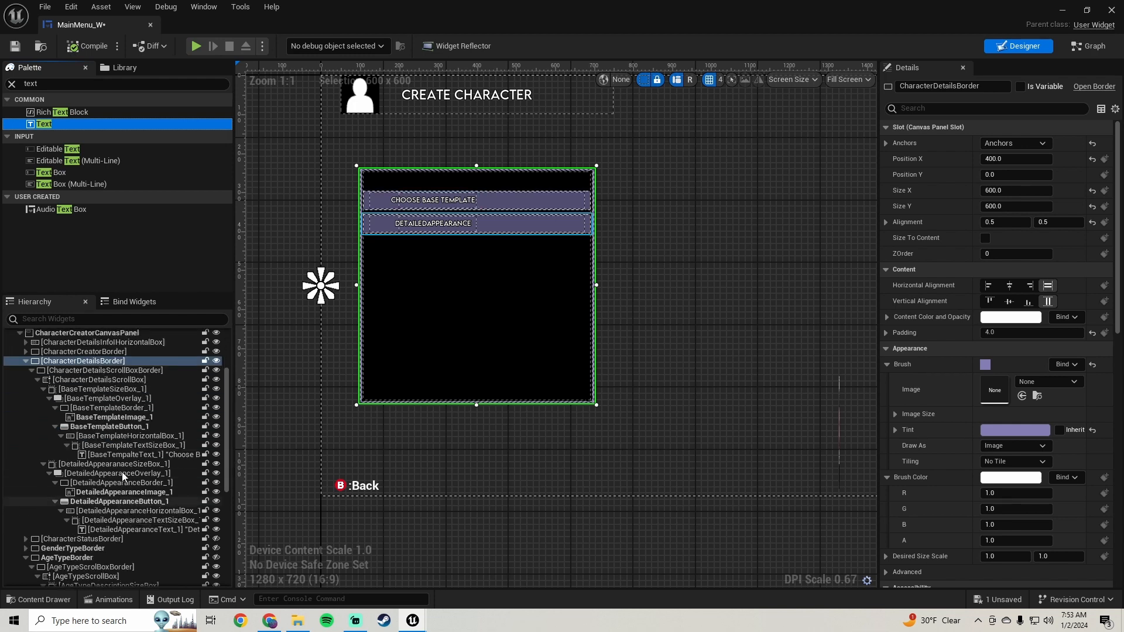
scroll(118, 501, up, 1)
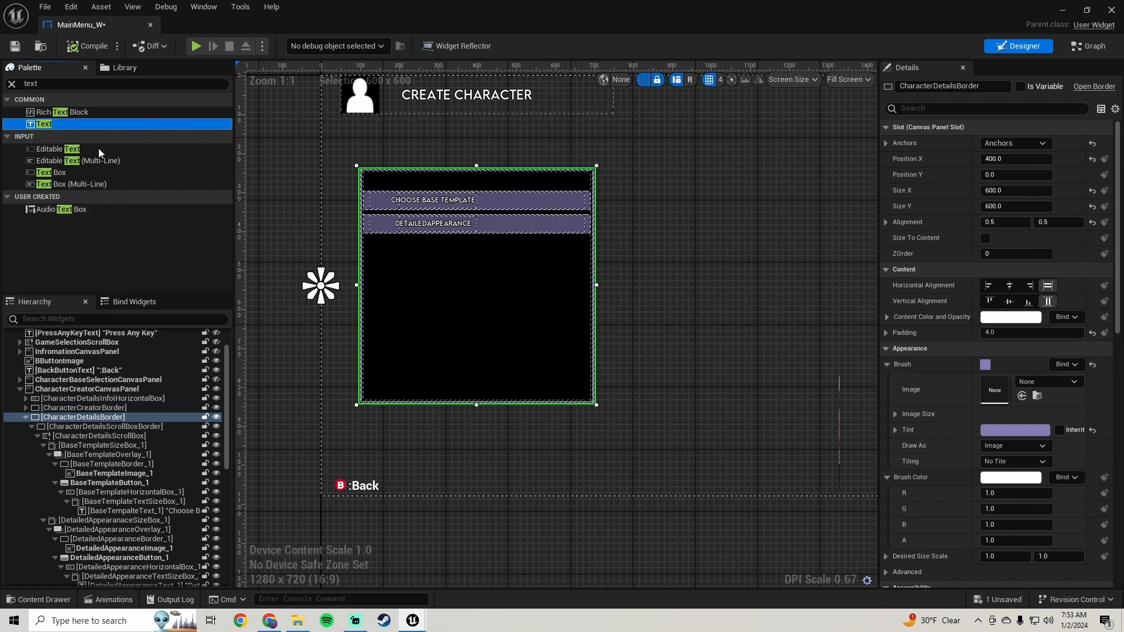
scroll(136, 448, down, 2)
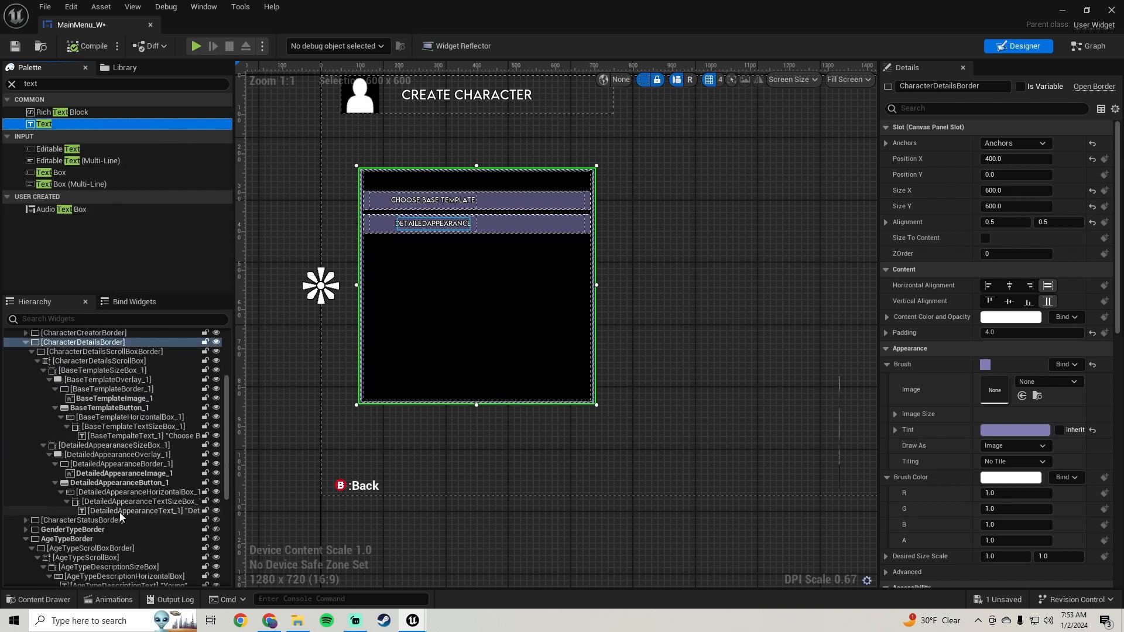
scroll(119, 510, up, 2)
drag(44, 123, 83, 420)
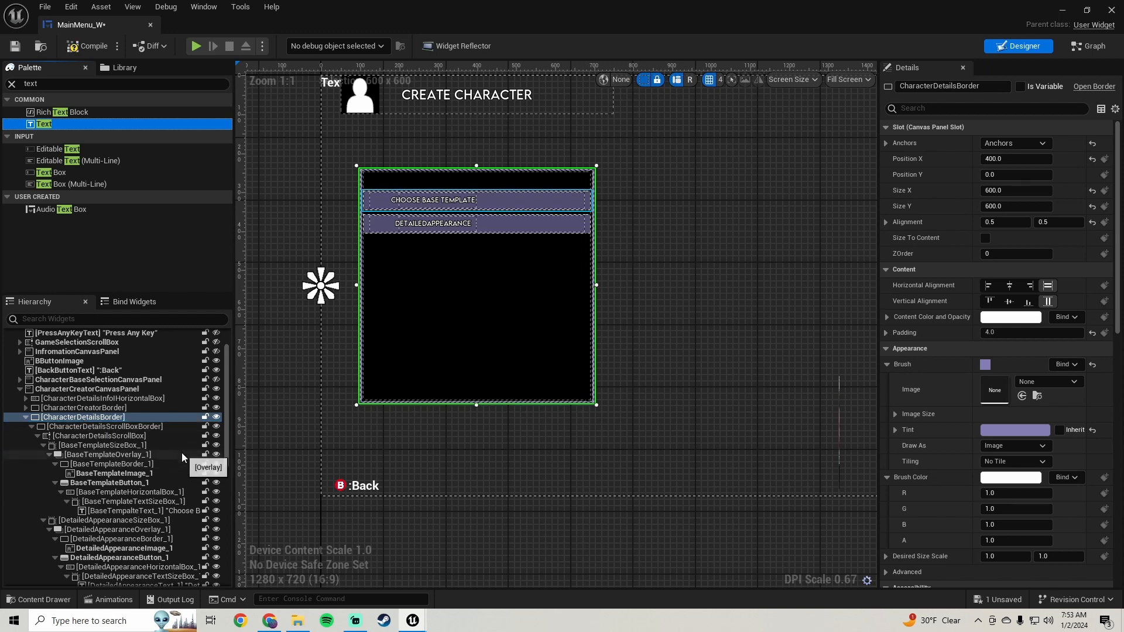
key(ctrl+z)
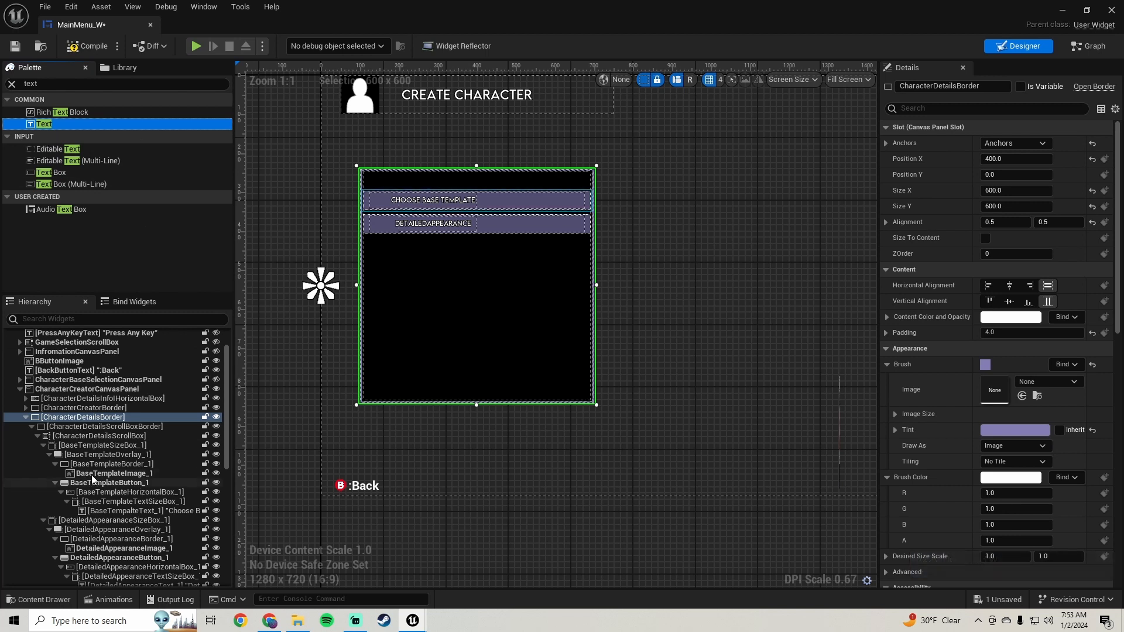
Add a Text widget to CharacterDetailsScrollBox and reorder it to be the first child, above BaseTemplateSizeBox_1
drag(51, 125, 102, 439)
scroll(111, 491, down, 1)
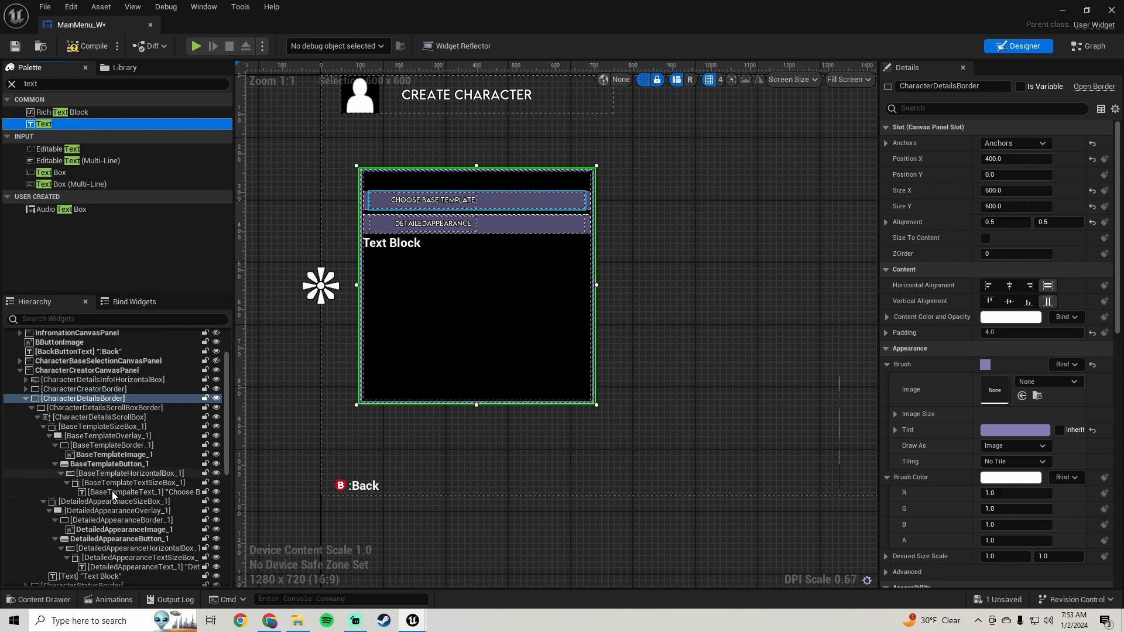
scroll(112, 490, down, 3)
drag(100, 520, 97, 366)
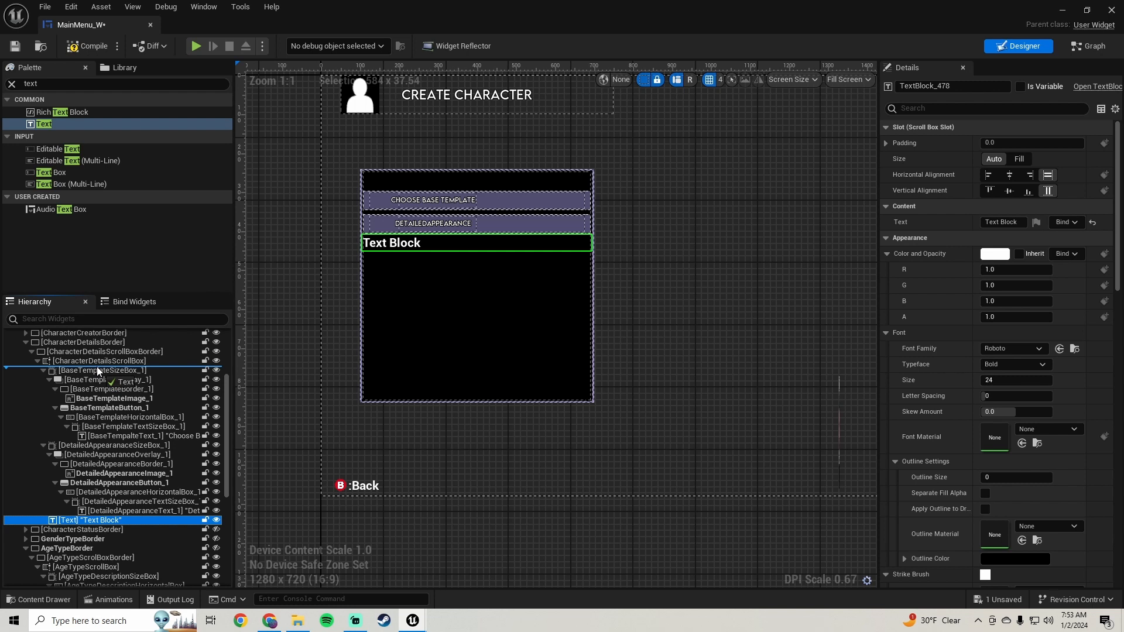
drag(97, 366, 97, 367)
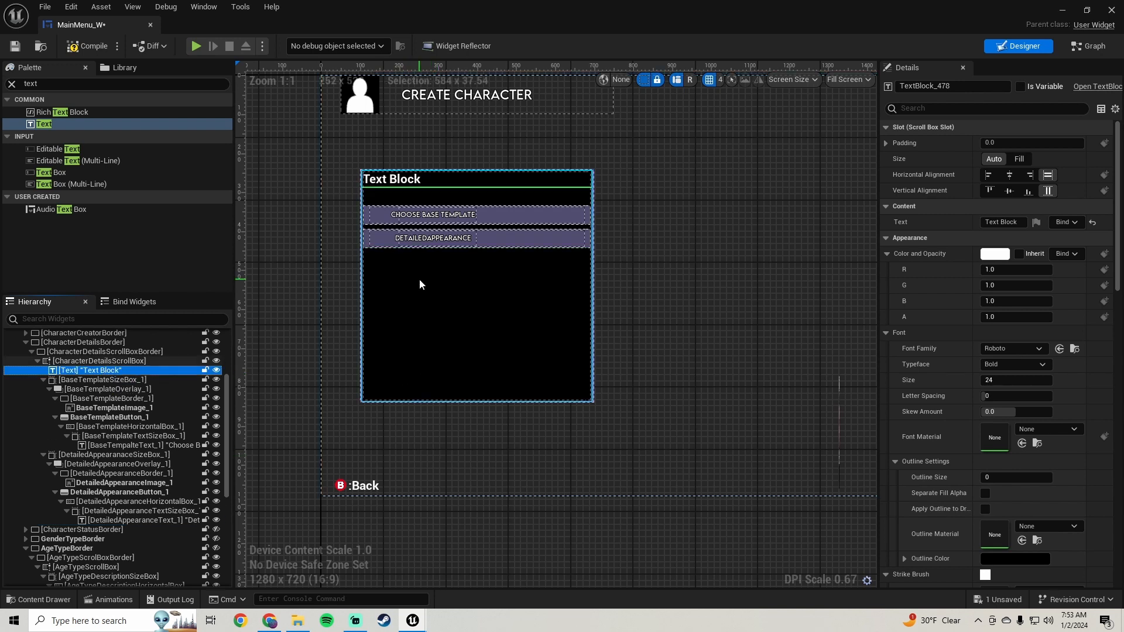
Set the new text block's font family to LEMONMILK-Regular_Font
scroll(419, 282, up, 2)
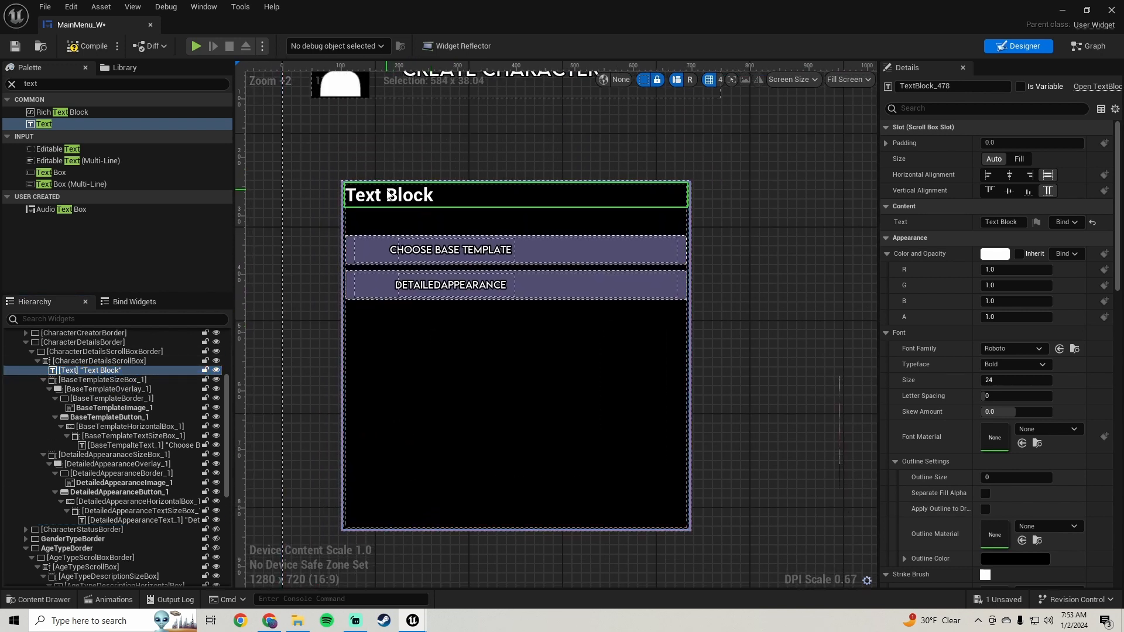
click(999, 366)
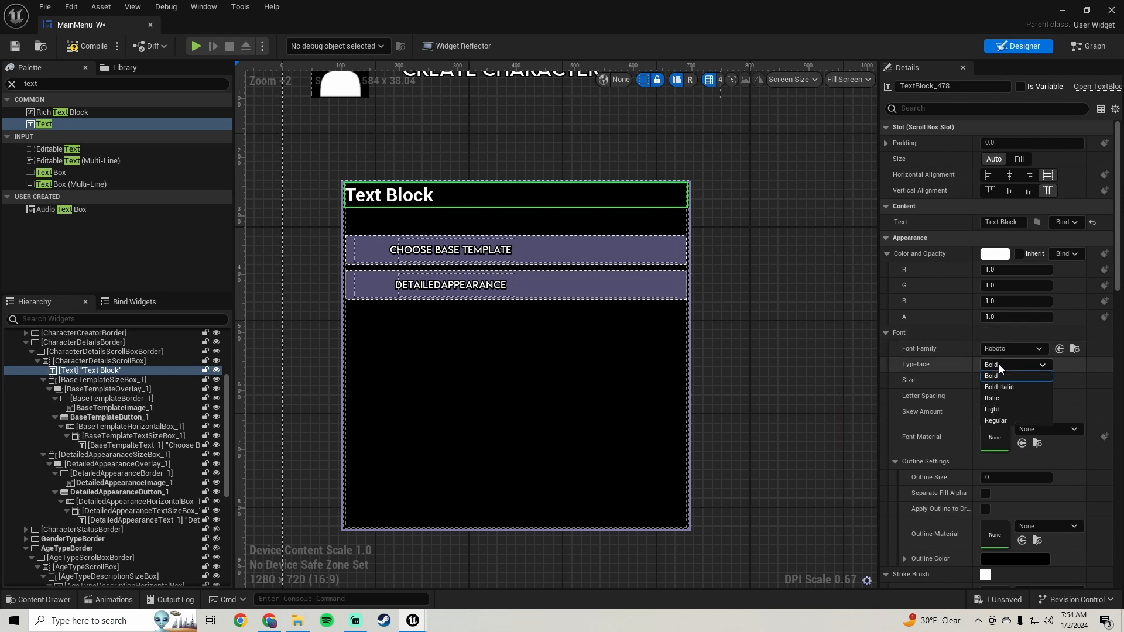
click(1000, 365)
click(1012, 348)
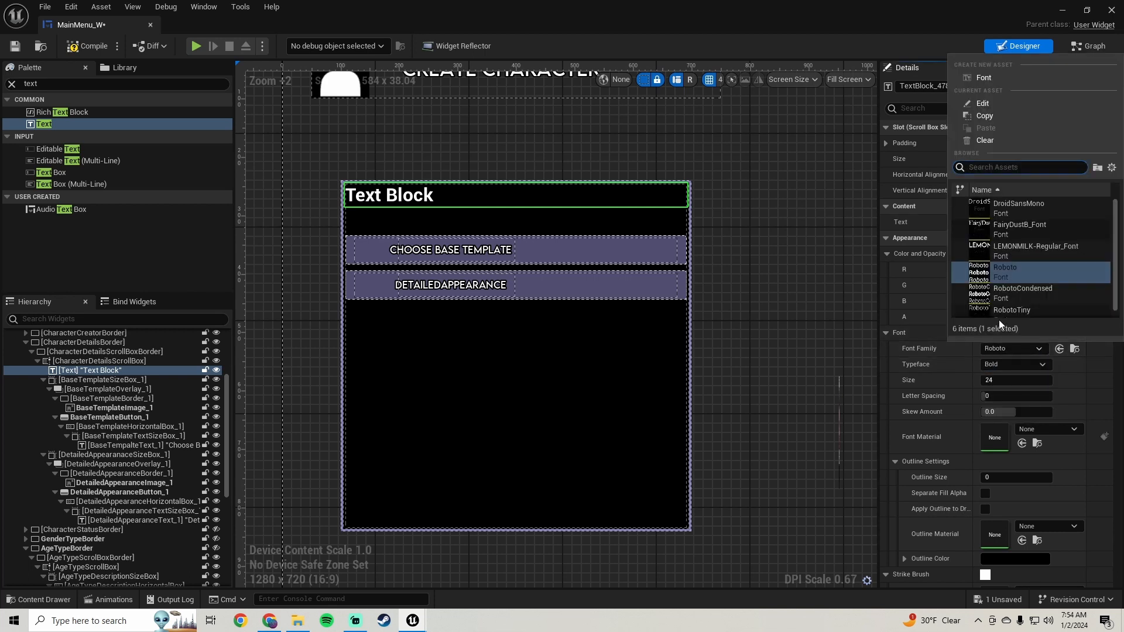
click(1022, 253)
Set the new heading text block's content to "Detailed Appearance"
scroll(665, 283, down, 1)
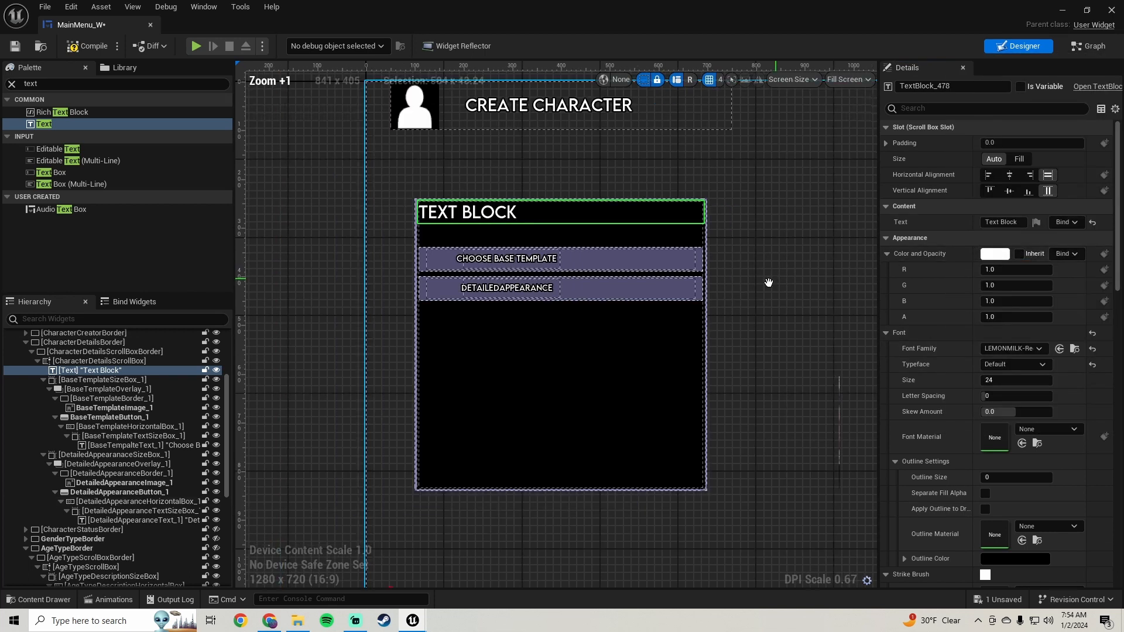
right_drag(767, 283, 622, 331)
scroll(696, 345, down, 2)
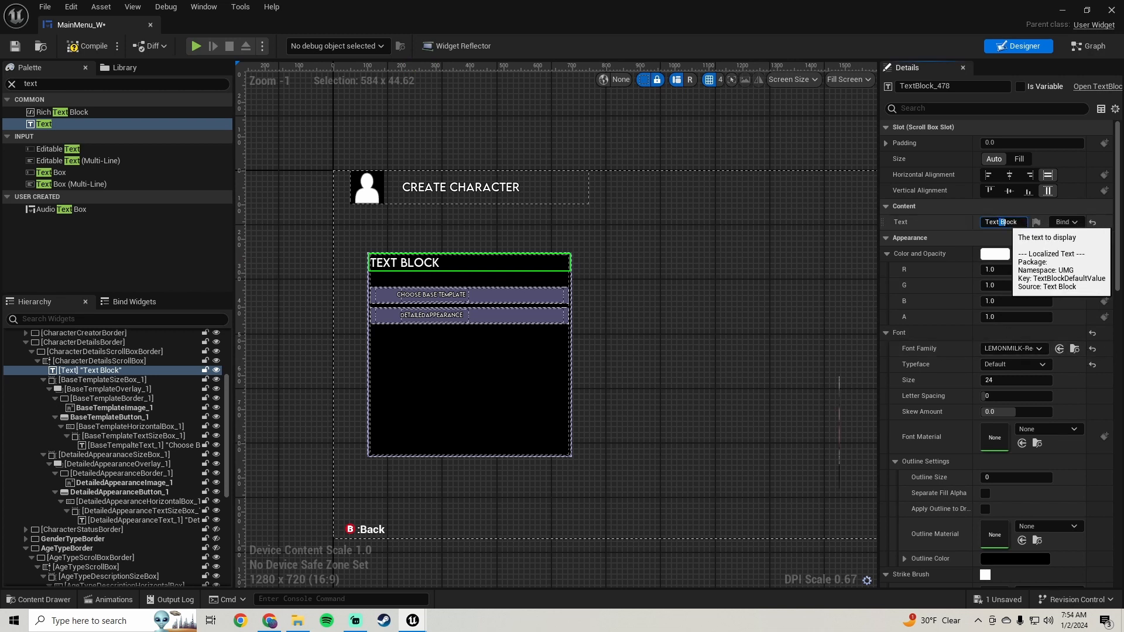
drag(1010, 222, 1031, 223)
key(BackSpace)
key(BackSpace)
key(BackSpace)
key(BackSpace)
key(BackSpace)
key(BackSpace)
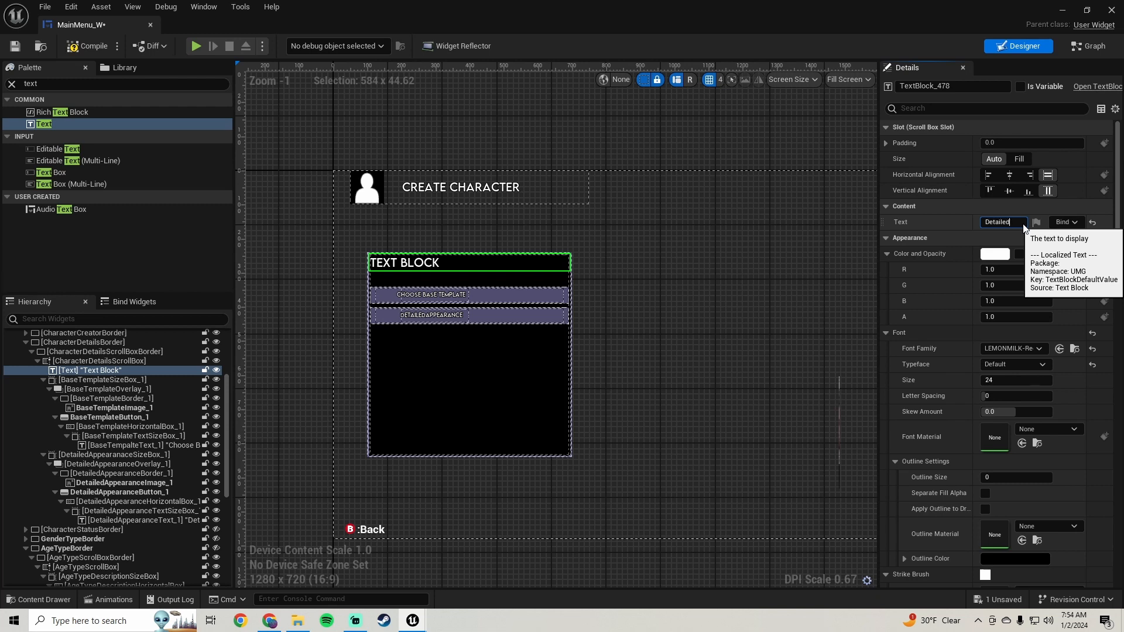
text(Detailed Appearance)
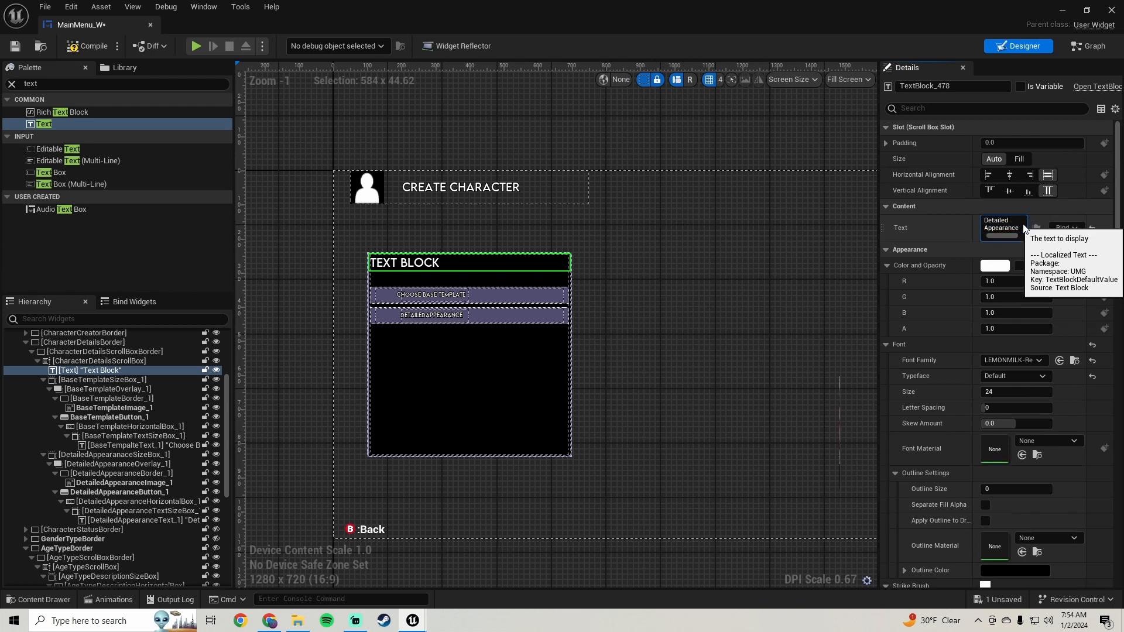
key(Return)
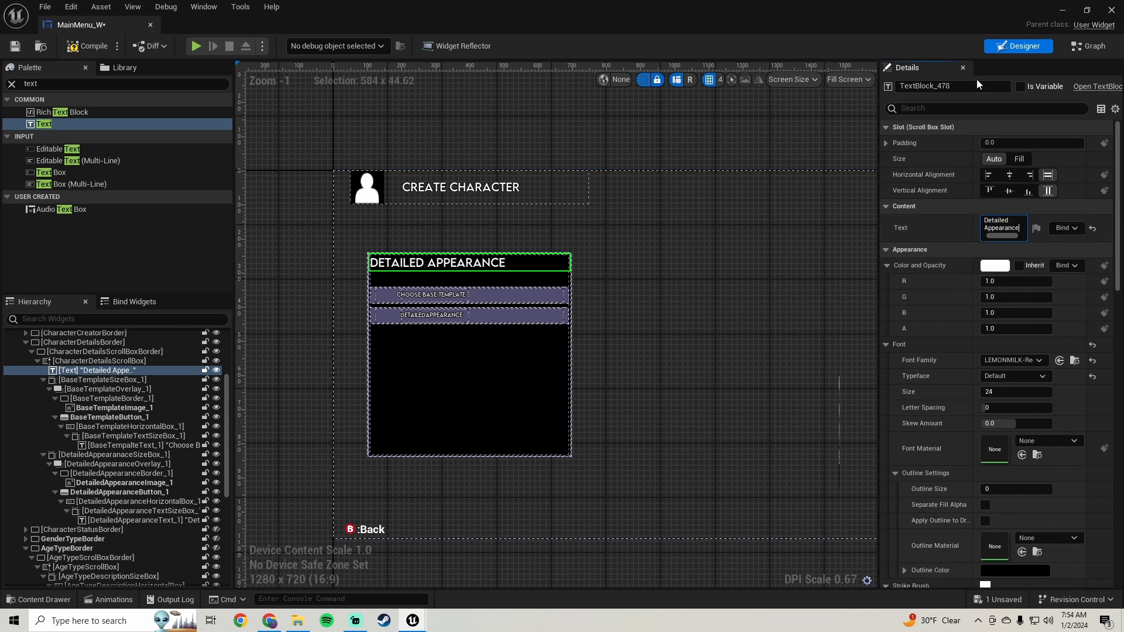
Rename the heading text block as DetailedAppearanceText
click(962, 86)
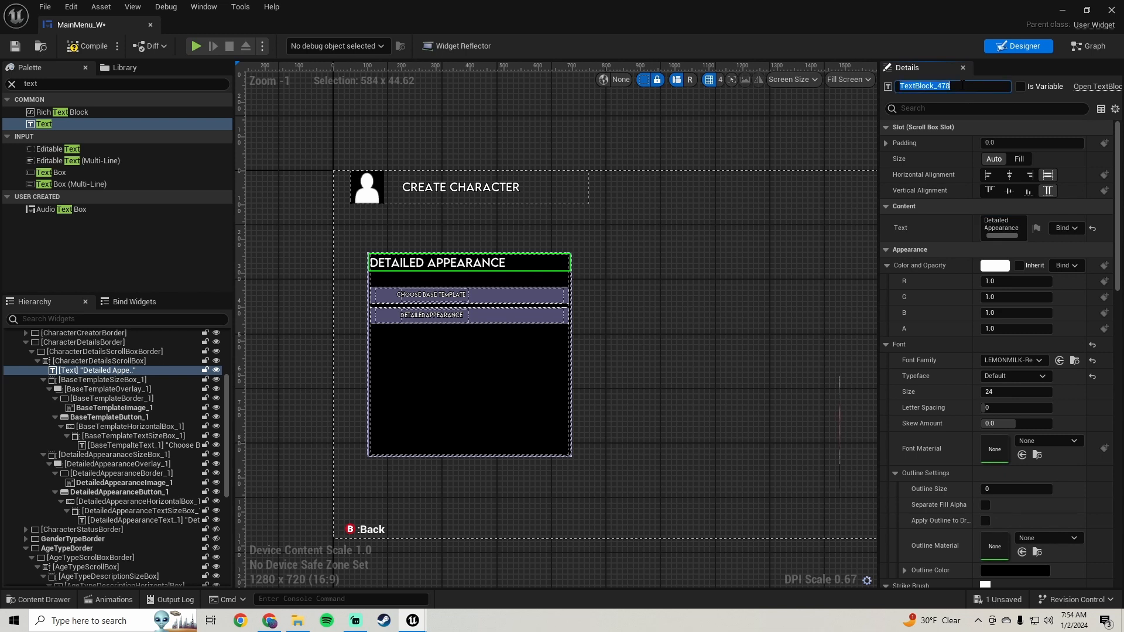
text(DetailedAppearanceText)
key(Return)
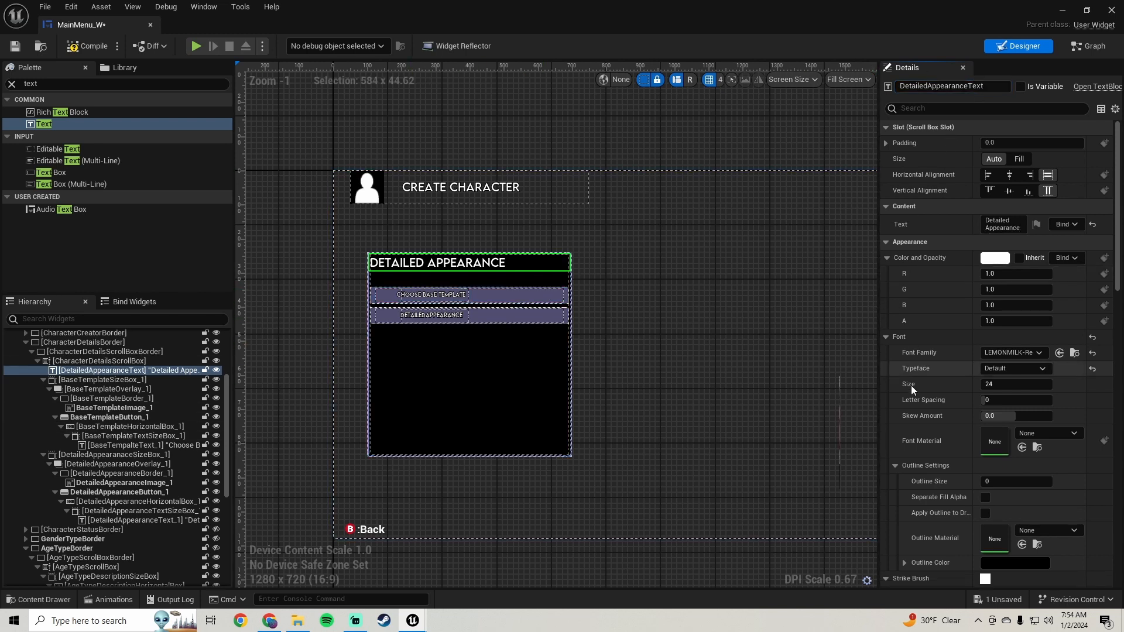
Set DetailedAppearanceText's font size to 15 and its font material to MainMenuFont_M
click(1002, 384)
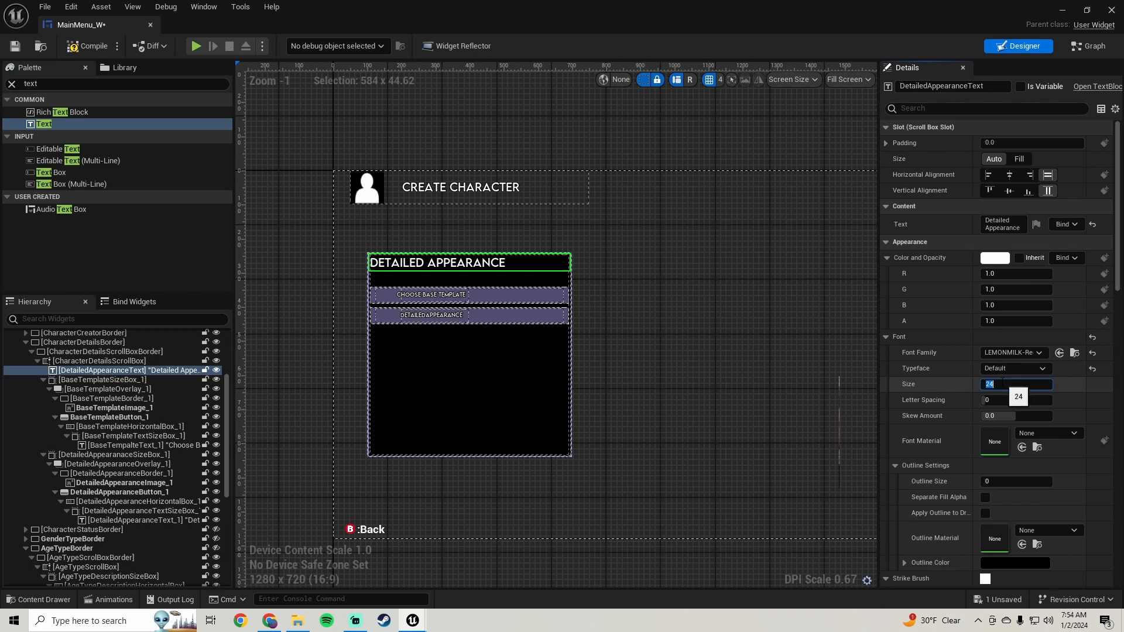
key(Return)
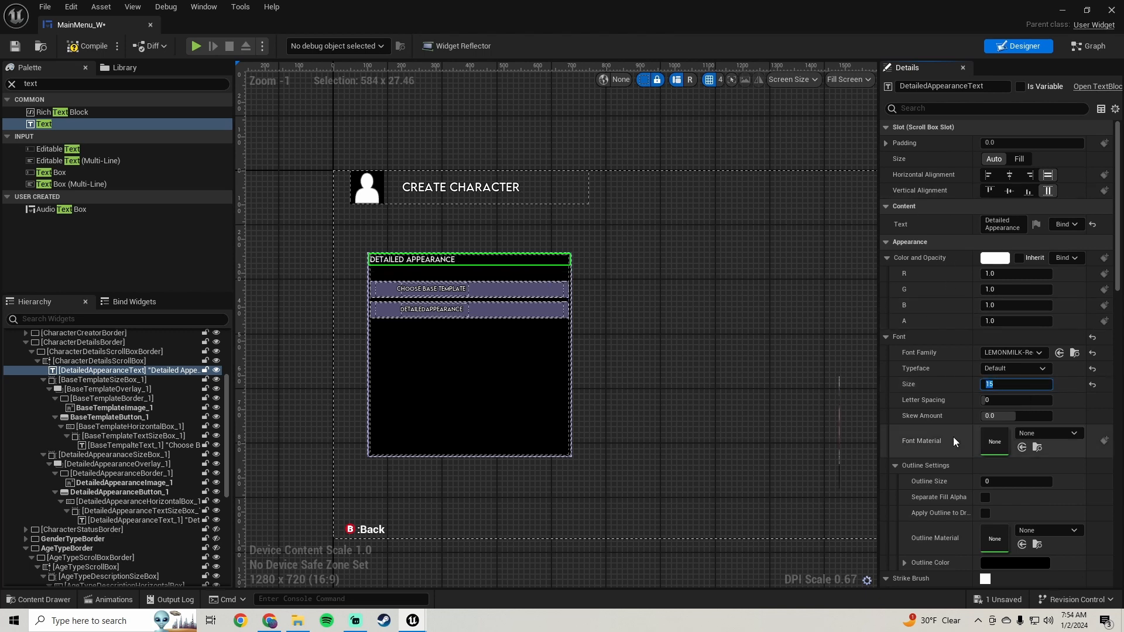
click(1053, 433)
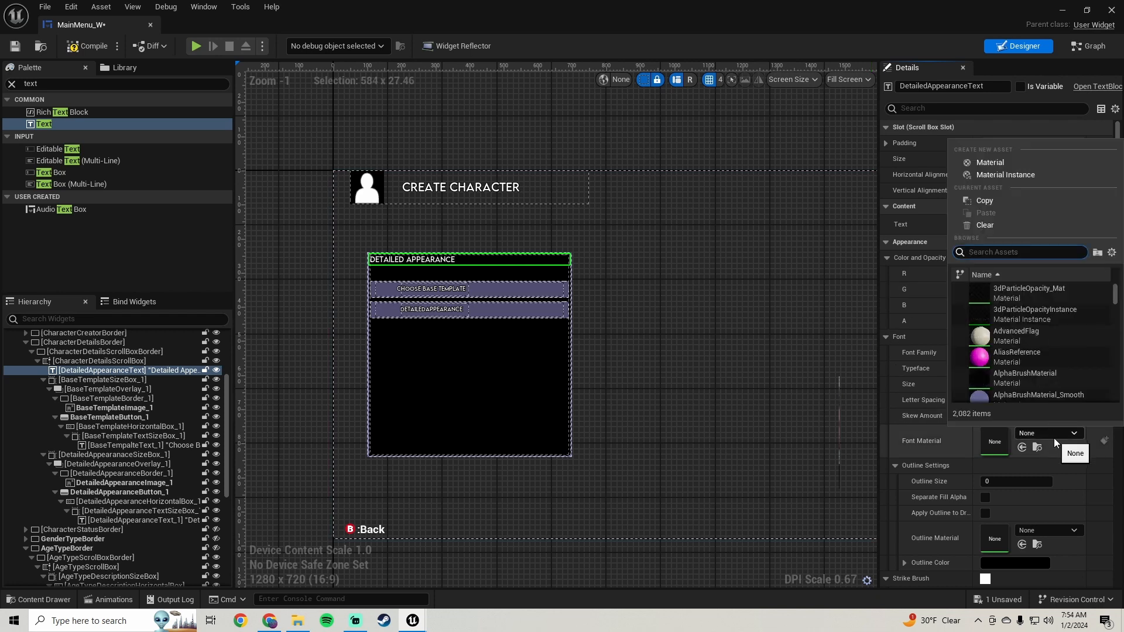
text(font)
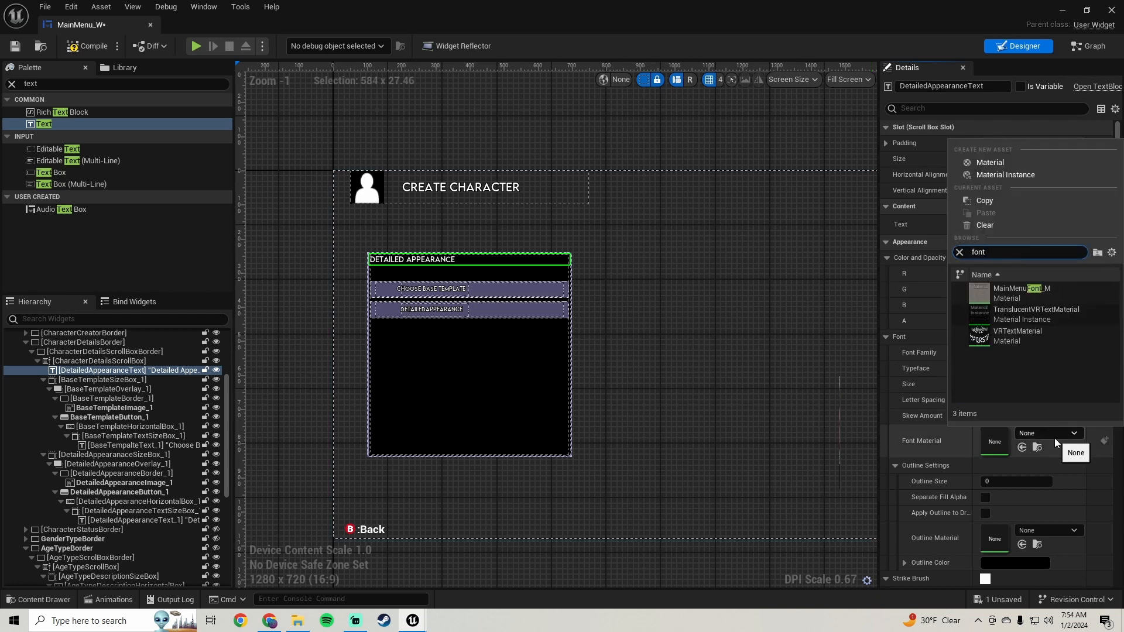
click(1016, 293)
scroll(364, 244, up, 3)
scroll(258, 321, down, 1)
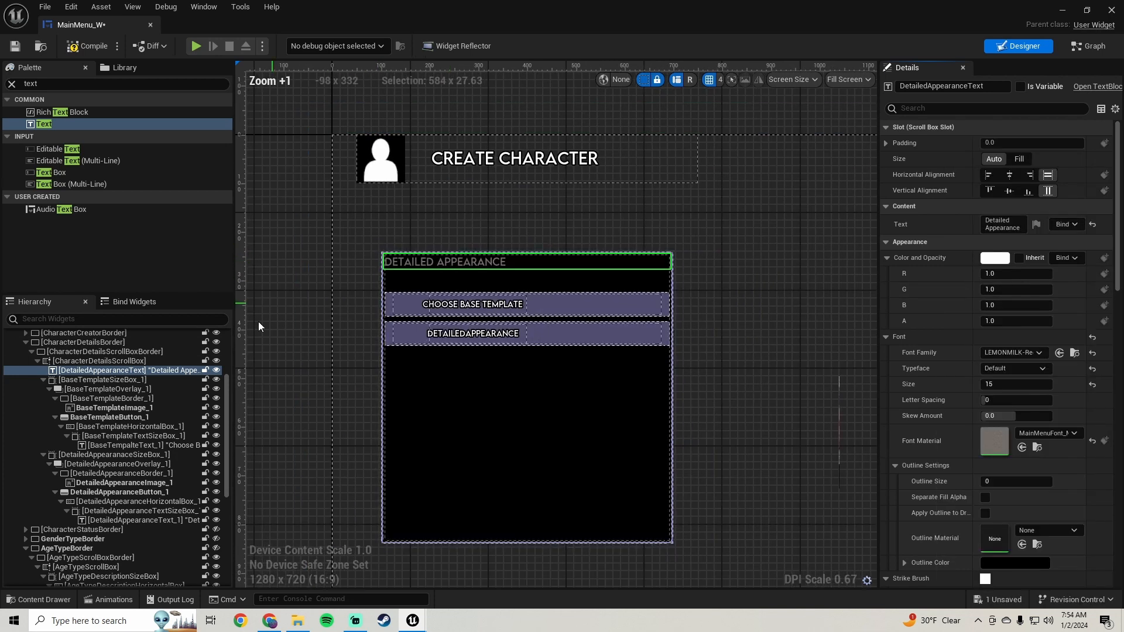
Examine the existing main menu widgets, including MainMenuBackgroundImage and ContinueGameButton in GameSelectionScrollBox, for a colour setting to reuse
scroll(106, 419, up, 4)
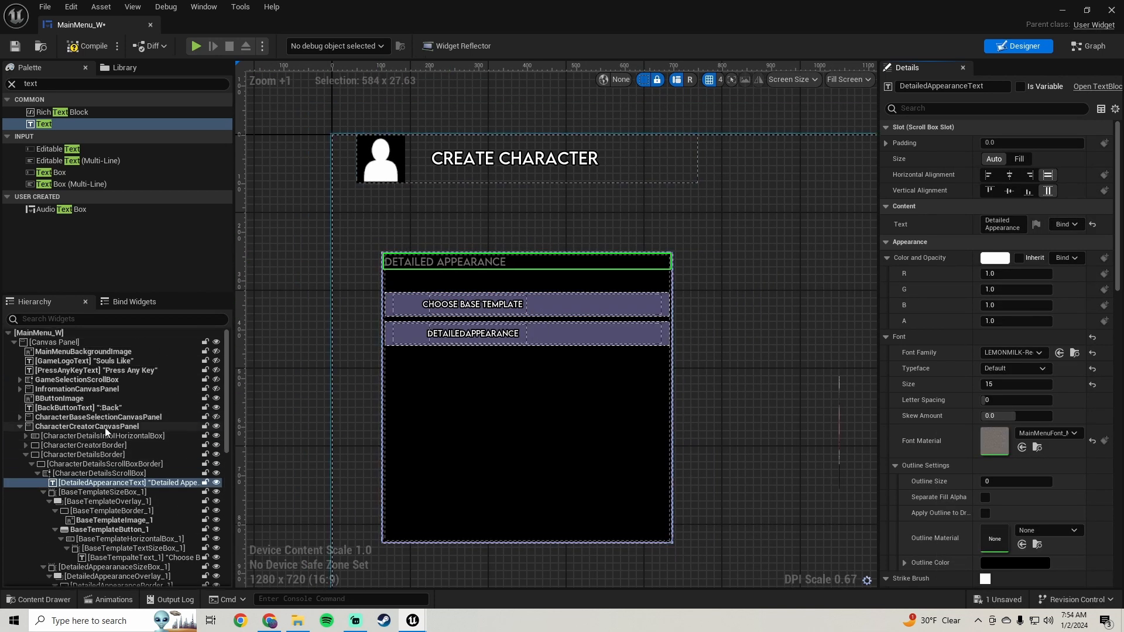
click(80, 352)
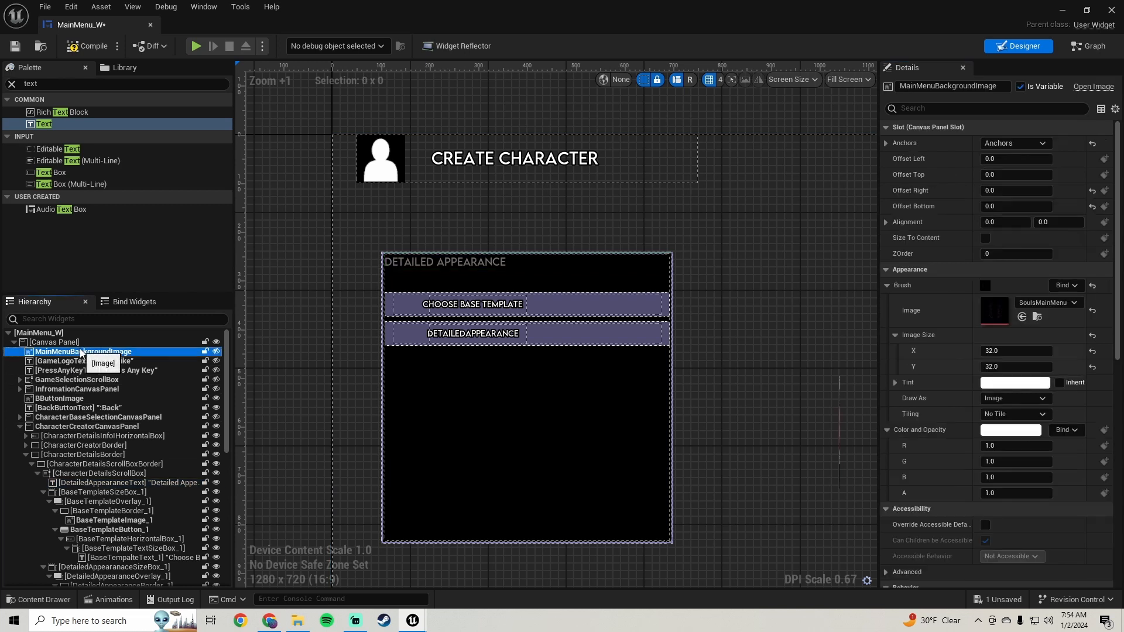
click(20, 418)
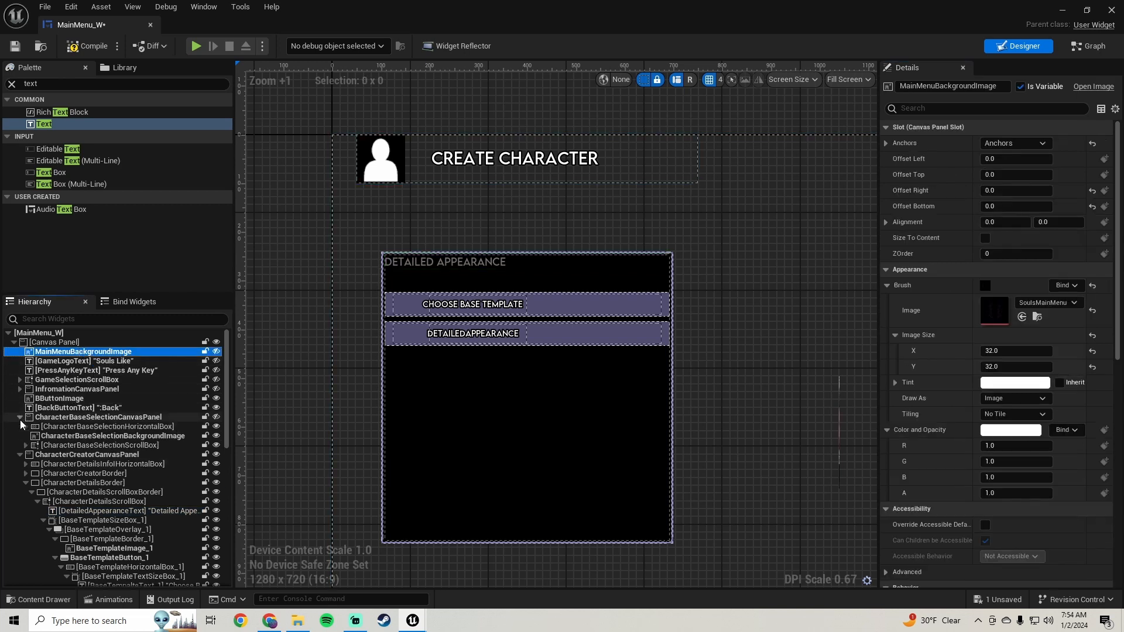
click(20, 418)
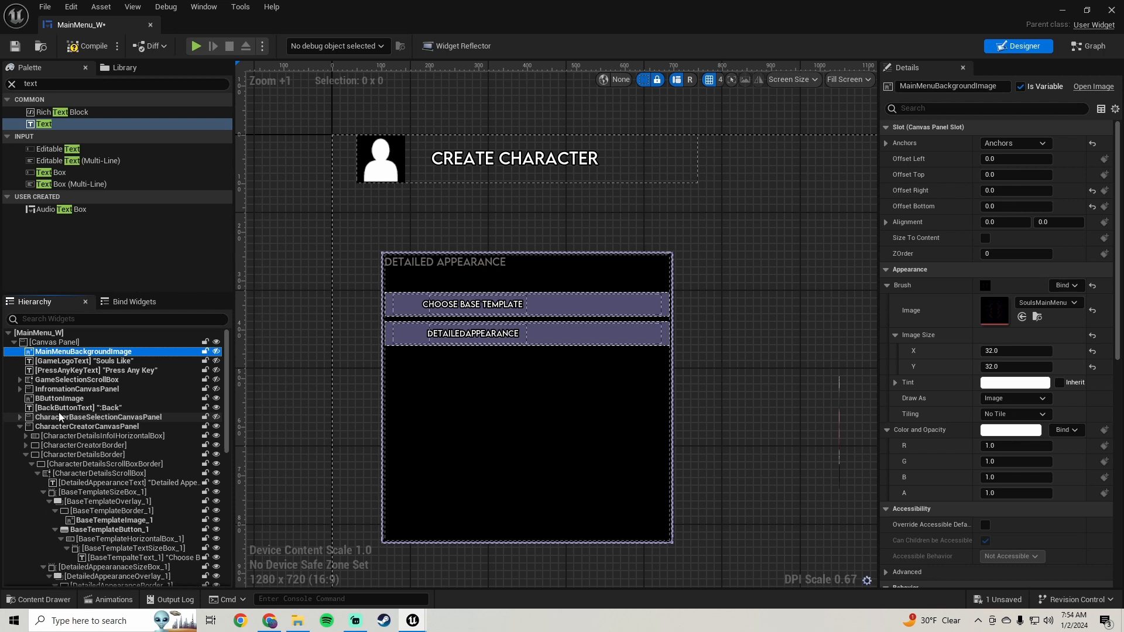
click(26, 380)
click(20, 380)
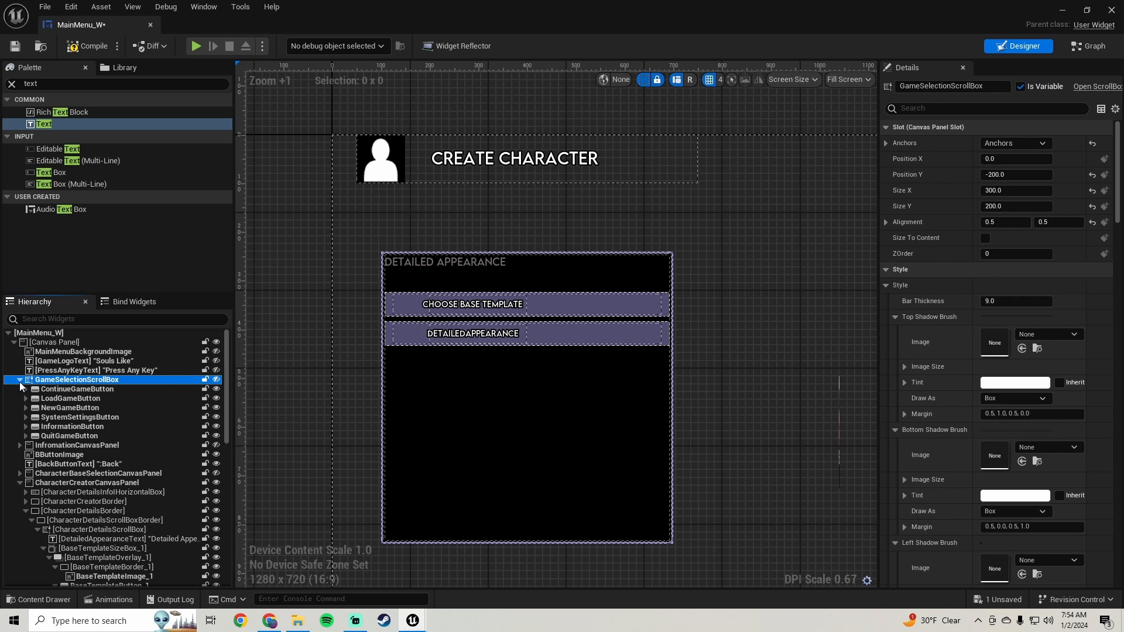
click(76, 389)
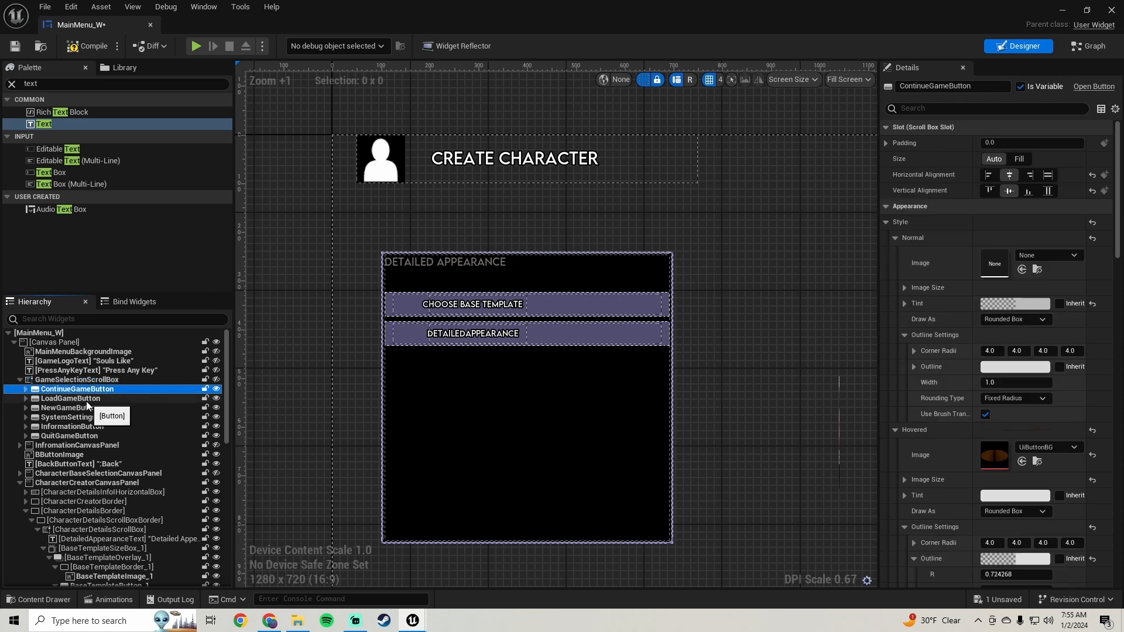
scroll(949, 352, down, 6)
scroll(945, 350, up, 5)
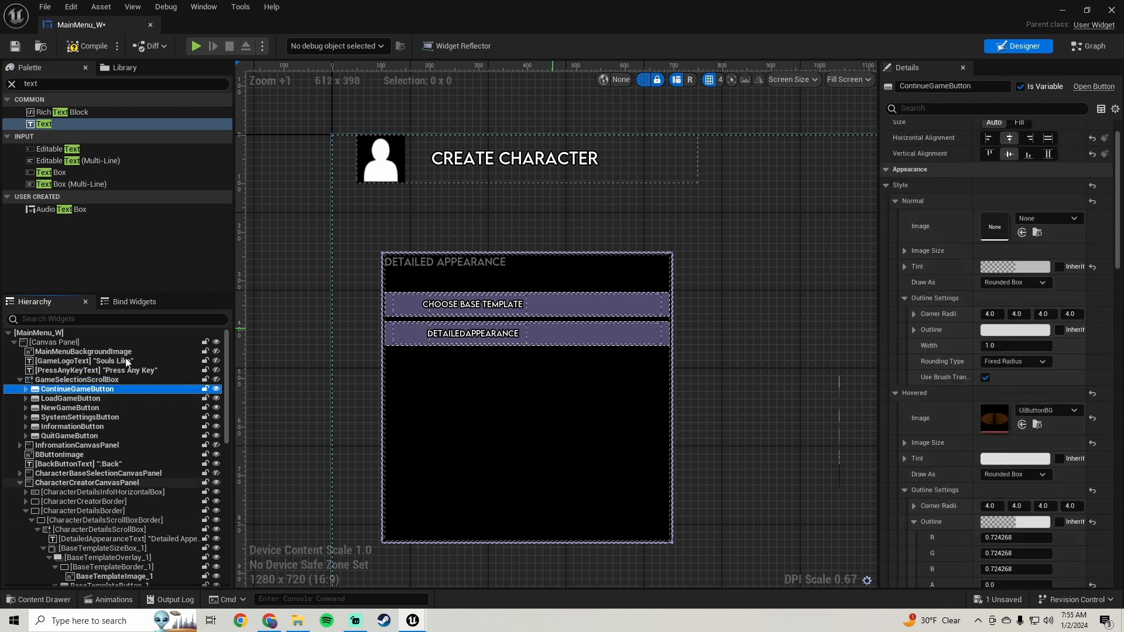
click(20, 379)
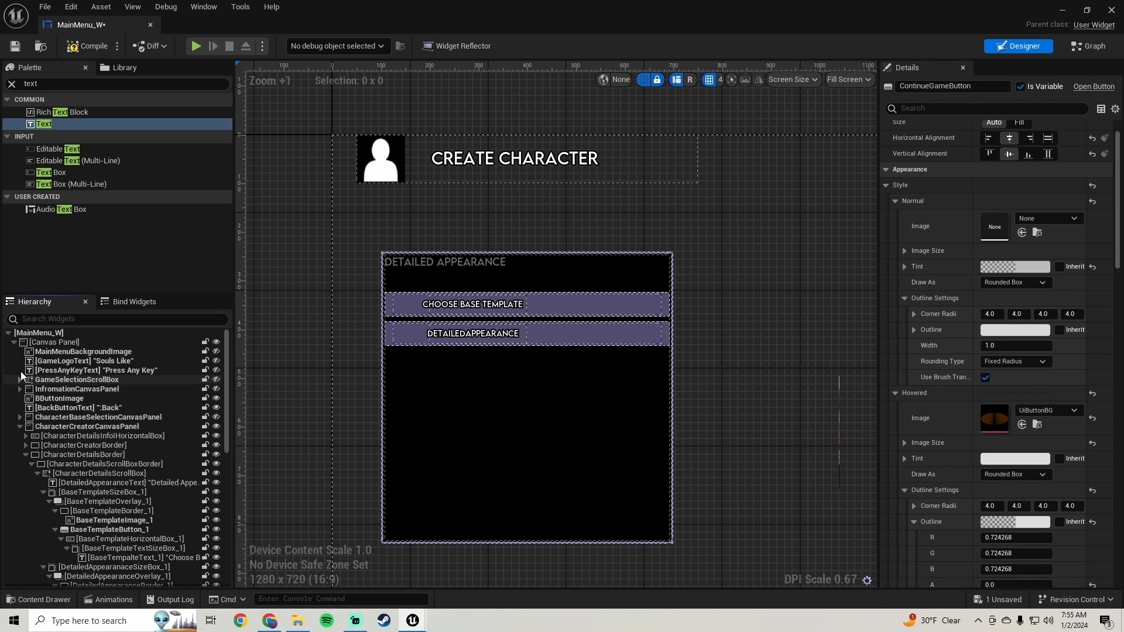
Copy the Color and Opacity value of GameLogoText onto DetailedAppearanceText and save the widget
click(118, 361)
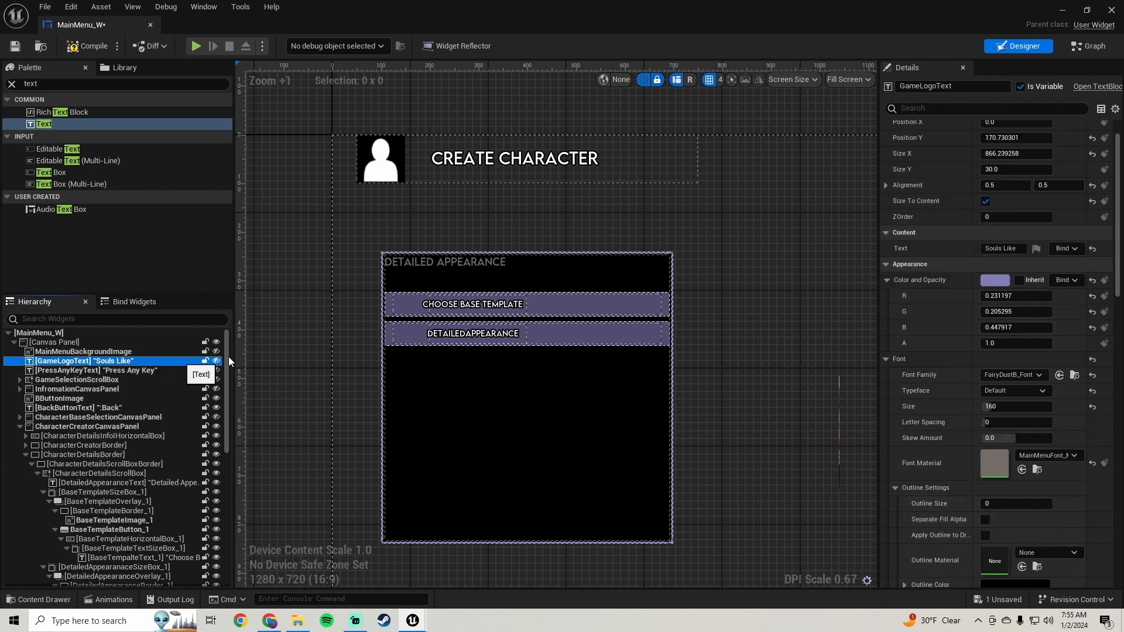
right_click(946, 279)
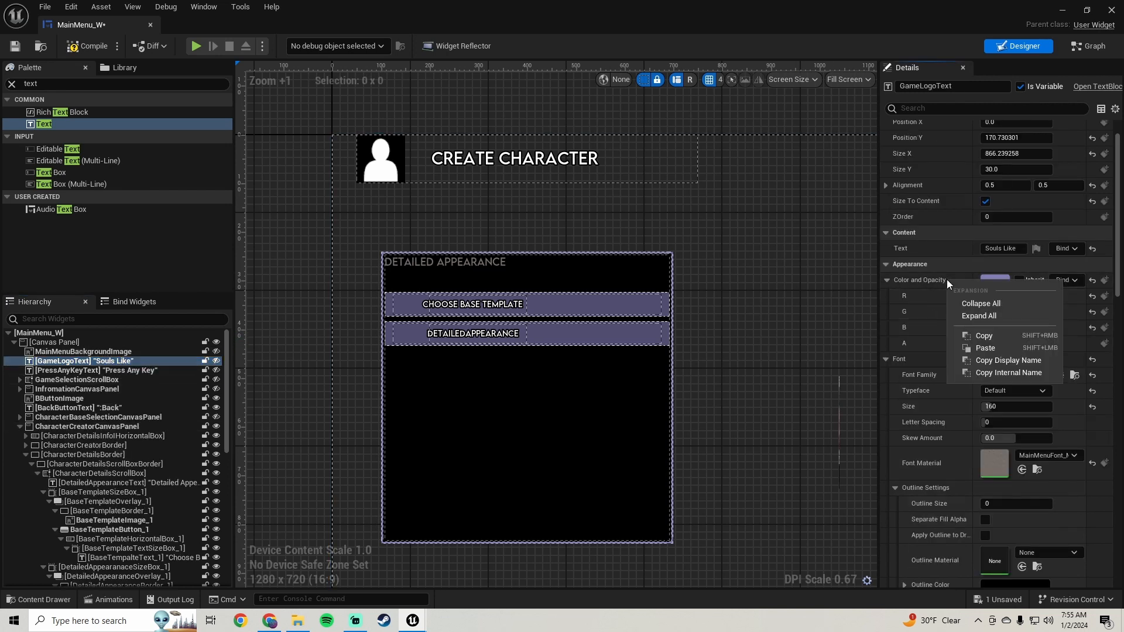
click(981, 335)
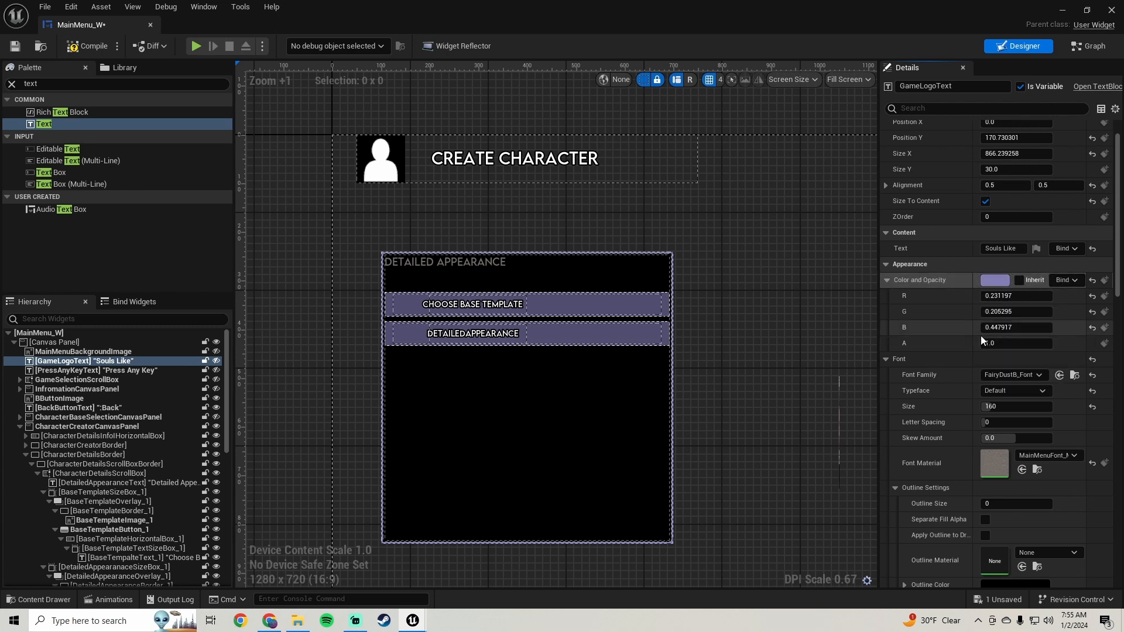
click(440, 264)
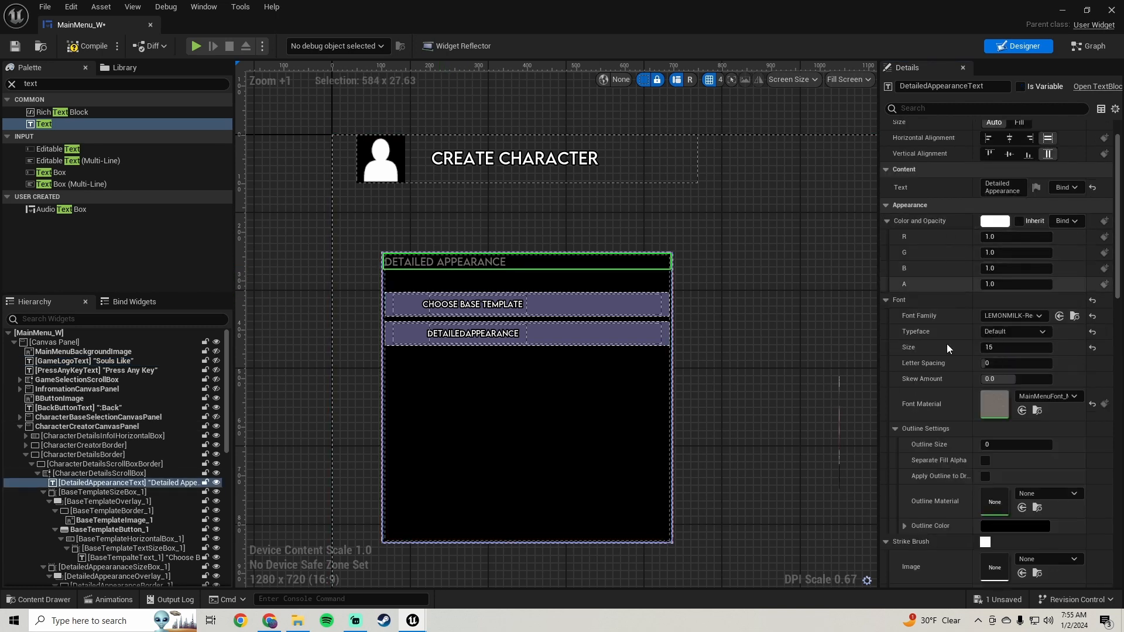
right_click(930, 221)
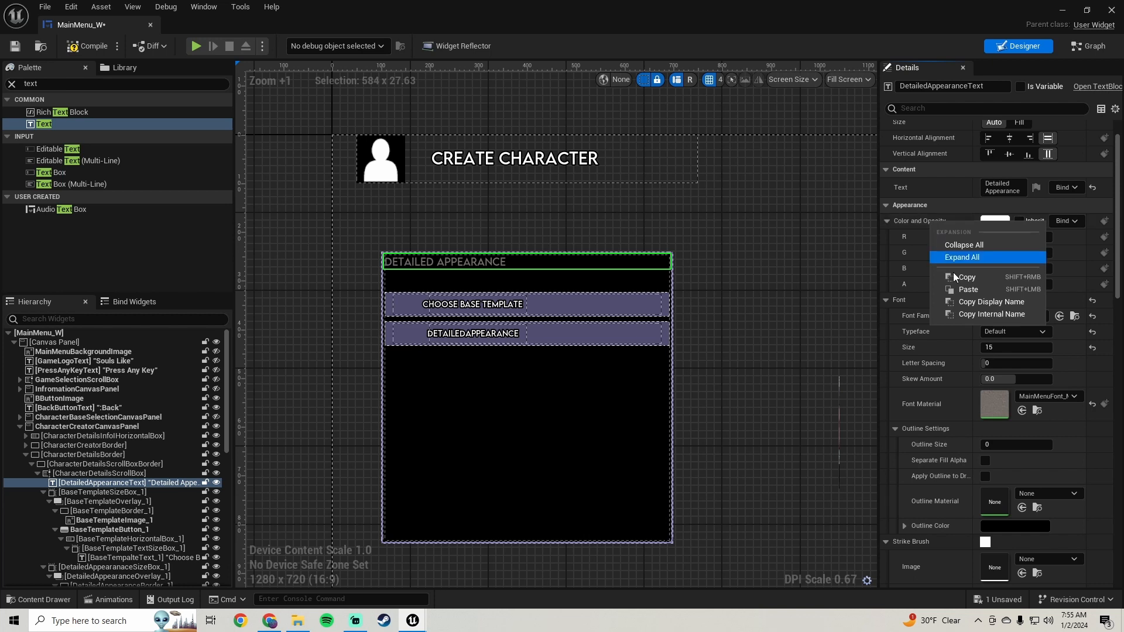
click(967, 289)
scroll(480, 288, up, 3)
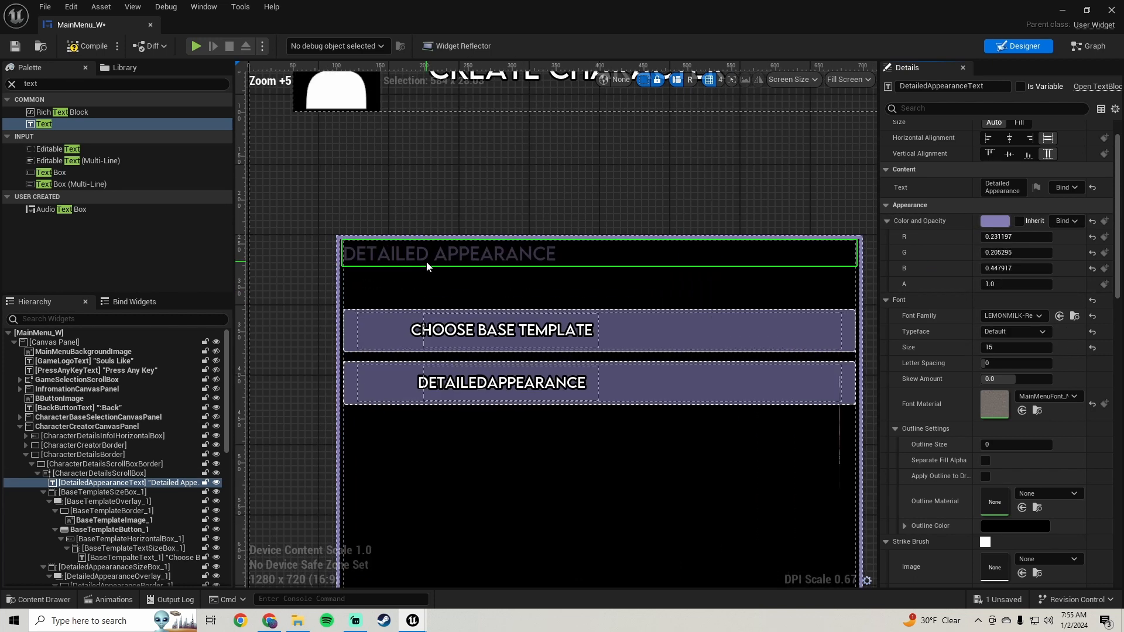
scroll(469, 259, down, 2)
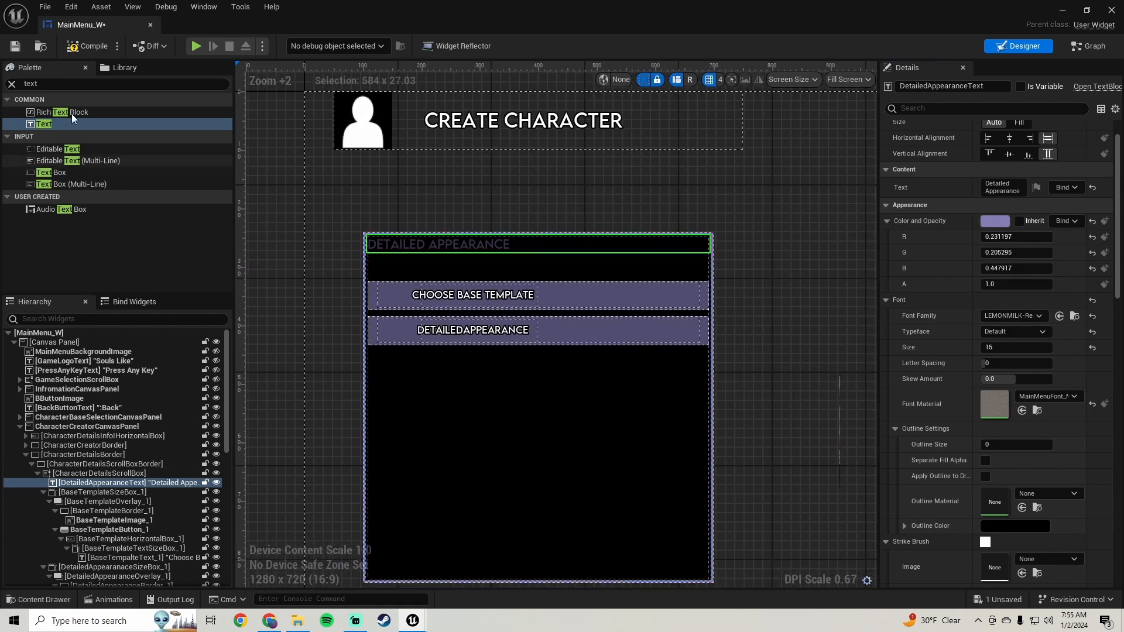
click(14, 46)
Set the left padding of DetailedAppearanceText to 10 and save the widget
scroll(338, 296, down, 4)
scroll(338, 296, up, 9)
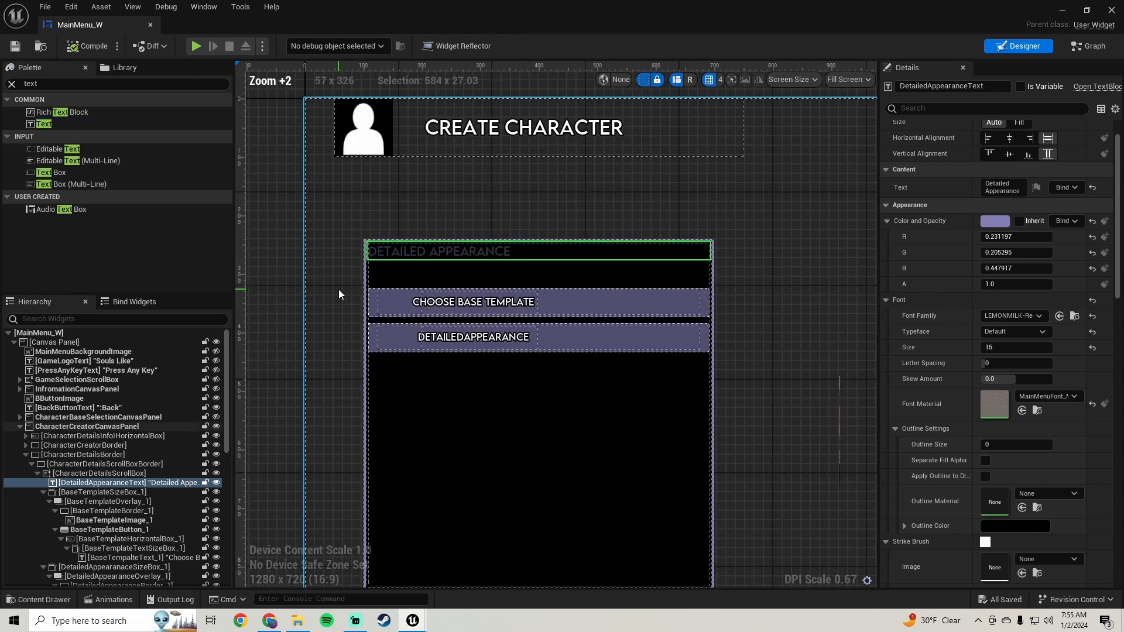
scroll(341, 279, down, 3)
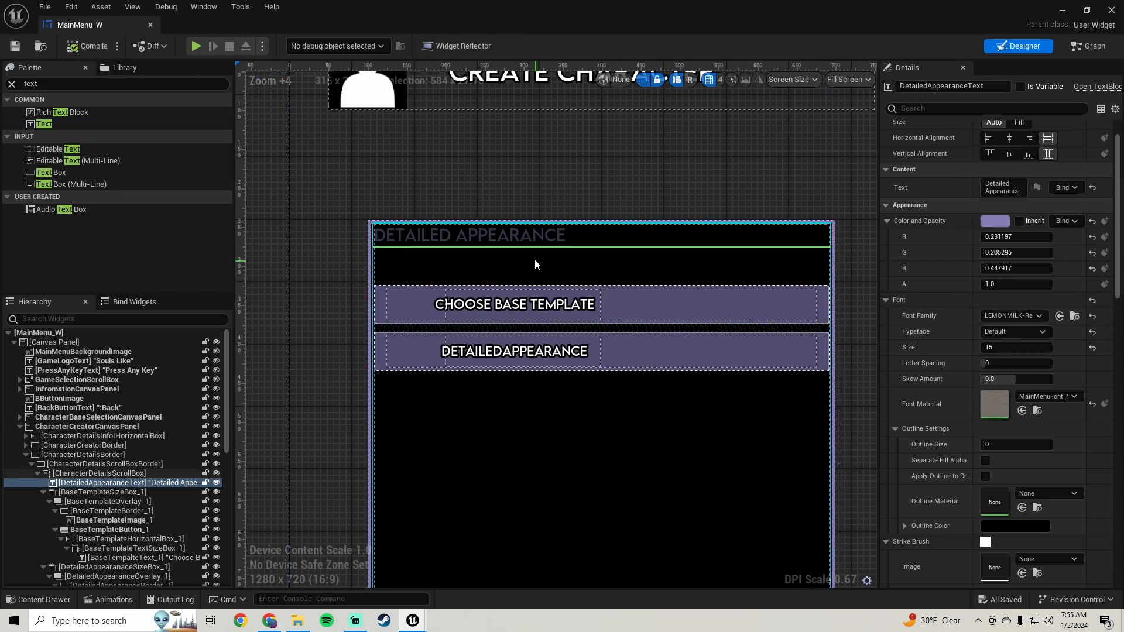
scroll(121, 489, down, 2)
scroll(121, 488, down, 1)
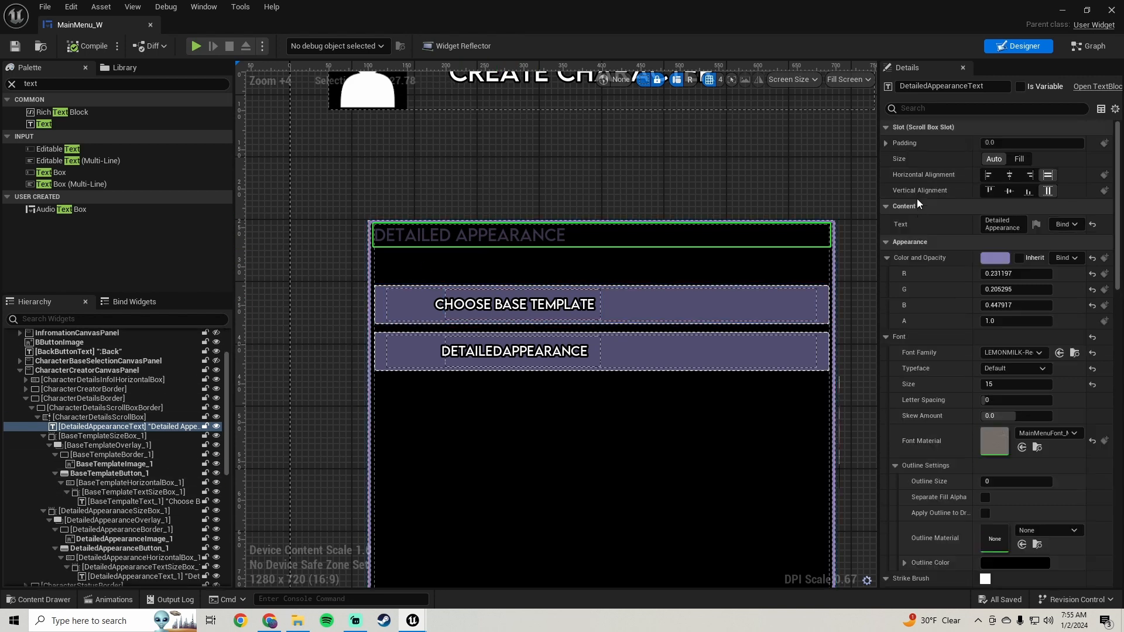
scroll(922, 175, up, 2)
click(887, 142)
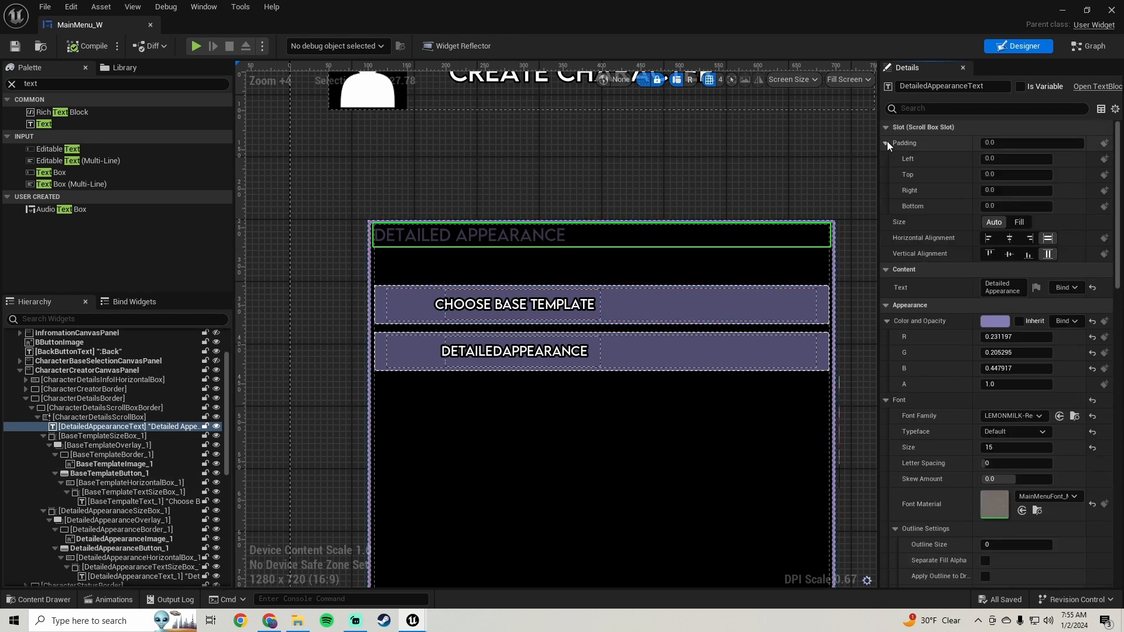
click(1004, 161)
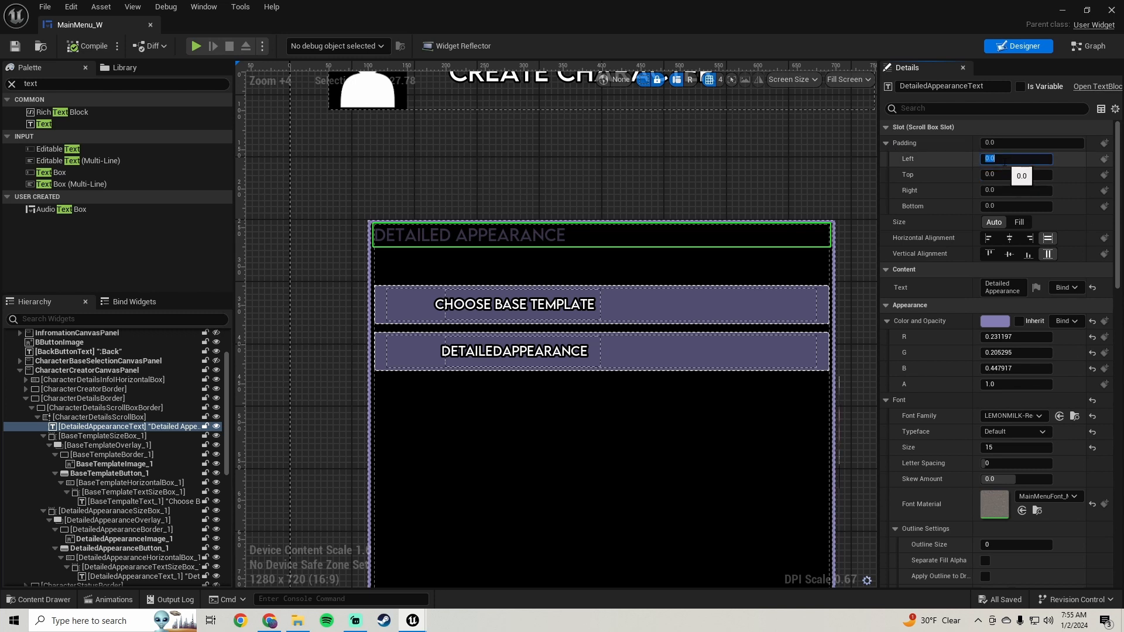
text(10)
key(Return)
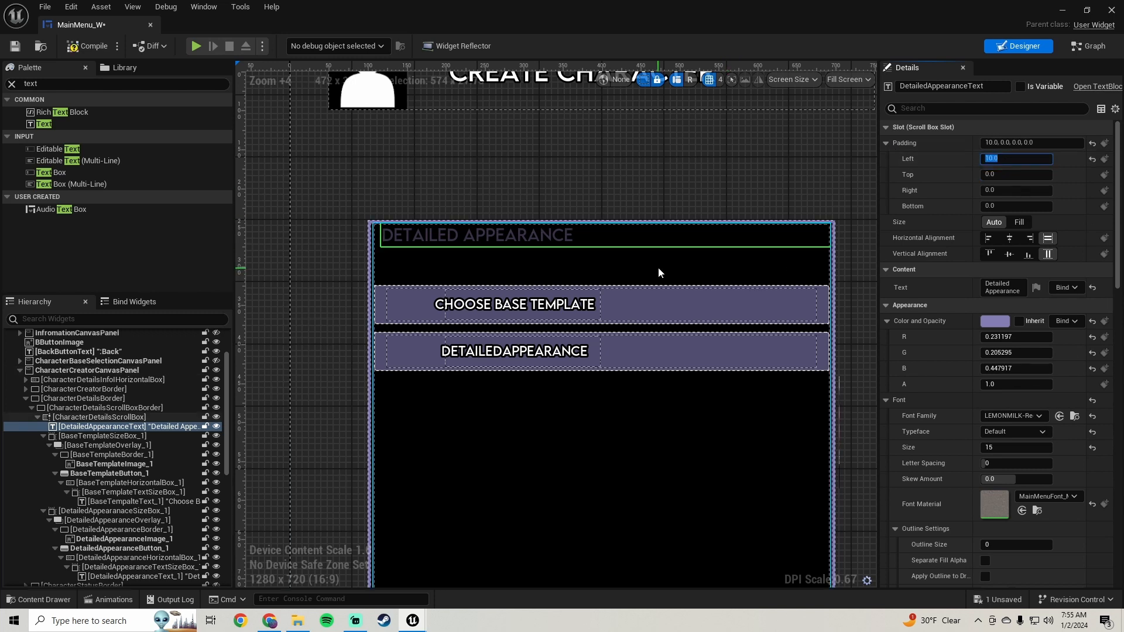
right_drag(658, 266, 654, 226)
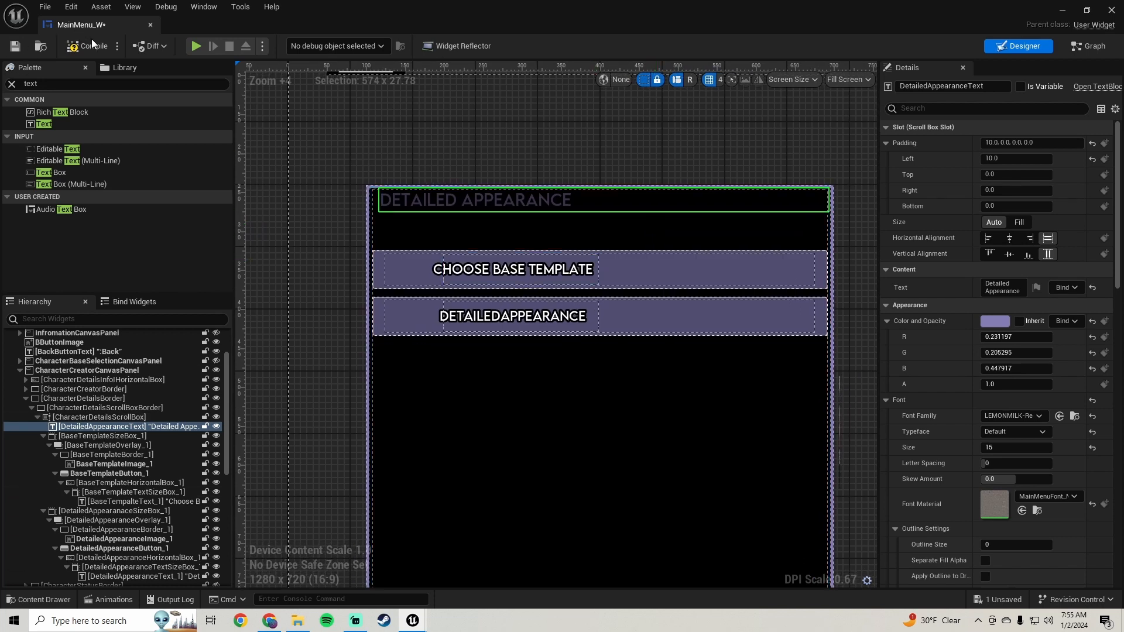
click(15, 47)
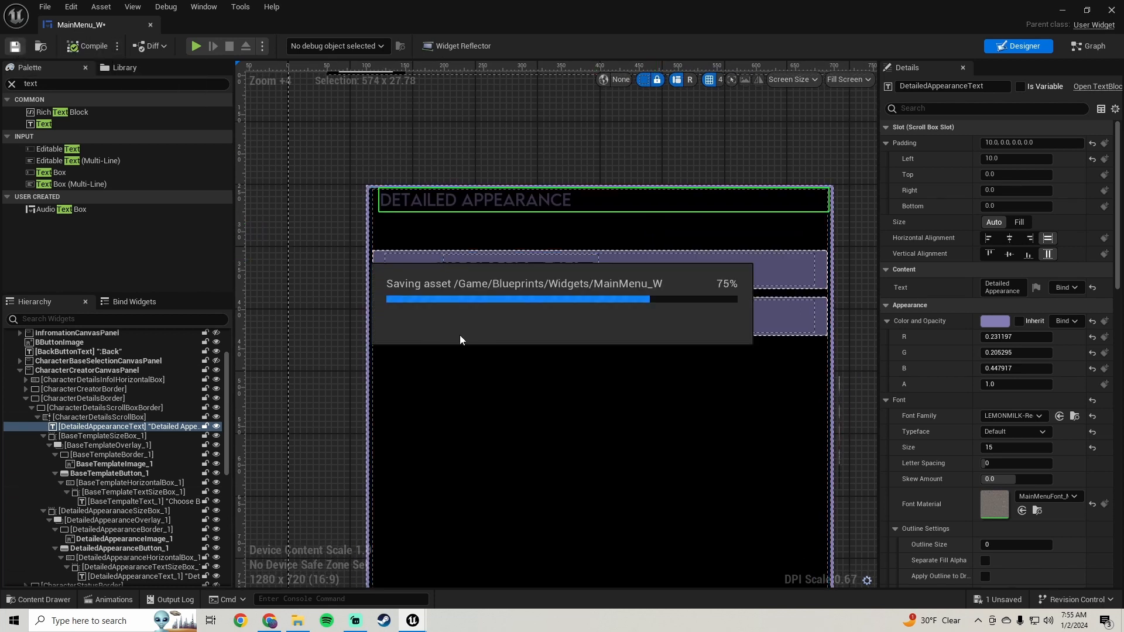
Examine the layout of the Choose Base Template and DetailedAppearance buttons beneath the Detailed Appearance heading
scroll(444, 369, down, 3)
scroll(440, 367, down, 1)
scroll(447, 330, up, 2)
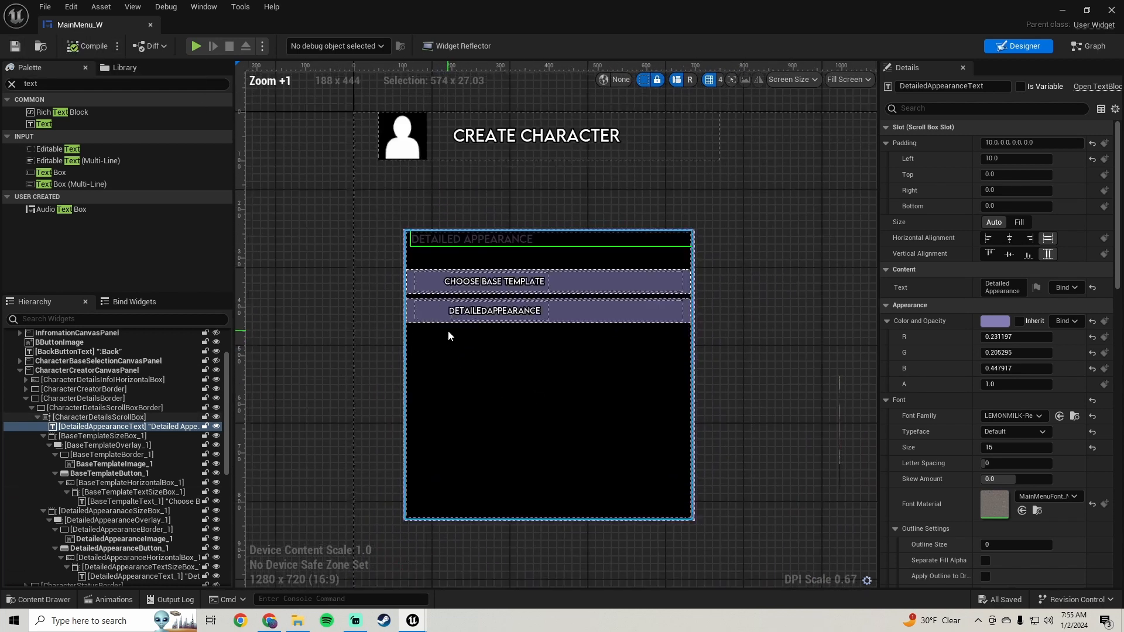
click(580, 280)
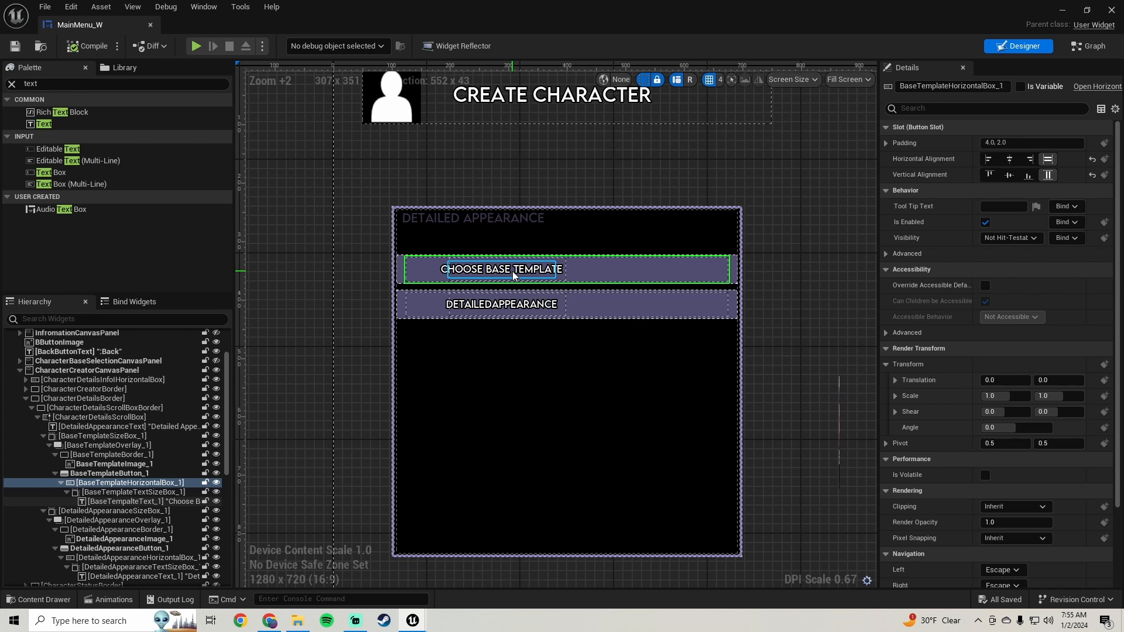
click(401, 271)
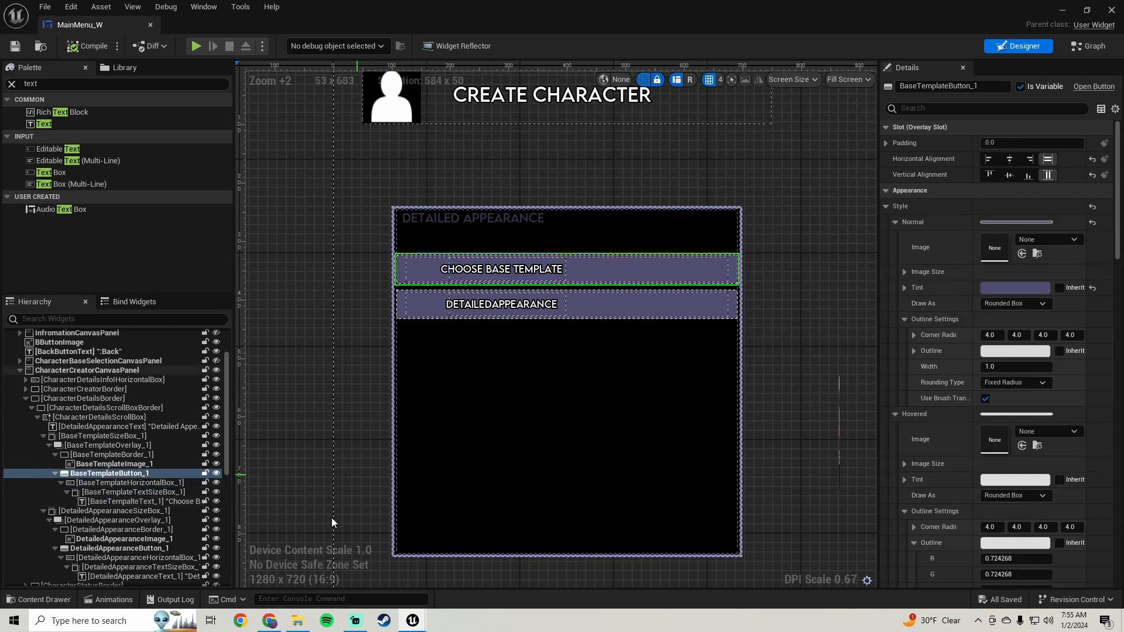
scroll(479, 267, down, 3)
scroll(451, 291, up, 3)
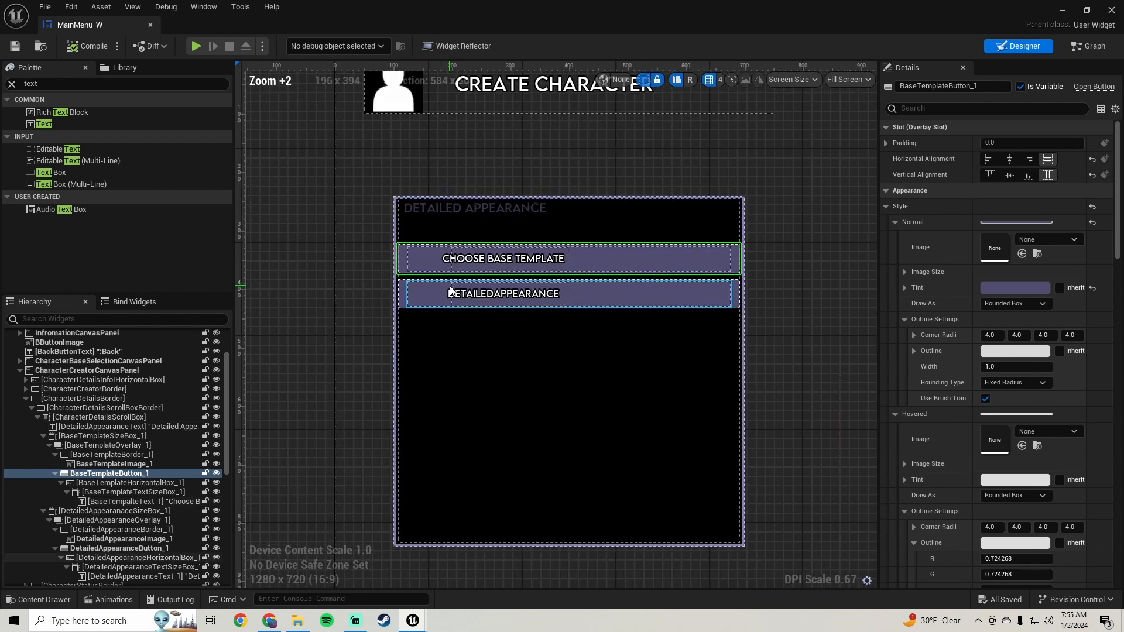
scroll(450, 290, down, 1)
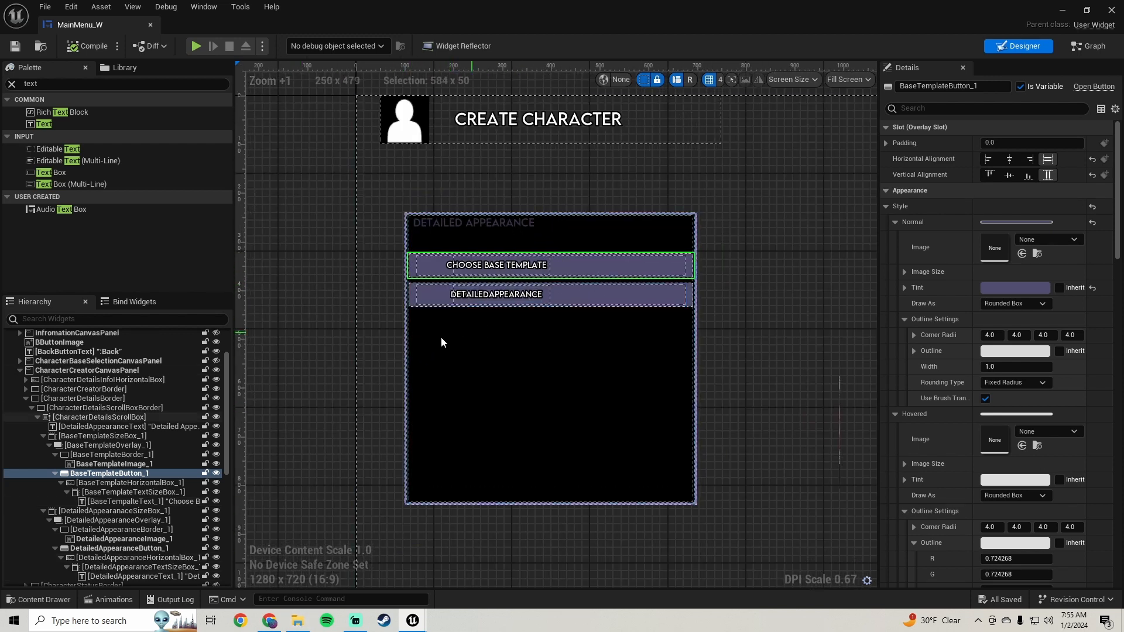
Open Screenshot 2024-01-02 063709.jpg from the Pictures folder and examine the reference layout of its Detailed Appearance menu
click(298, 620)
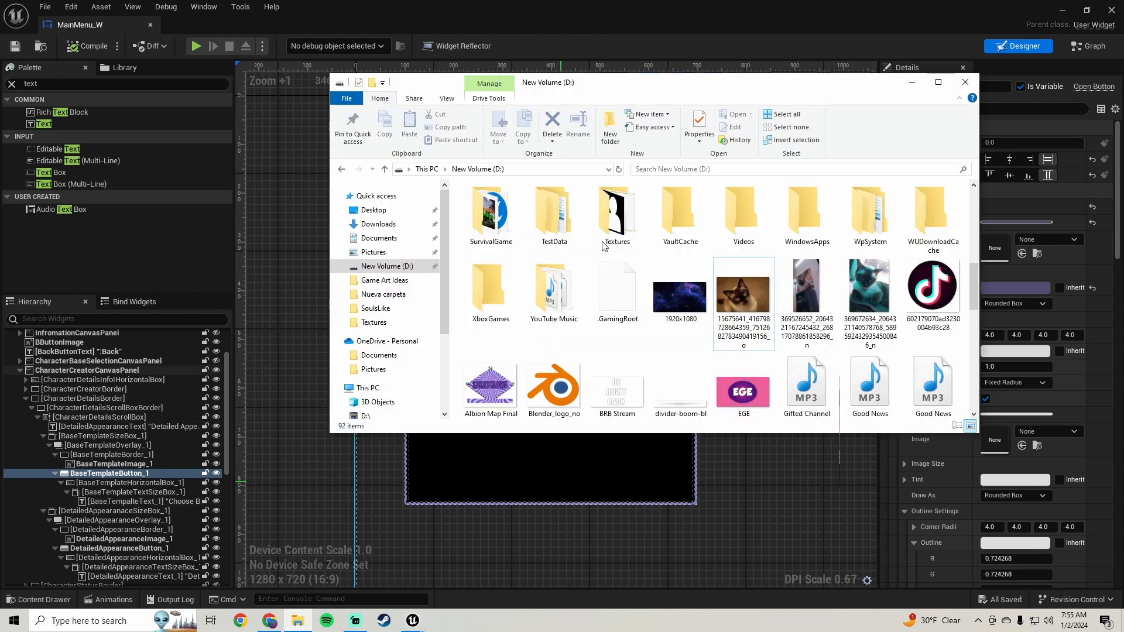
click(373, 252)
scroll(761, 363, down, 15)
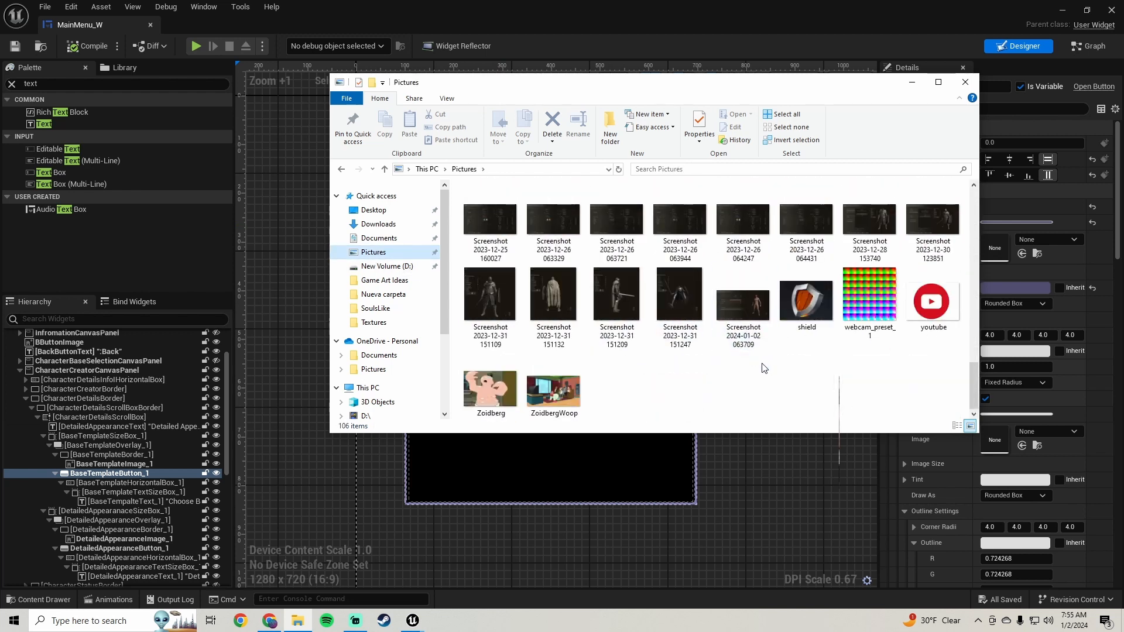
double_click(745, 303)
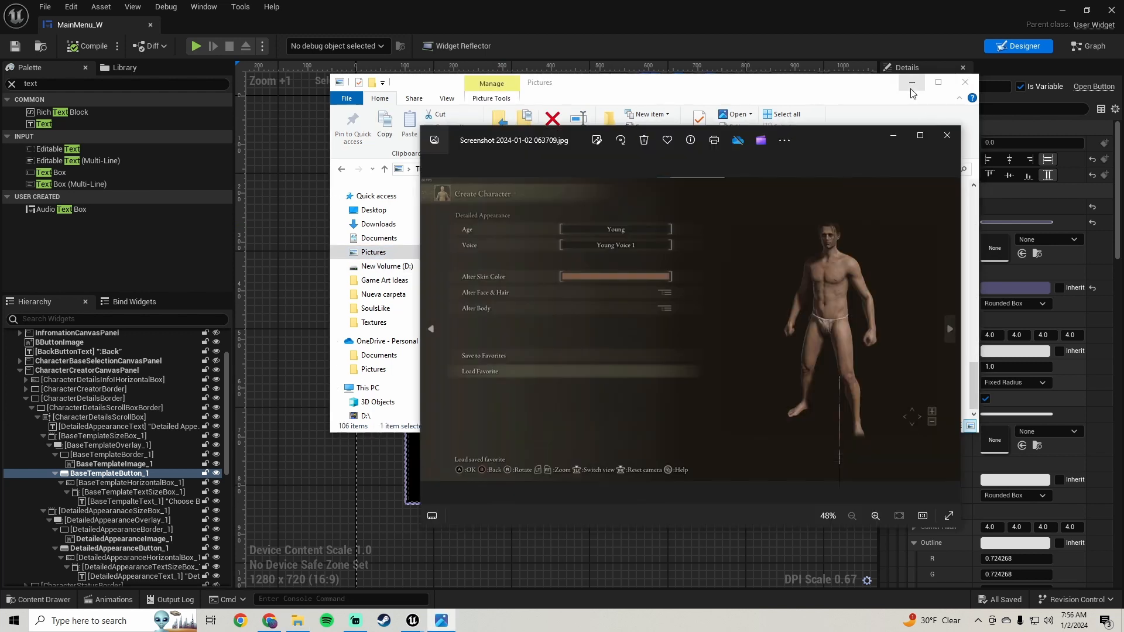
click(912, 82)
drag(829, 128, 850, 141)
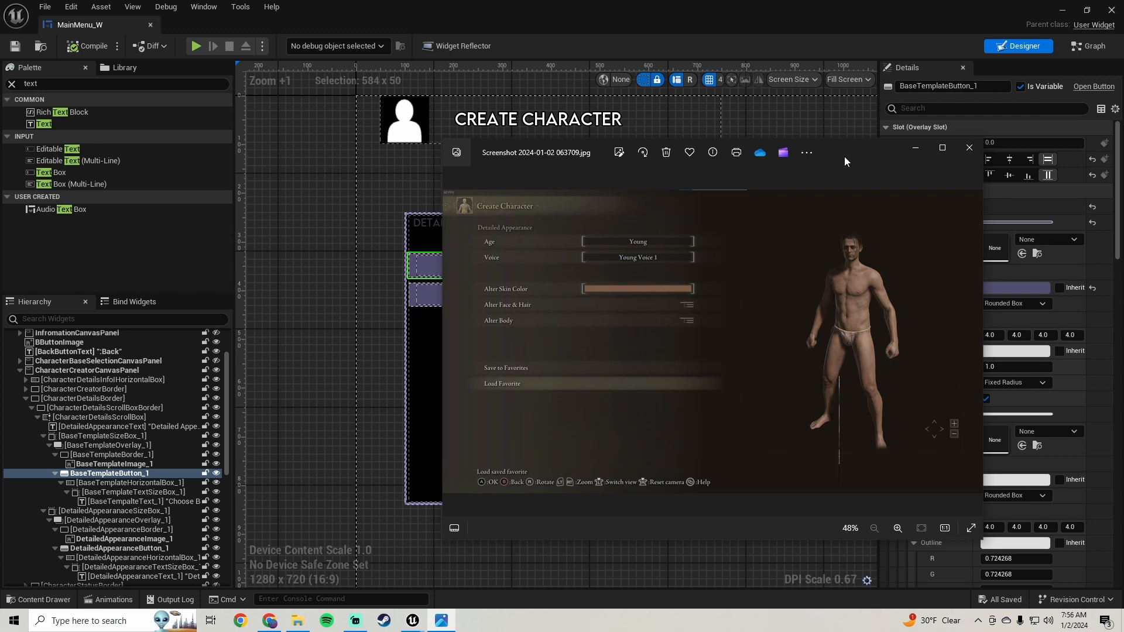
drag(843, 156, 833, 115)
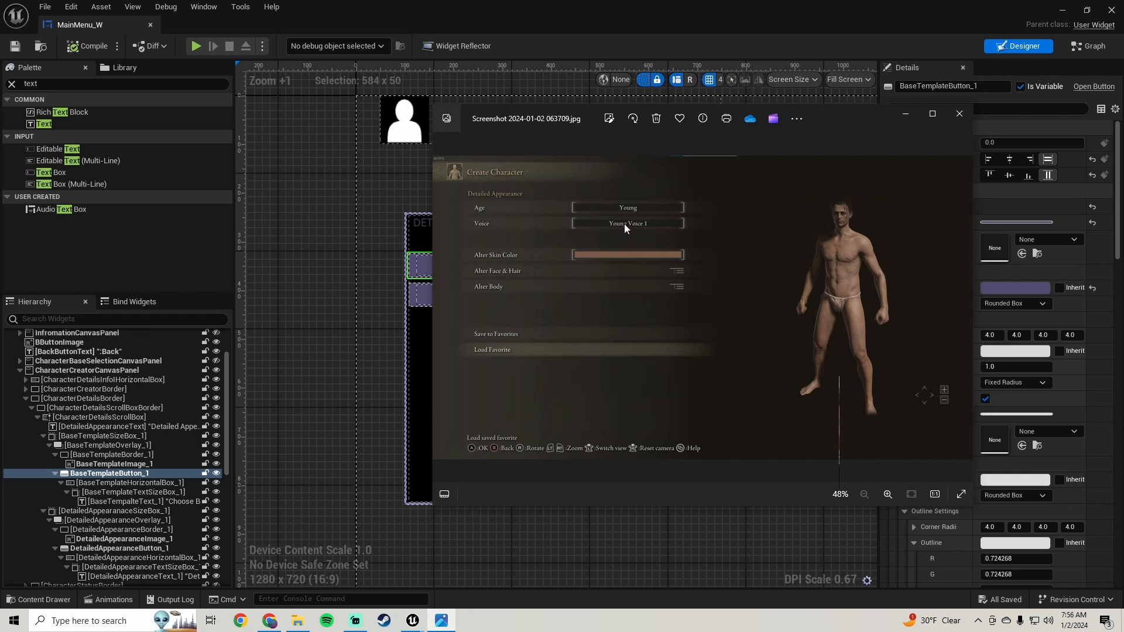
drag(859, 110, 802, 127)
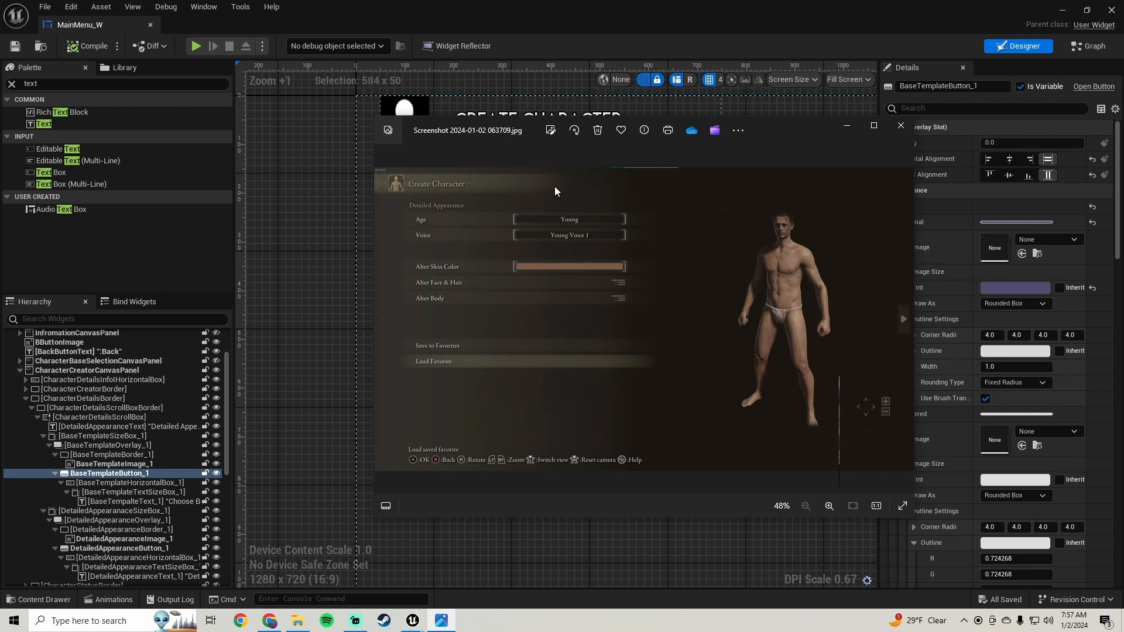
drag(807, 133, 844, 122)
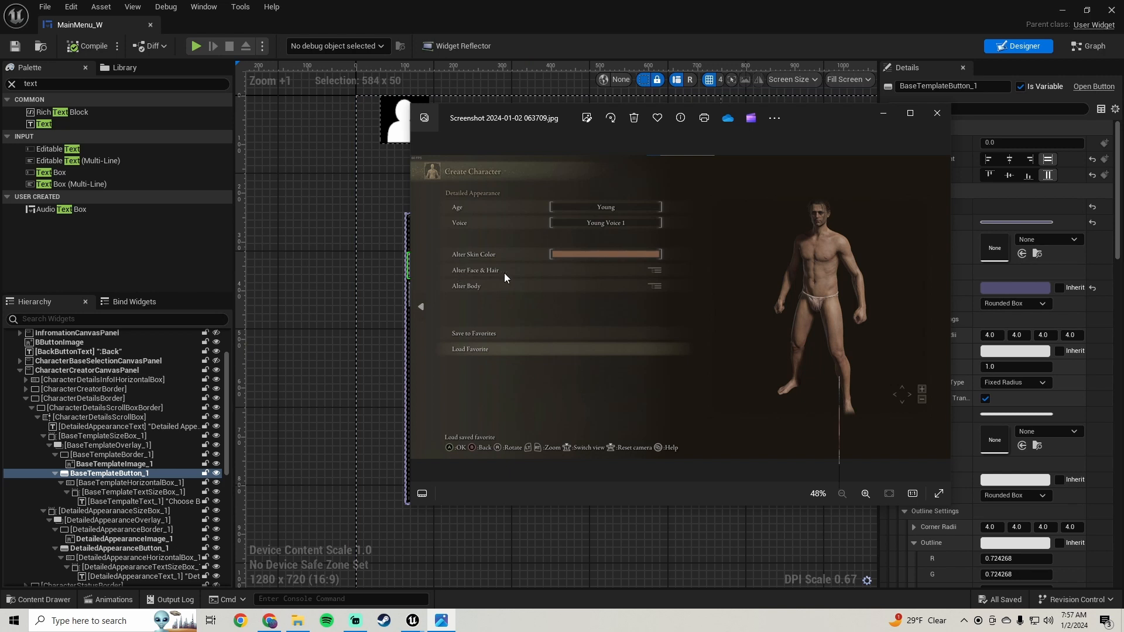
Return to the MainMenu_W widget and rename BaseTemplateSizeBox_1 in CharacterDetailsScrollBox as SkinColorButtonSizeBox
click(133, 475)
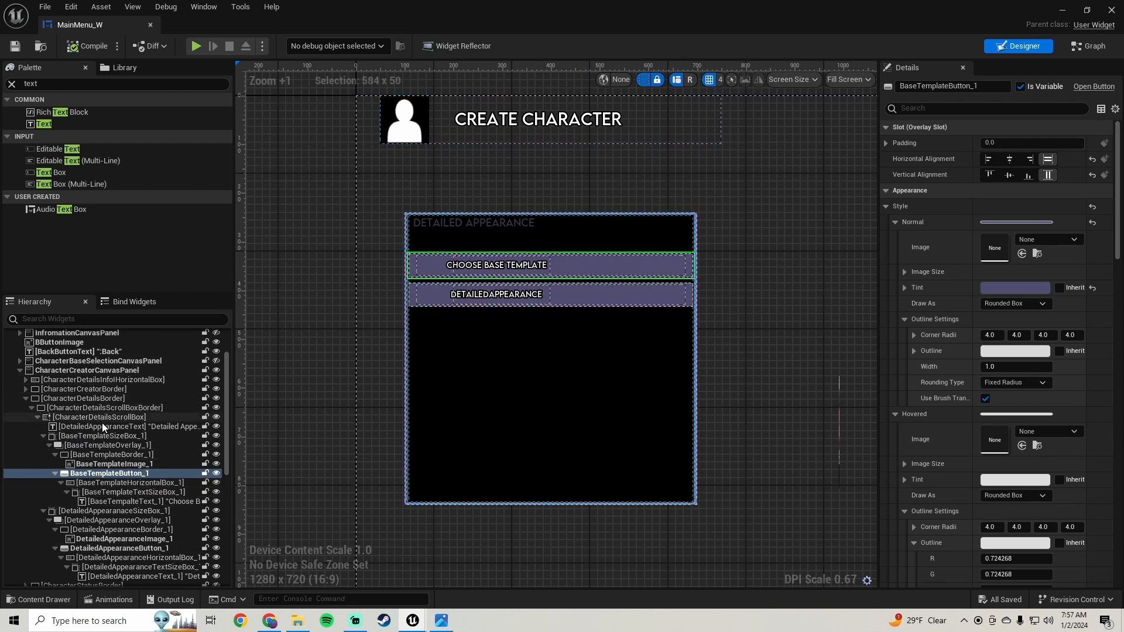
click(95, 437)
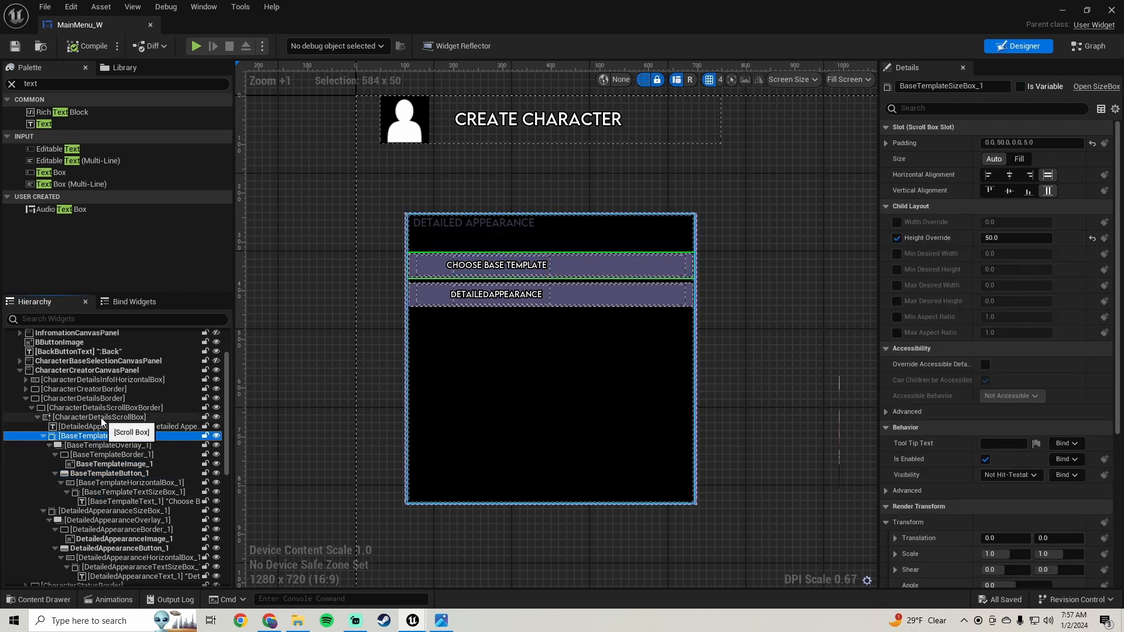
click(102, 418)
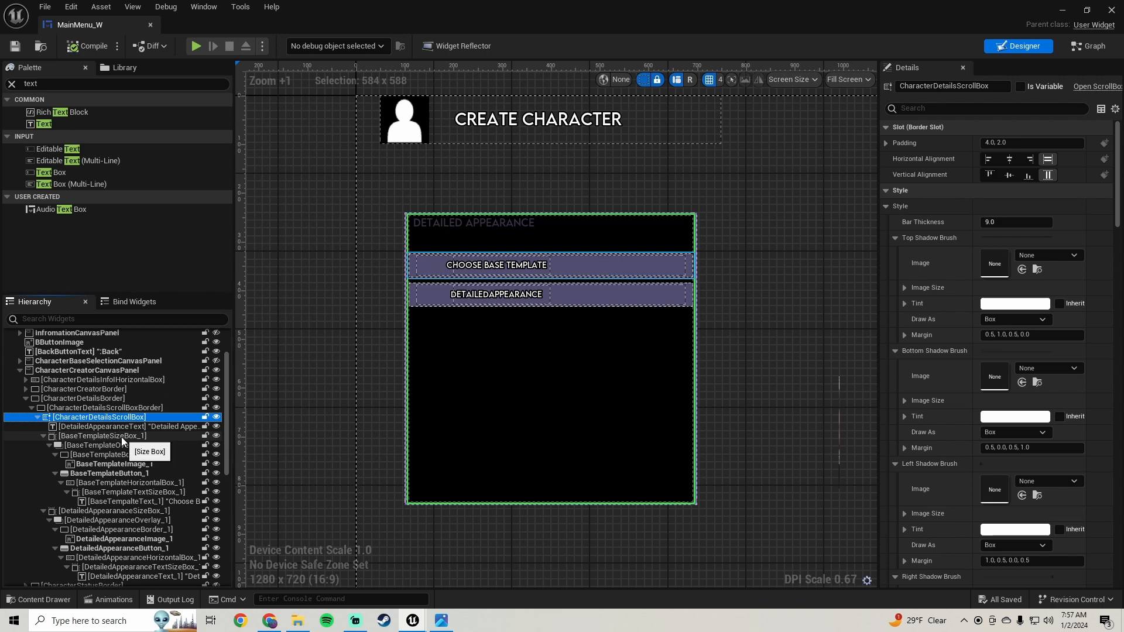
click(121, 436)
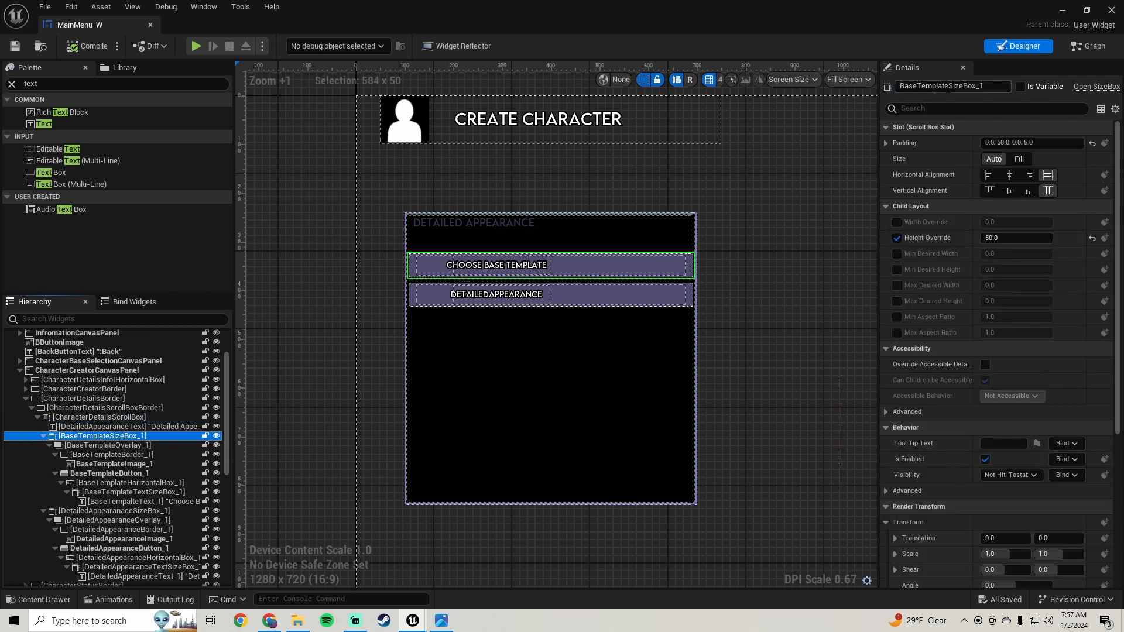
click(948, 87)
text(Slin)
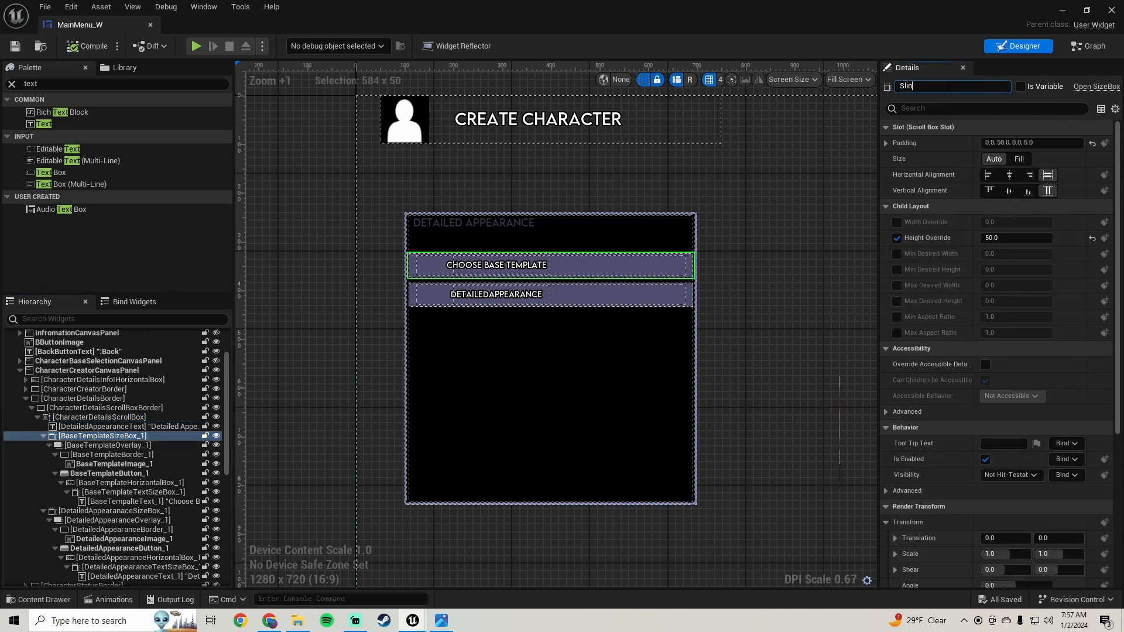
key(BackSpace)
key(BackSpace)
text(inColorButtonSizeBox)
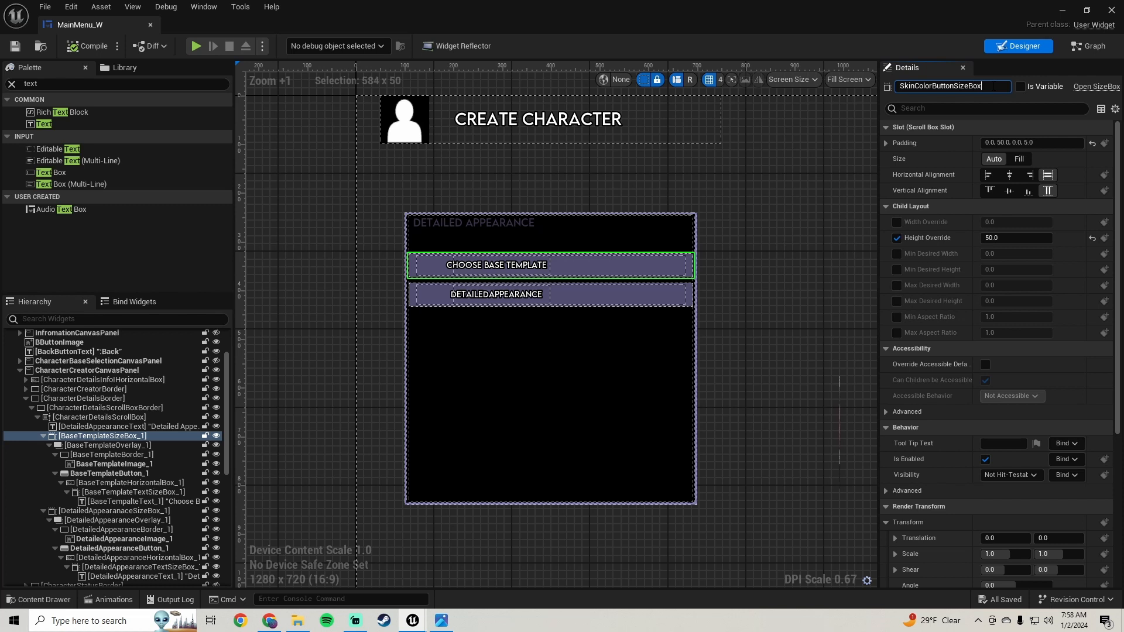
key(Return)
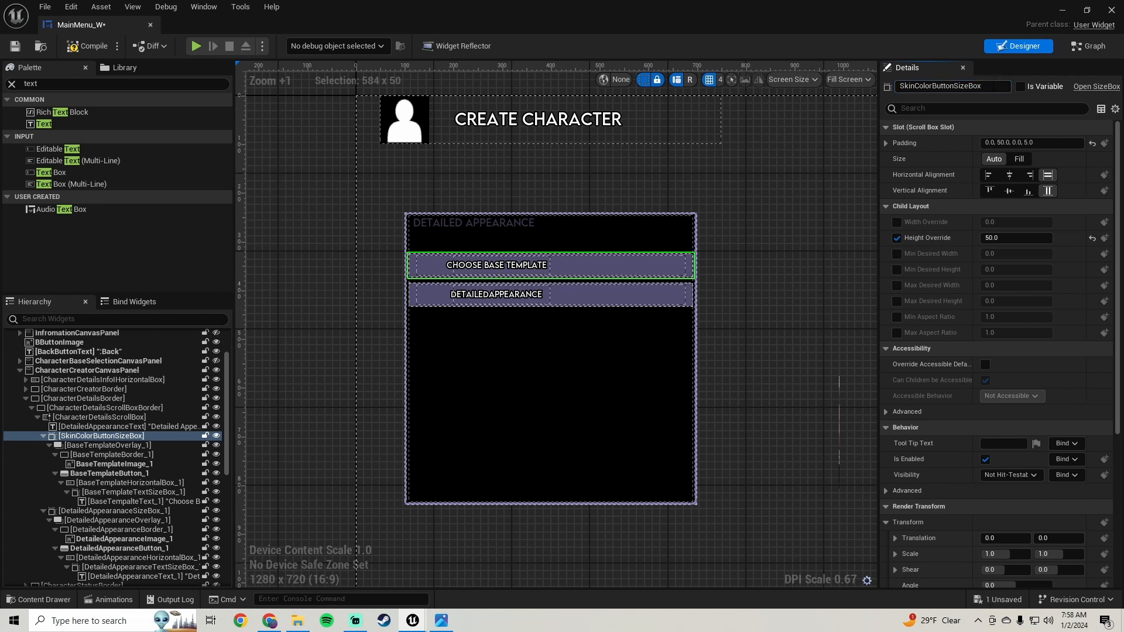
Rename BaseTemplateOverlay_1 as SkinColorButtonOverlay and BaseTemplateBorder_1 as SkinColorButtonBorder
click(94, 444)
double_click(983, 86)
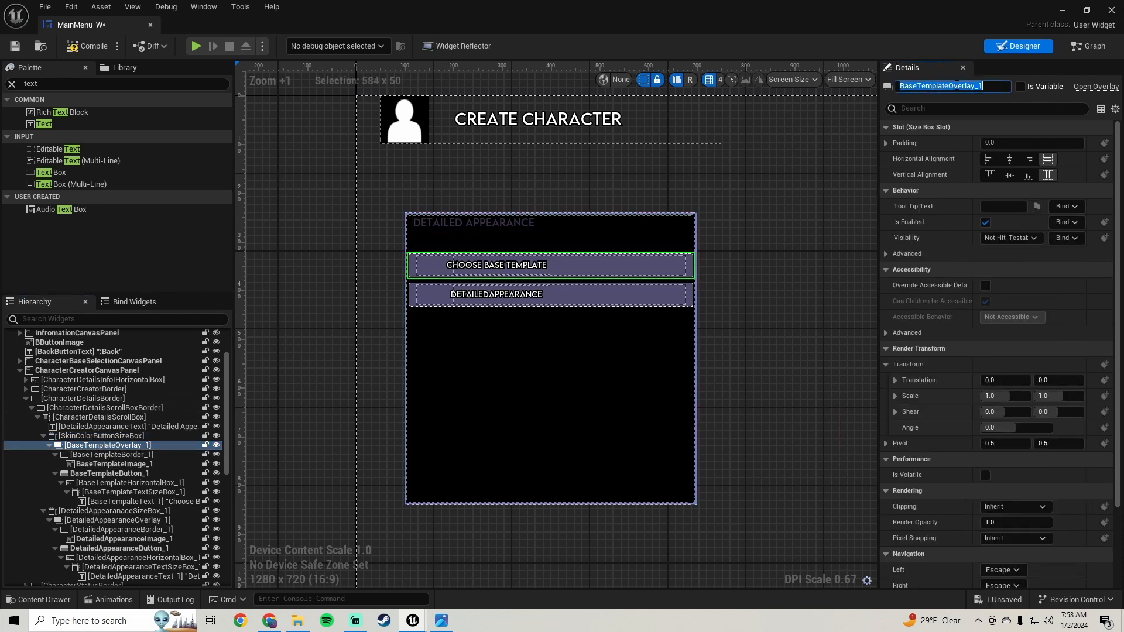
text(SkinColorButtonOverlay)
key(Return)
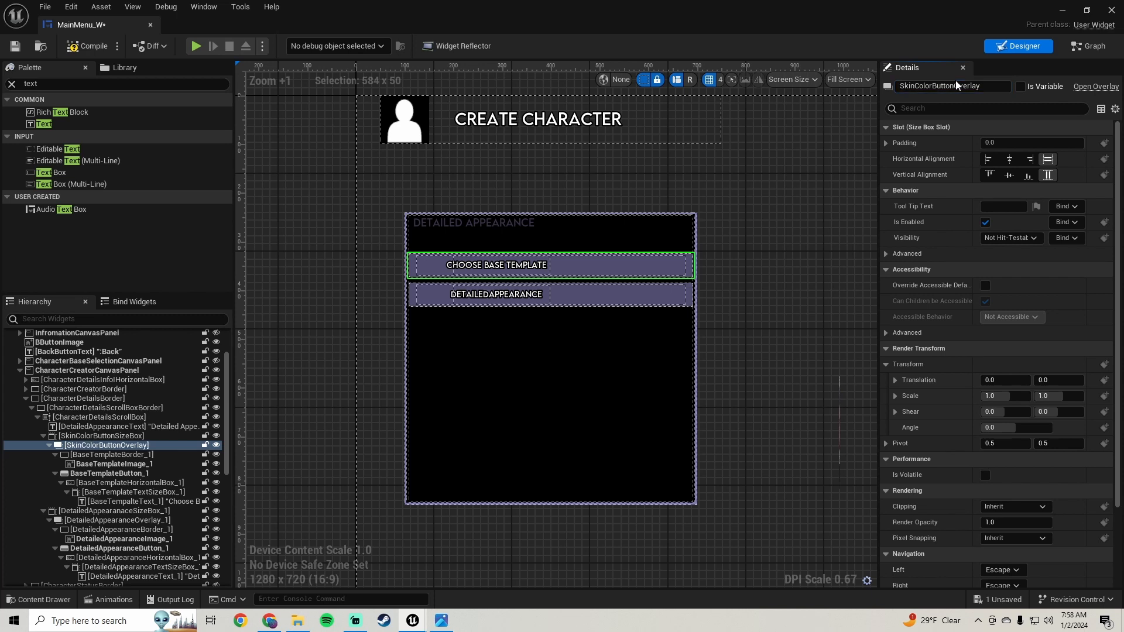
click(133, 455)
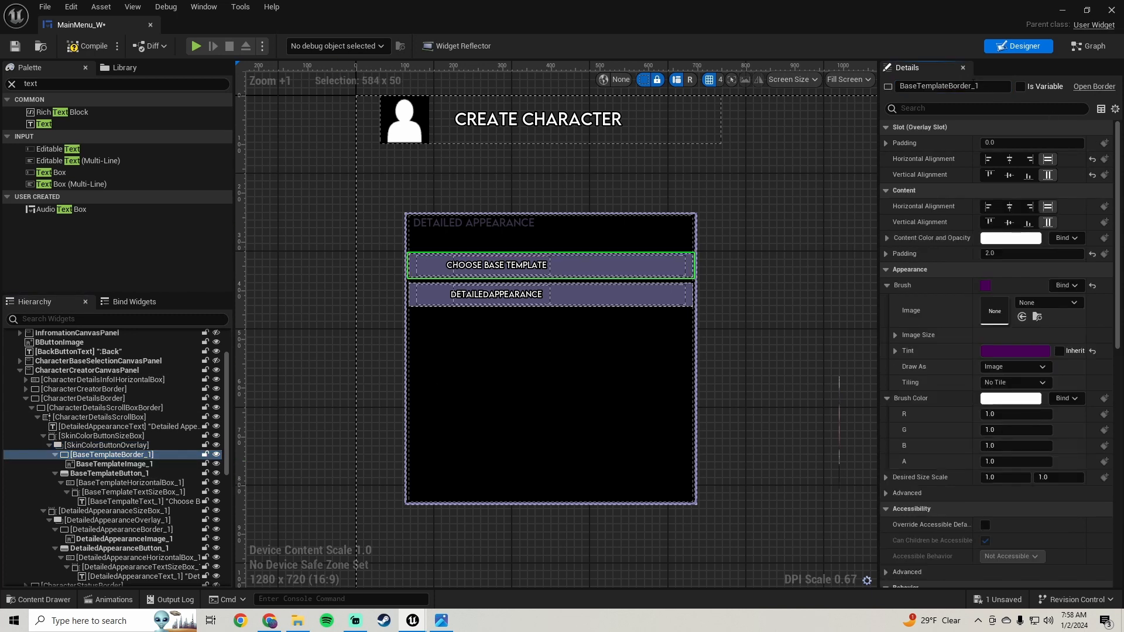
click(972, 85)
text(SkinColorButtonBorder)
key(Return)
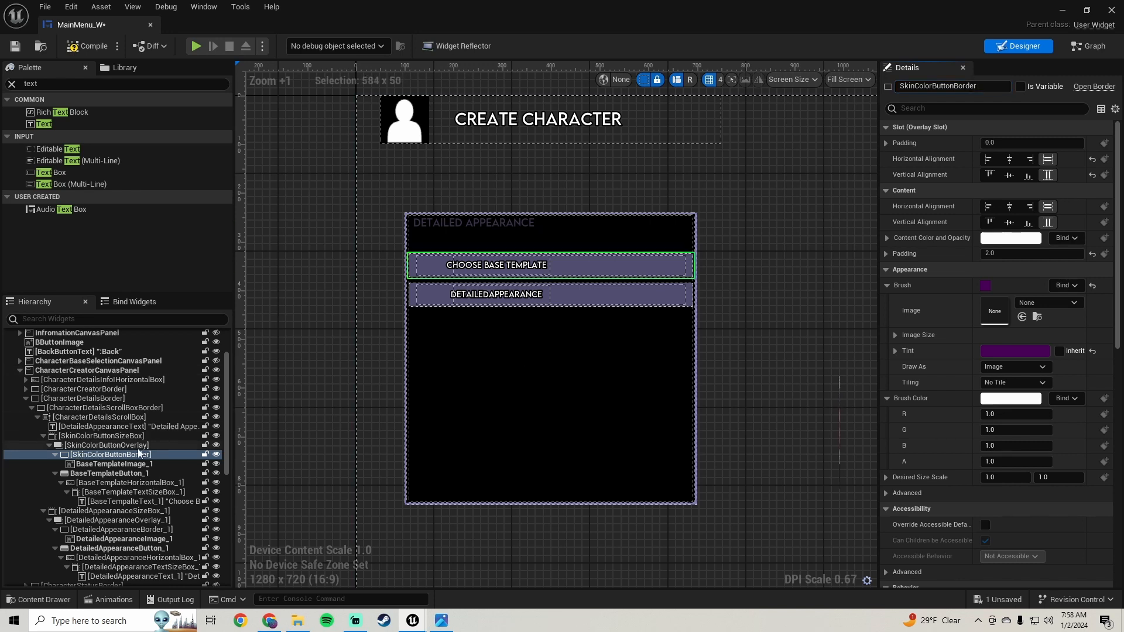
Rename BaseTemplateImage_1 inside SkinColorButtonBorder as SkinColorButtonImage
click(115, 464)
click(929, 86)
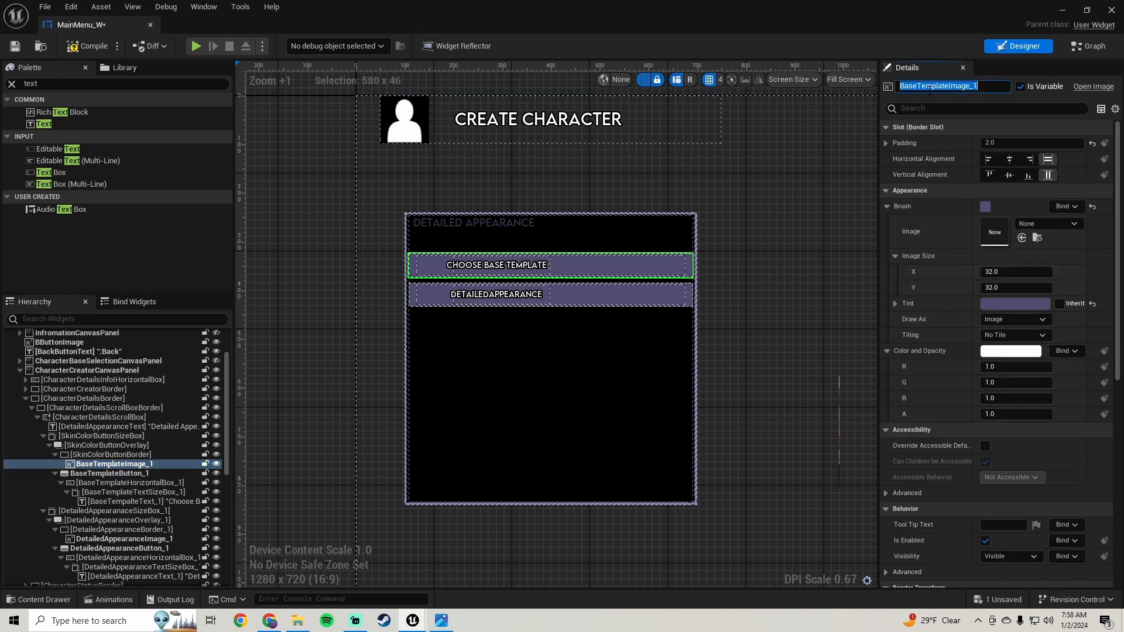
text(SkinC)
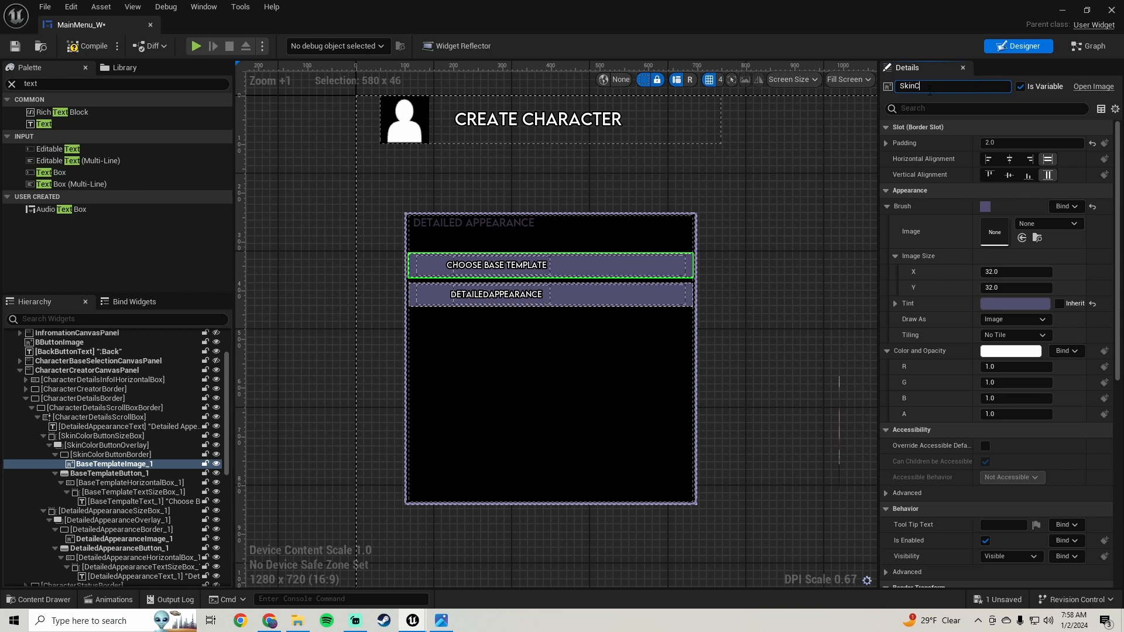
text(olorButtonImage)
key(Return)
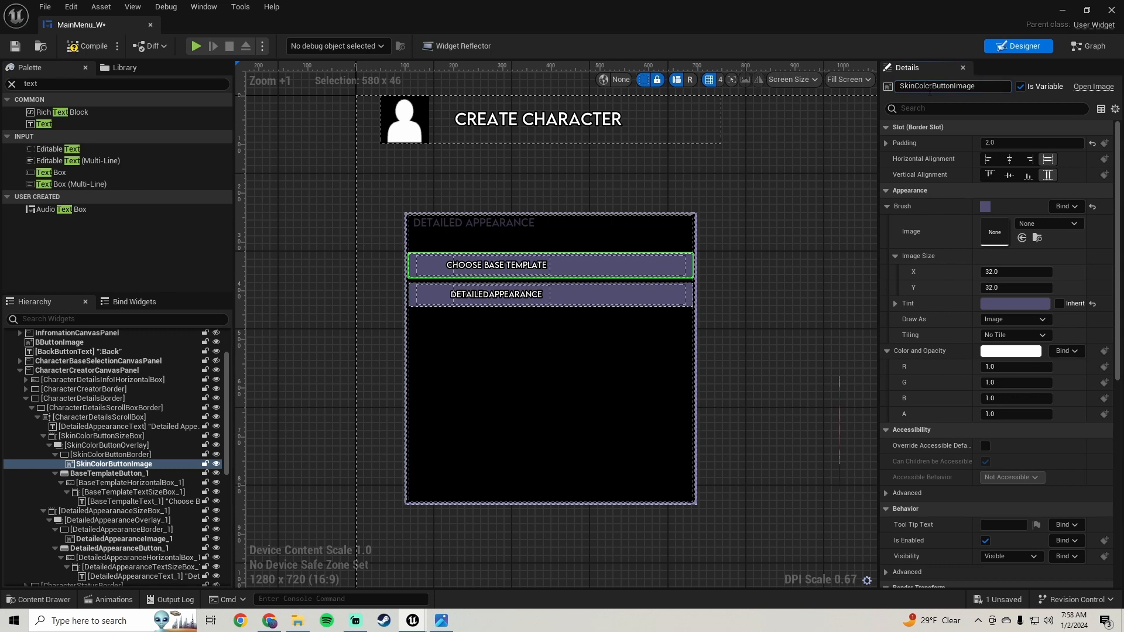
Rename BaseTemplateButton_1 inside SkinColorButtonOverlay as SkinColorButton
click(108, 474)
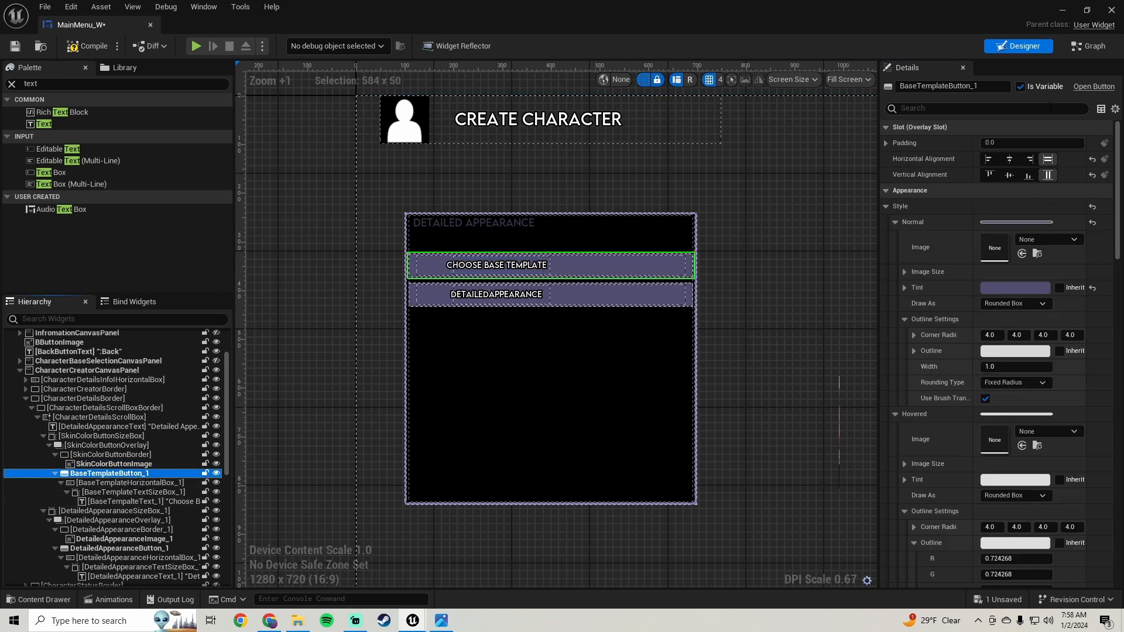
click(986, 83)
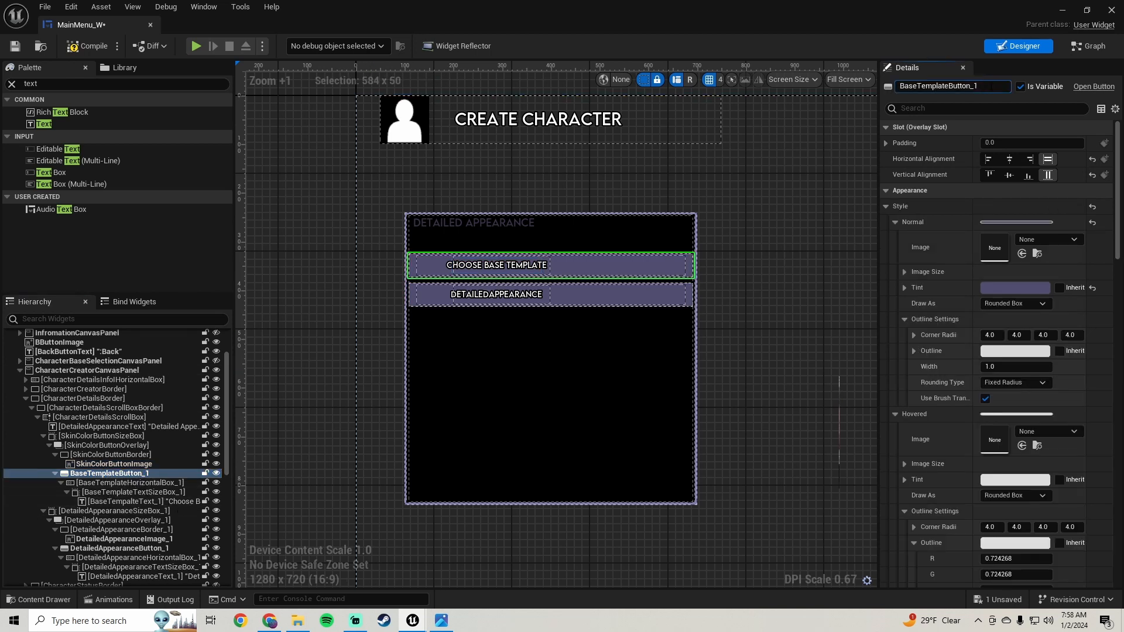
key(ctrl+a)
text(SkinColorButto)
key(Return)
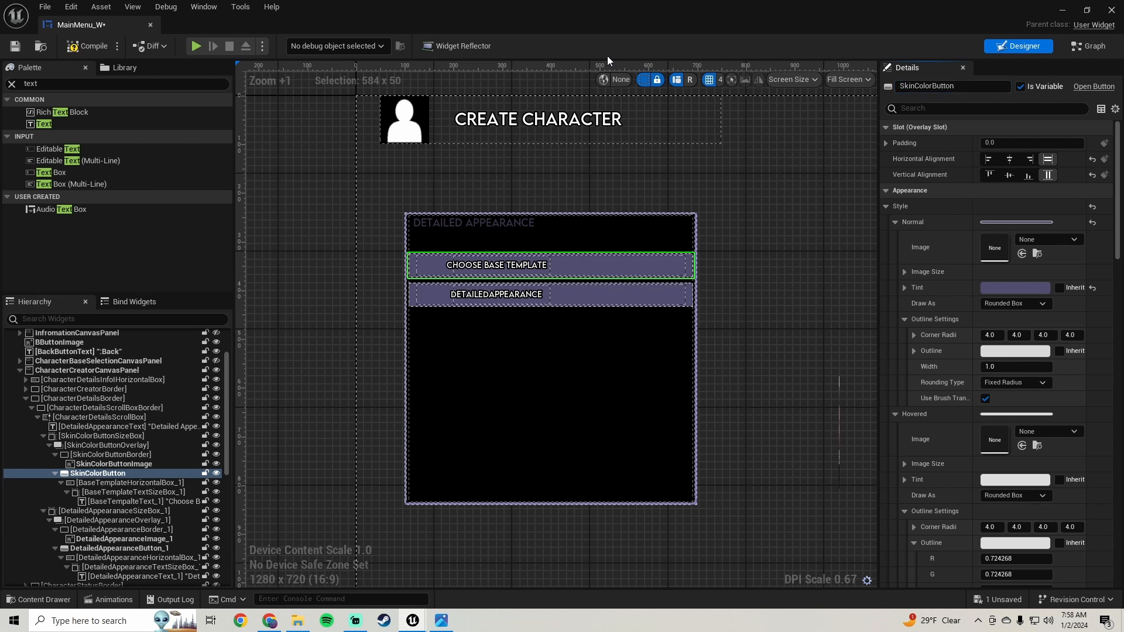
Rename BaseTemplateHorizontalBox_1 inside SkinColorButton as SkinColorHorizontalBox
click(108, 483)
click(951, 86)
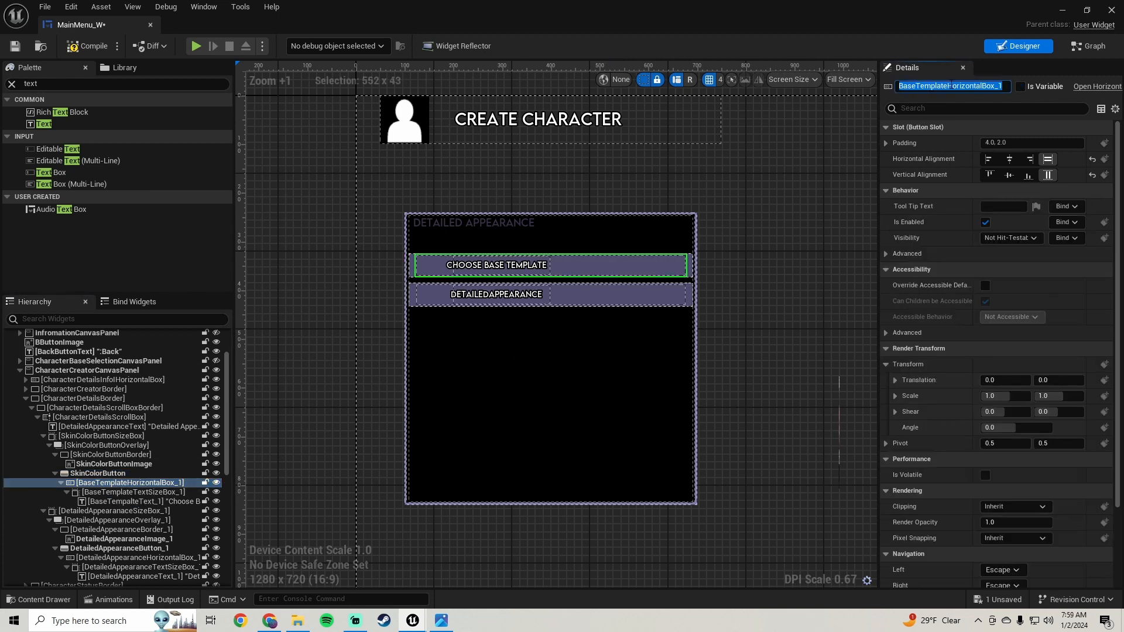
text(SkinColor)
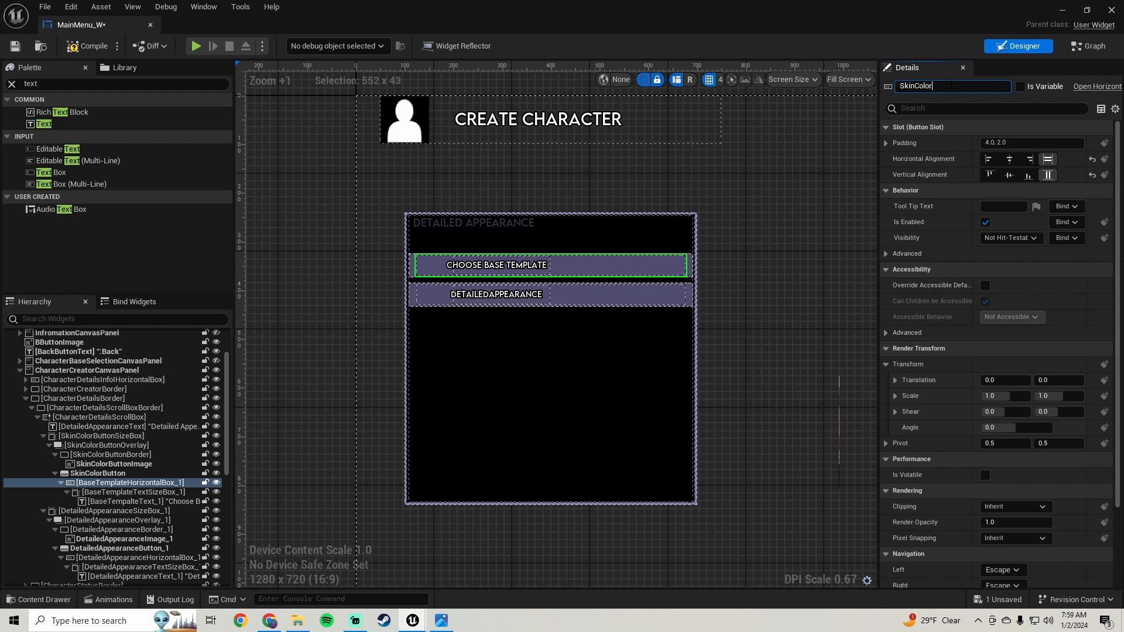
text(HorizontalBox)
key(Return)
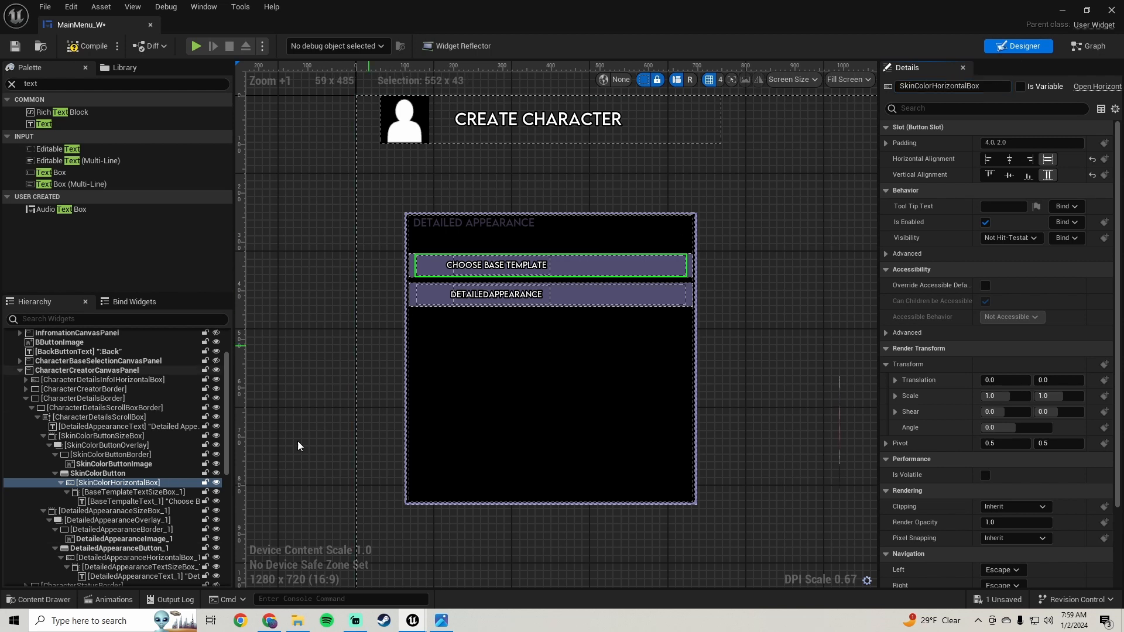
Rename BaseTemplateTextSizeBox_1 inside SkinColorHorizontalBox as SkinColorButtonTextSizeBox
click(138, 493)
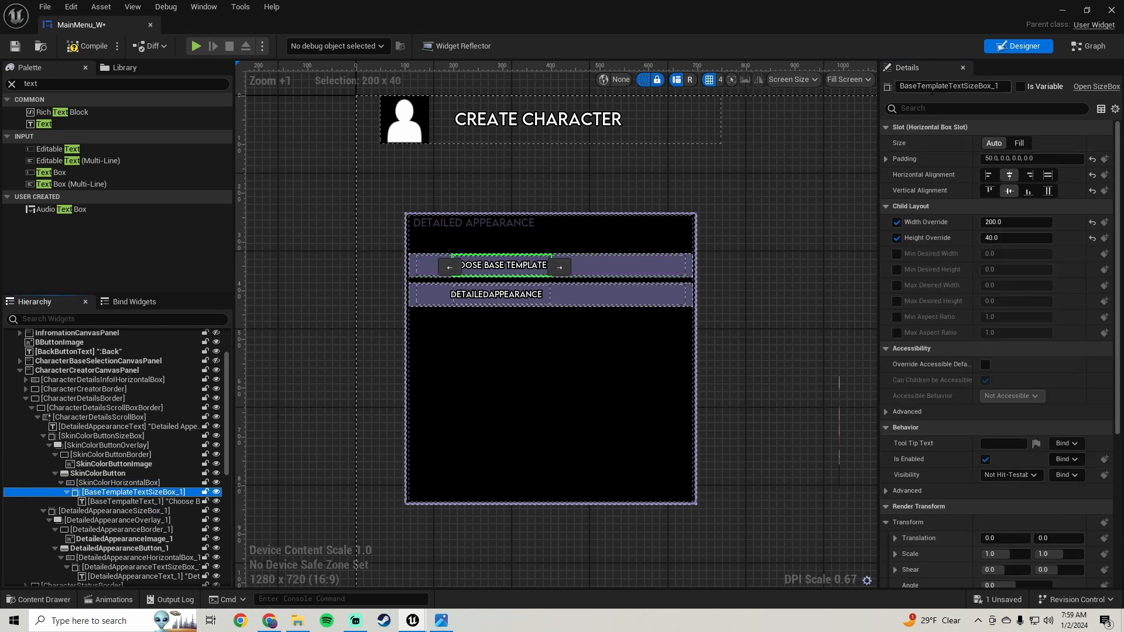
click(932, 88)
text(Skin)
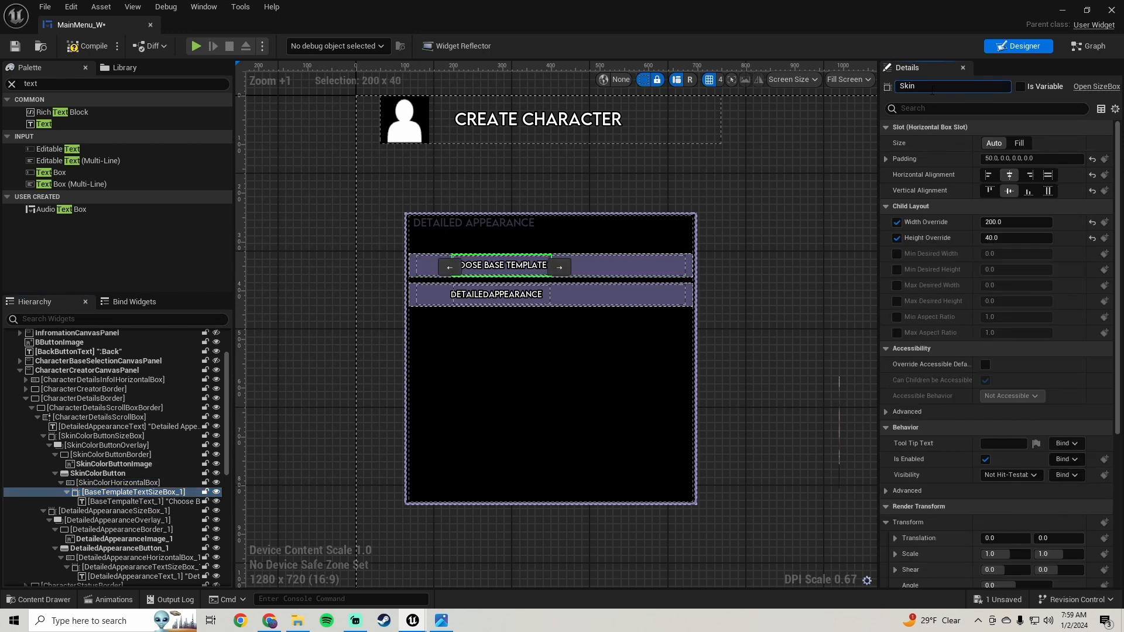
text(ColorButton)
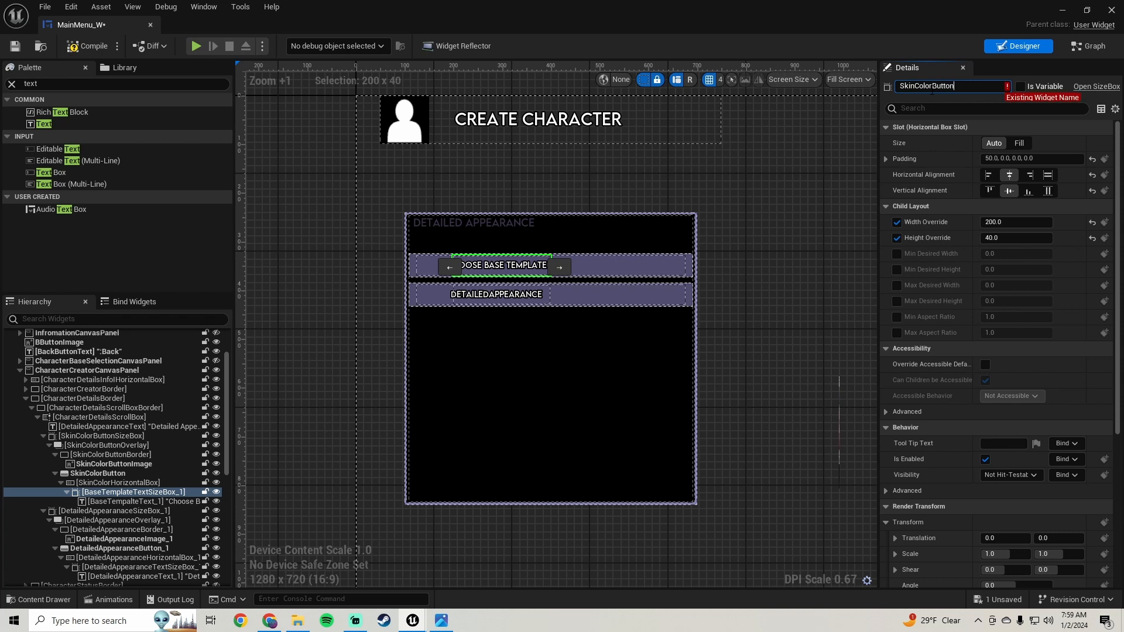
text(TextSiz)
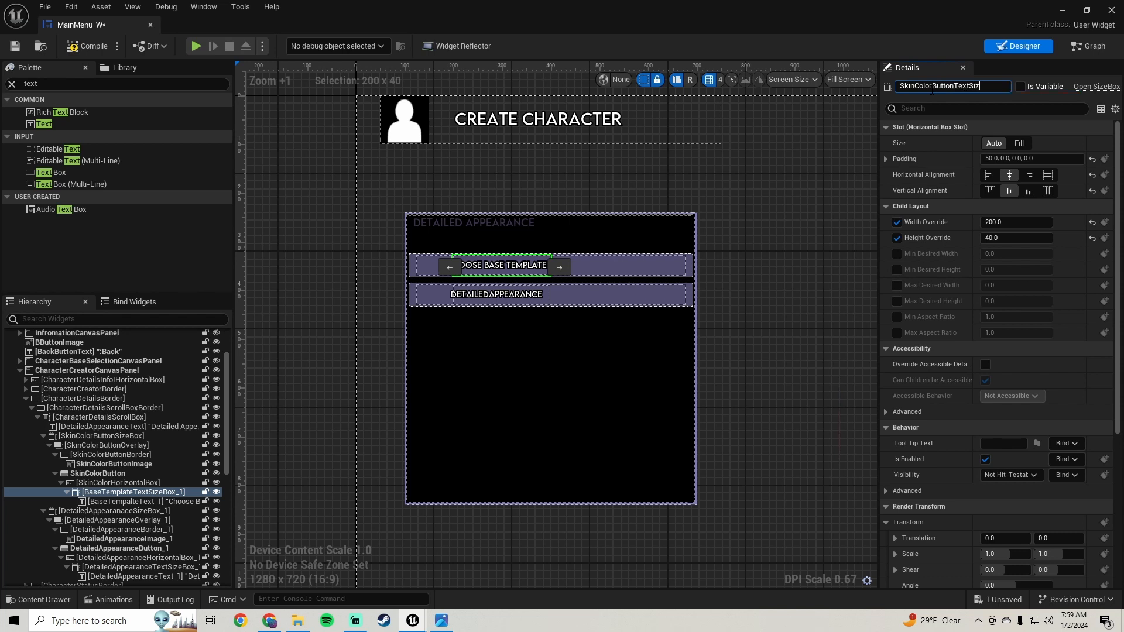
text(eBox)
key(Return)
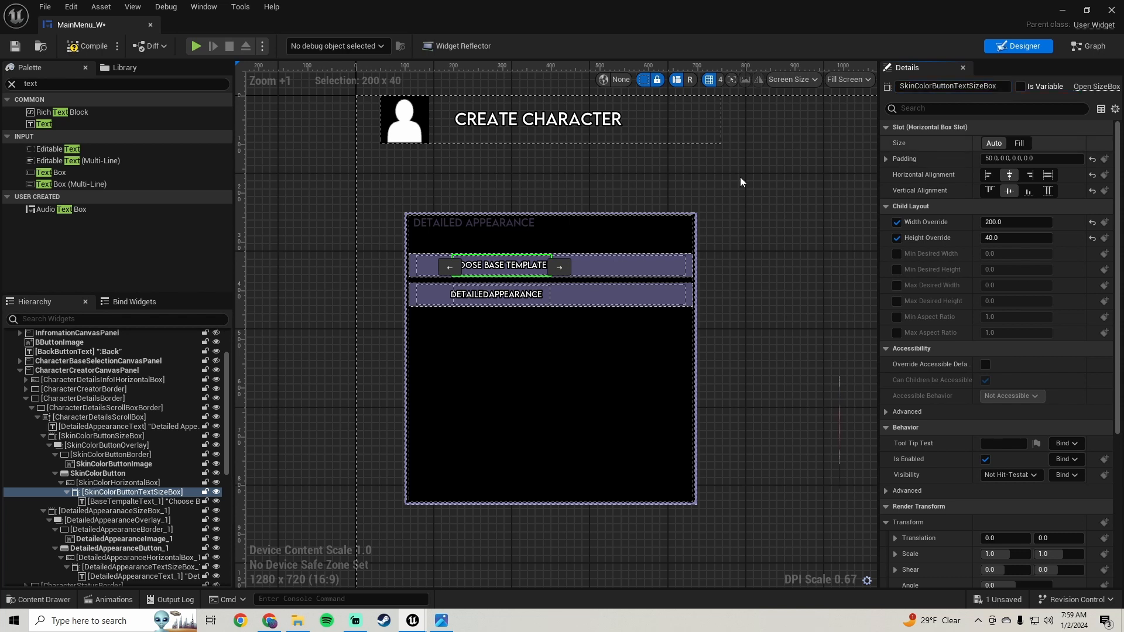
Rename the BaseTempalteText_1 text widget inside SkinColorButtonTextSizeBox as SkinColorButtonText
scroll(457, 301, up, 4)
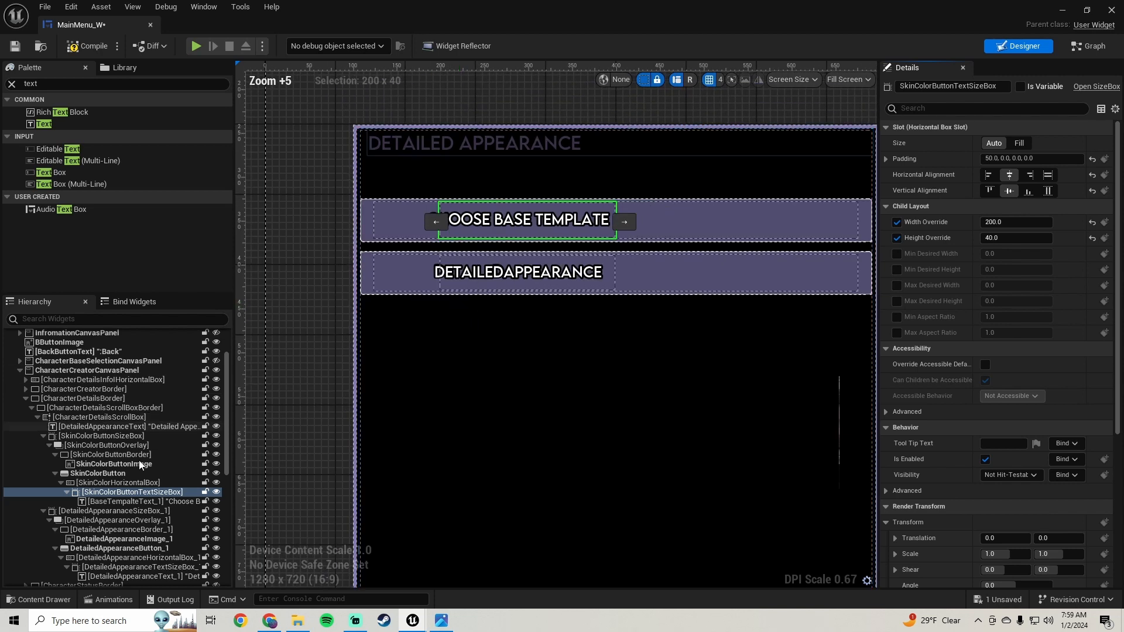
click(141, 502)
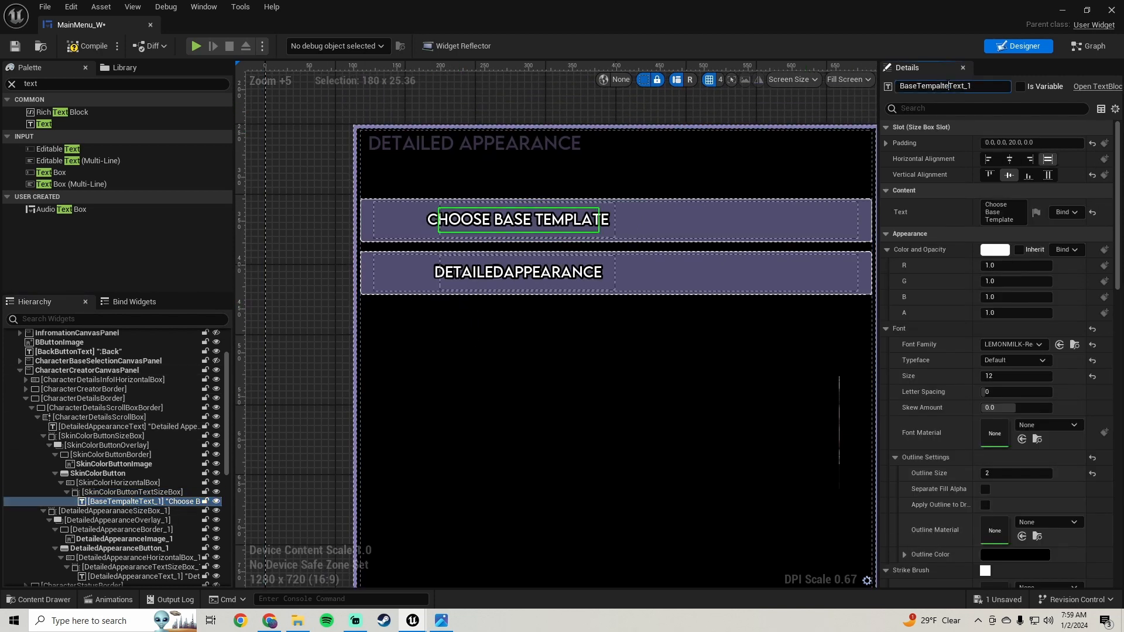
click(949, 86)
text(SkinColorButtonText)
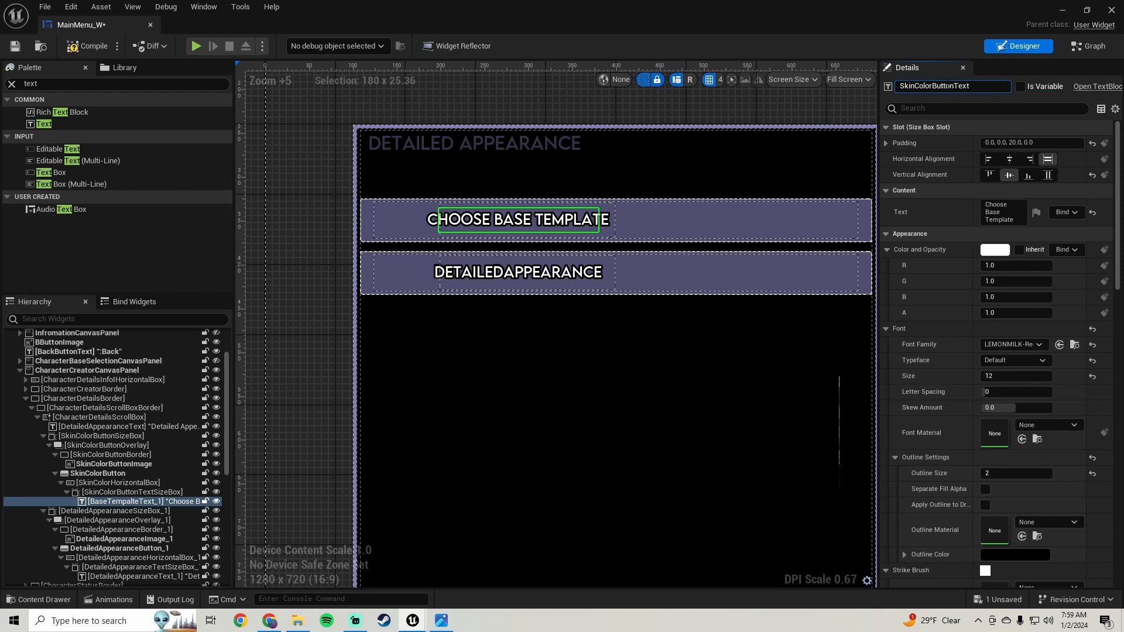
key(Return)
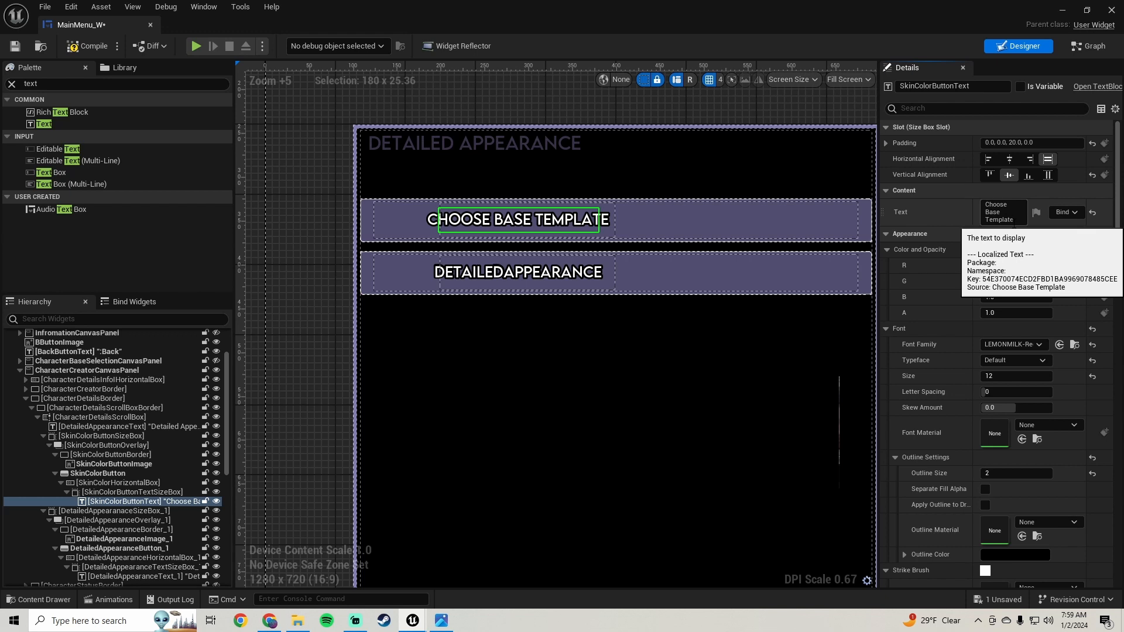
Set the displayed text of SkinColorButtonText to "Skin Color" and save the widget
click(1009, 218)
text(Sk)
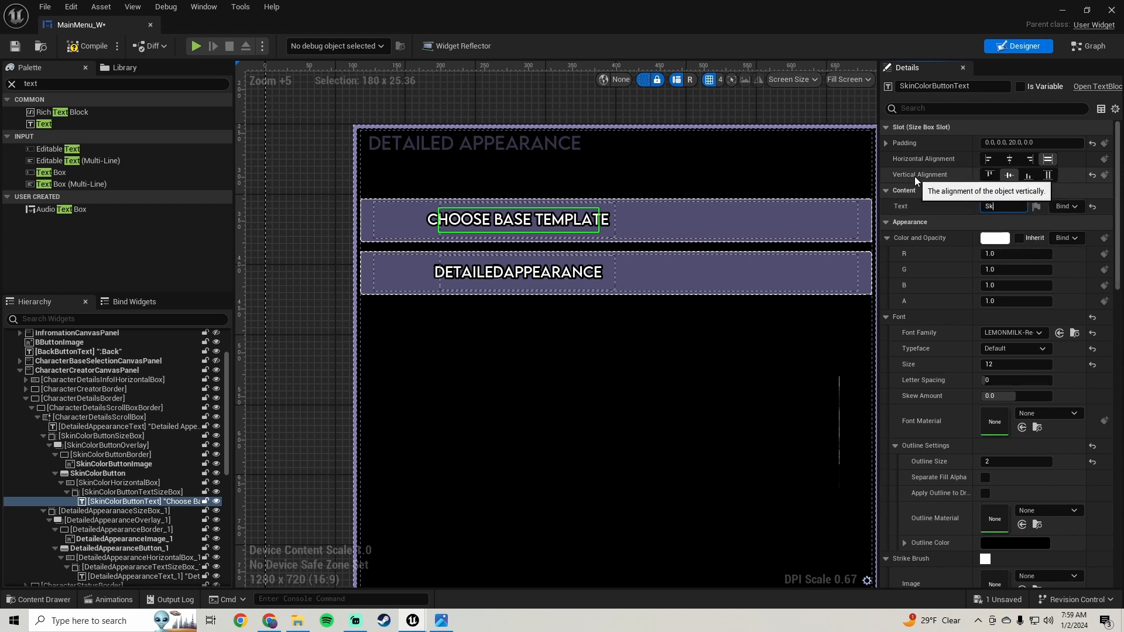
text(in Color)
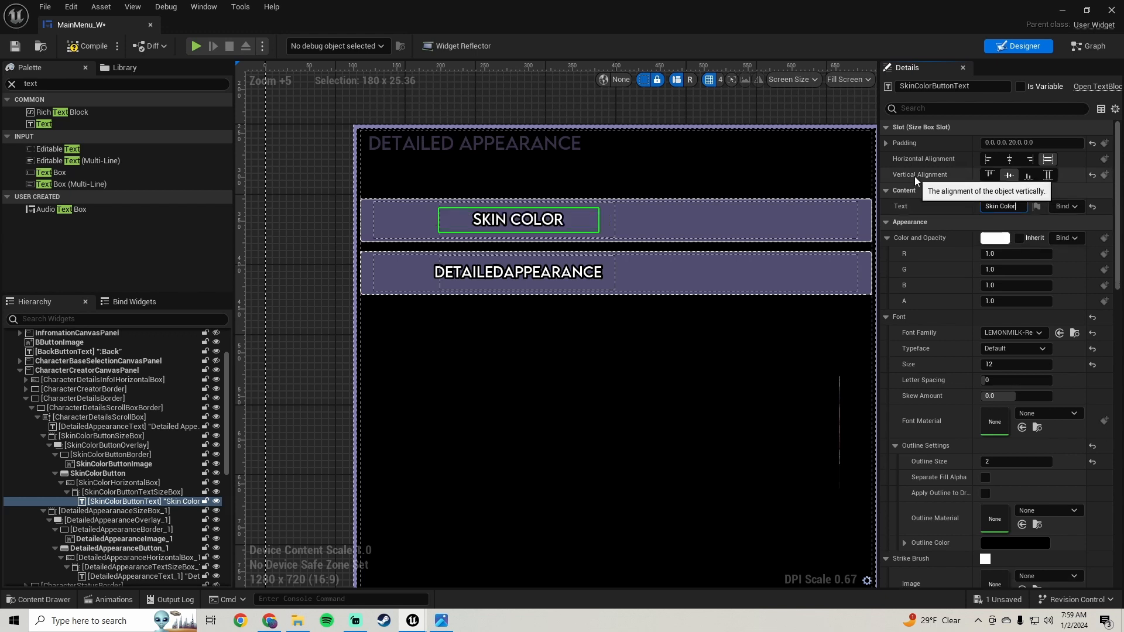
scroll(613, 289, down, 3)
right_drag(615, 285, 518, 275)
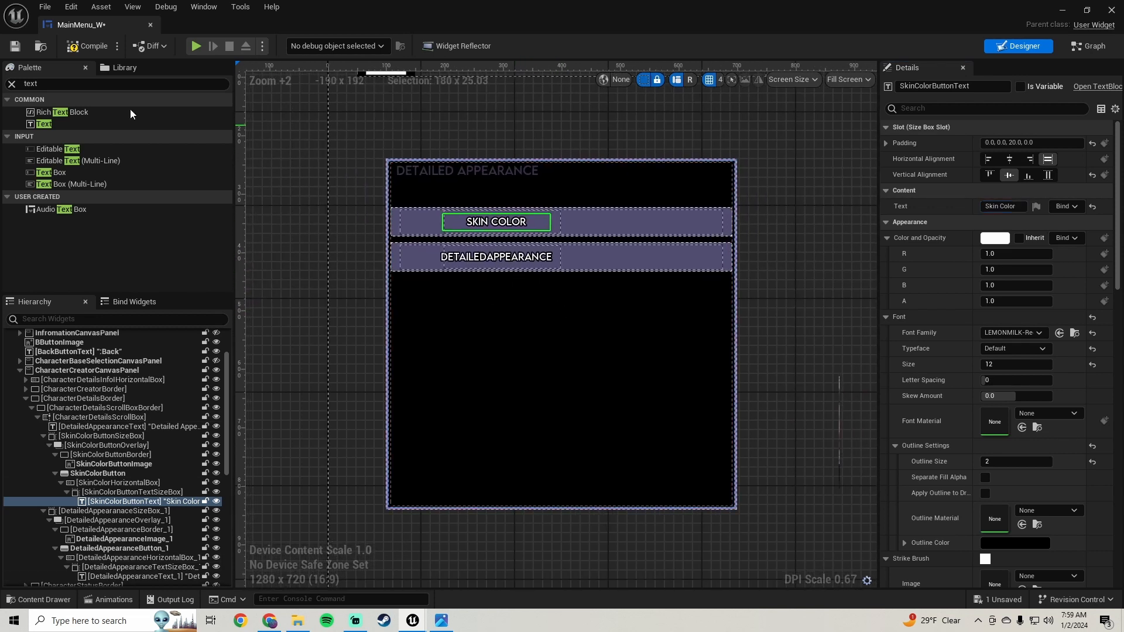
click(16, 46)
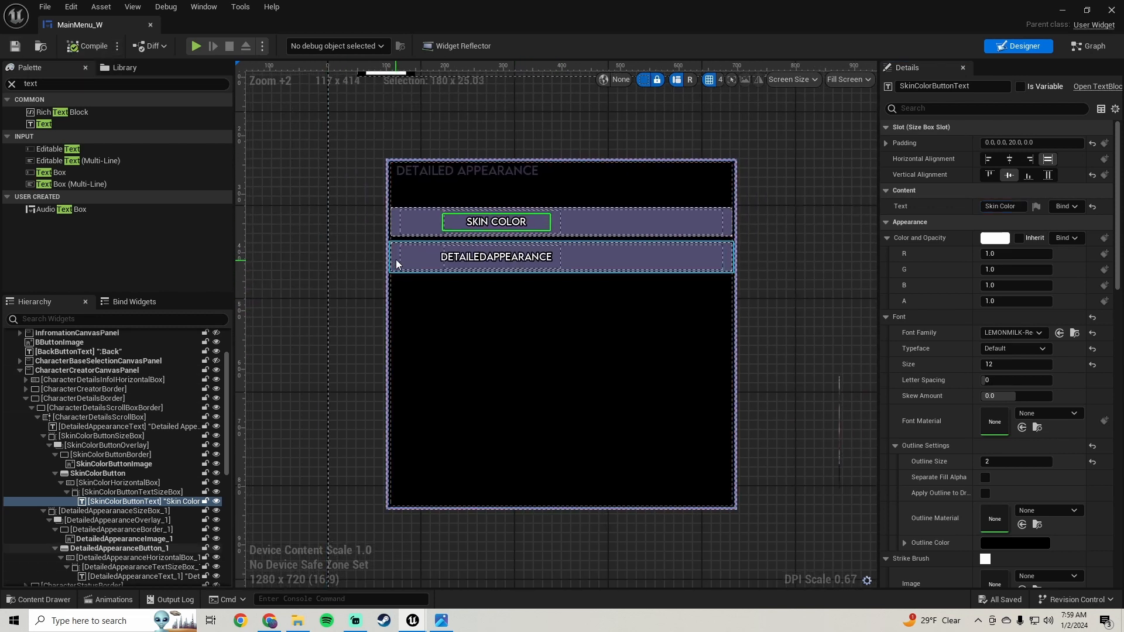
Rename DetailedAppearanaceSizeBox_1, the size box of the second button in the Detailed Appearance panel, as FaceButtonSizeBox
click(402, 262)
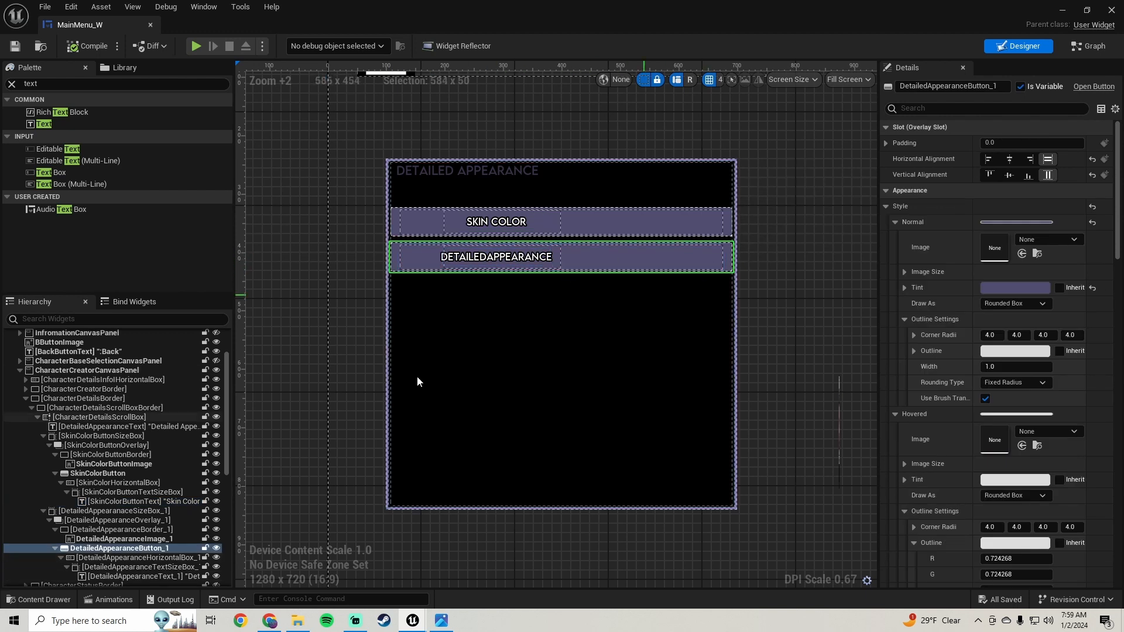
scroll(101, 455, down, 6)
scroll(116, 430, up, 2)
scroll(131, 448, up, 2)
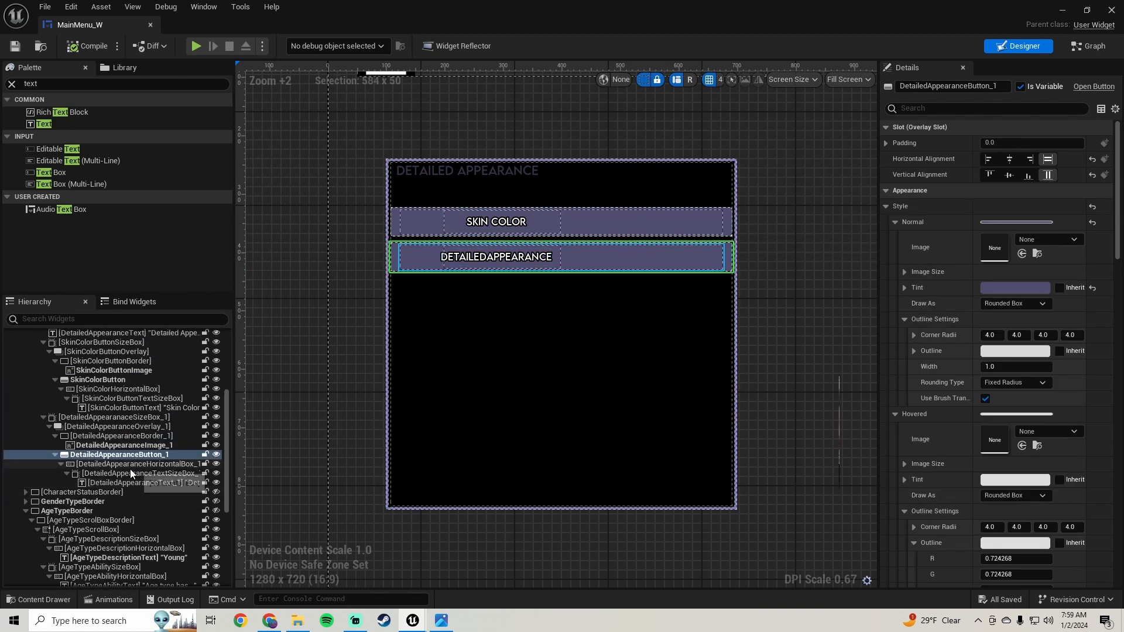
click(140, 416)
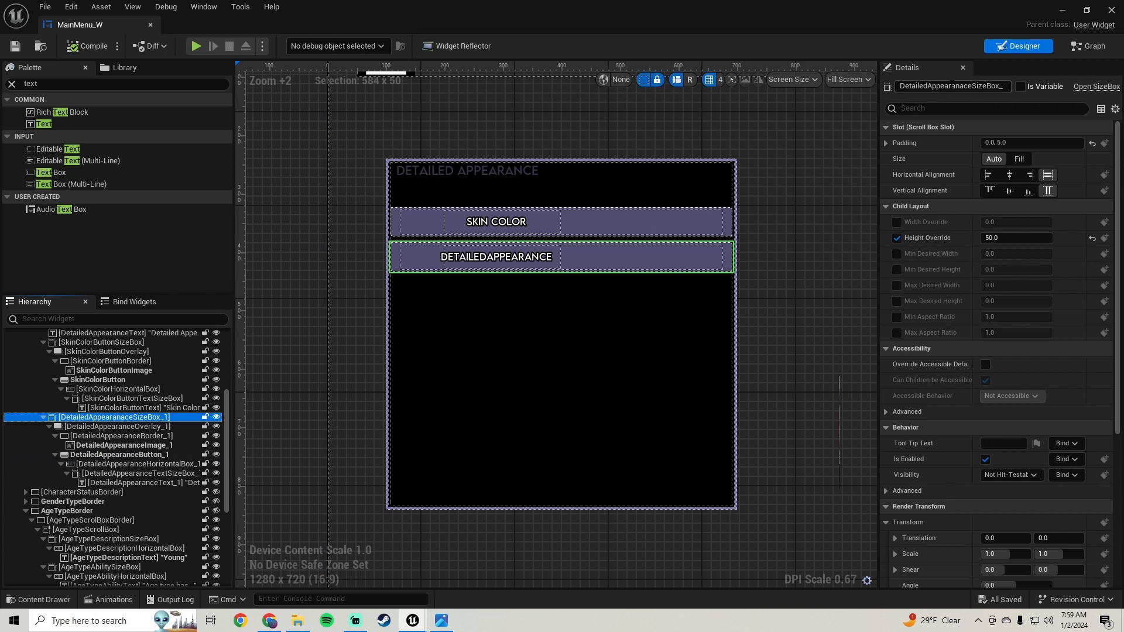
click(950, 86)
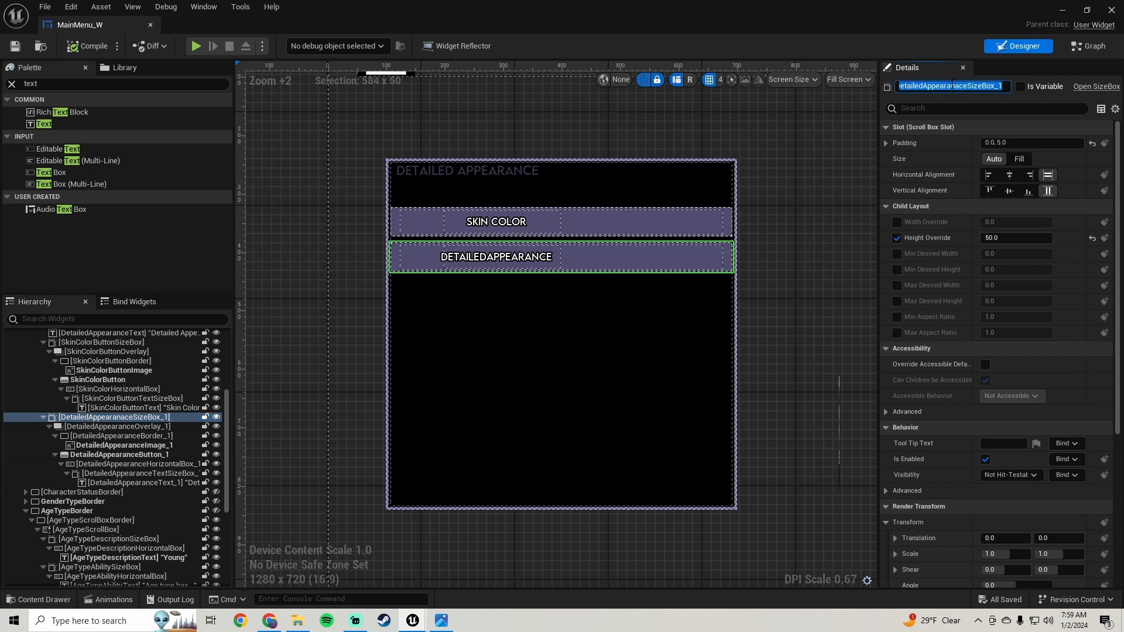
text(F)
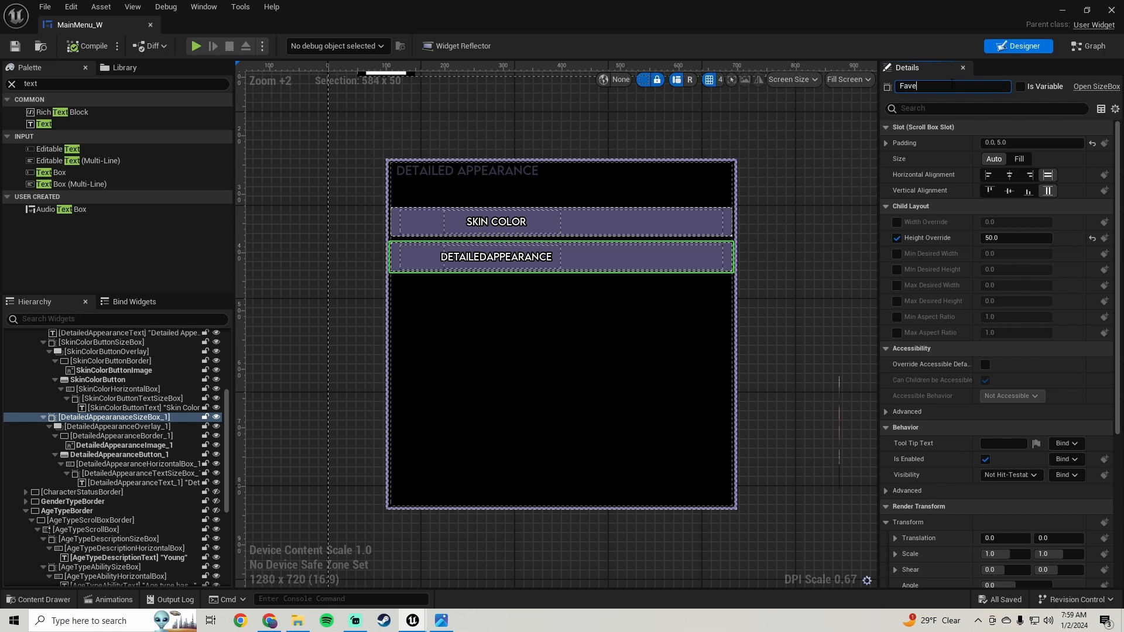
text(aceButtonSizeBox)
key(Return)
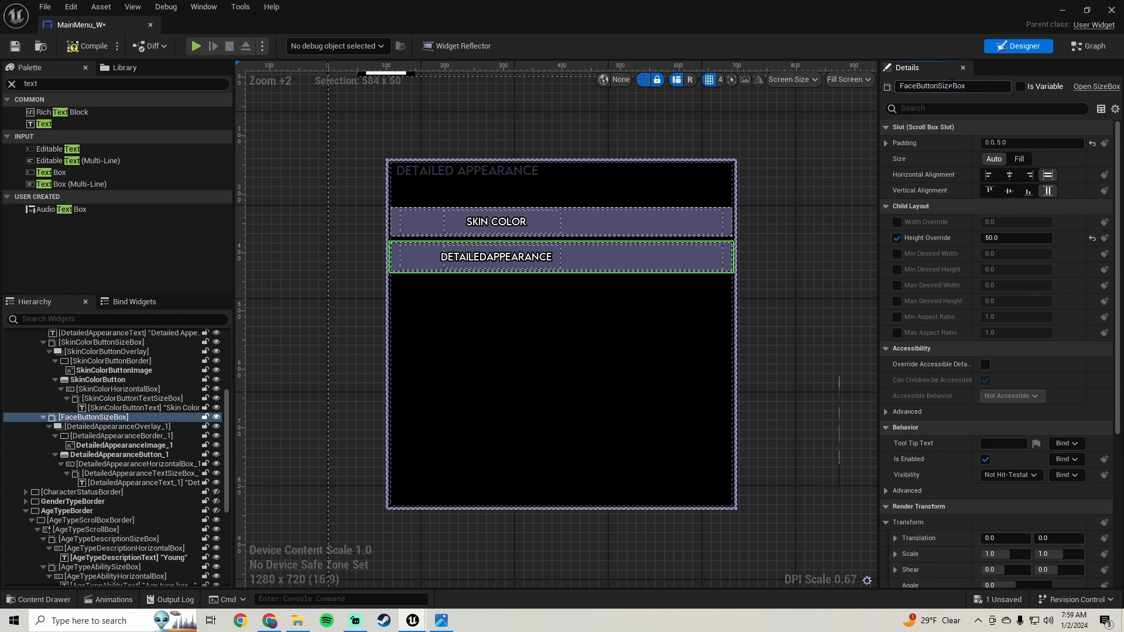
Rename DetailedAppearanceOverlay_1 inside FaceButtonSizeBox as FaceButtonOverlay
click(117, 426)
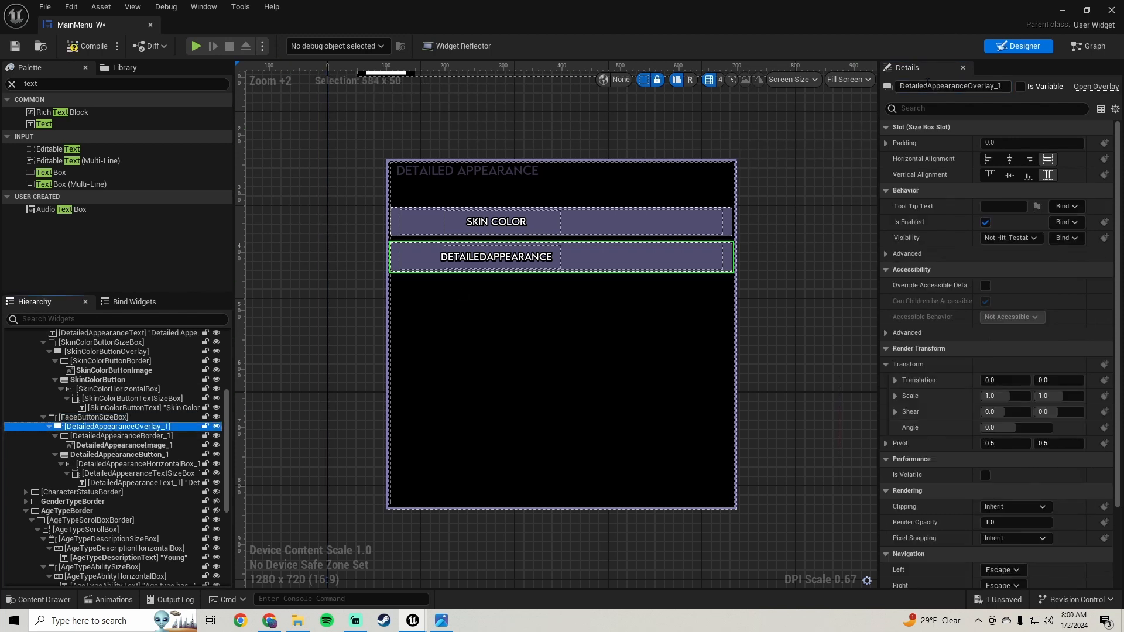
click(931, 86)
text(Face)
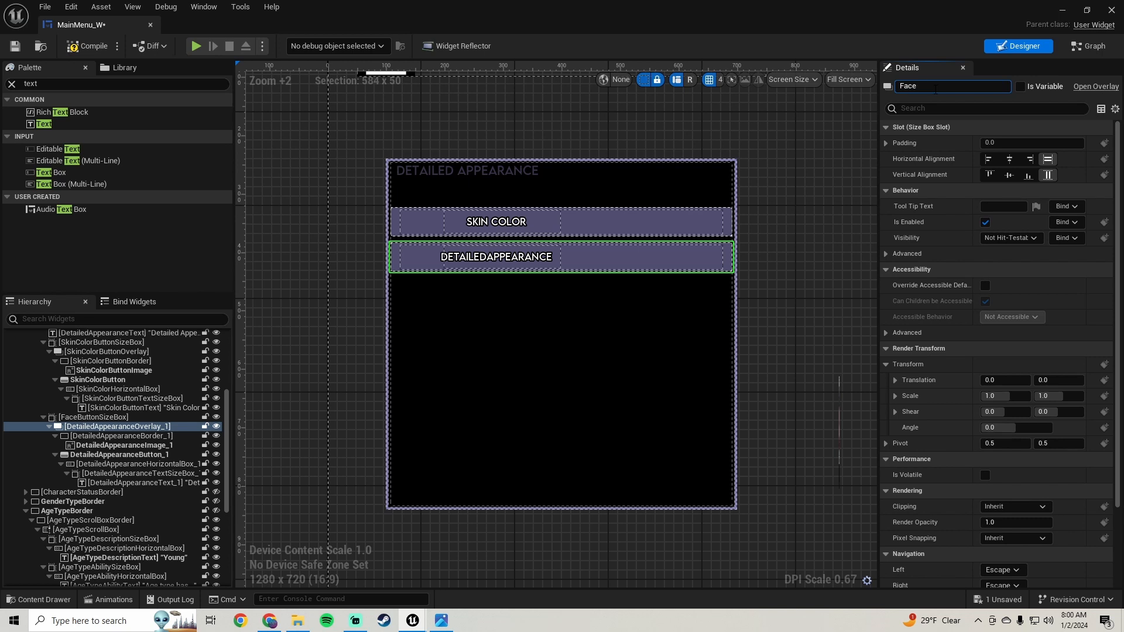
text(ButtonOverlay)
key(Return)
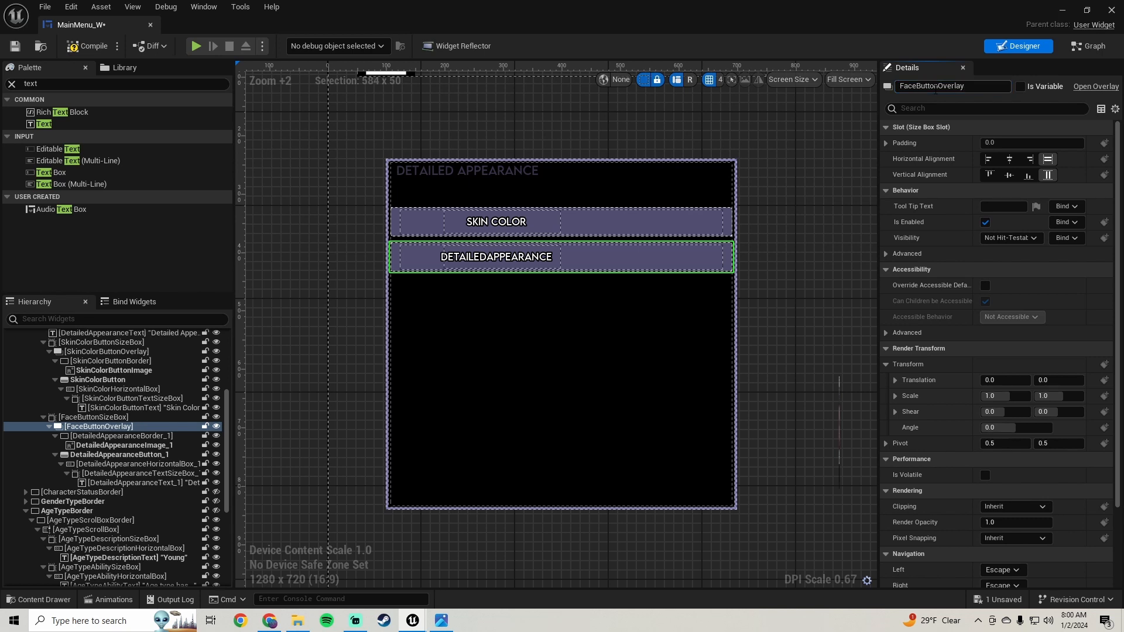
Rename DetailedAppearanceBorder_1 as FaceButtonBorder and its child DetailedAppearanceImage_1 as FaceButtonImage
click(135, 436)
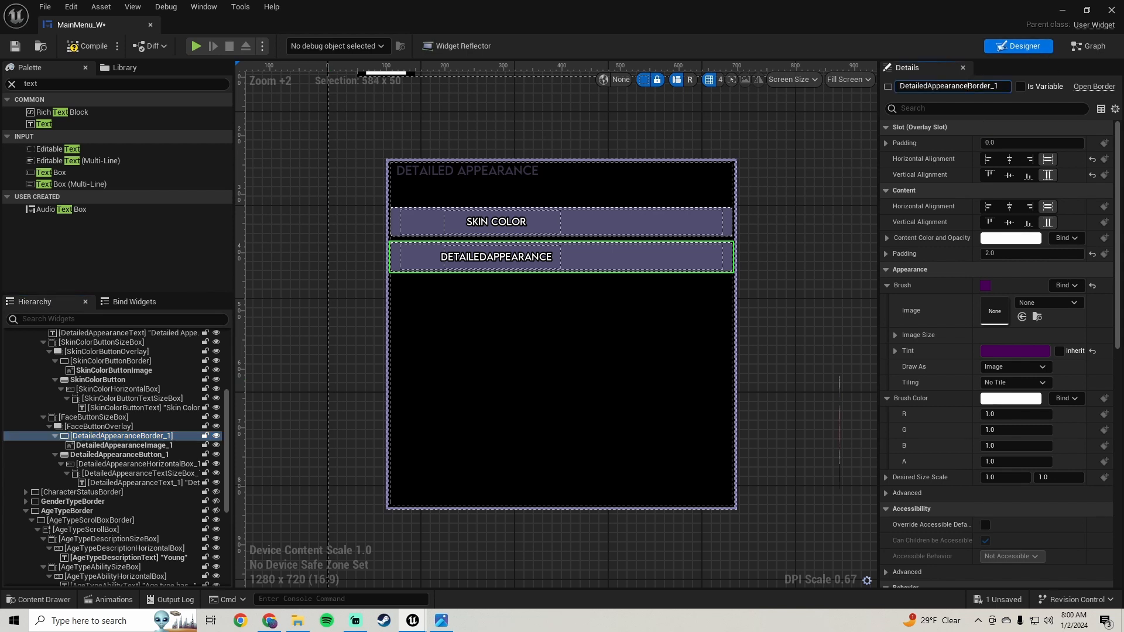
double_click(969, 86)
text(FaceButtonBorder)
key(Return)
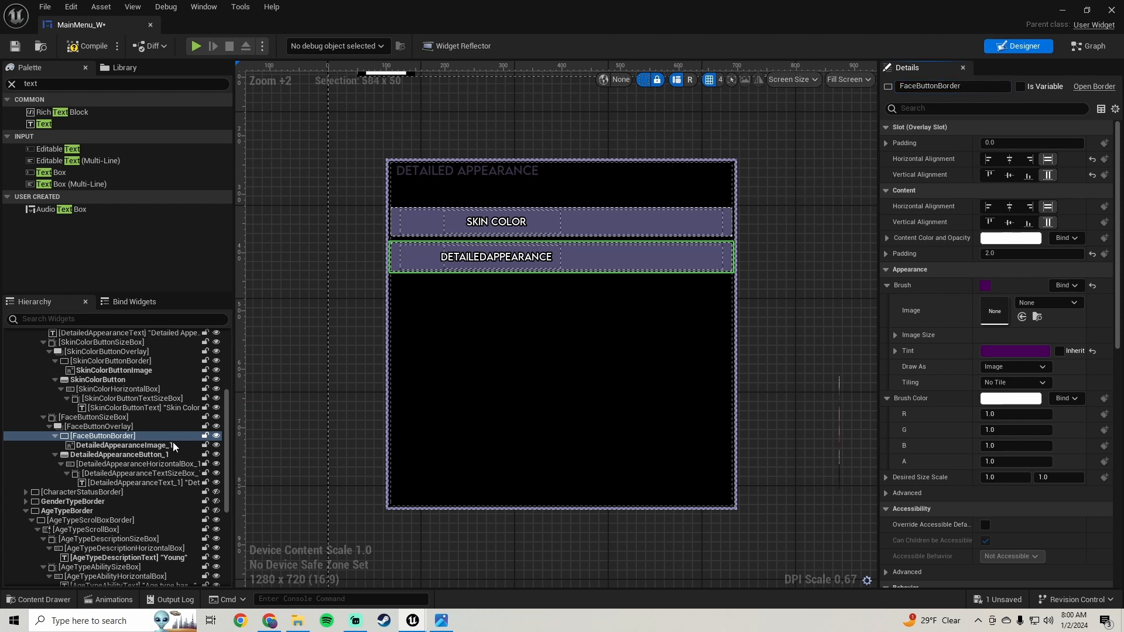
click(144, 445)
double_click(948, 86)
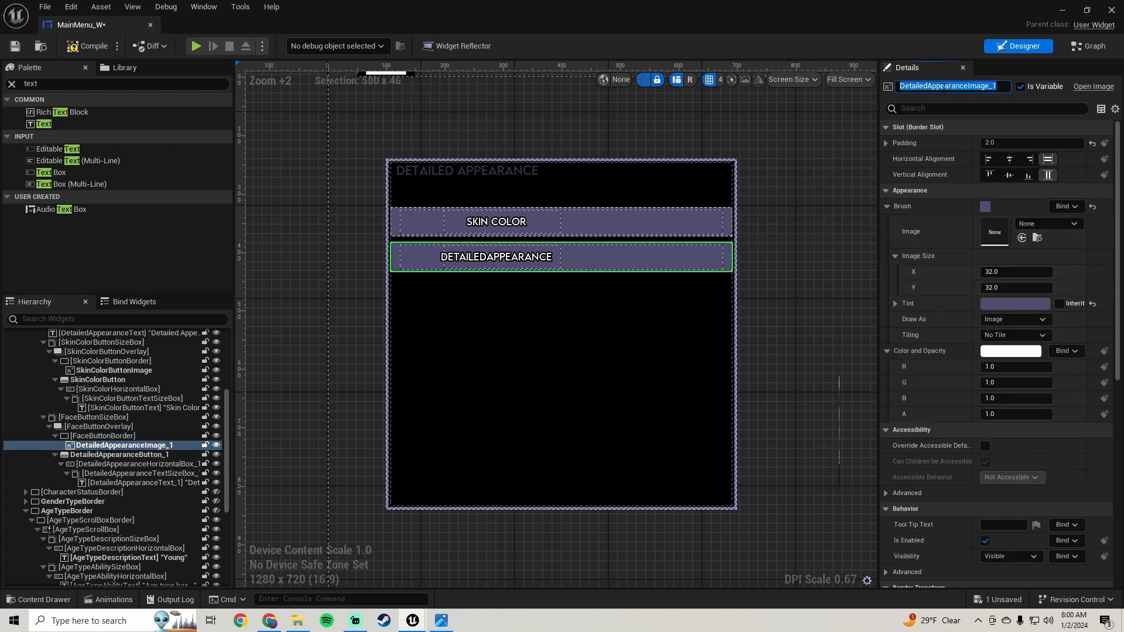
key(BackSpace)
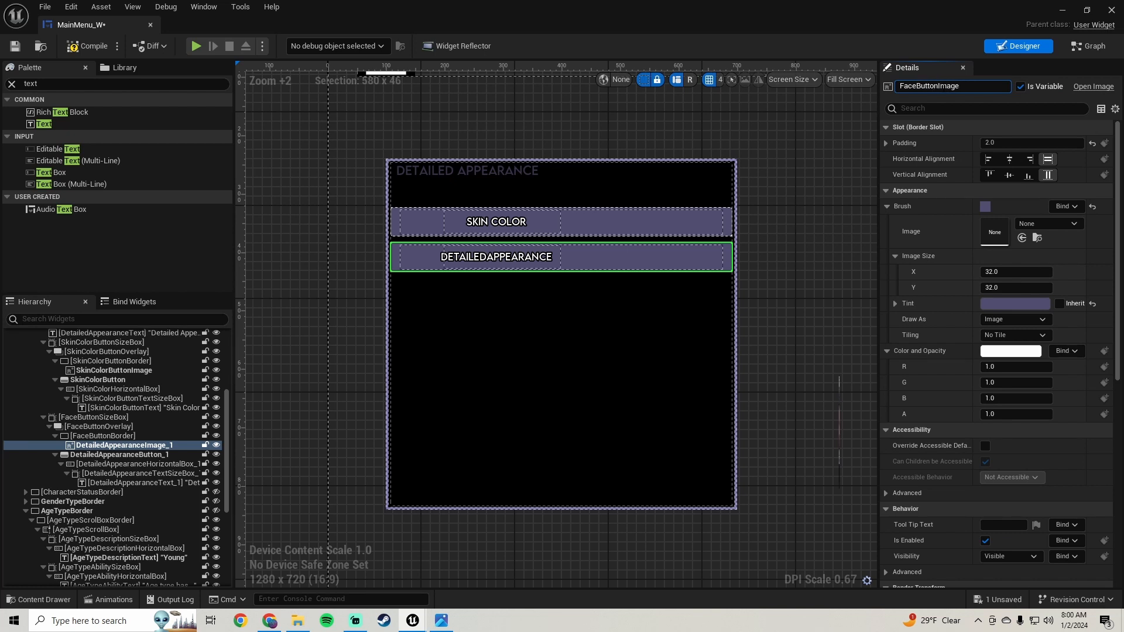
key(Return)
Rename DetailedAppearanceButton_1 as FaceButton and its child DetailedAppearanceHorizontalBox_1 as FaceButtonHorizontalBox
click(135, 454)
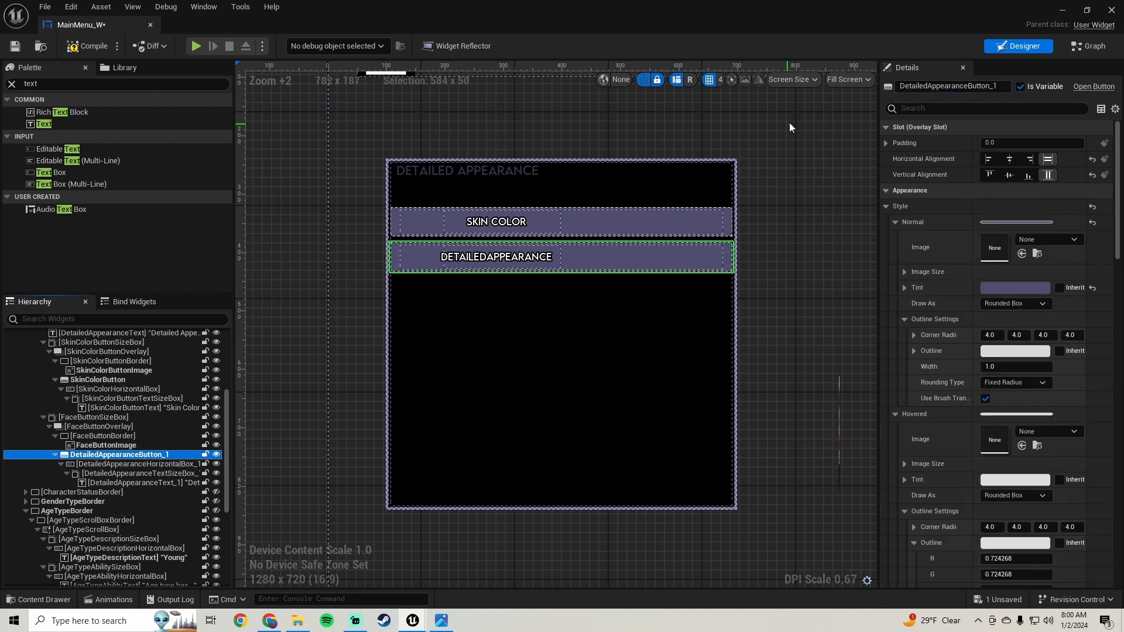
click(965, 87)
text(FaceButton)
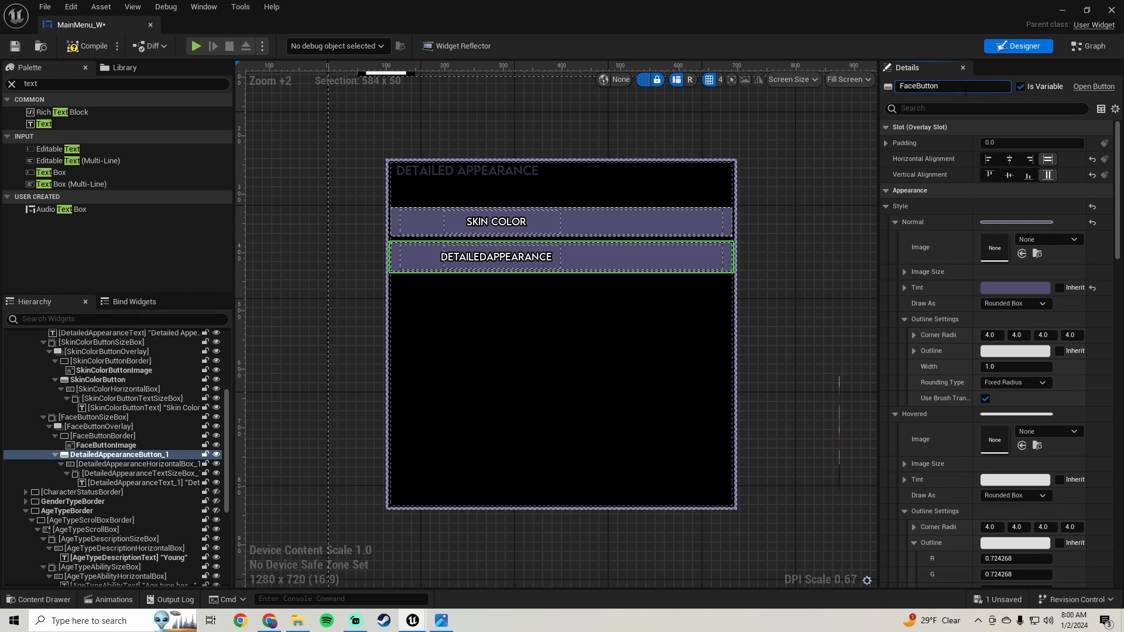
key(Return)
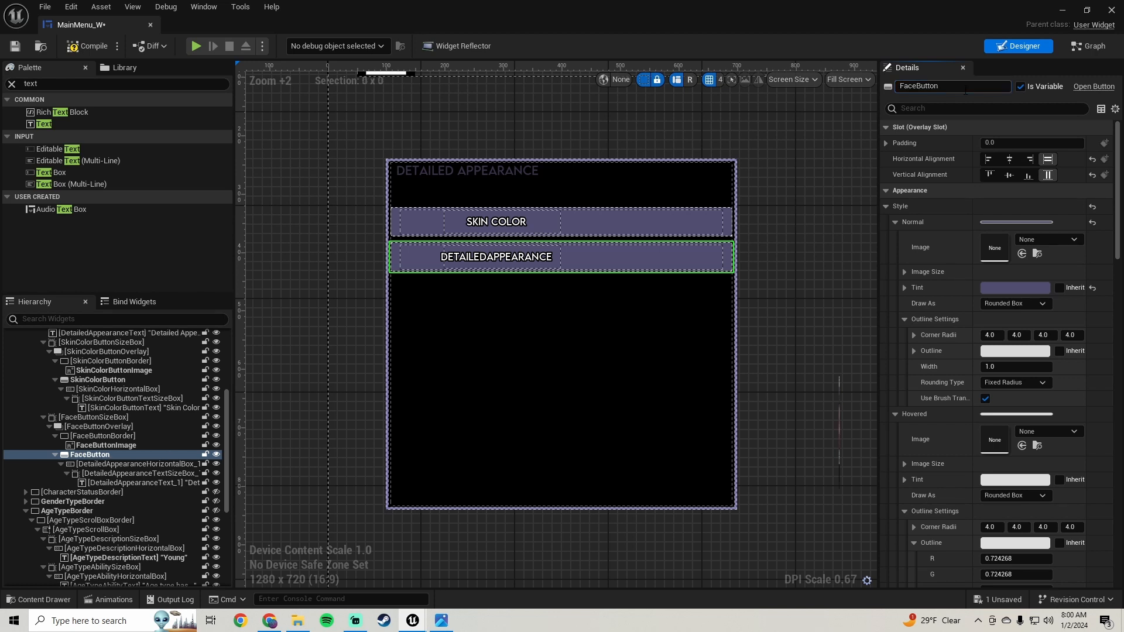
click(128, 463)
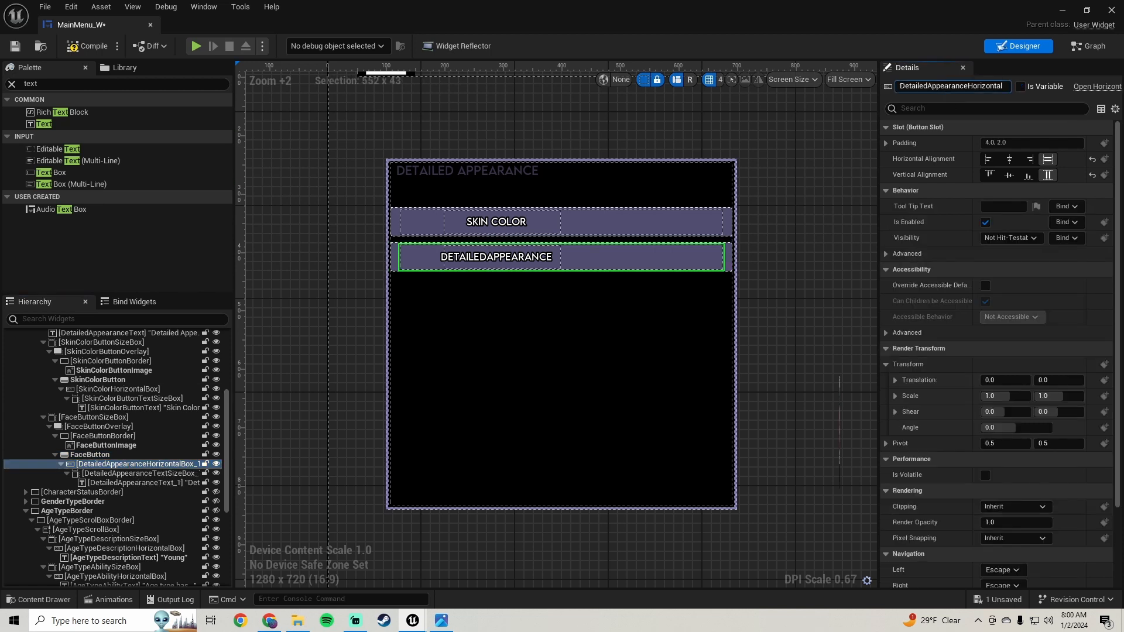
click(948, 86)
text(FaceButtonHorizontalBox)
key(Return)
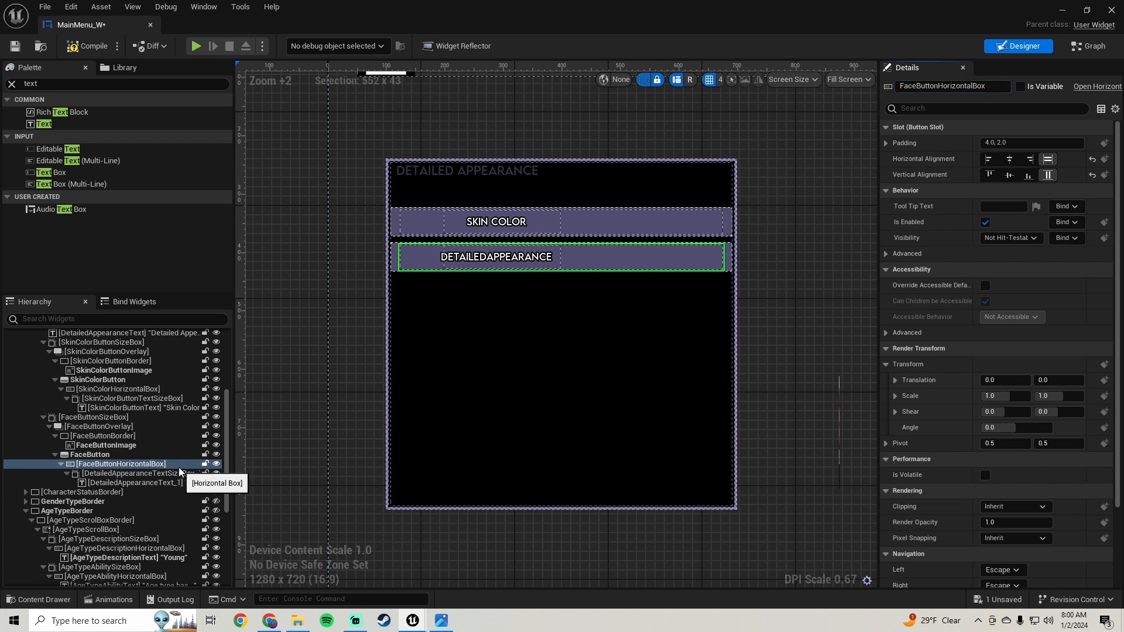
Rename DetailedAppearanceTextSizeBox_1 inside FaceButtonHorizontalBox as FaceButtonTextSizeBox
click(144, 475)
click(970, 85)
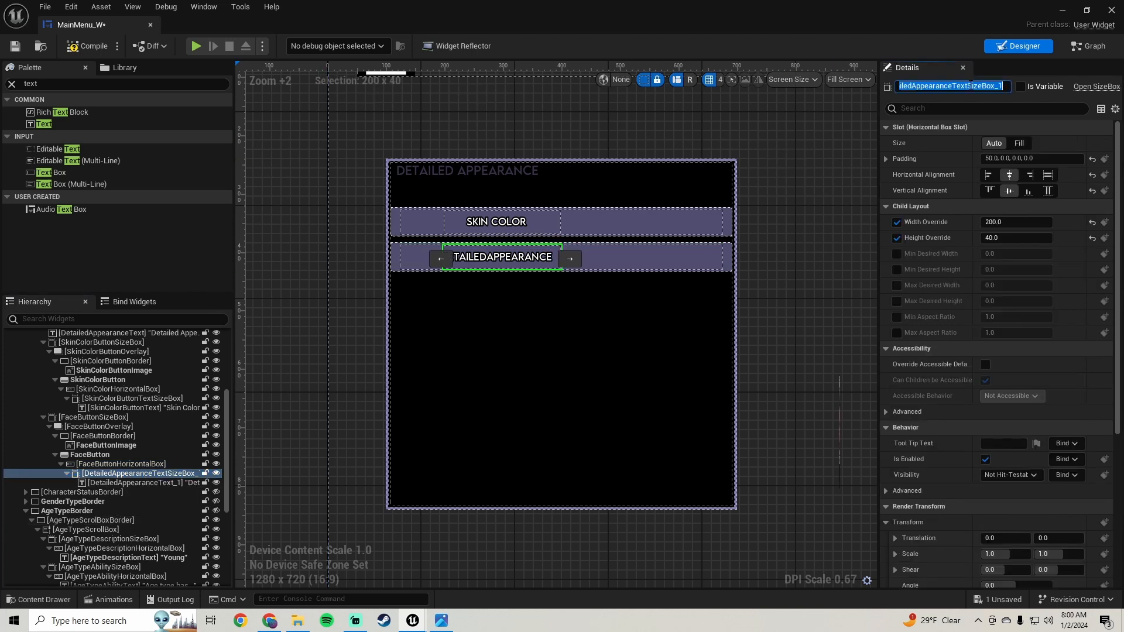
text(FaceButto)
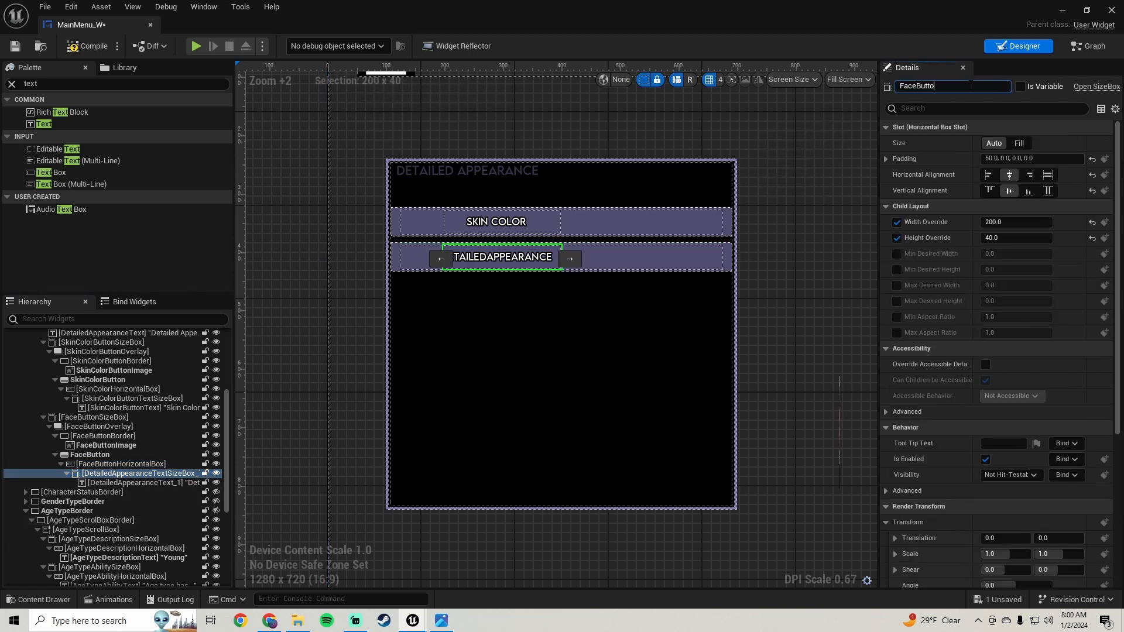
text(nTextSizeBox)
key(Return)
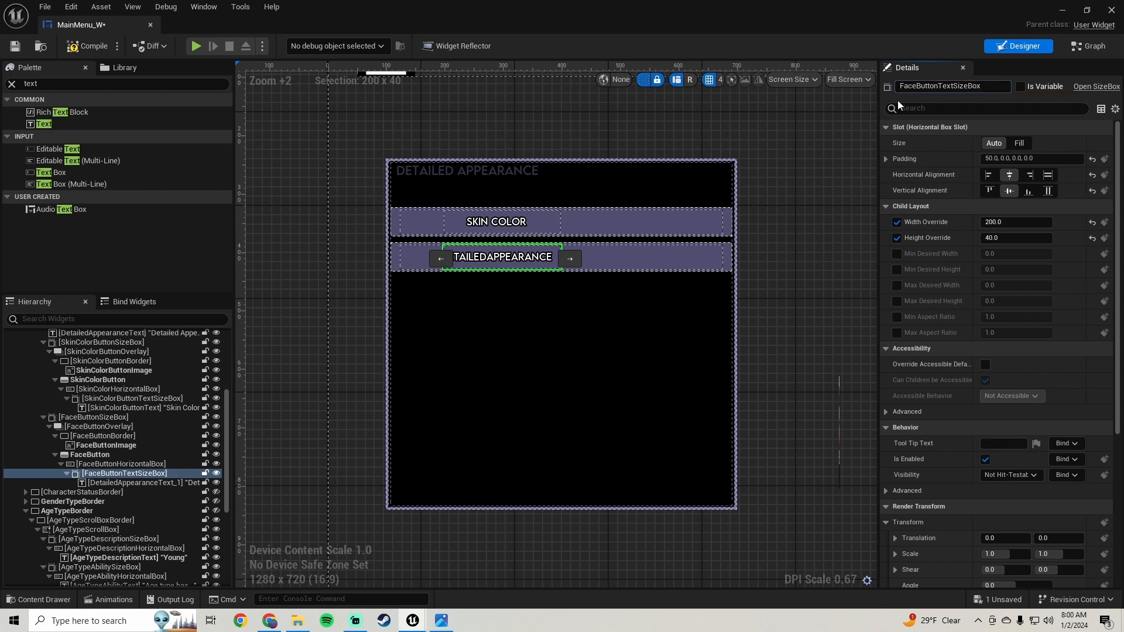
Rename the DetailedAppearanceText_1 text widget inside FaceButtonTextSizeBox as FaceButtonText
click(132, 484)
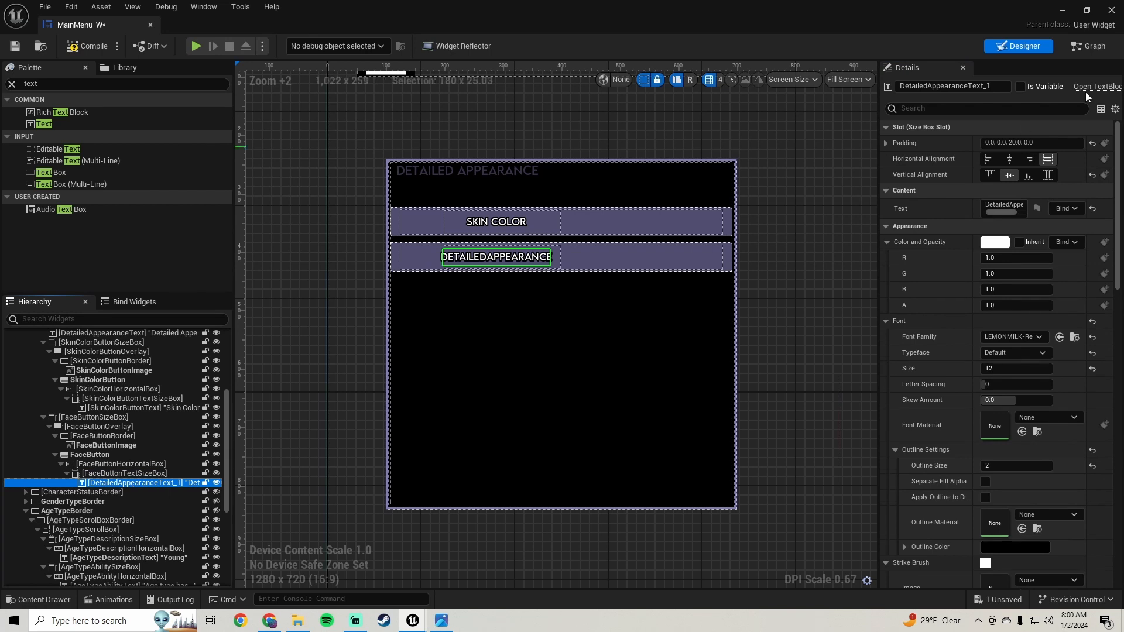
click(965, 86)
text(Fac)
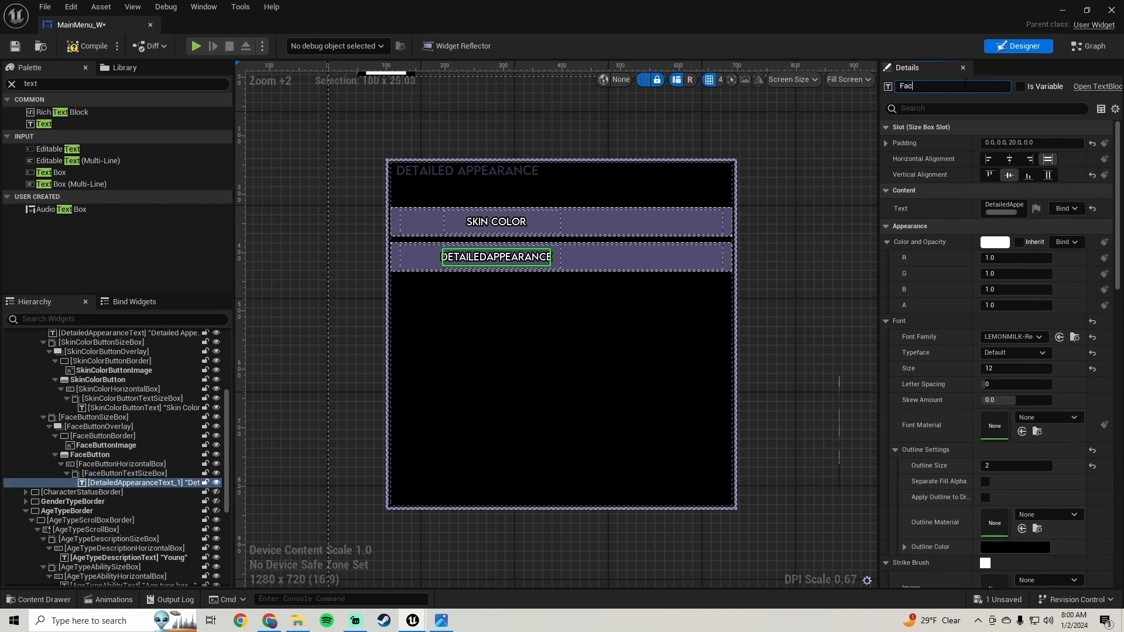
text(eButtonText)
key(Return)
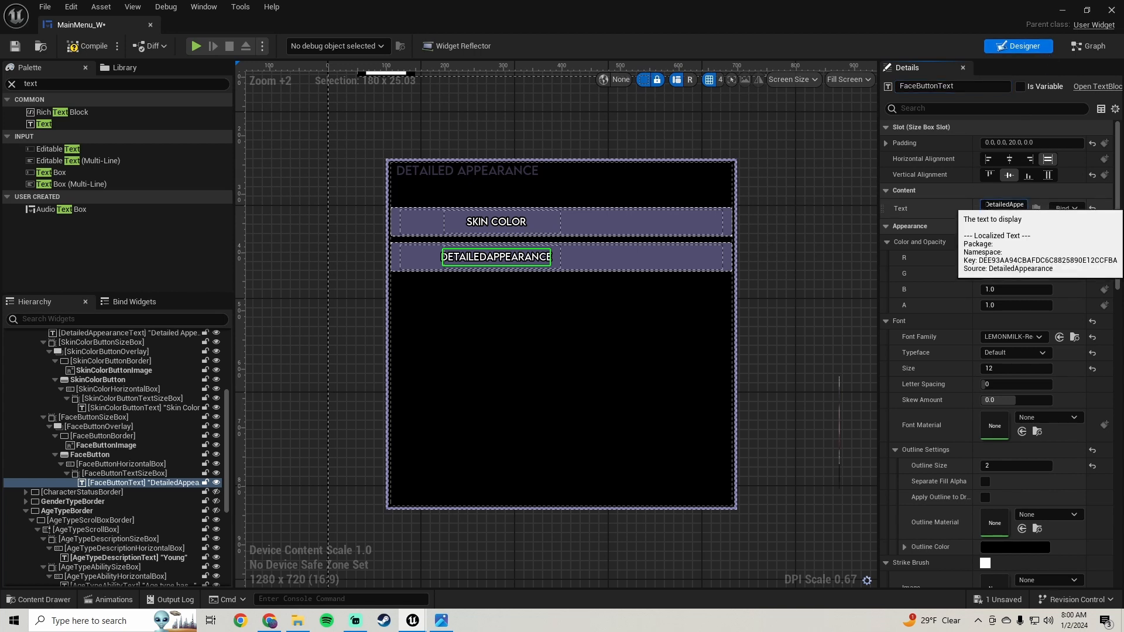
Set the FaceButtonText label to "Face", then compile and save the MainMenu_W widget
click(1002, 208)
text(Face)
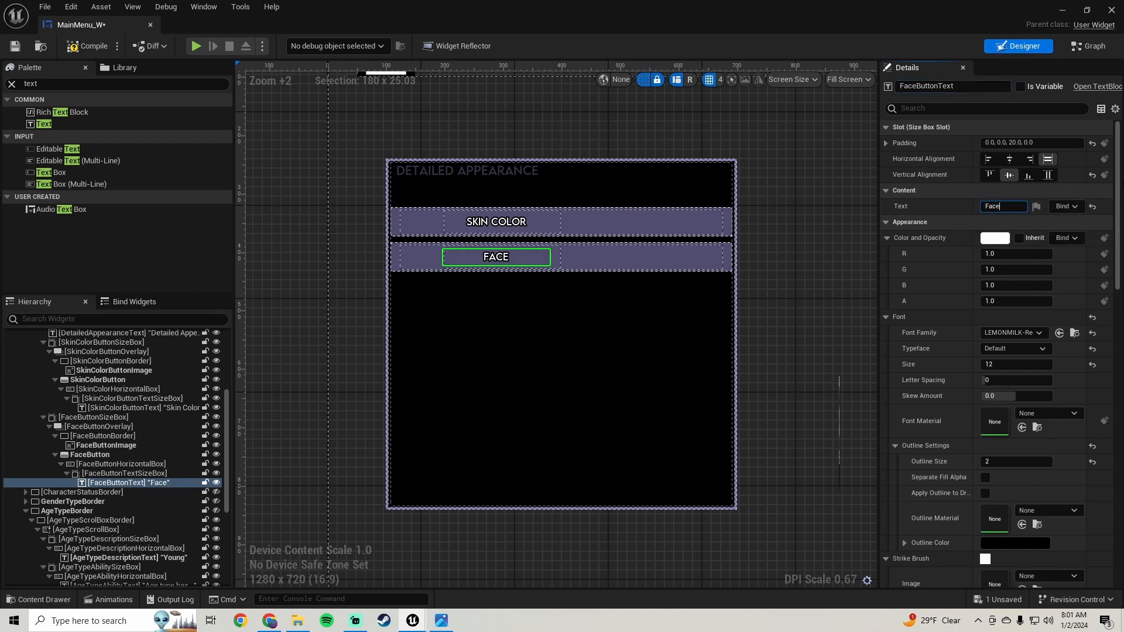
click(75, 48)
key(ctrl+s)
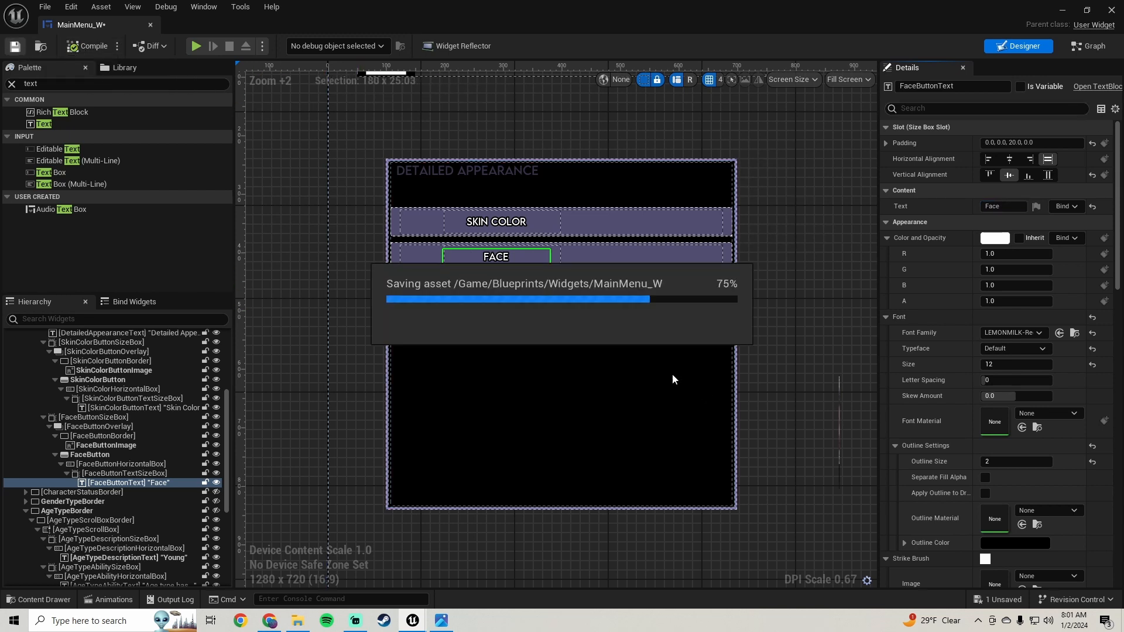
Duplicate FaceButtonSizeBox with all its children to add a third button row under Detailed Appearance
scroll(605, 339, down, 5)
scroll(547, 308, up, 4)
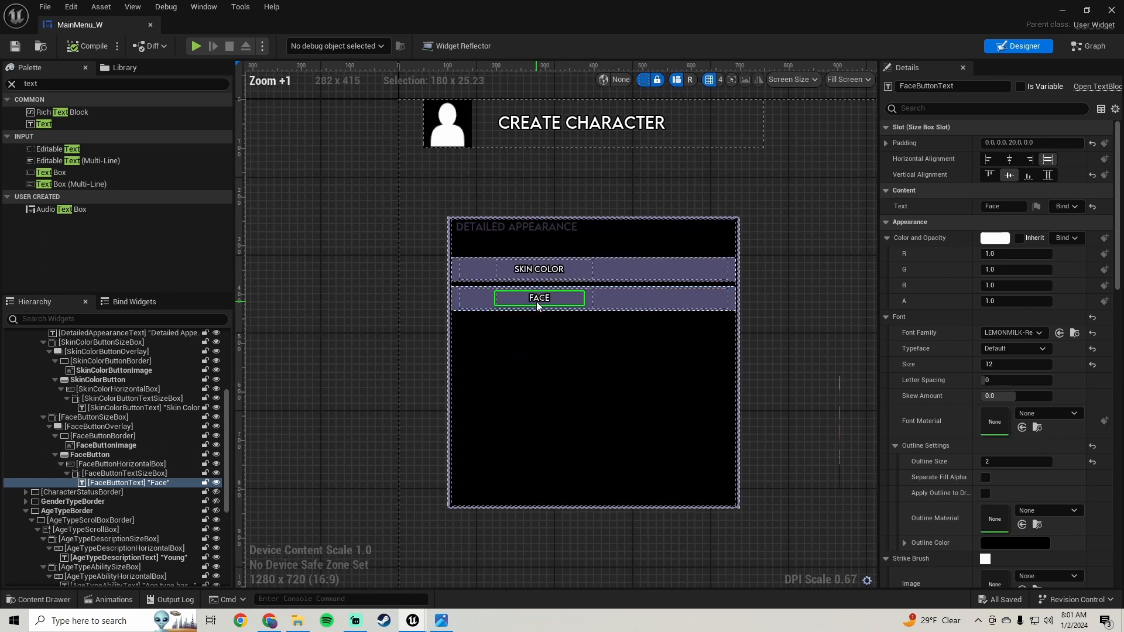
click(456, 285)
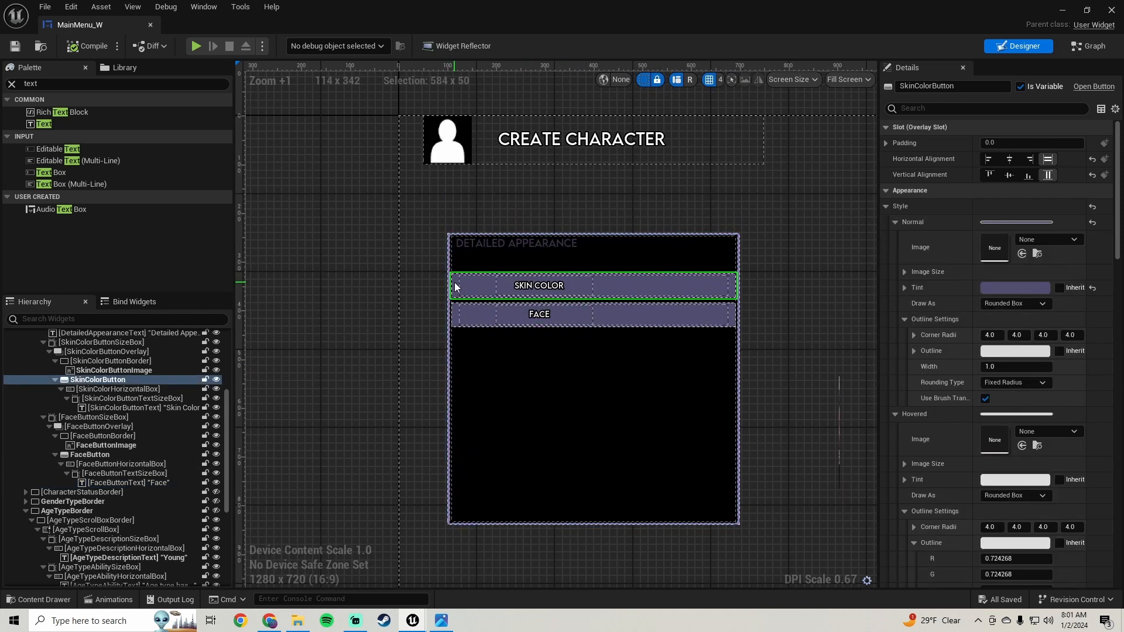
click(457, 317)
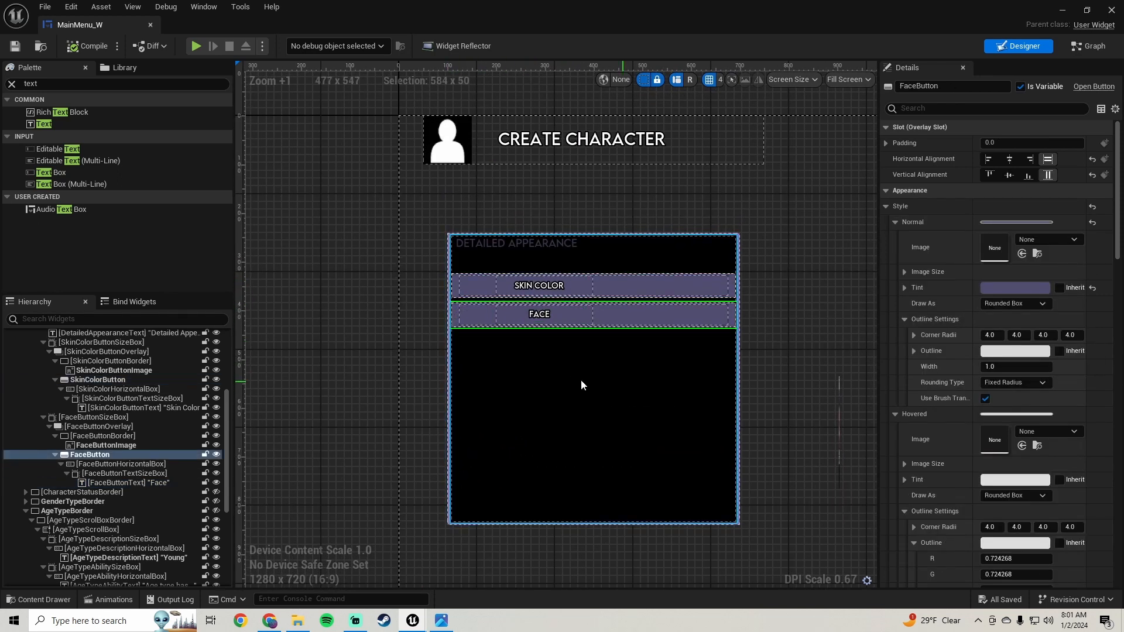
click(89, 418)
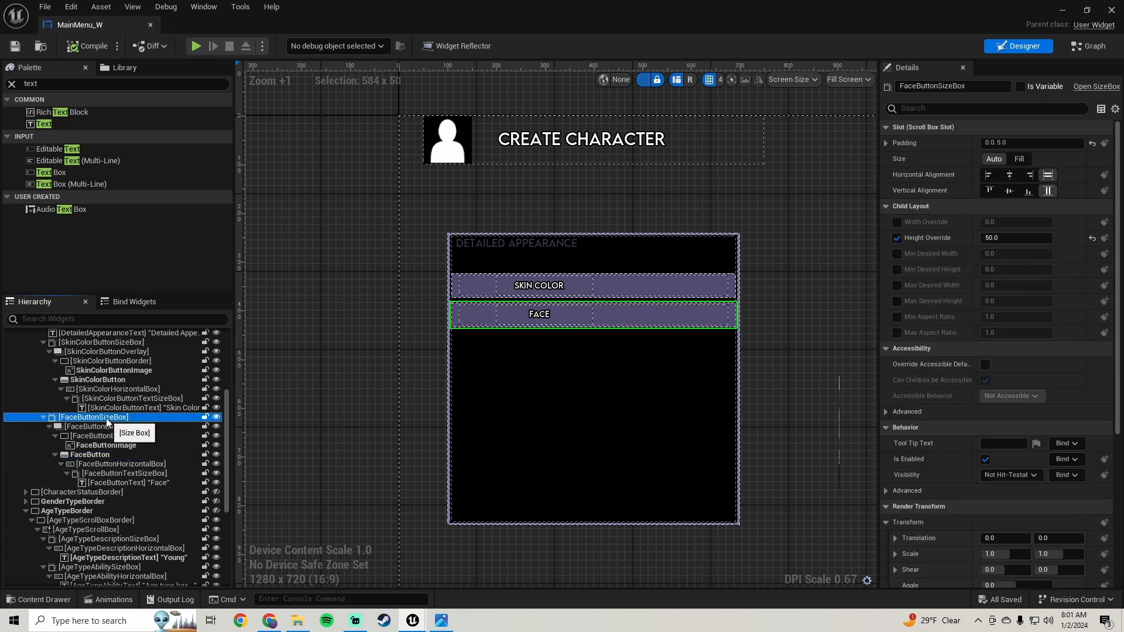
right_click(107, 418)
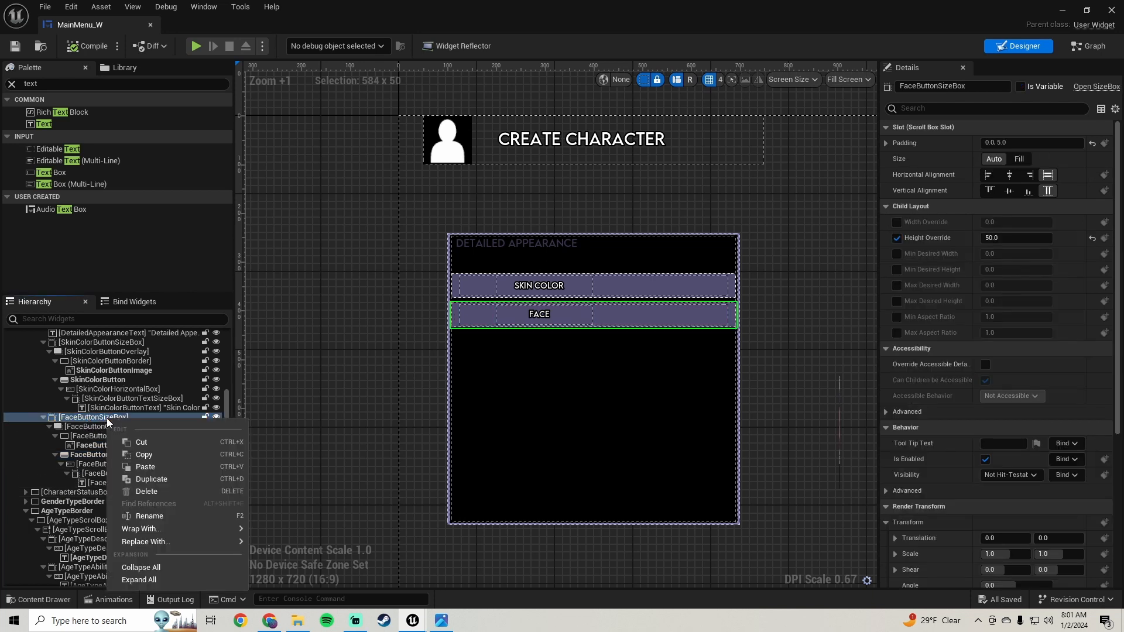
click(176, 479)
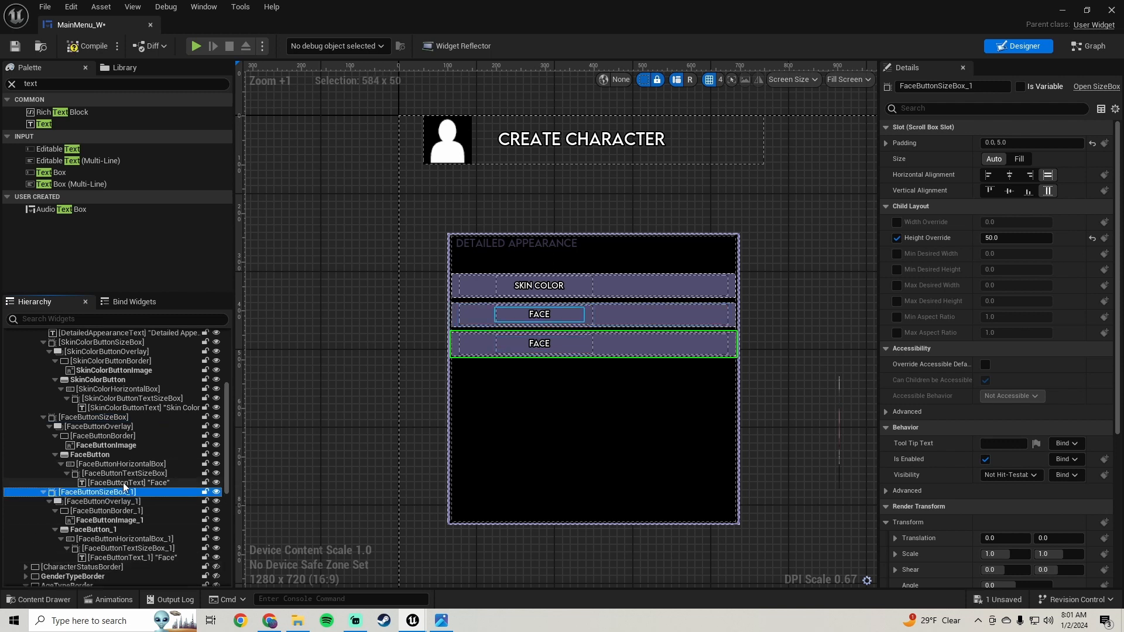
Set the duplicated size box's top padding to 50, then compile and save the widget
click(887, 144)
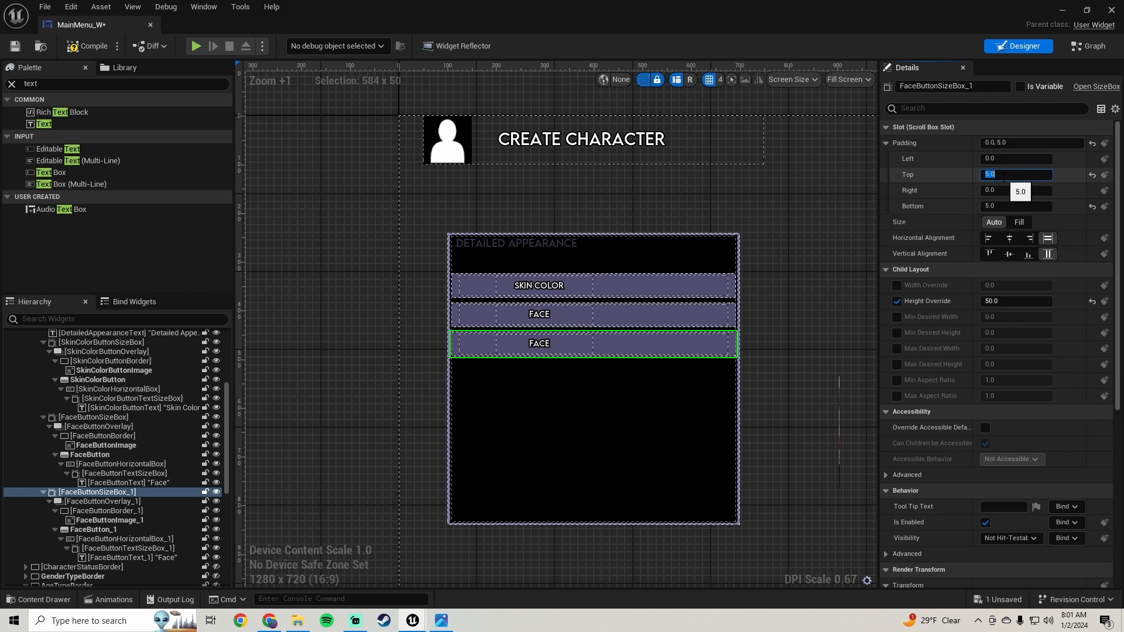
key(Return)
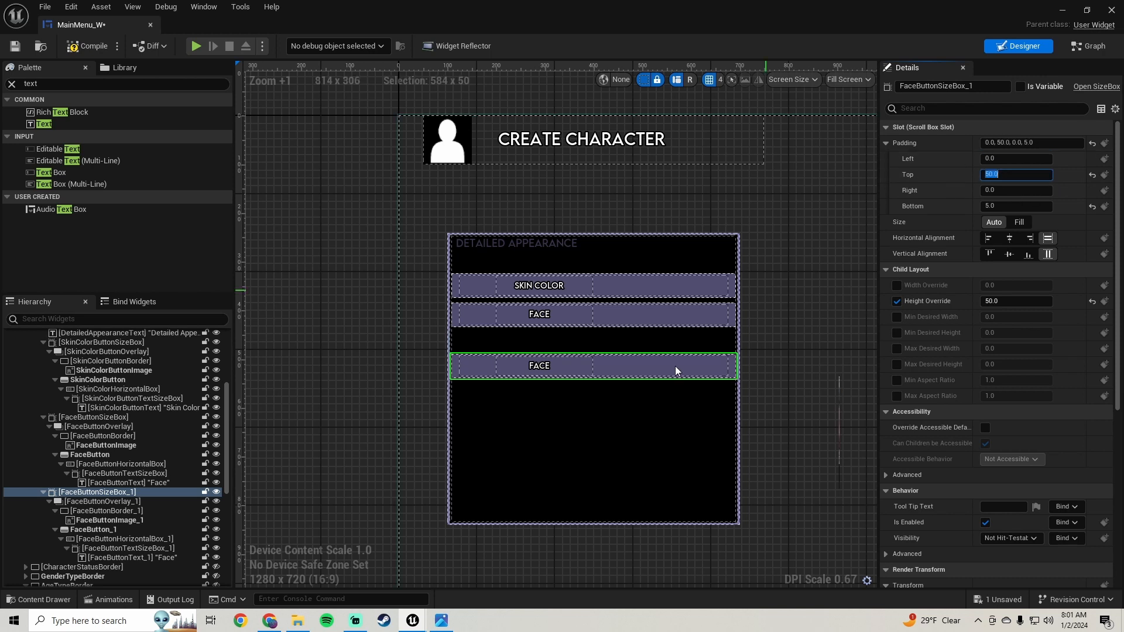
scroll(561, 438, up, 2)
right_drag(573, 432, 521, 351)
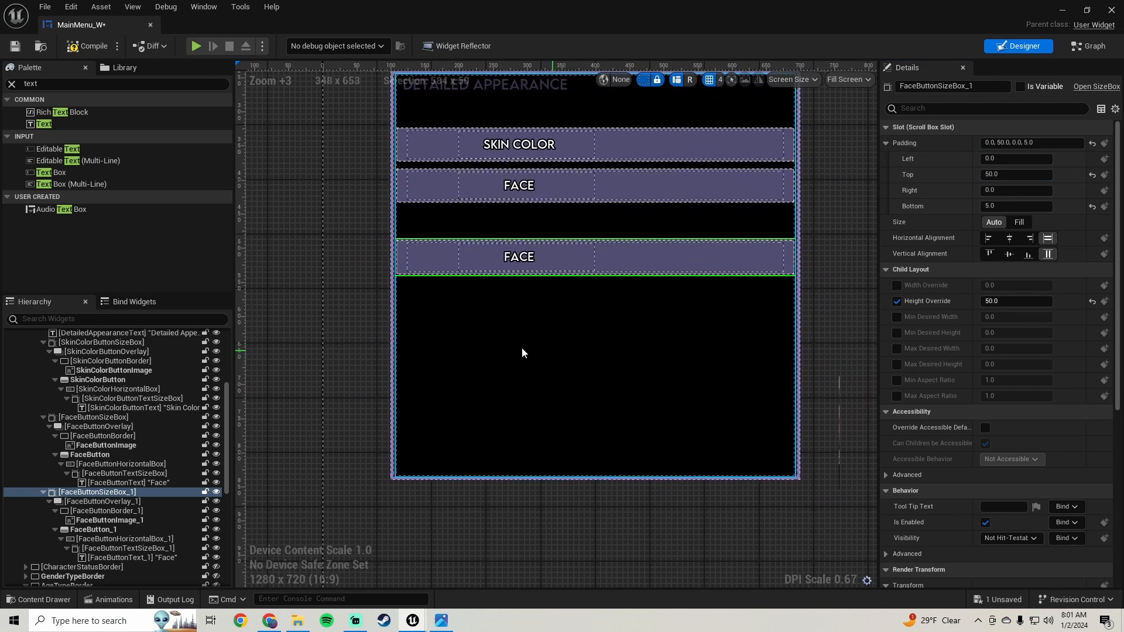
click(105, 46)
click(14, 46)
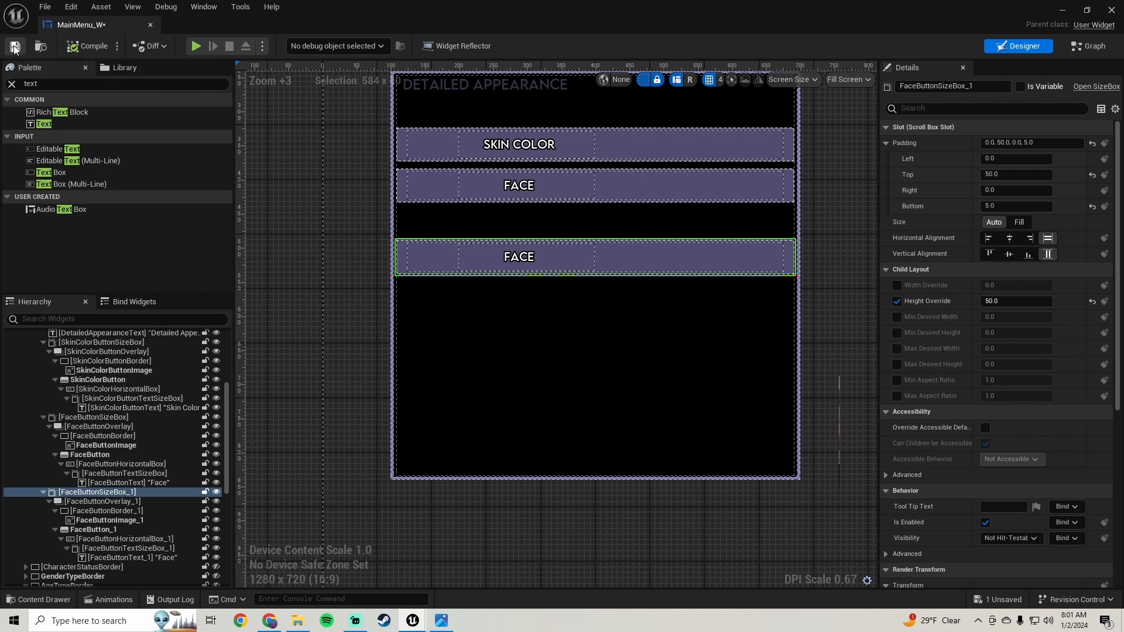
scroll(373, 416, down, 1)
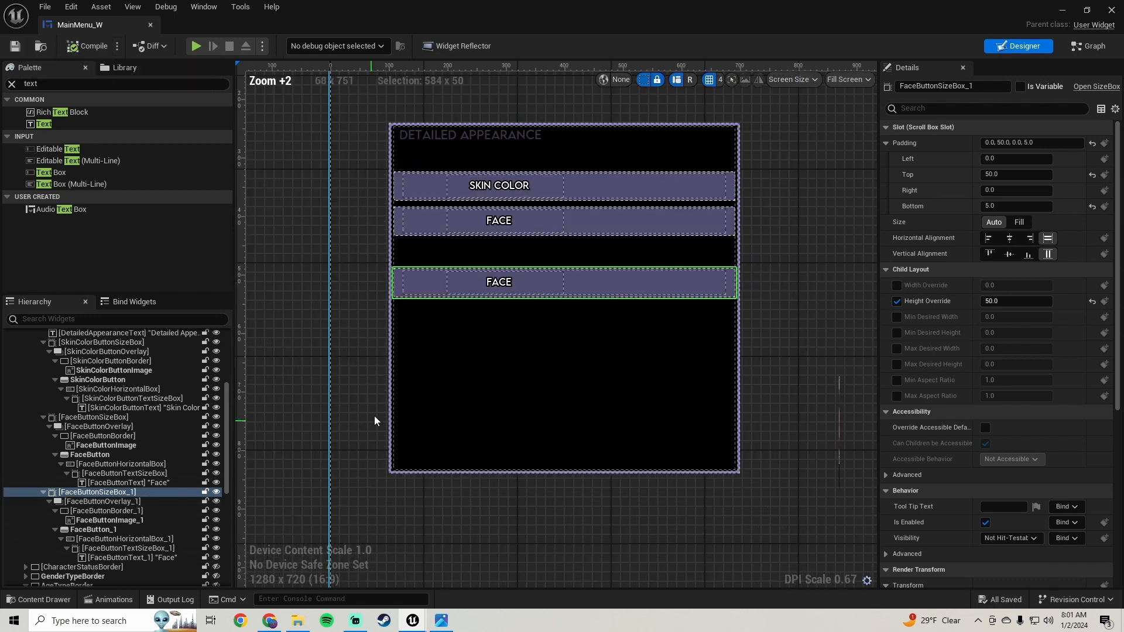
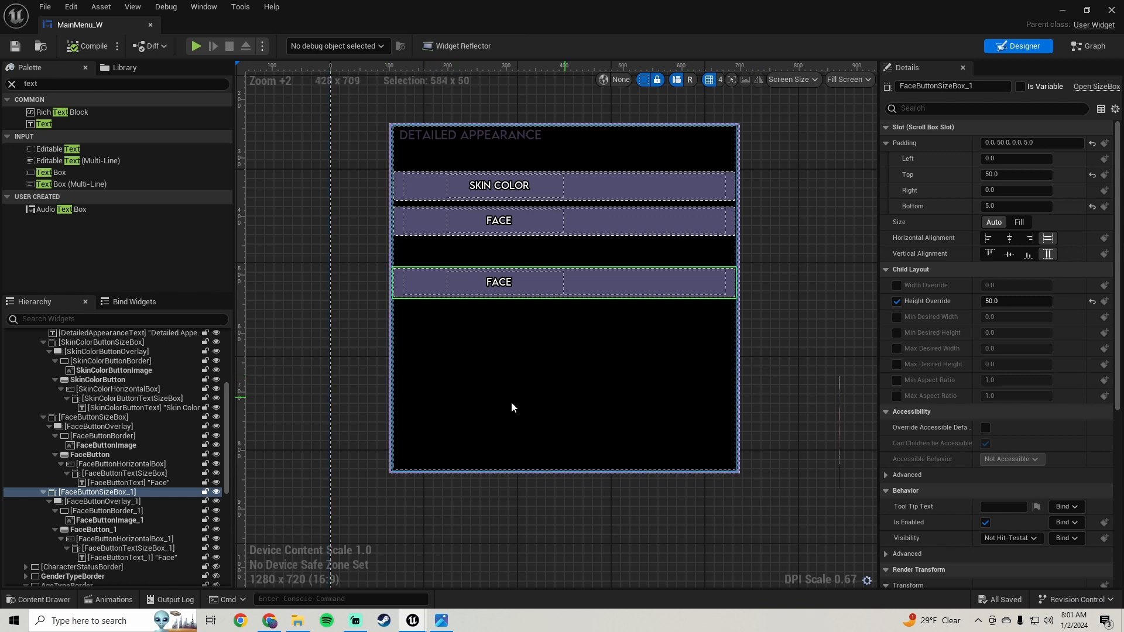
Rename the duplicated size box FaceButtonSizeBox_1 as HairButtonSizeBox
click(398, 286)
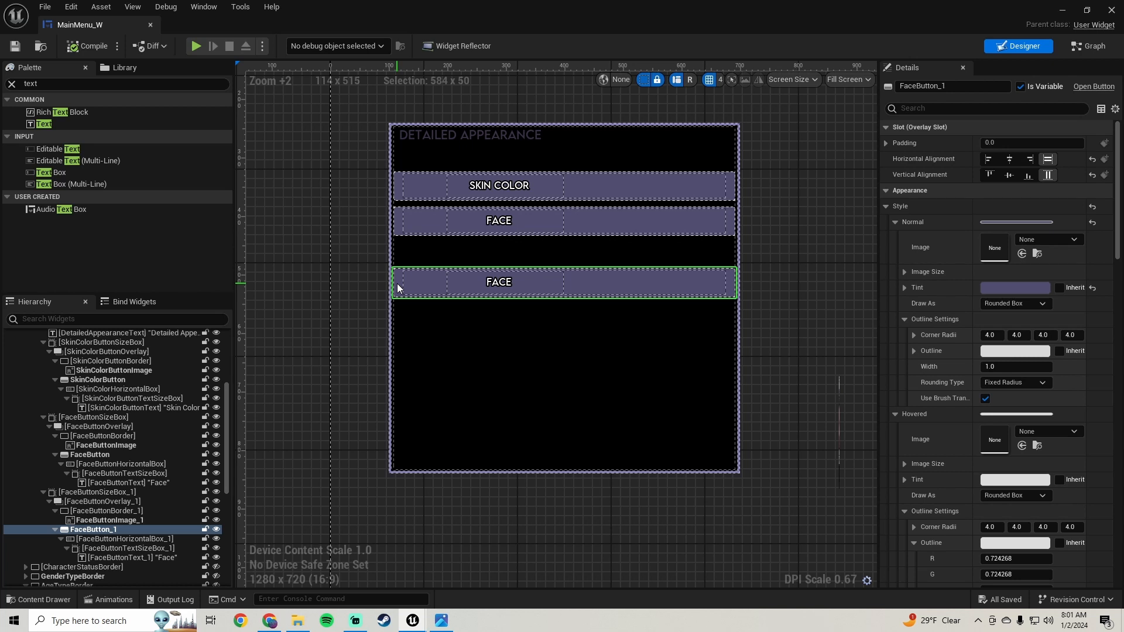
click(103, 493)
click(962, 87)
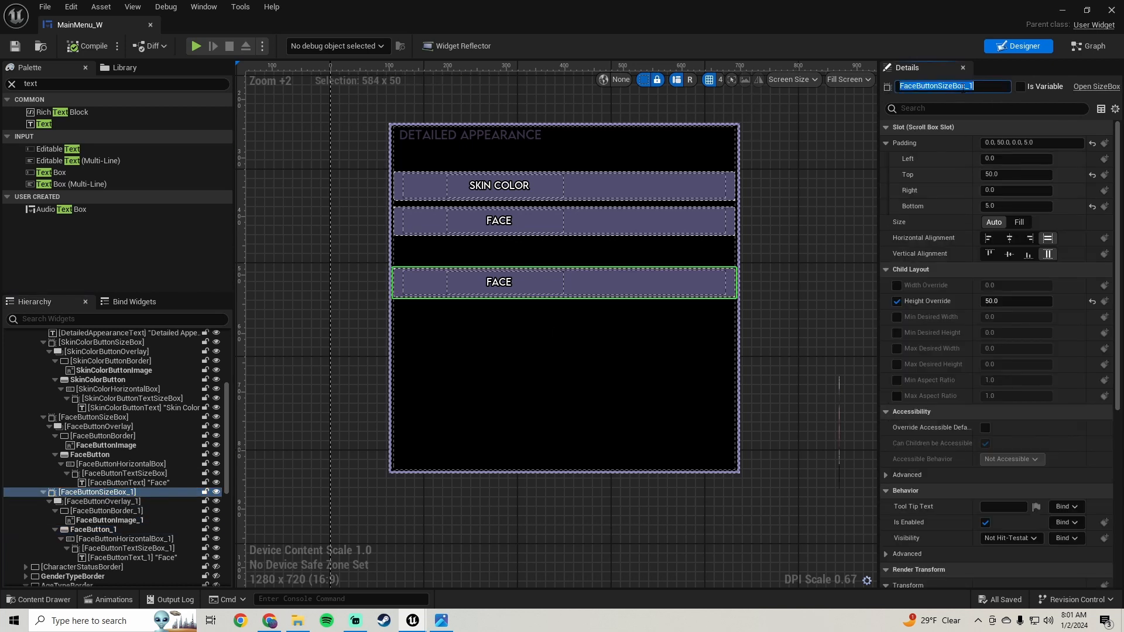
text(Hair)
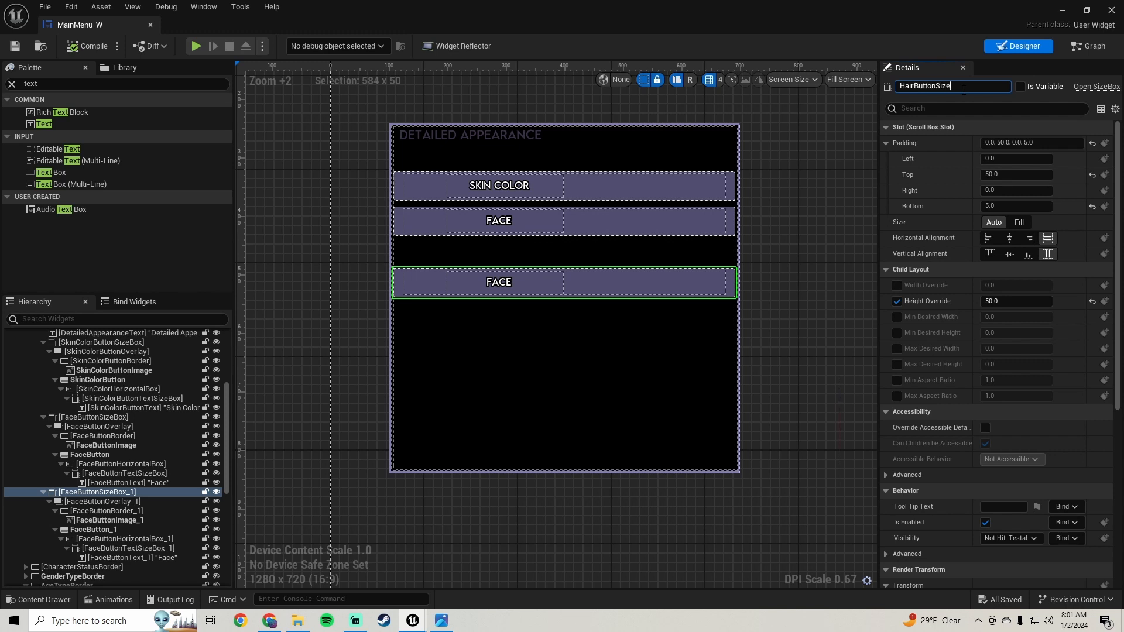
key(Return)
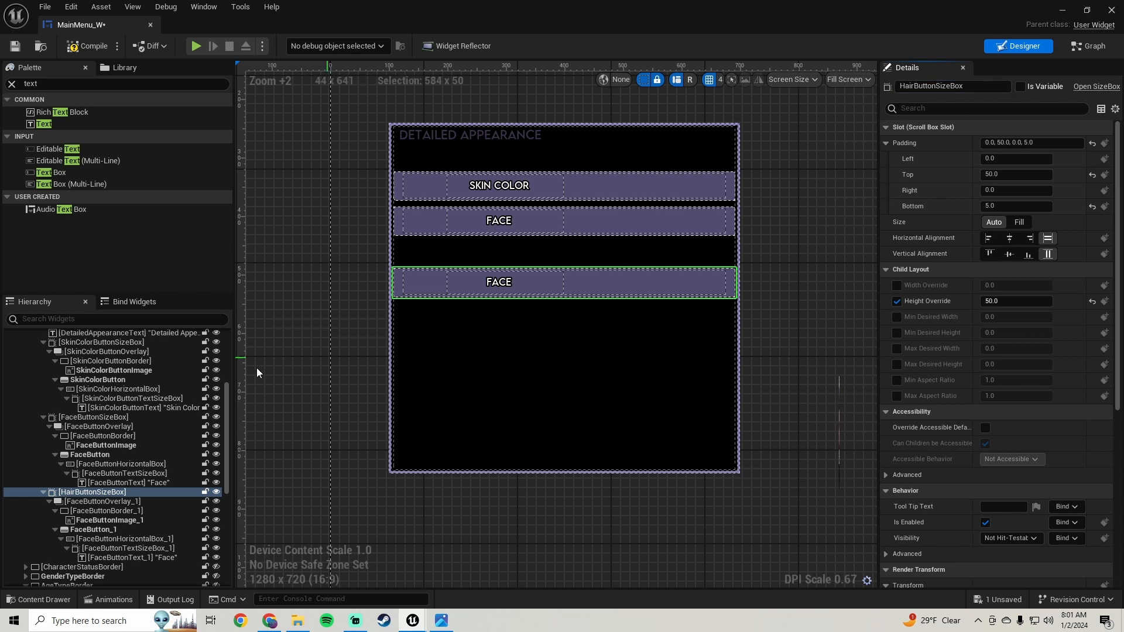
Rename the overlay FaceButtonOverlay_1 inside HairButtonSizeBox as HairButtonOverlay
click(121, 502)
click(928, 86)
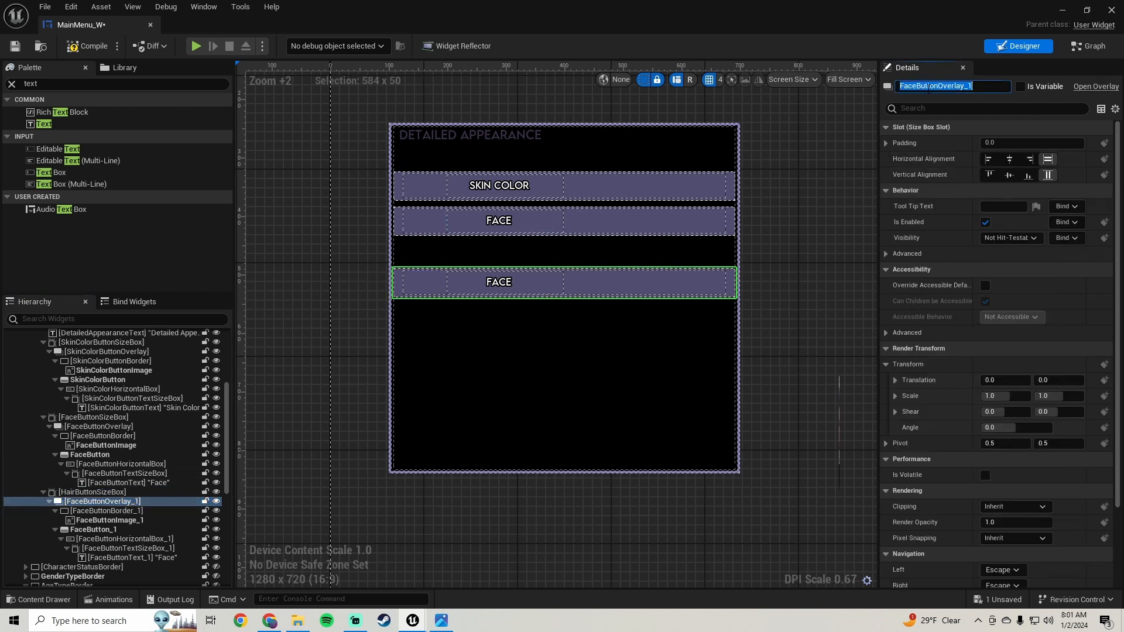
text(Hair)
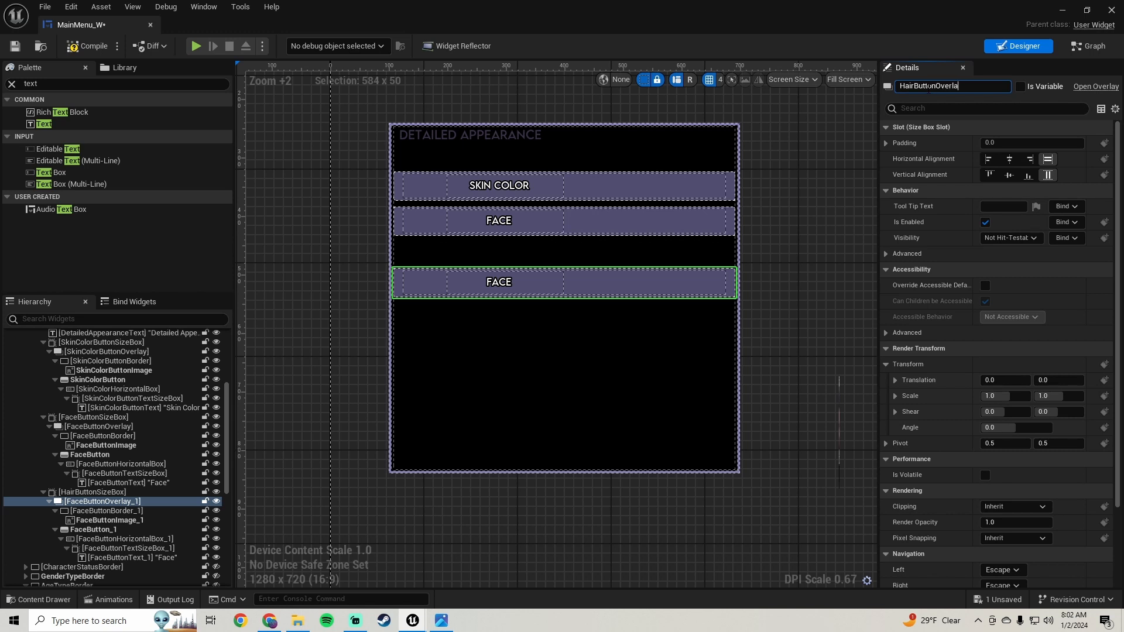
text(ButtonOverlay)
key(Return)
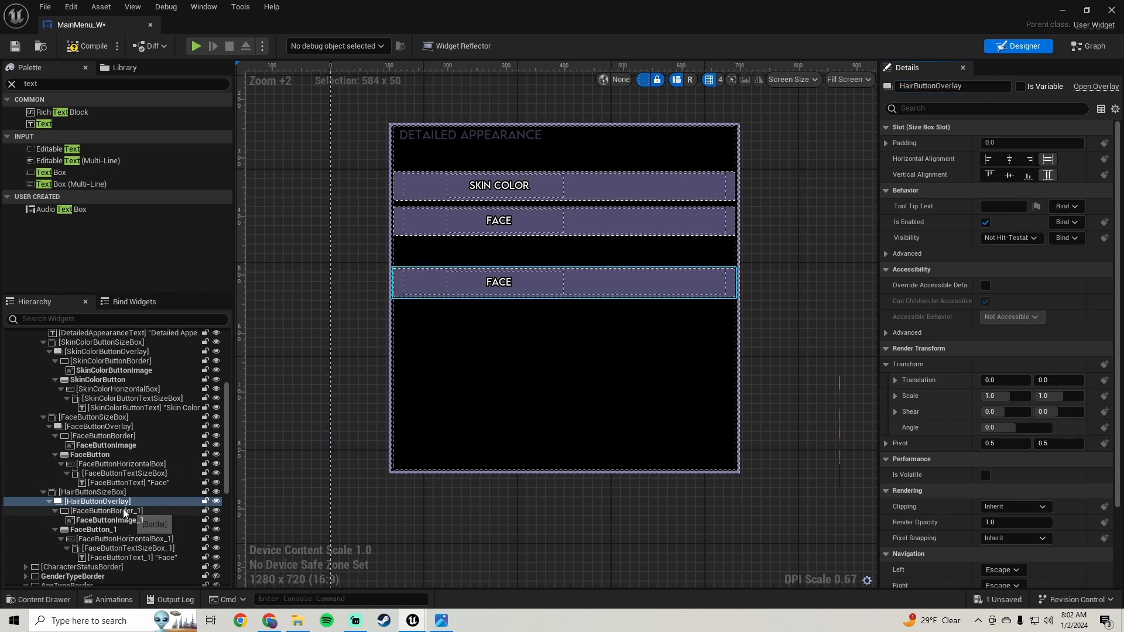
Rename the border FaceButtonBorder_1 inside HairButtonOverlay as HairButtonBorder
click(105, 511)
click(936, 86)
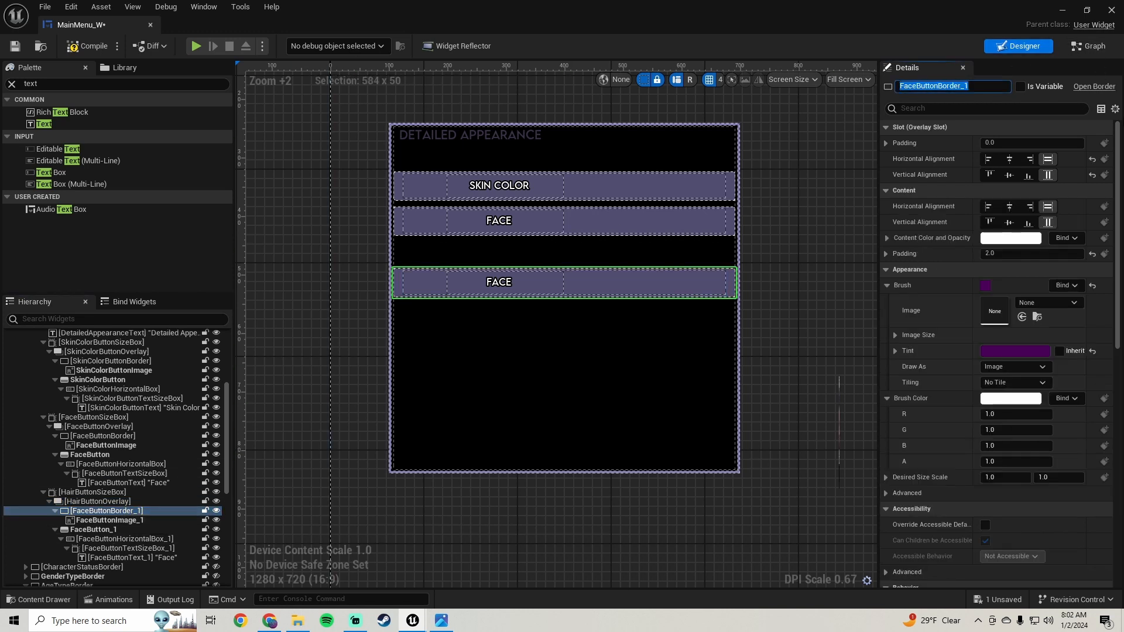
text(HairBut)
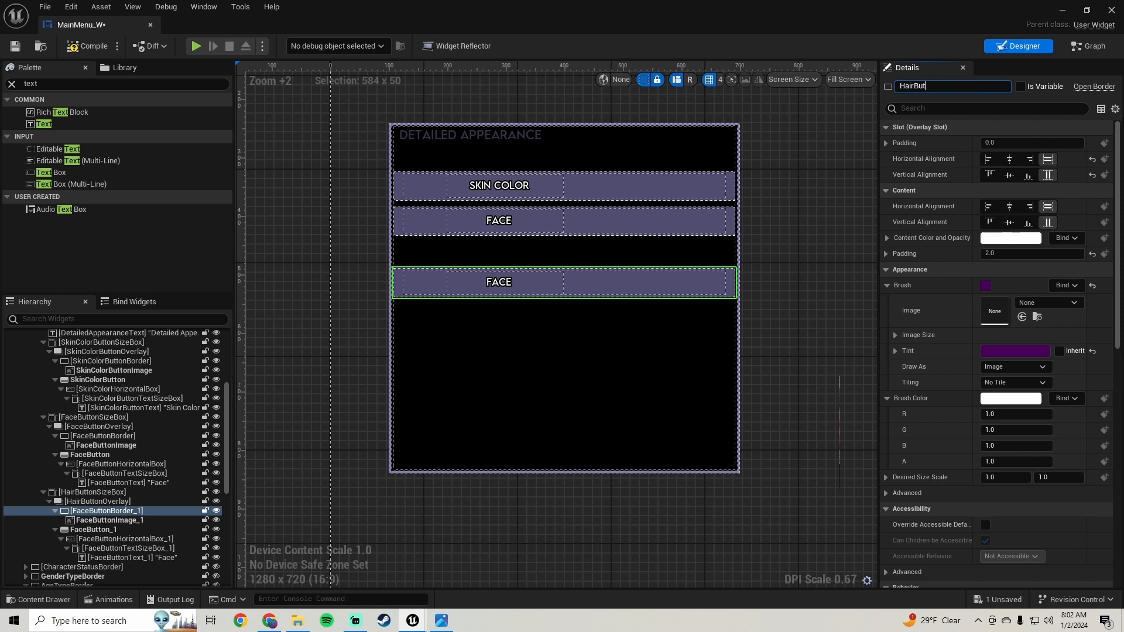
text(tonBorder)
key(Return)
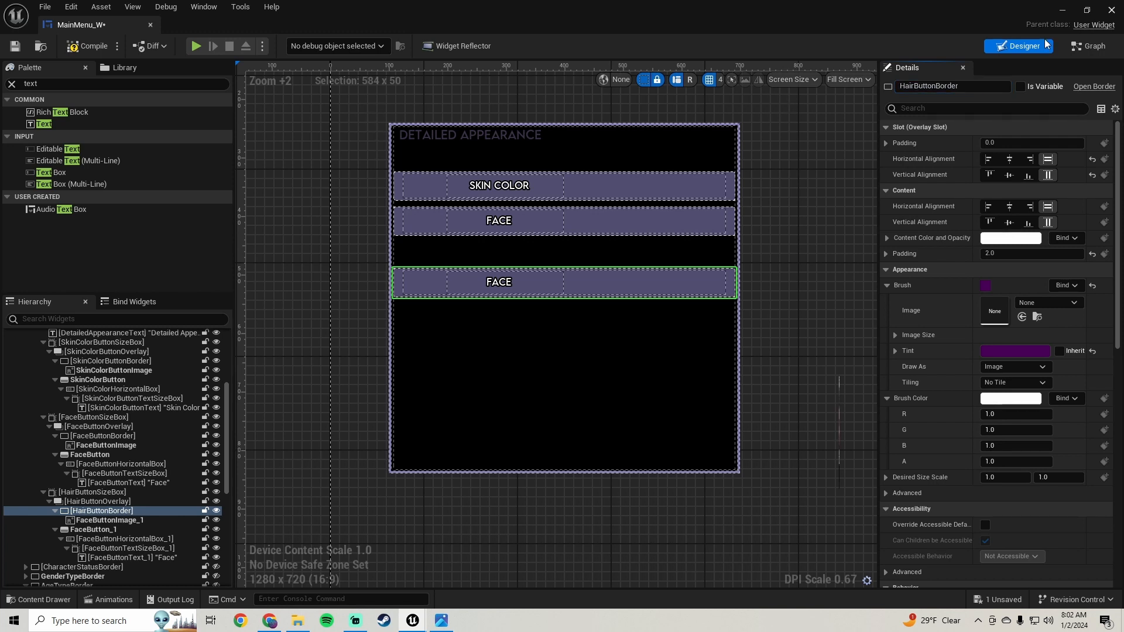
Rename the image FaceButtonImage_1 inside HairButtonBorder as HairButtonImage
click(117, 524)
click(960, 88)
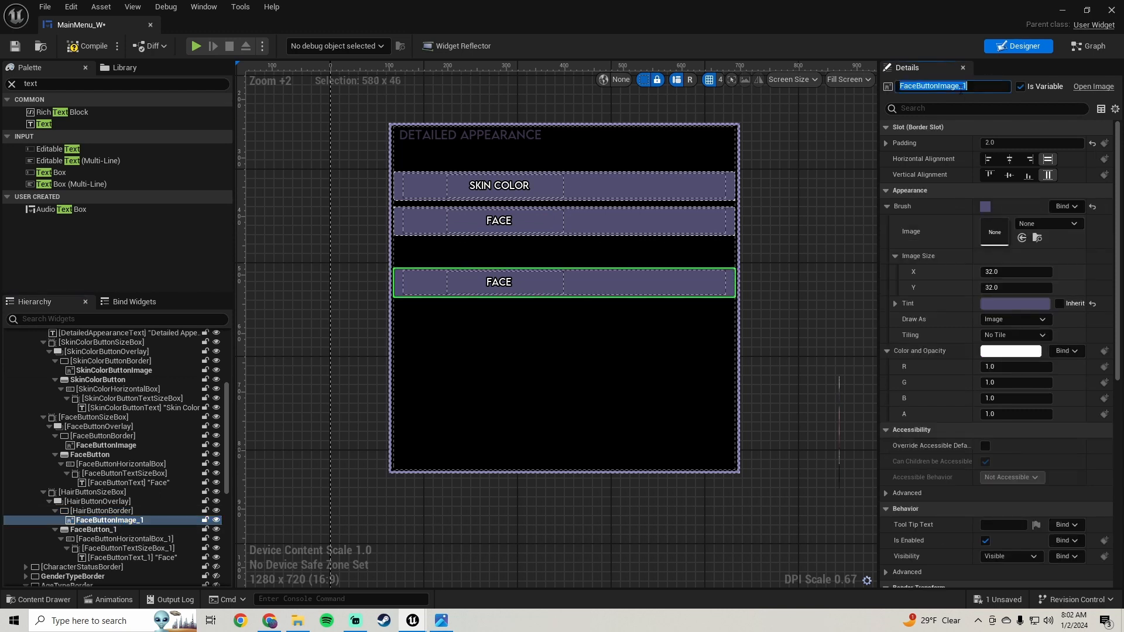
text(HairButtonImage)
key(Return)
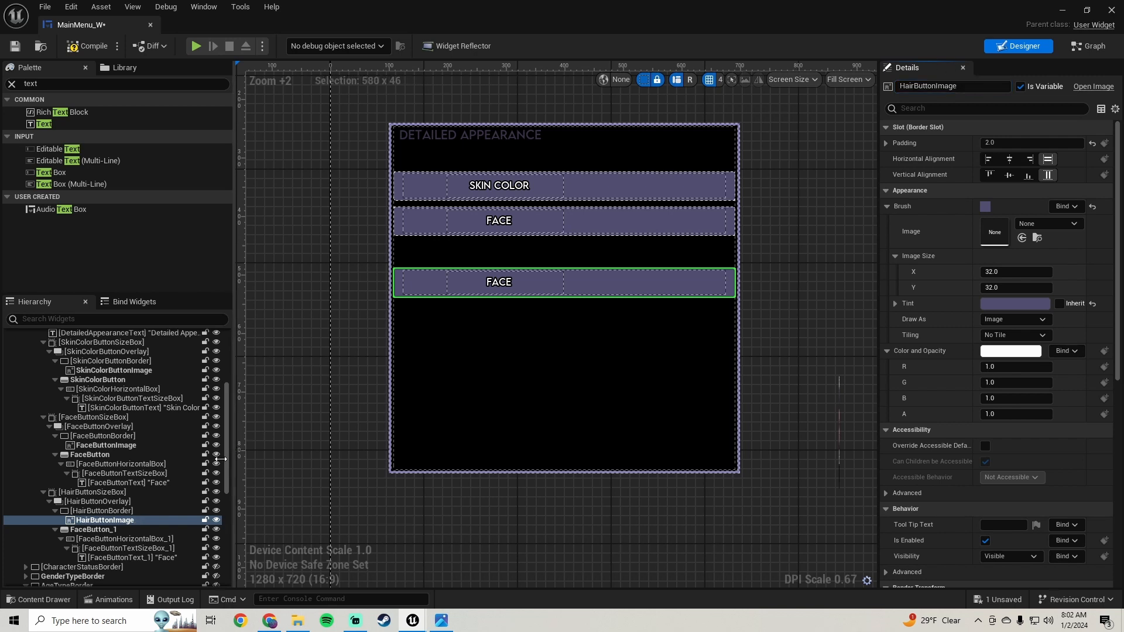
Rename the button FaceButton_1 inside HairButtonOverlay as HairButton
click(105, 530)
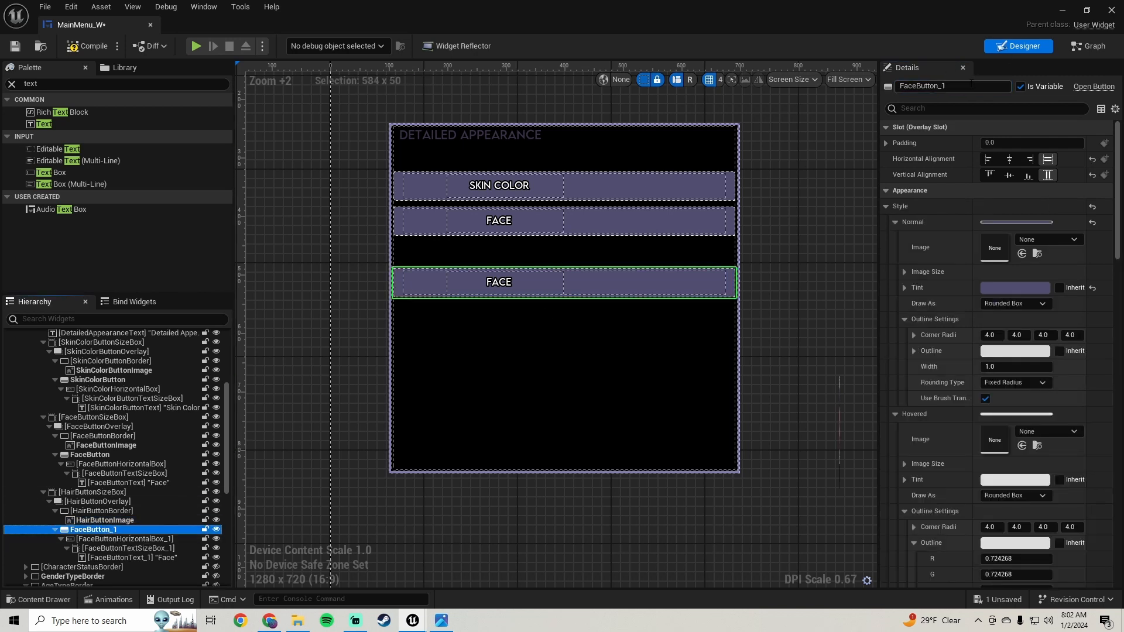
click(967, 88)
text(Hair)
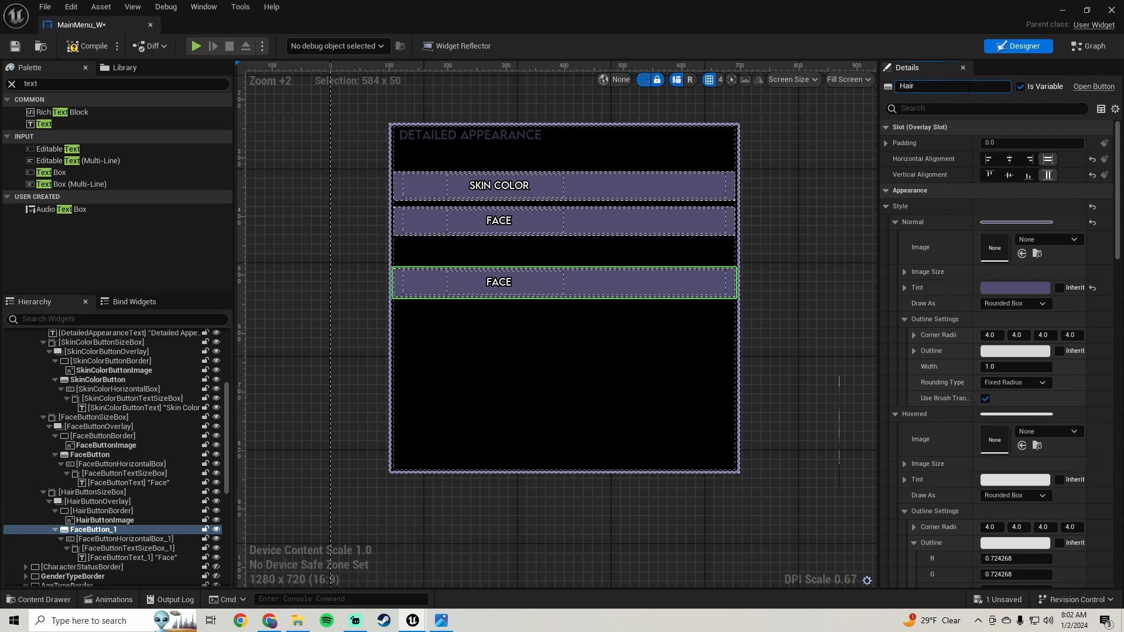
text(Button)
key(Return)
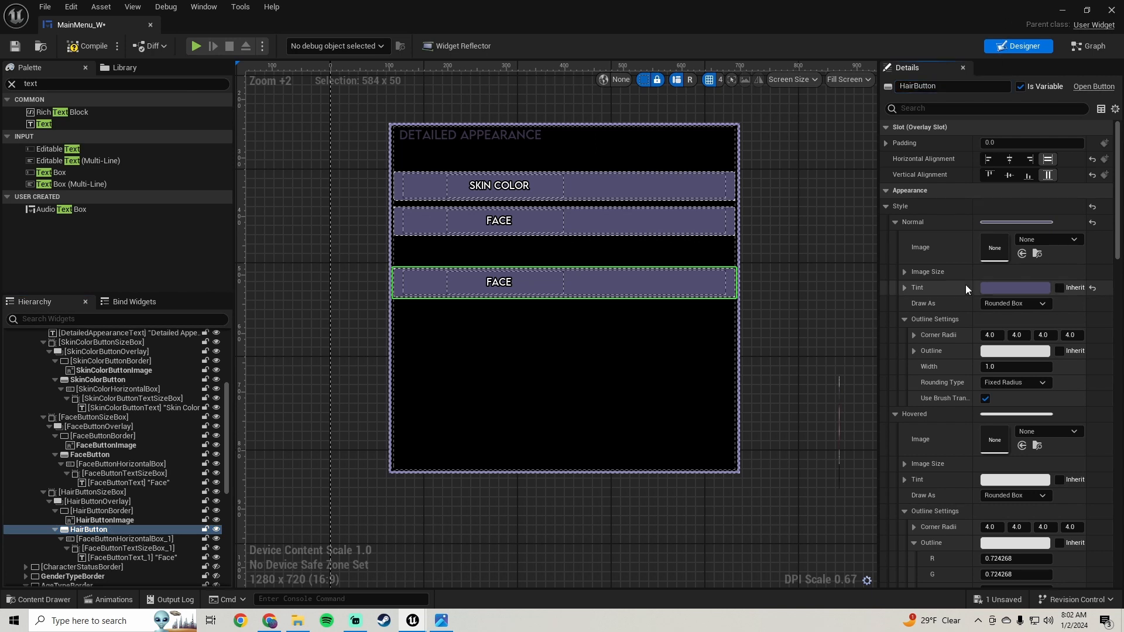
Rename the horizontal box FaceButtonHorizontalBox_1 inside HairButton as HairButtonHorizontalBox
click(129, 538)
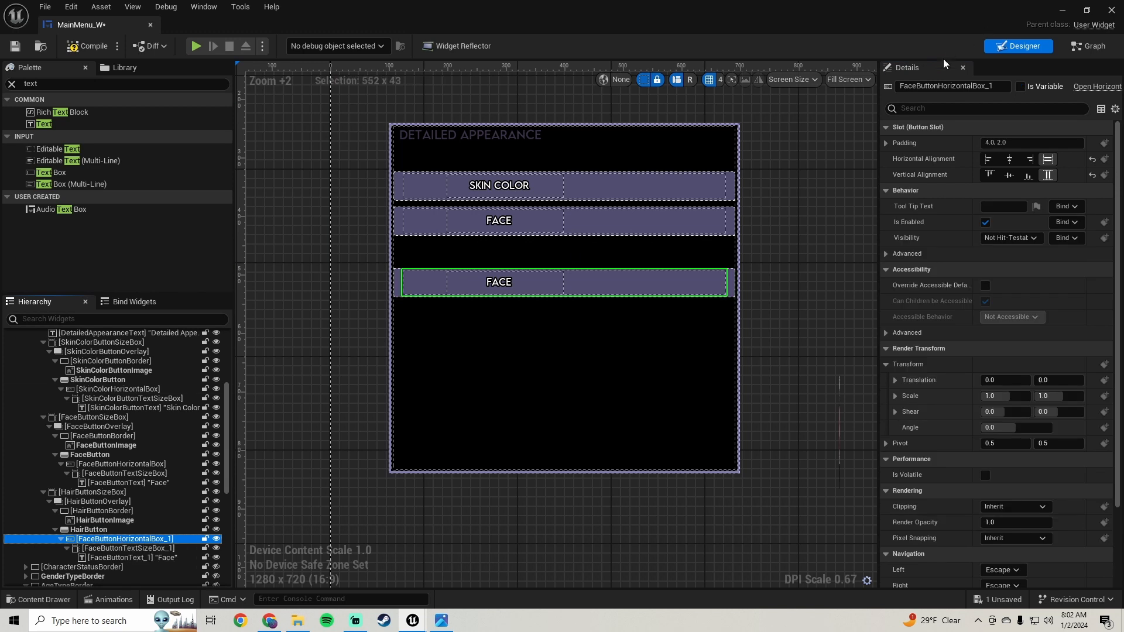
click(976, 87)
text(Hair)
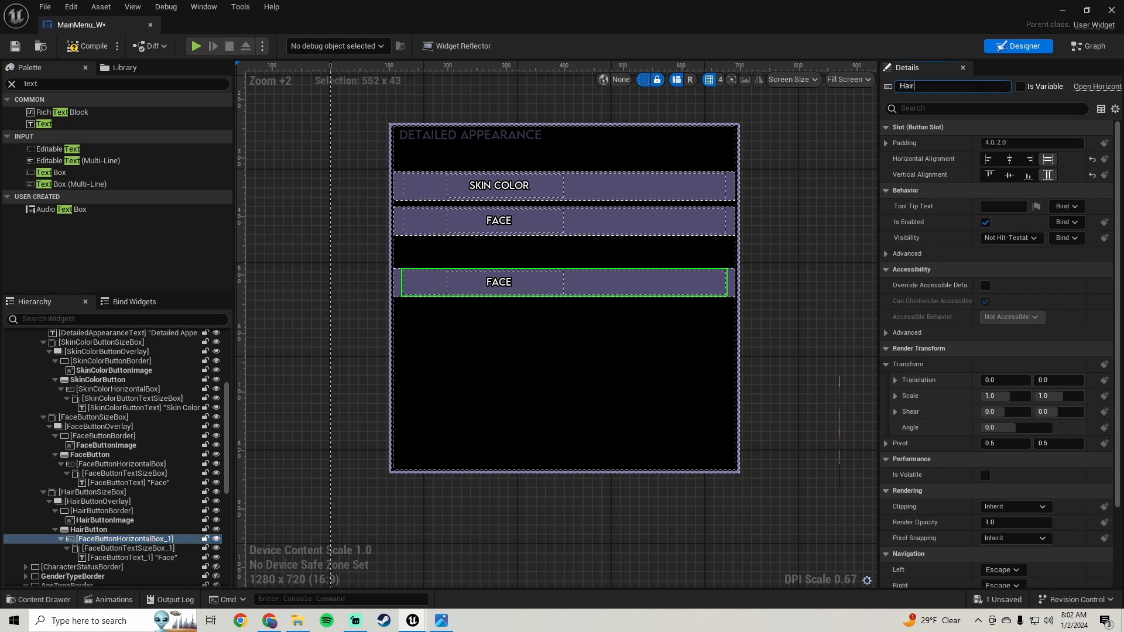
text(ButtonHorizontalBox)
key(Return)
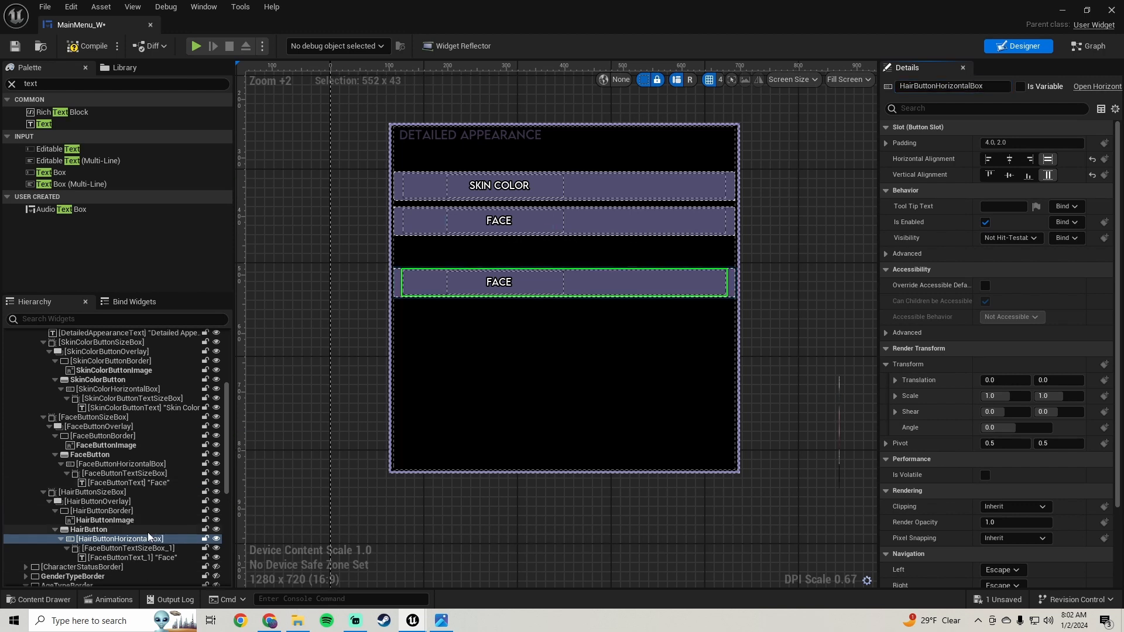
Rename the size box FaceButtonTextSizeBox_1 inside HairButtonHorizontalBox as HairButtonTextSizeBox
click(130, 549)
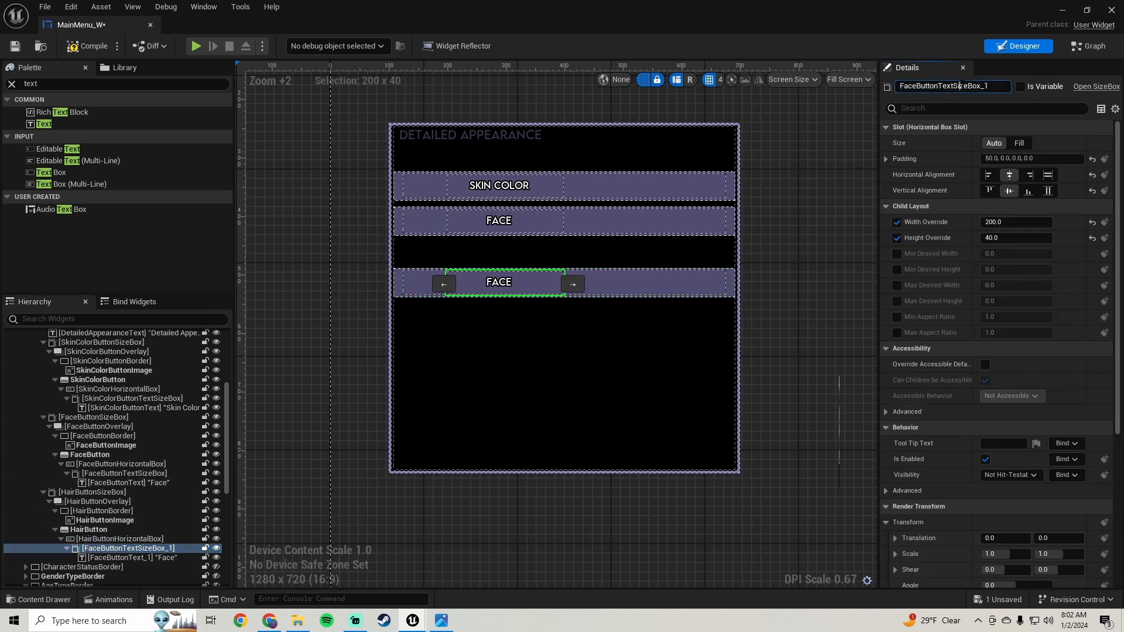
click(960, 86)
text(HairButton)
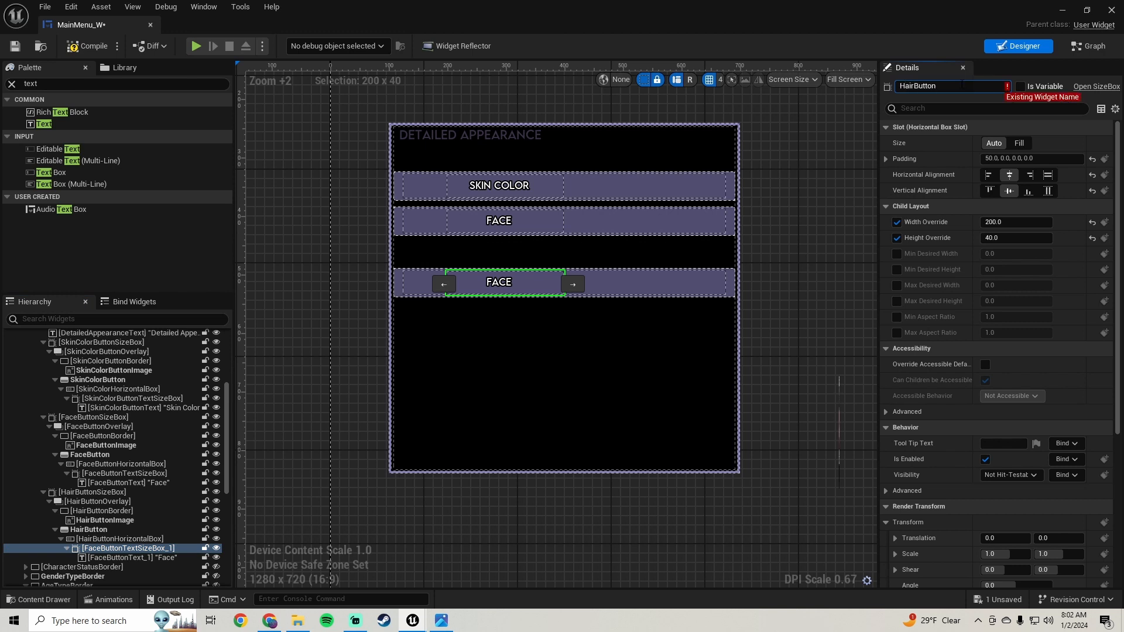
text(TextSizeBox)
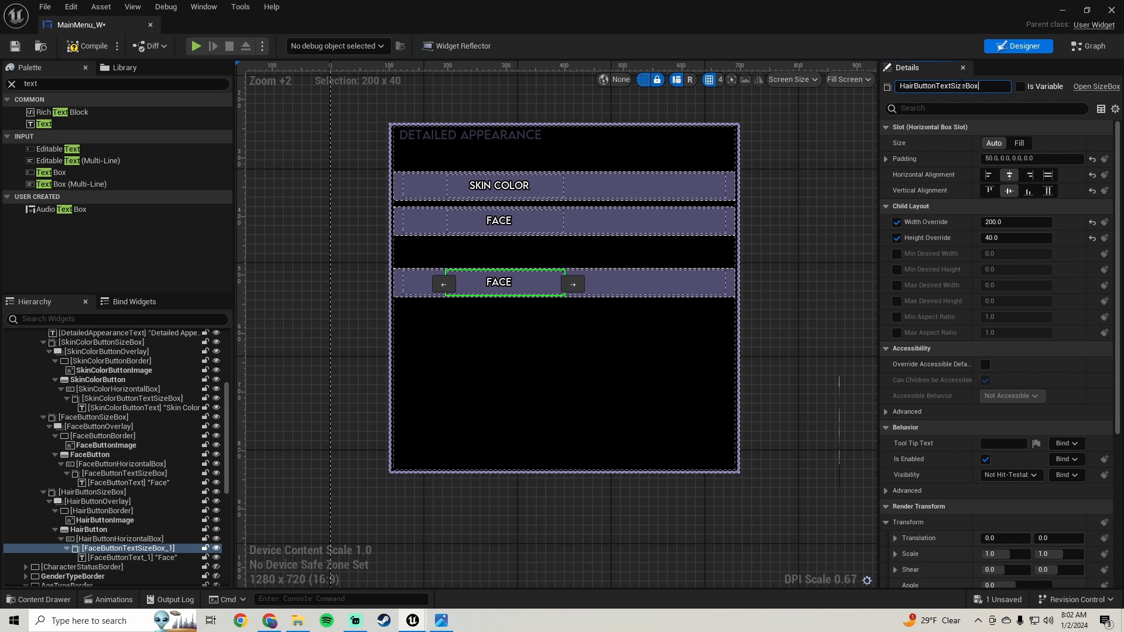
key(Return)
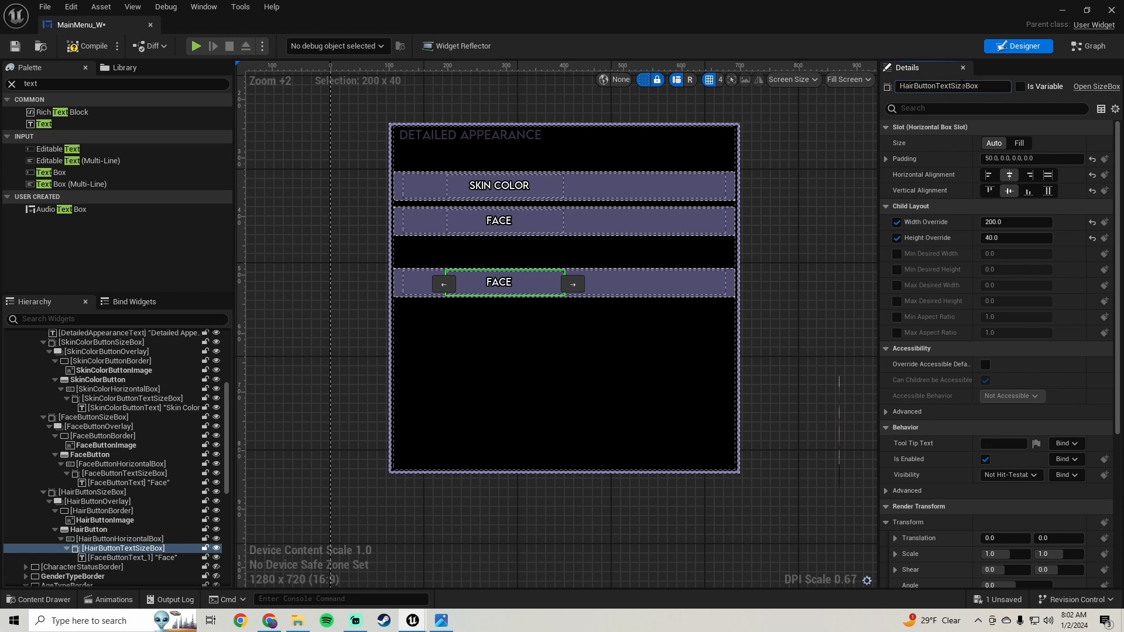
Rename the text block FaceButtonText_1 inside HairButtonTextSizeBox as HairButtonText
click(149, 557)
click(961, 87)
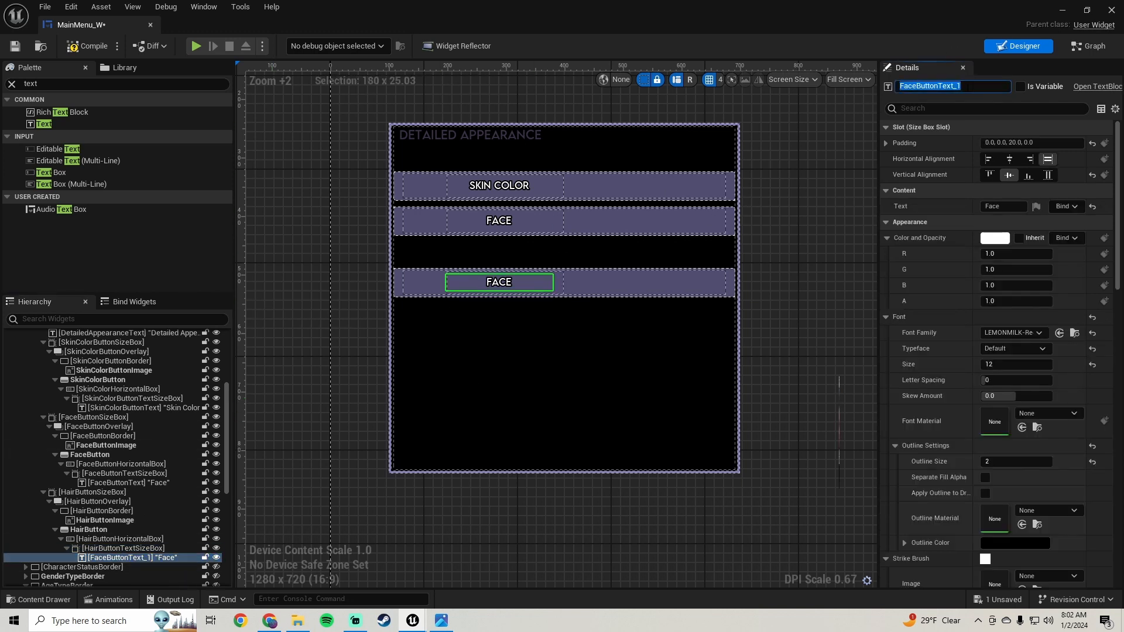
text(HairButton)
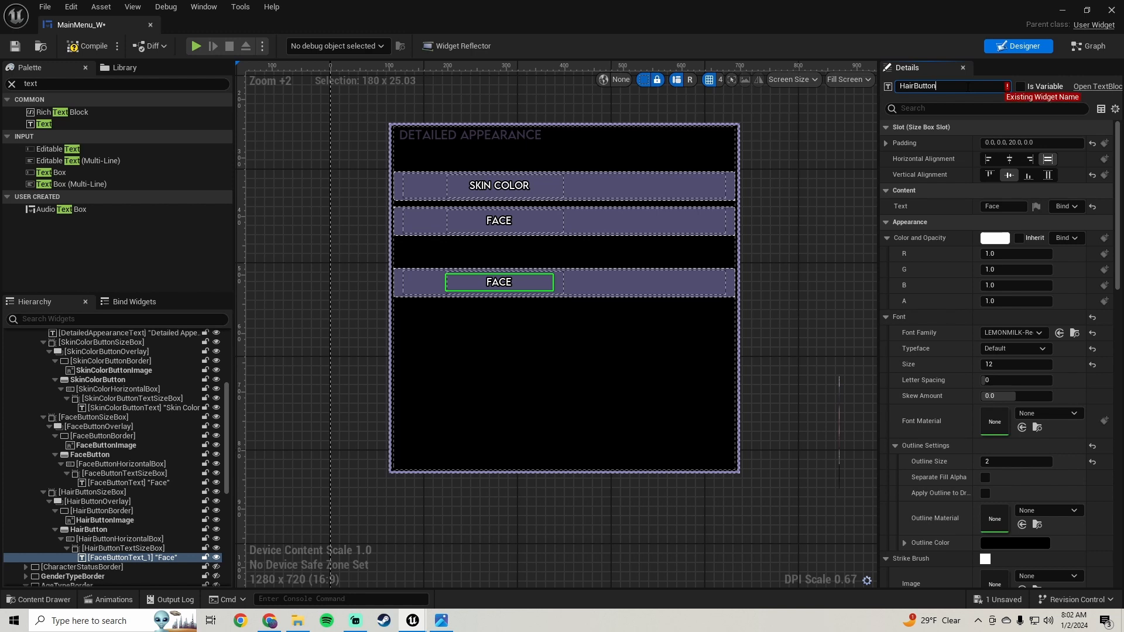
text(Text)
key(Return)
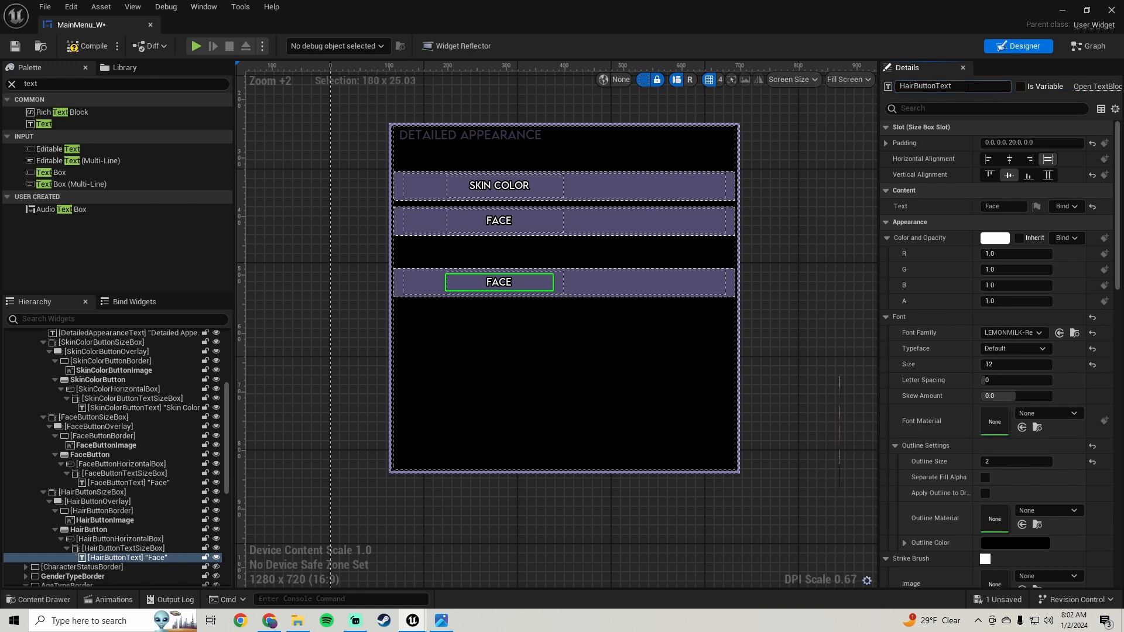
Set the displayed text of HairButtonText to Hair, and compile and save the widget
click(1001, 206)
text(Hai)
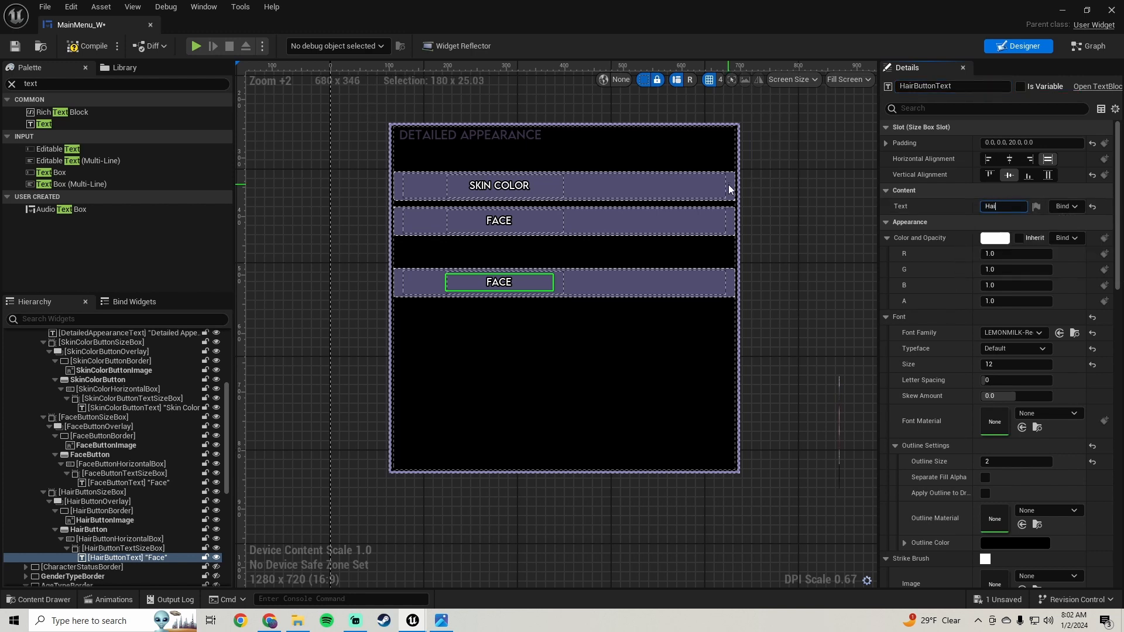
text(r)
key(Return)
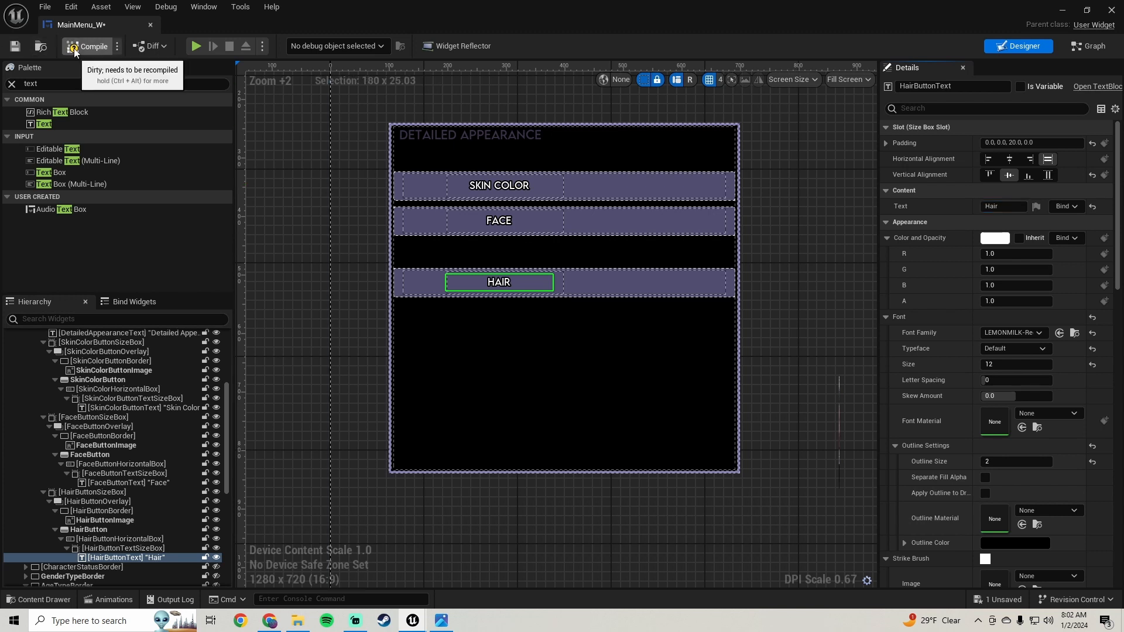
click(74, 48)
click(15, 46)
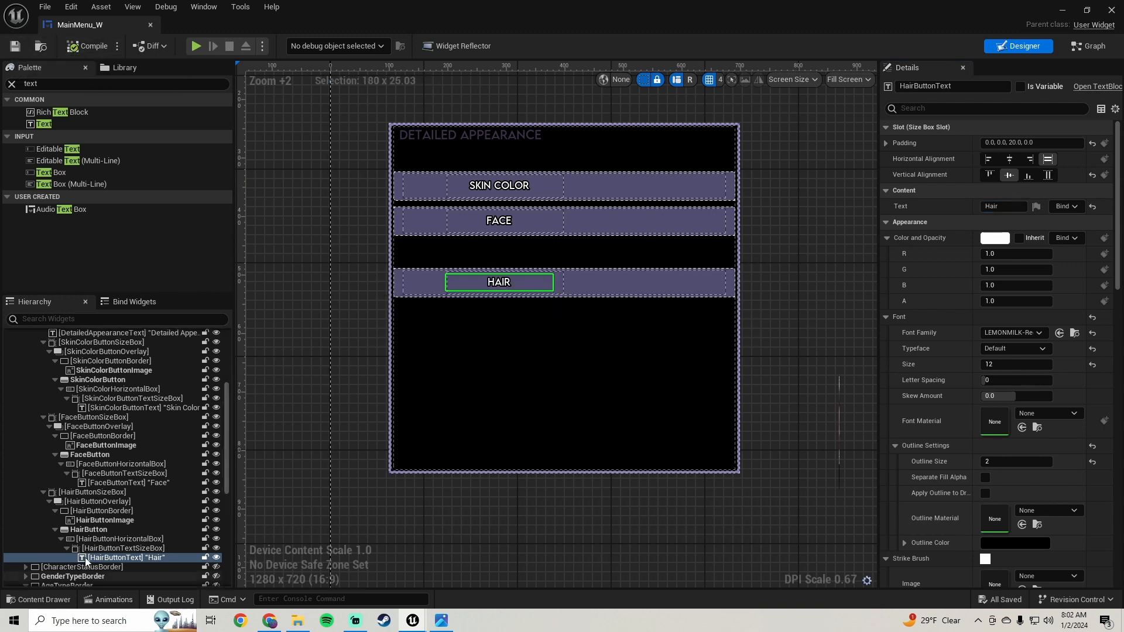
Duplicate HairButtonSizeBox together with its contents to add another button row
click(92, 493)
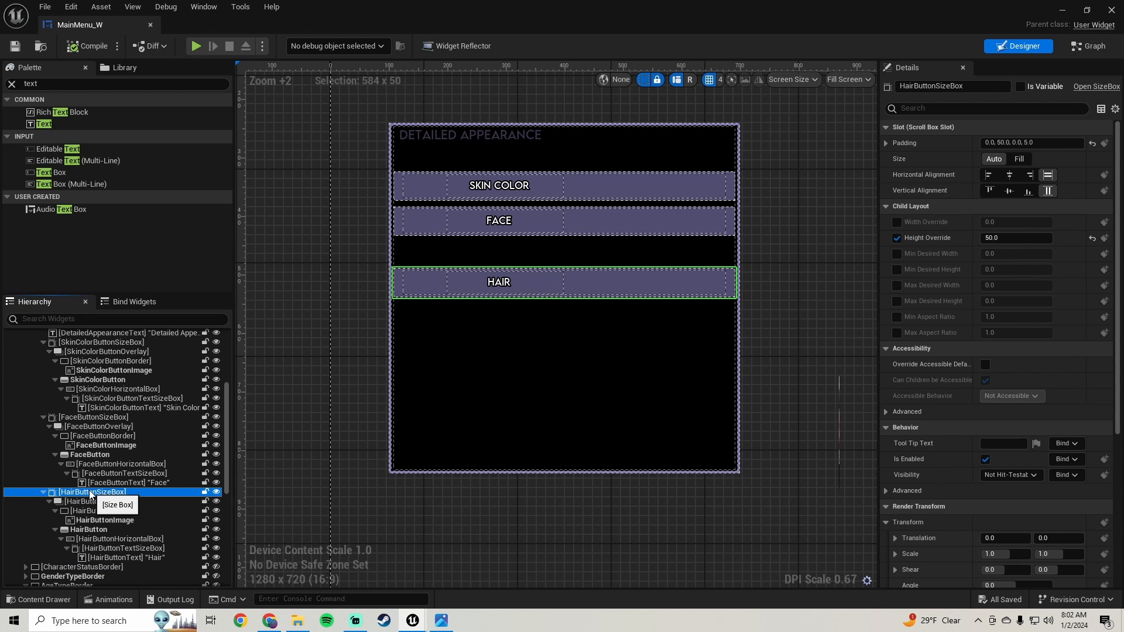
right_click(93, 493)
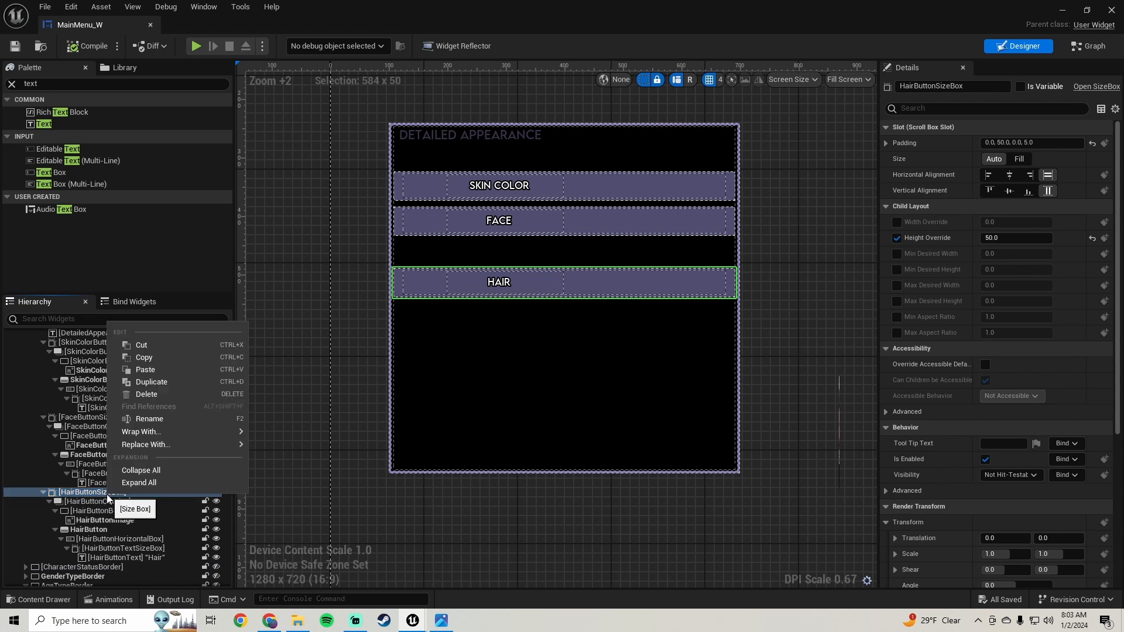
click(160, 383)
scroll(110, 460, down, 4)
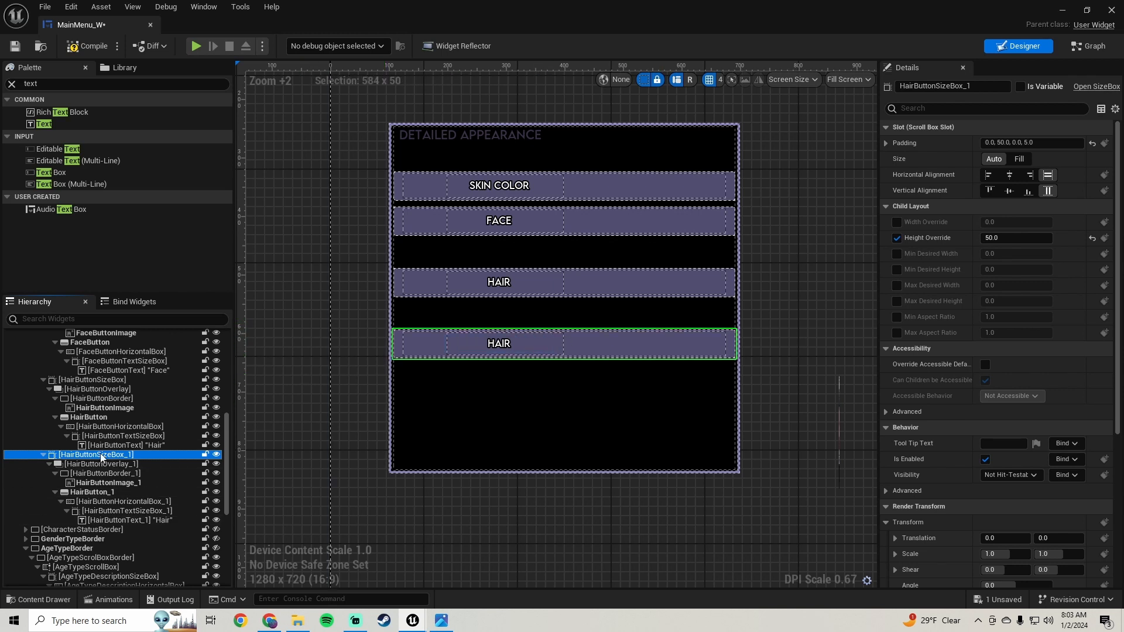
Set the top padding of the duplicated size box HairButtonSizeBox_1 to 5
click(885, 143)
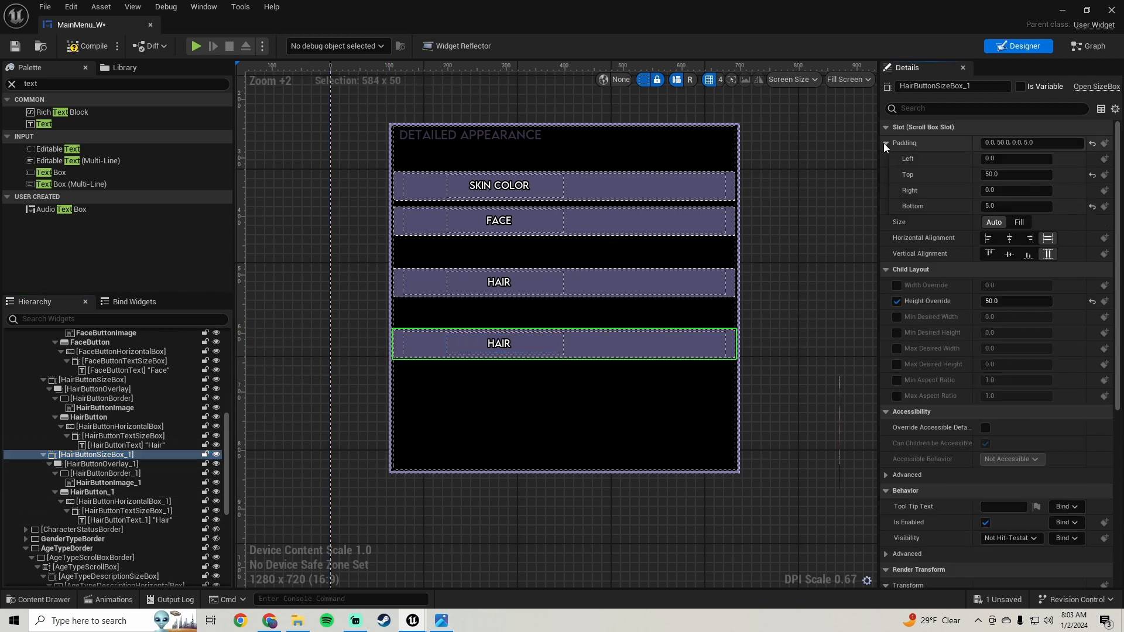
click(1013, 175)
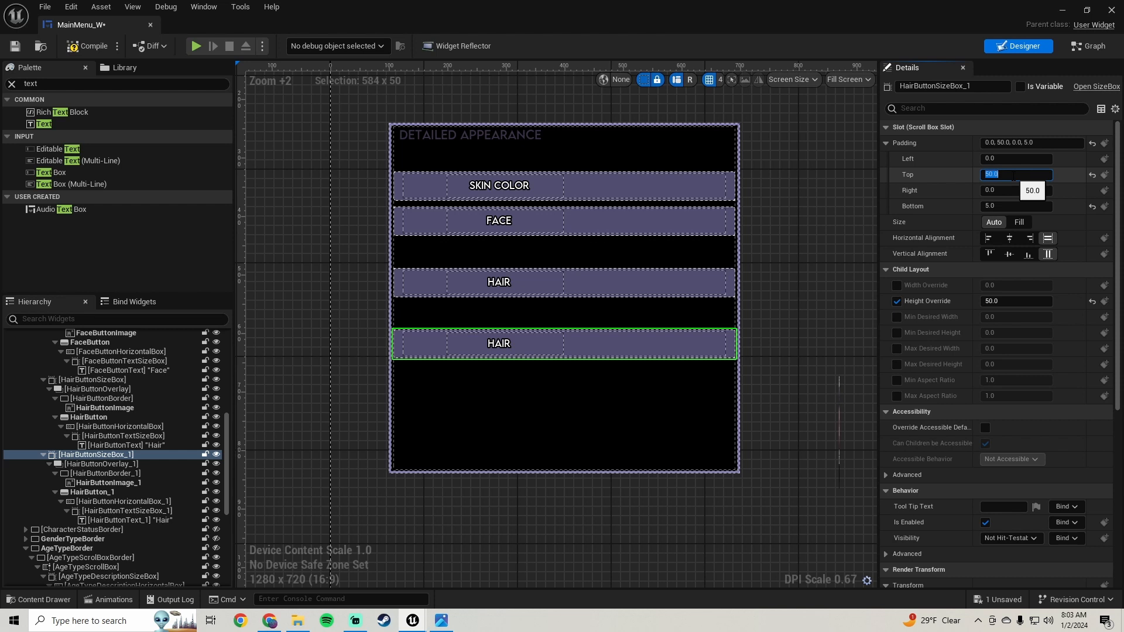
text(5)
key(Return)
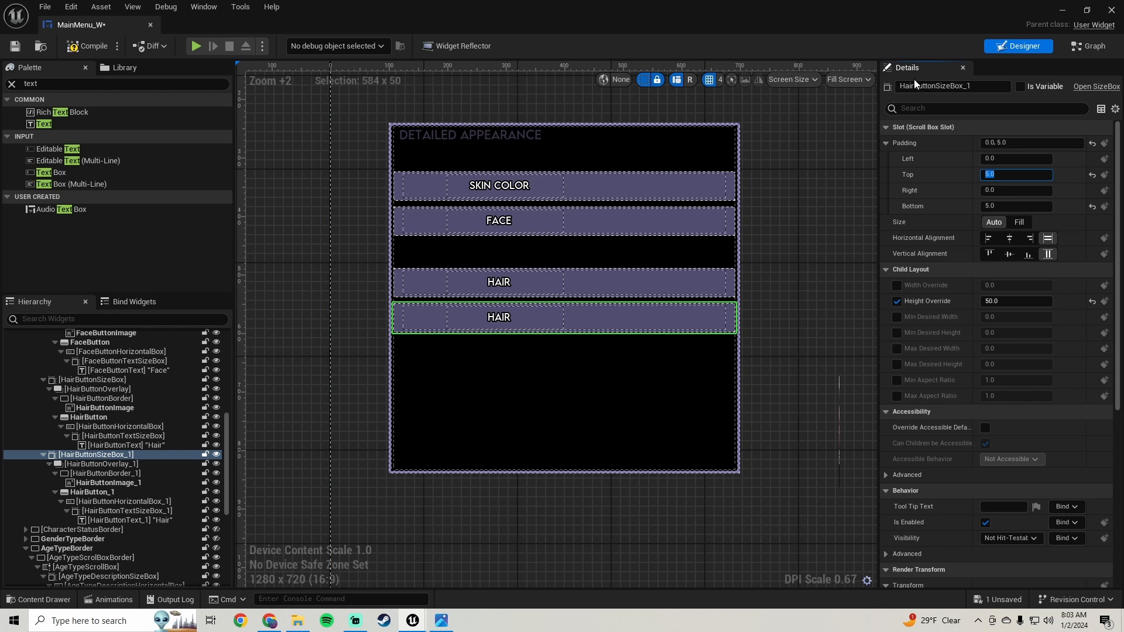
Rename the duplicated size box HairButtonSizeBox_1 as HairColorButtonSizeBox
click(985, 86)
key(BackSpace)
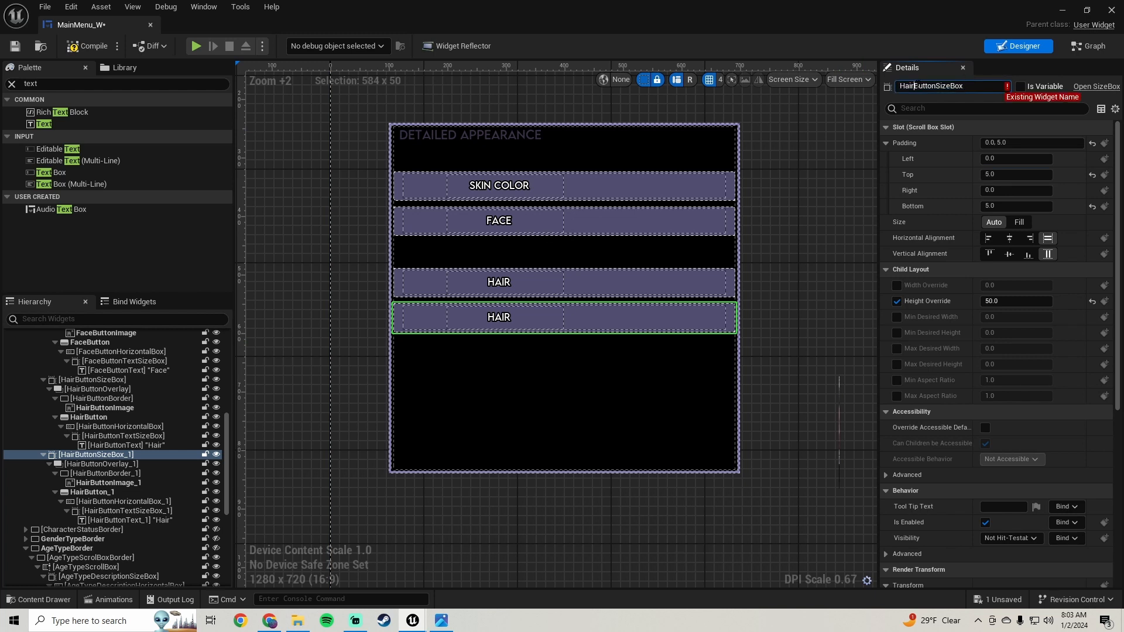
text(Color)
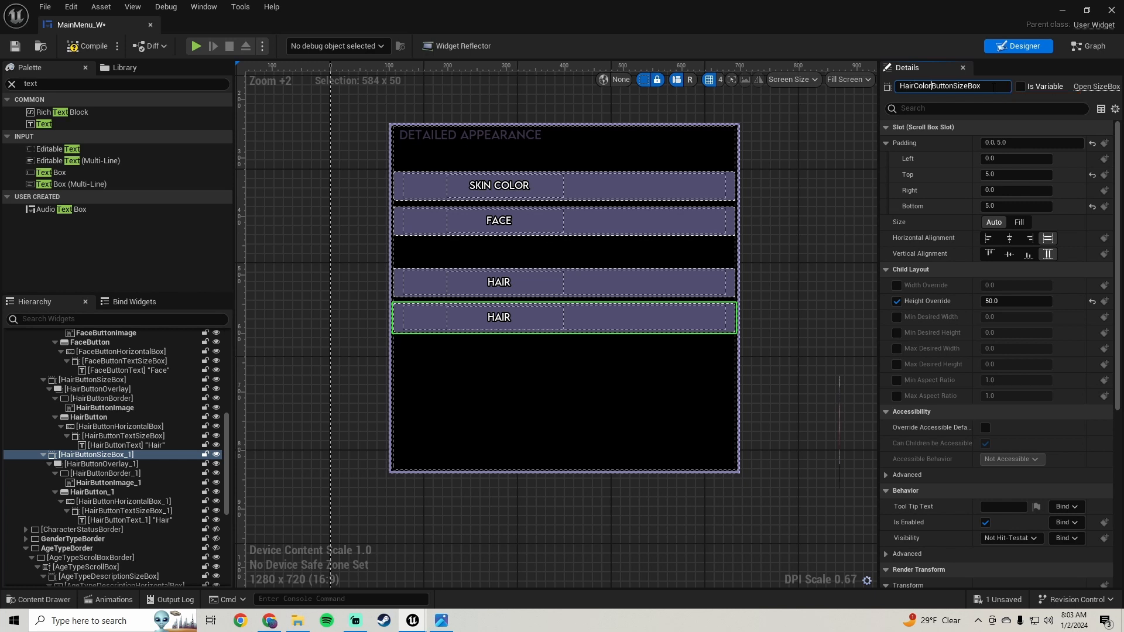
key(Return)
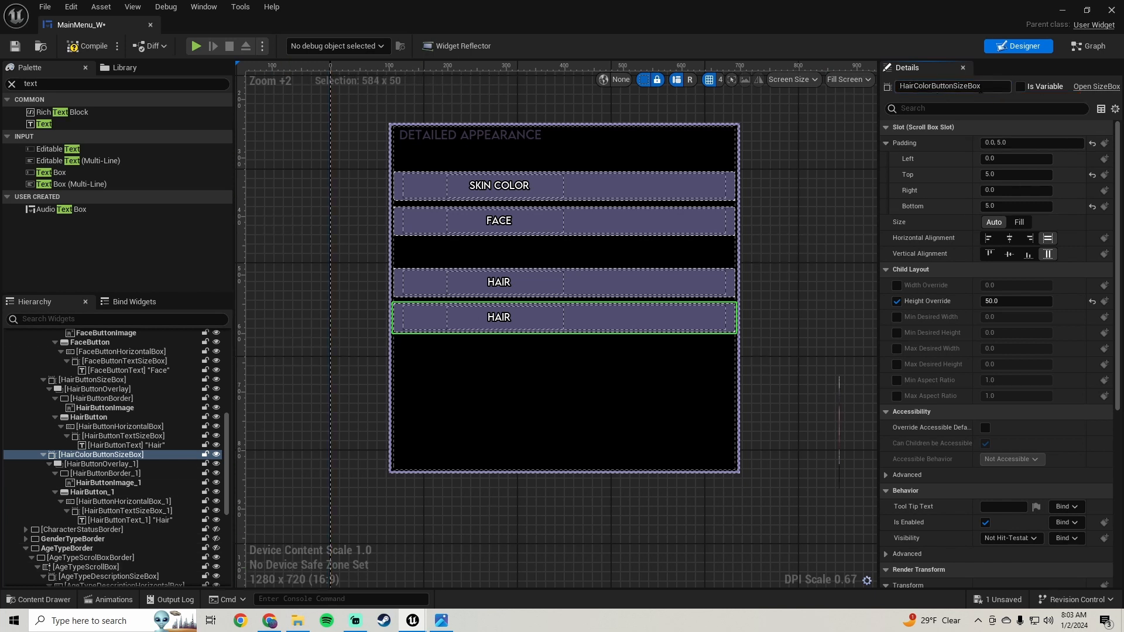
Rename the overlay HairButtonOverlay_1 inside HairColorButtonSizeBox as HairColorButtonOverlay
click(111, 464)
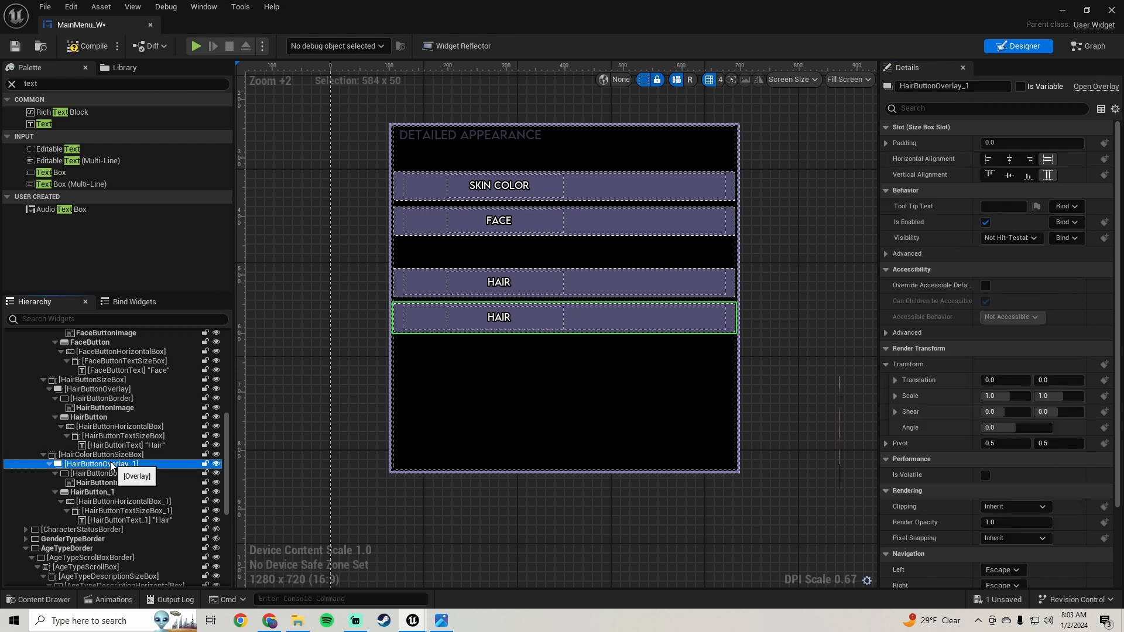
click(979, 86)
click(979, 86)
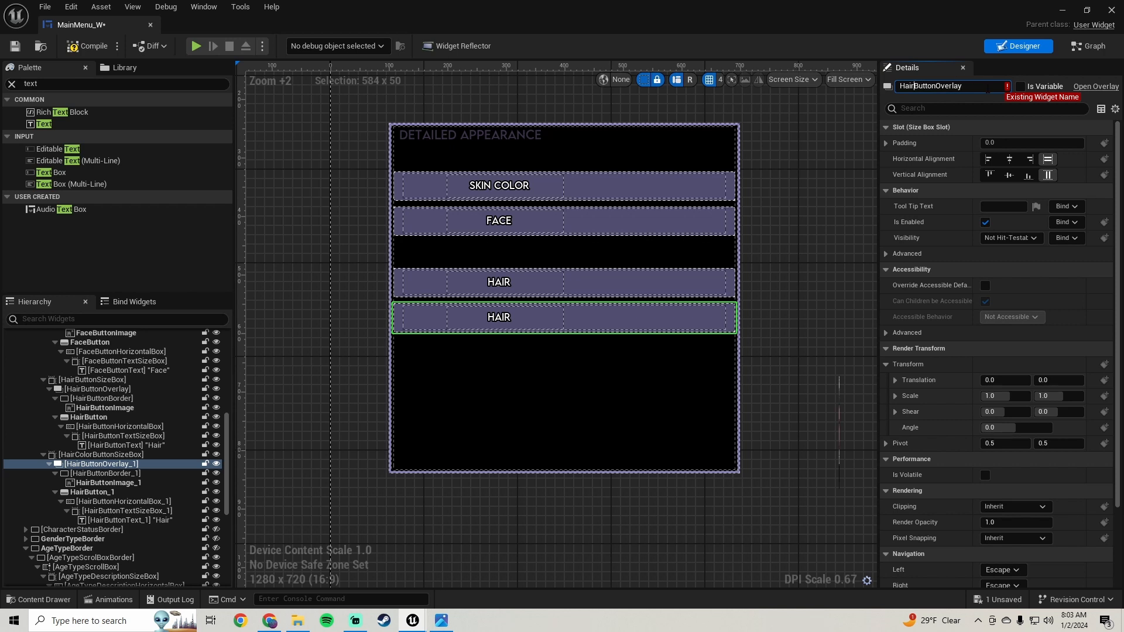
text(Color)
key(Return)
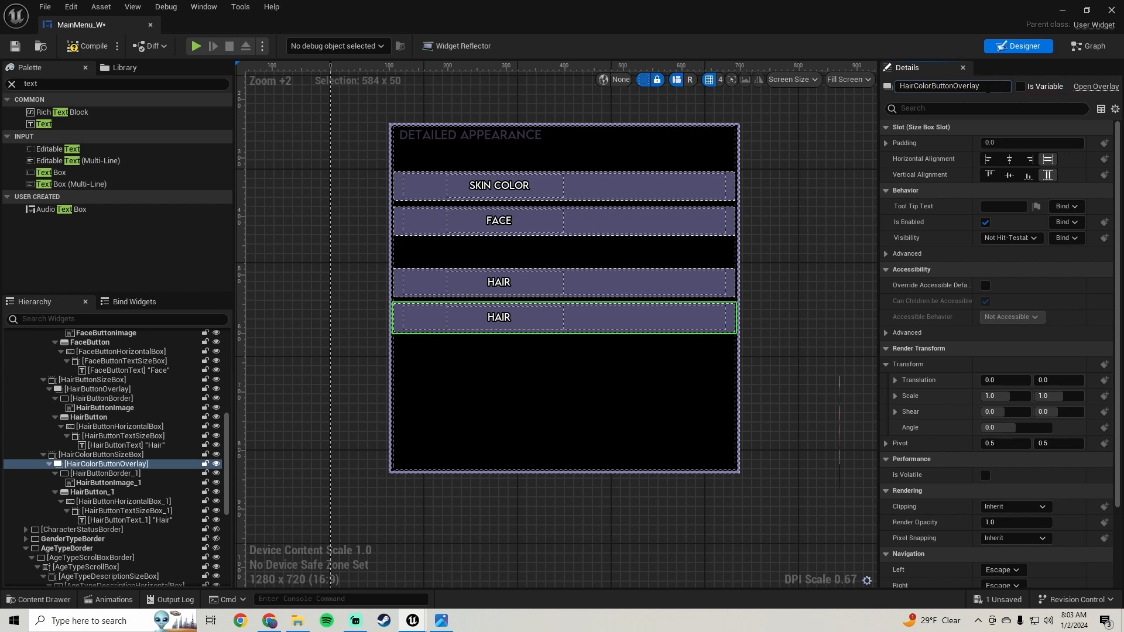
Rename the border HairButtonBorder_1 inside HairColorButtonOverlay as HairColorButtonBorder
click(117, 473)
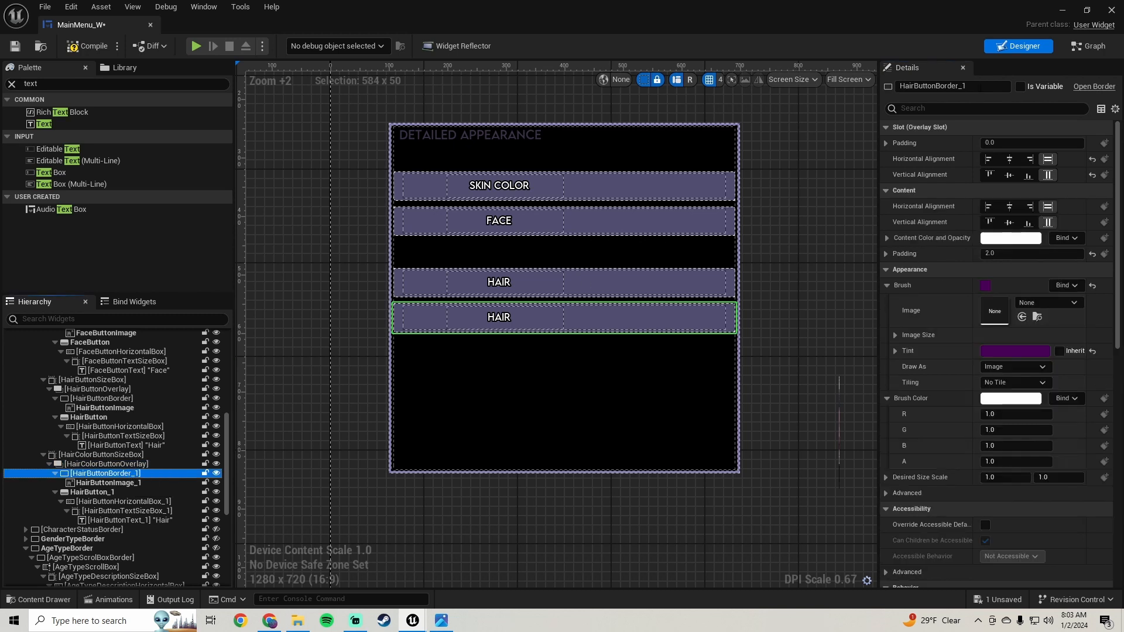
click(980, 86)
key(BackSpace)
key(BackSpace)
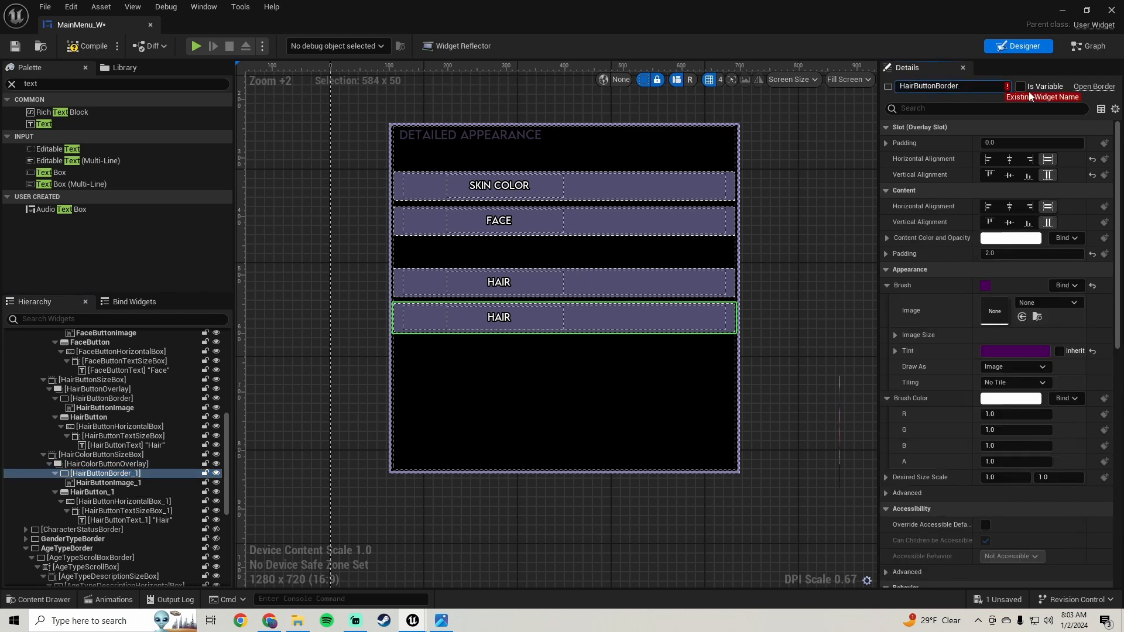
text(Color)
key(Return)
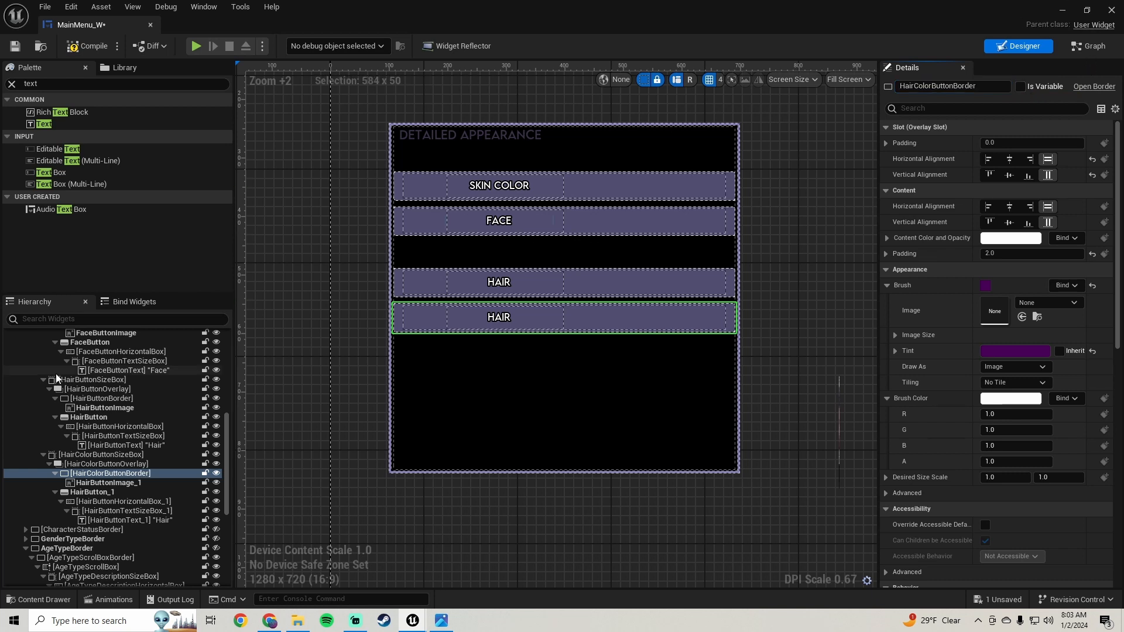
Rename the image HairButtonImage_1 inside HairColorButtonBorder as HairColorButtonImage
click(108, 482)
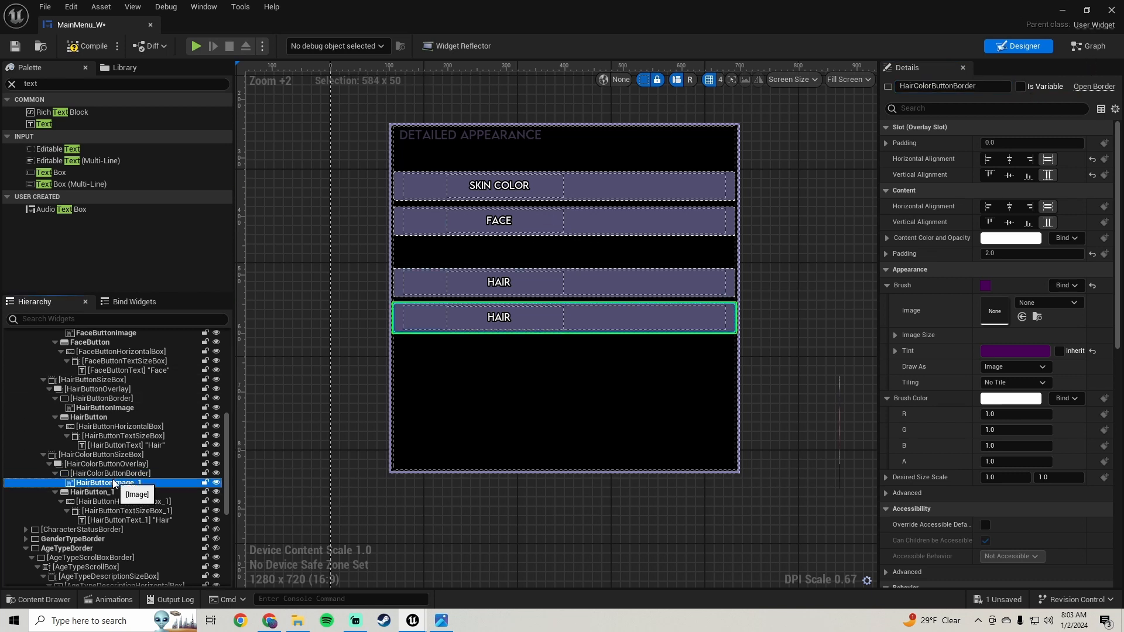
click(981, 88)
key(BackSpace)
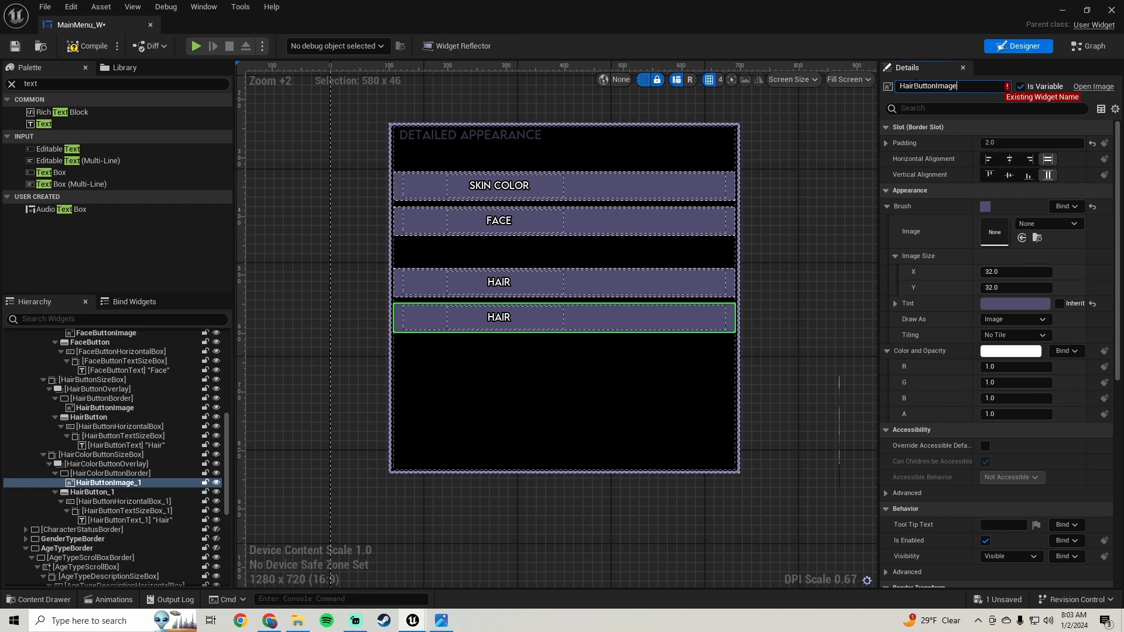
key(Left)
key(Left)
key(Left)
key(Left)
key(Left)
key(Left)
key(Left)
key(Left)
key(Left)
key(Left)
key(Left)
text(Color)
key(Return)
Rename the button HairButton_1 inside HairColorButtonOverlay as HairColorButton
click(101, 493)
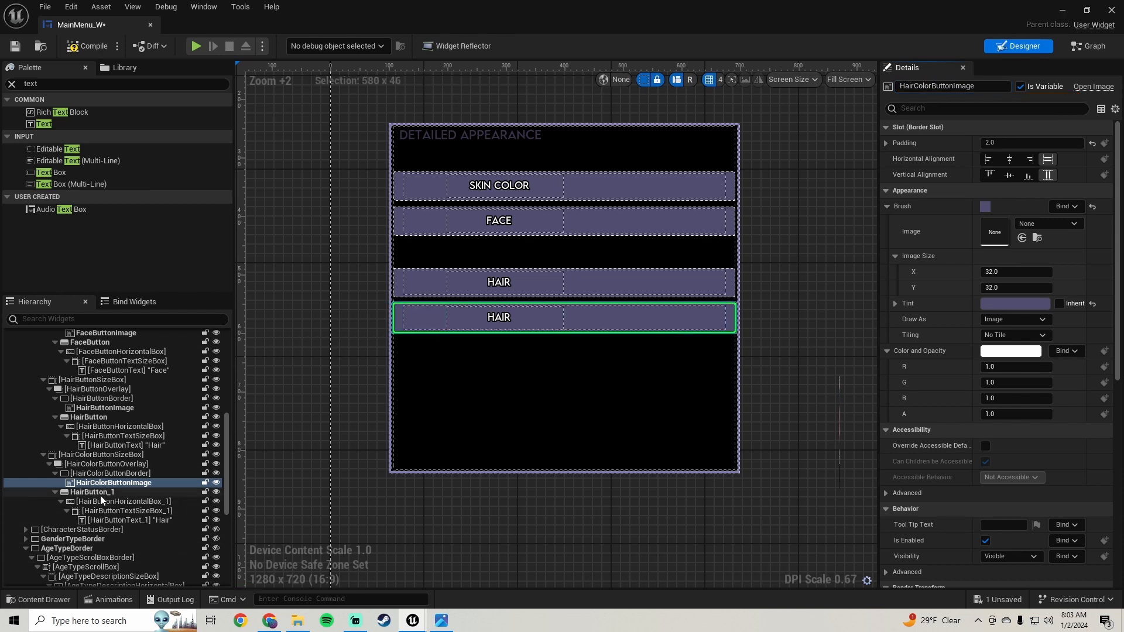
click(915, 86)
key(End)
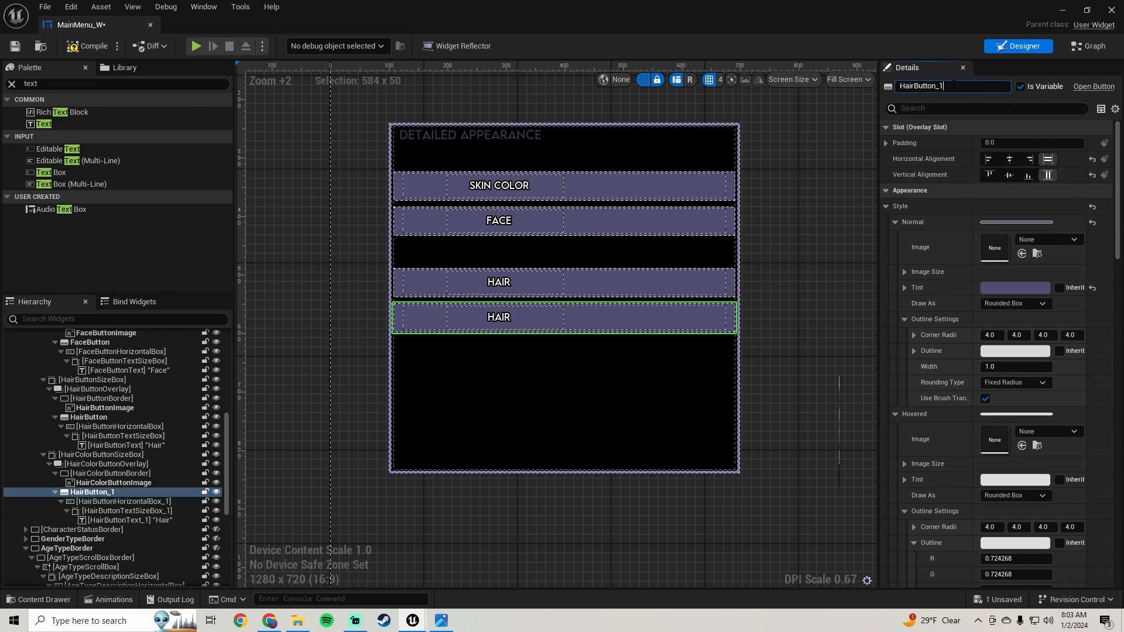
key(BackSpace)
key(BackSpace)
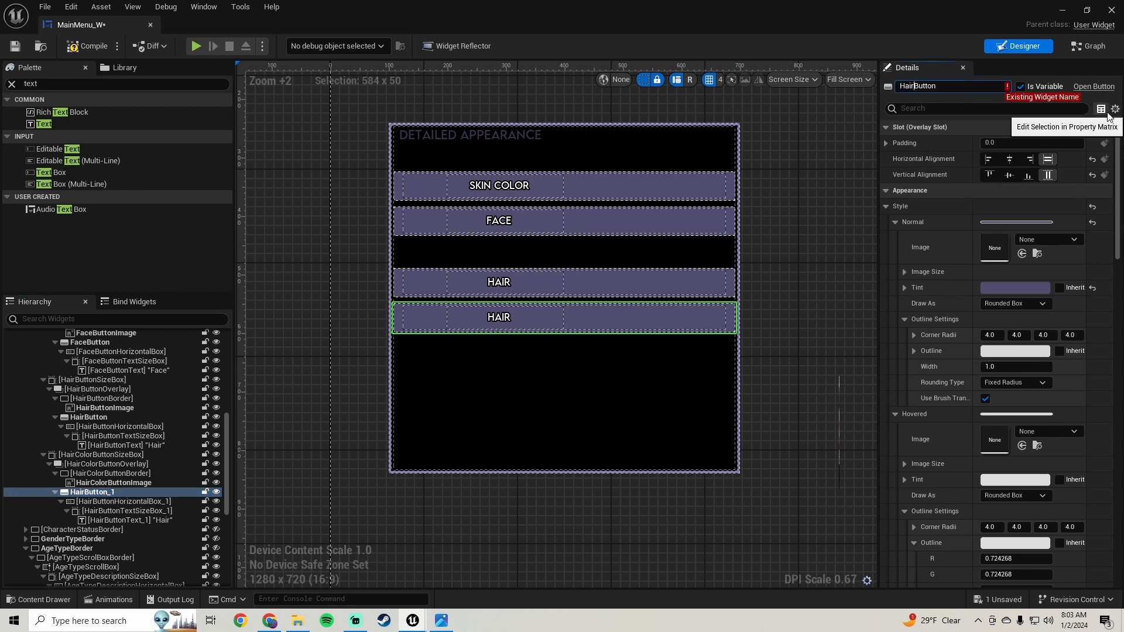
key(Left)
key(Left)
key(Left)
key(Left)
key(Left)
key(Left)
text(Co)
key(Return)
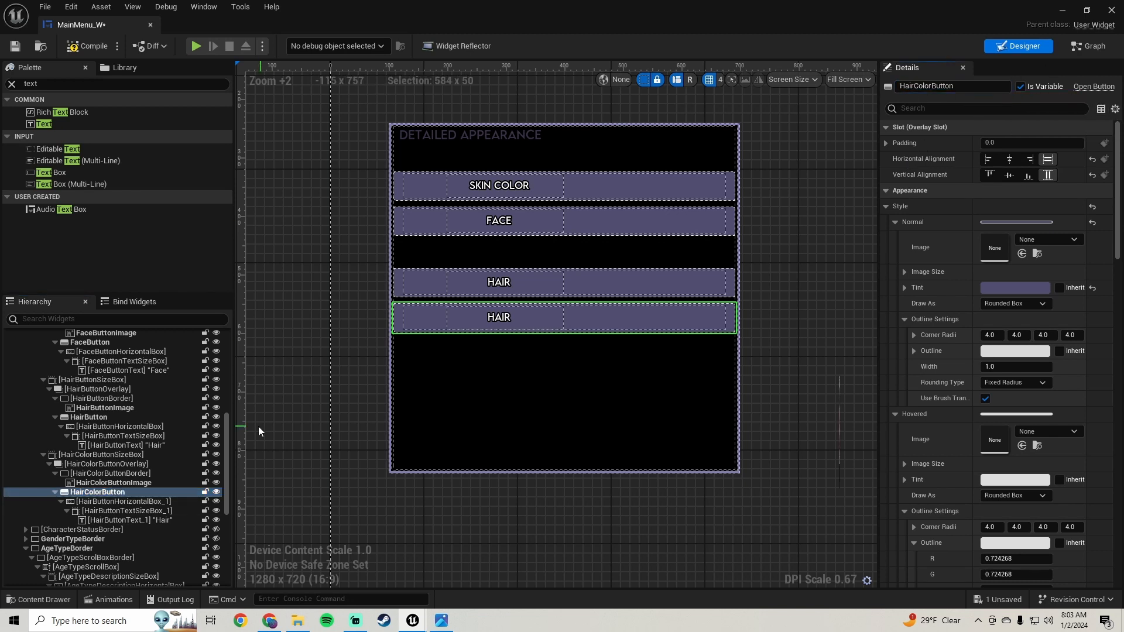
Rename the horizontal box HairButtonHorizontalBox_1 inside HairColorButton as HairColorButtonHorizontalBox
click(145, 501)
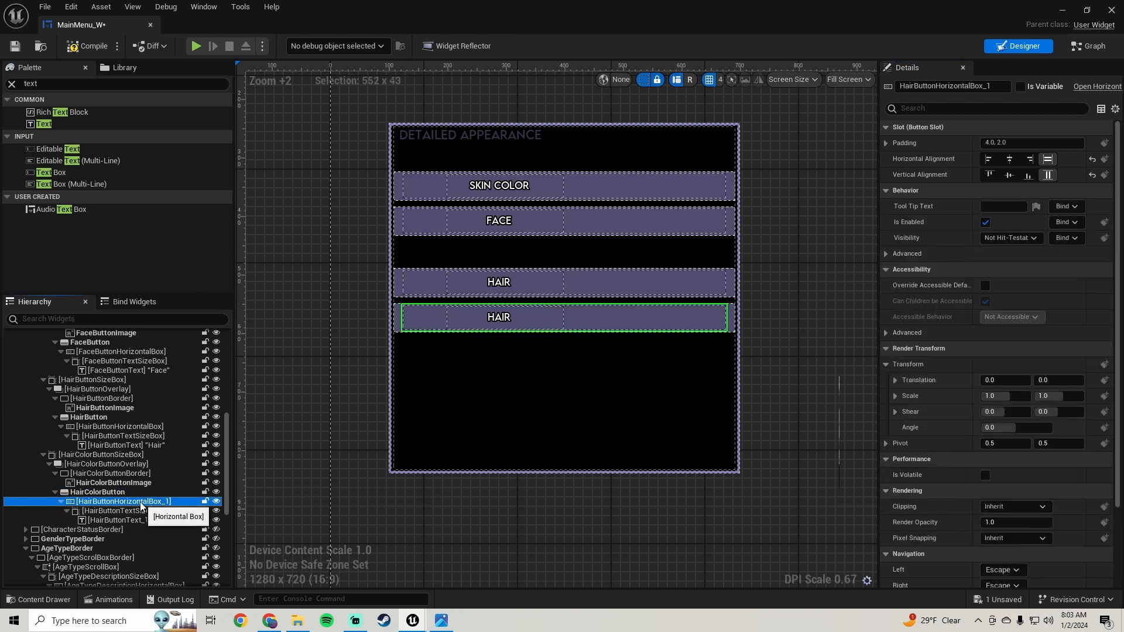
click(991, 86)
key(BackSpace)
key(BackSpace)
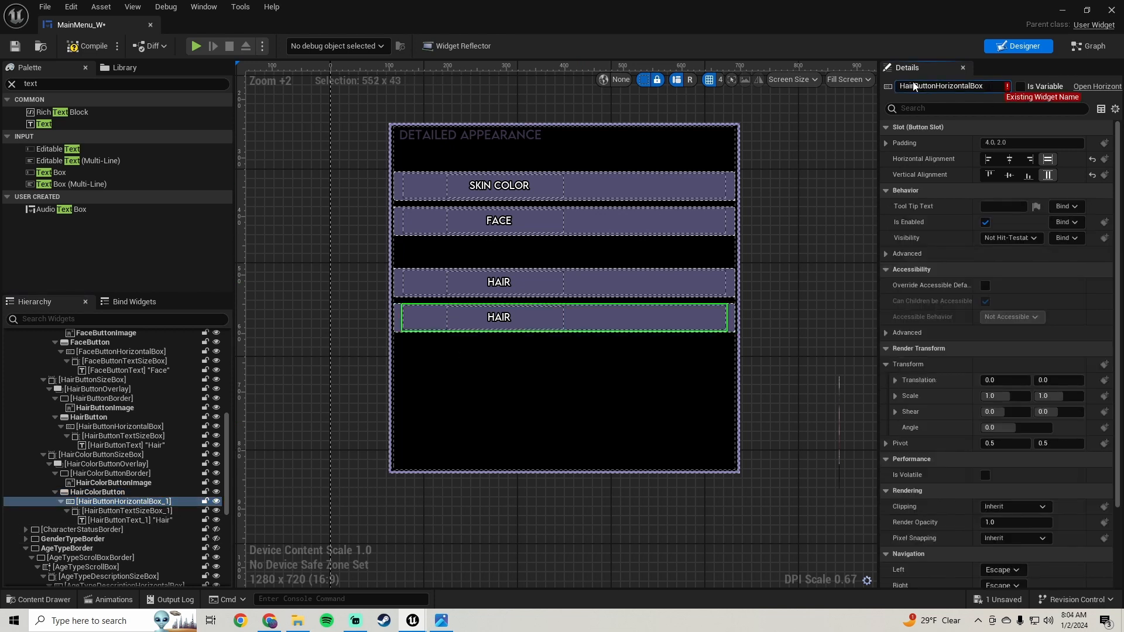
key(Home)
key(Right)
key(Right)
key(Right)
key(Right)
text(Color)
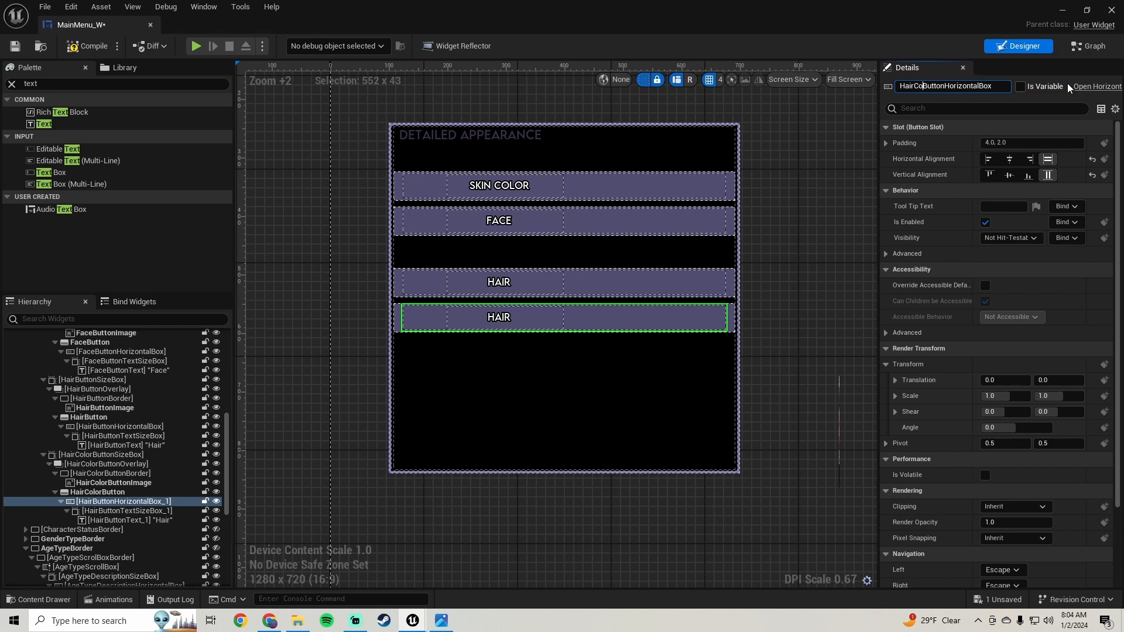
key(Return)
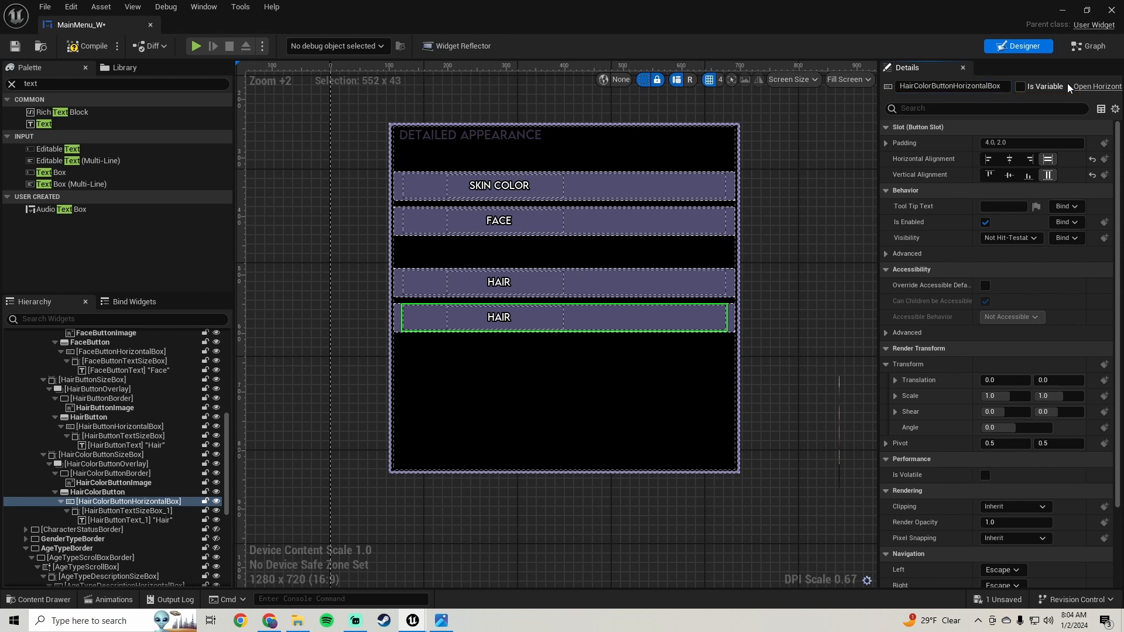
Rename the size box HairButtonTextSizeBox_1 inside HairColorButtonHorizontalBox as HairColorButtonTextSizeBox
click(145, 510)
click(988, 86)
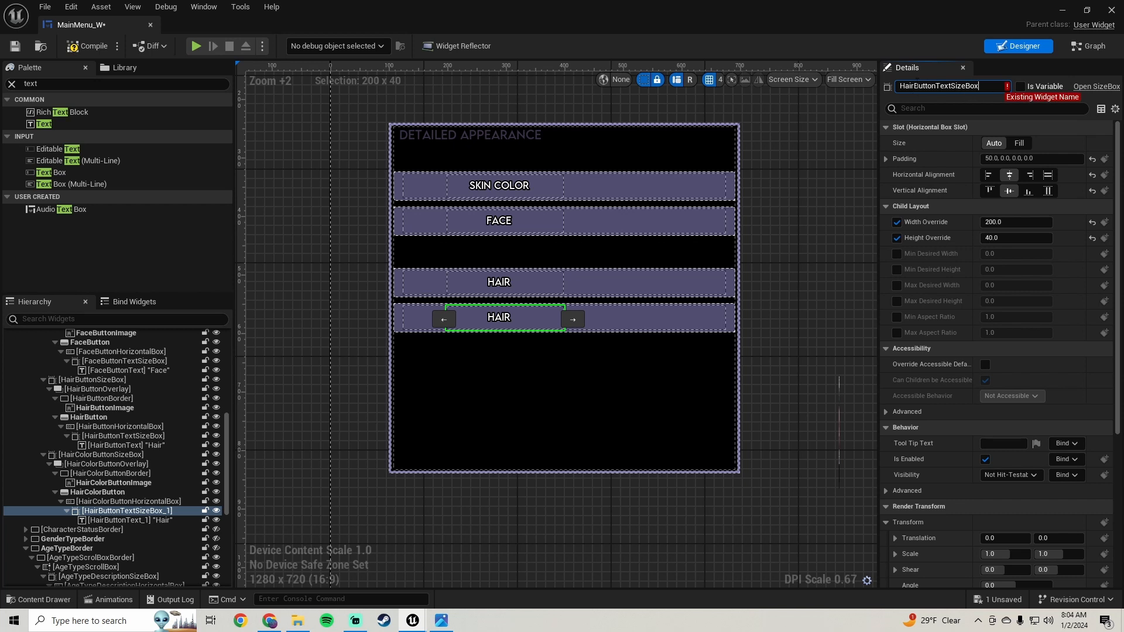
text(Color)
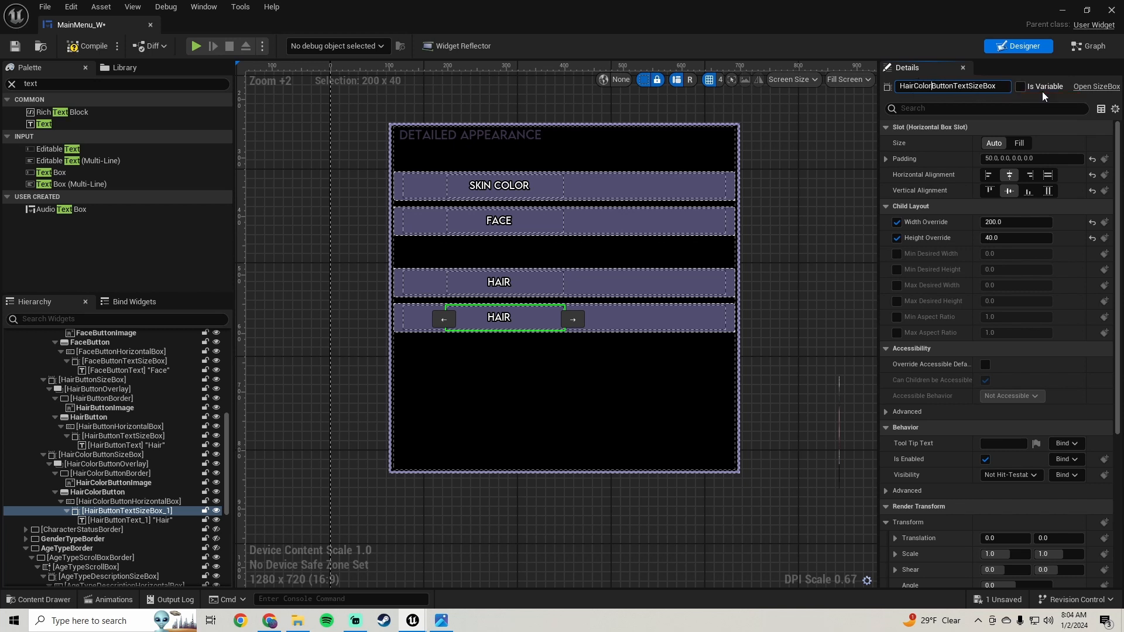
key(Return)
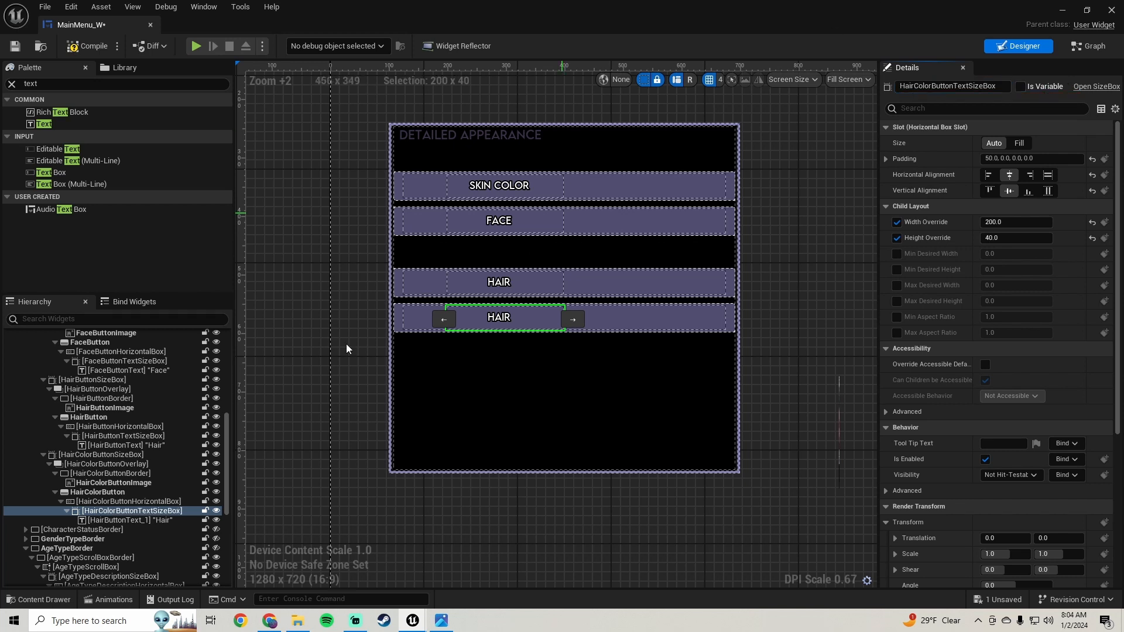
Rename the text block HairButtonText_1 inside HairColorButtonTextSizeBox as HairColorButtonText
click(137, 520)
click(995, 86)
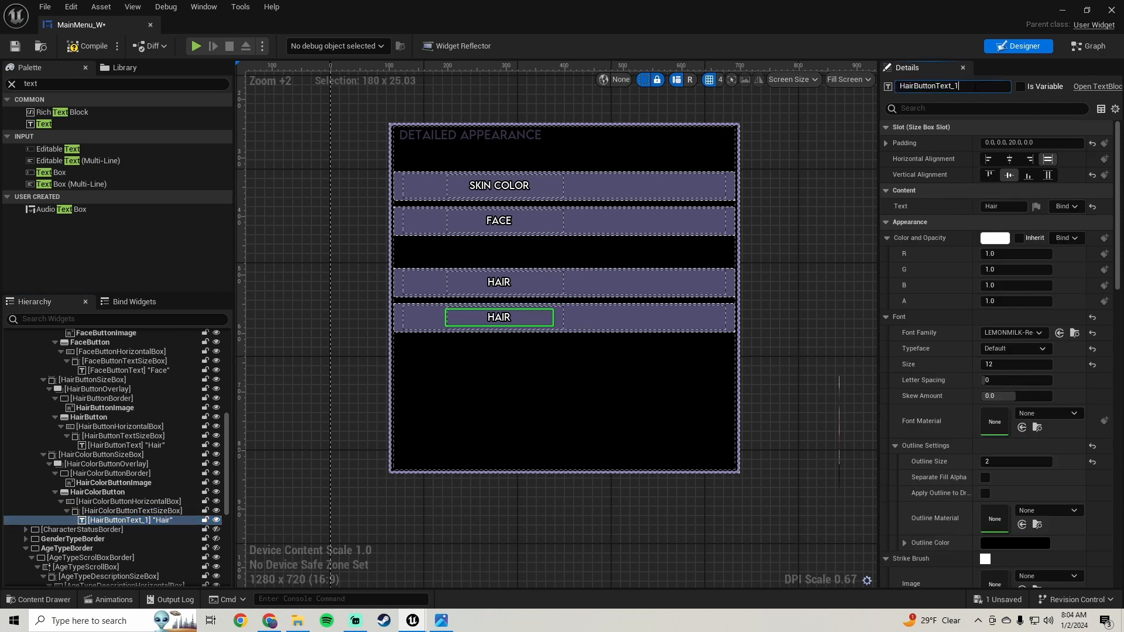
key(BackSpace)
key(BackSpace)
text(Col)
key(Return)
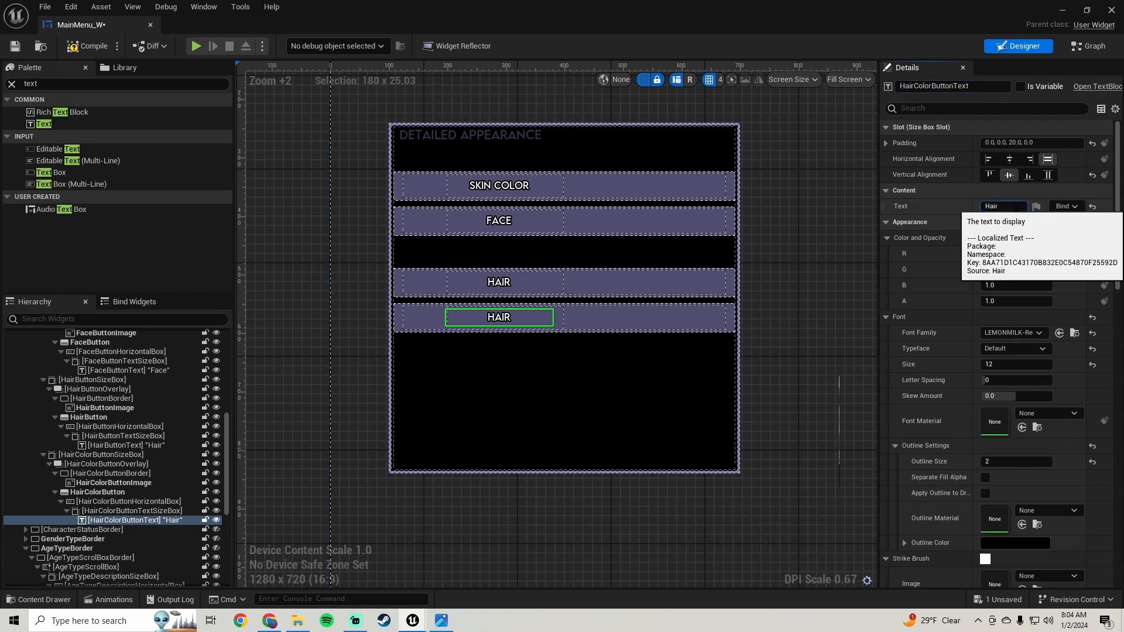
Set the displayed text of HairColorButtonText to Hair Color, then compile and save the widget
key(Return)
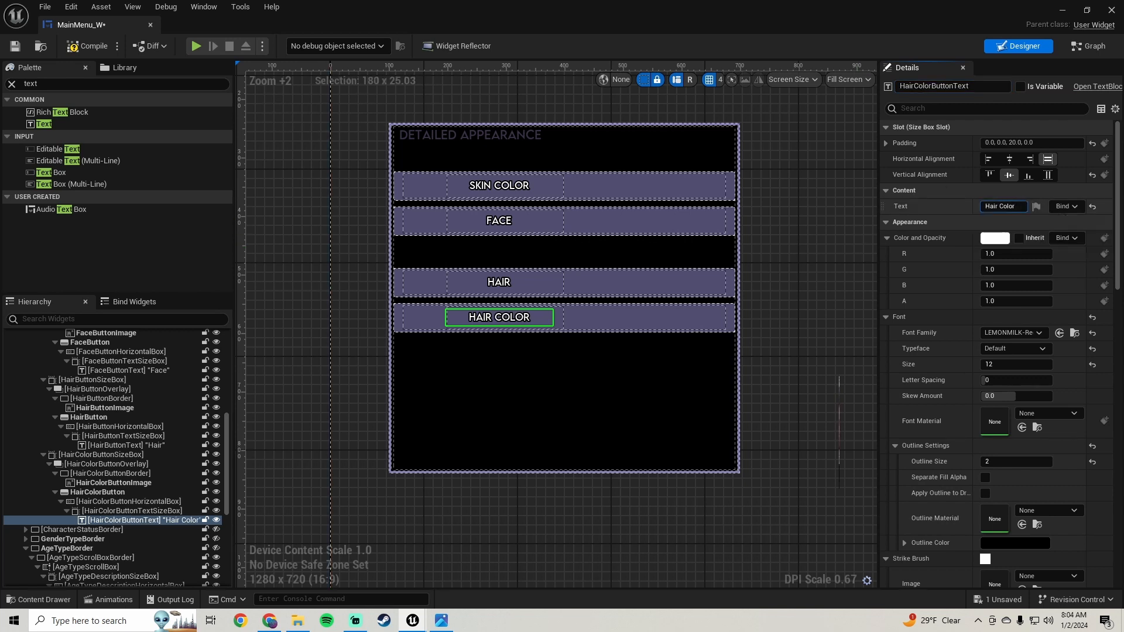
click(92, 45)
click(15, 46)
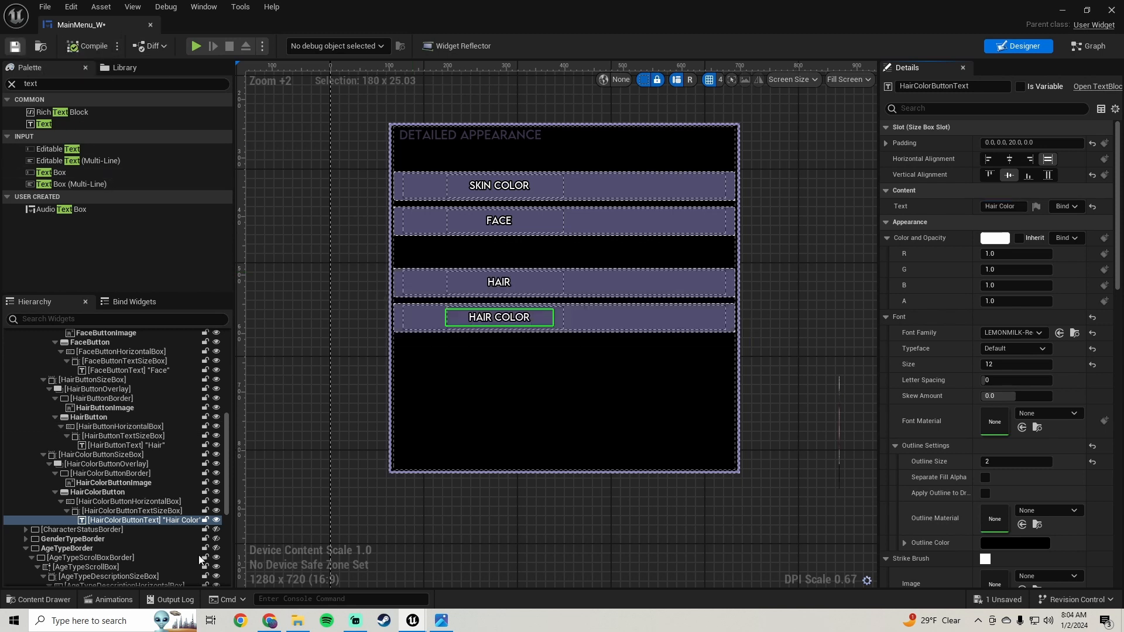
Duplicate the HairColorButtonSizeBox row in the hierarchy
scroll(177, 493, down, 1)
scroll(364, 421, up, 1)
scroll(369, 406, down, 2)
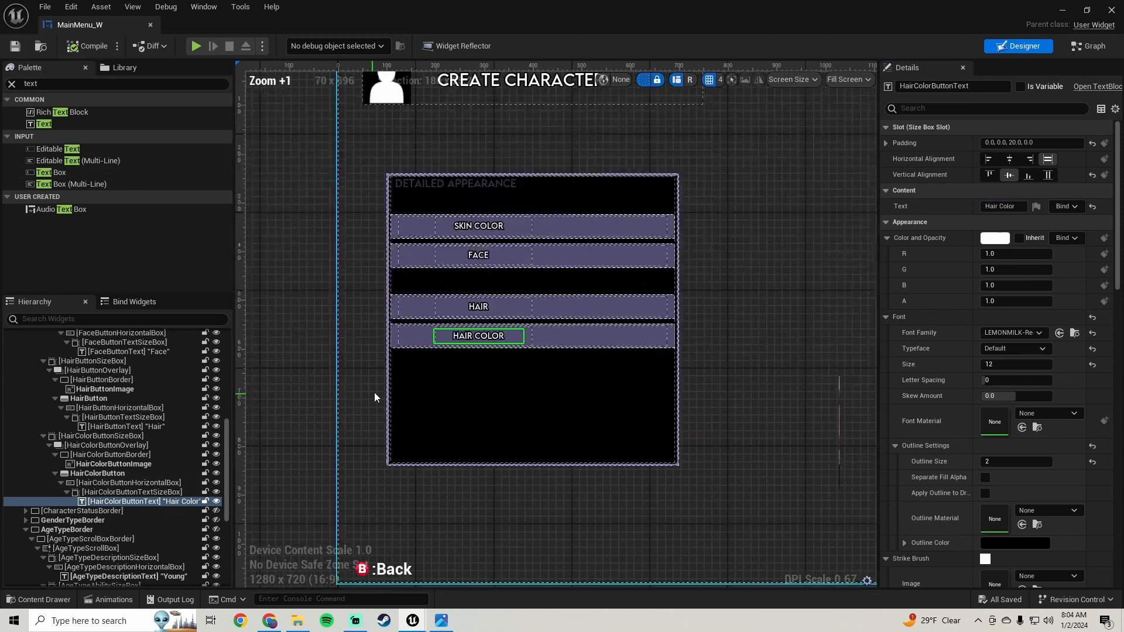
scroll(363, 406, up, 1)
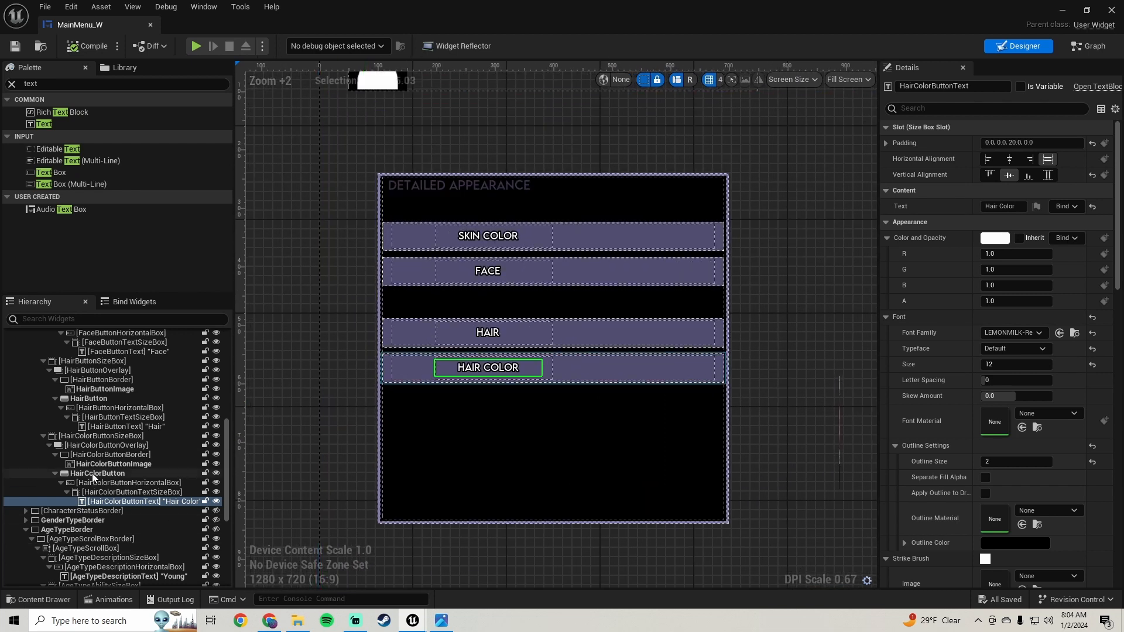
click(117, 436)
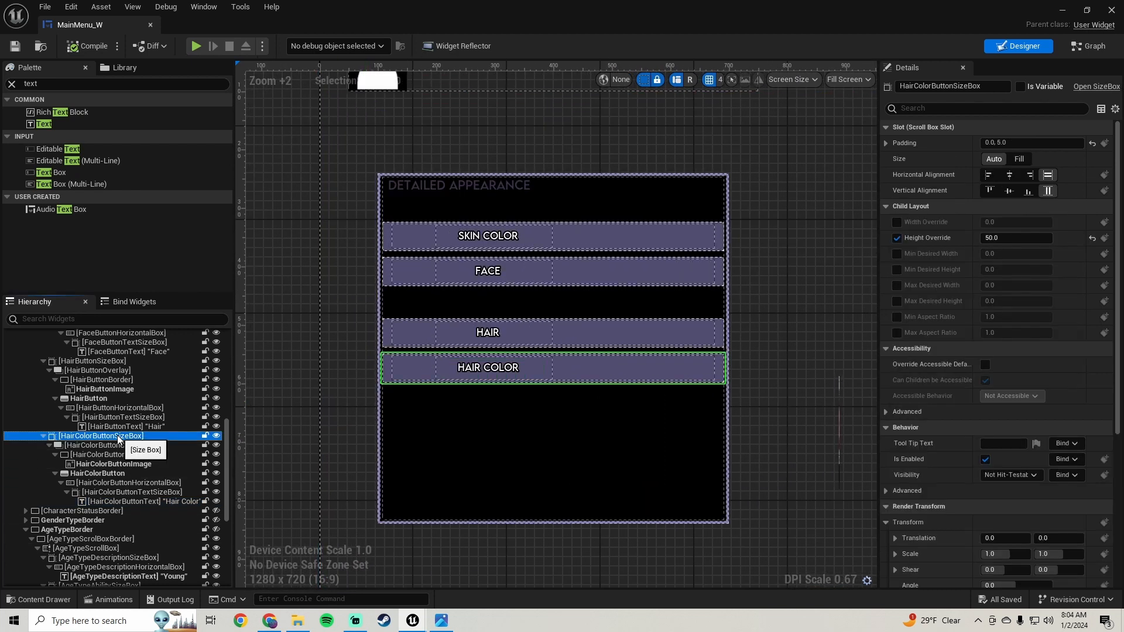
right_click(119, 436)
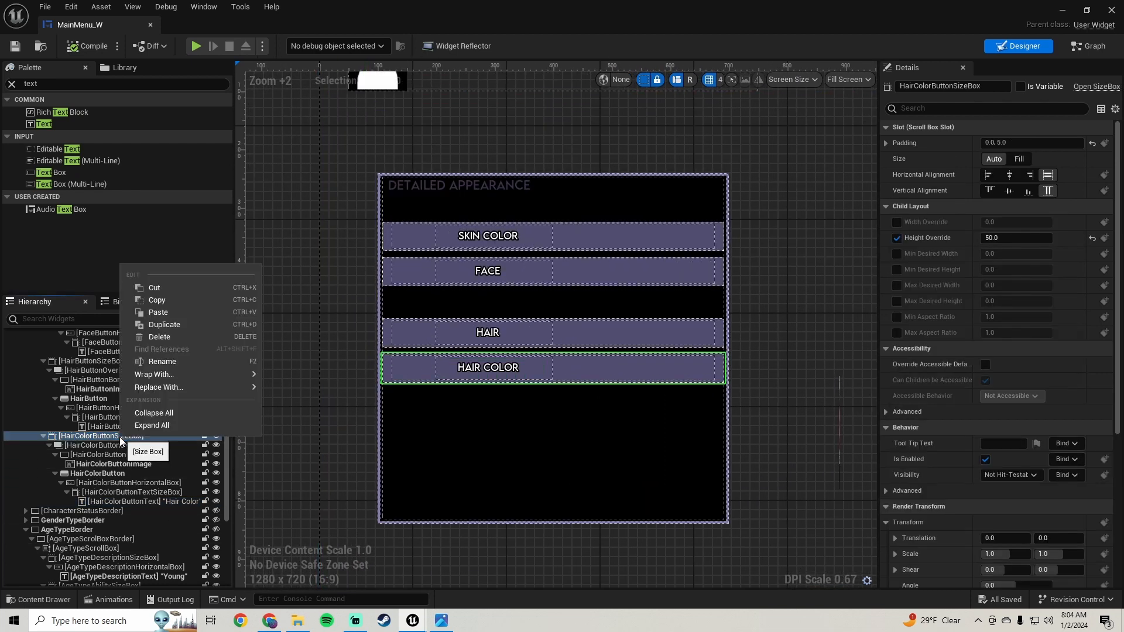
click(182, 323)
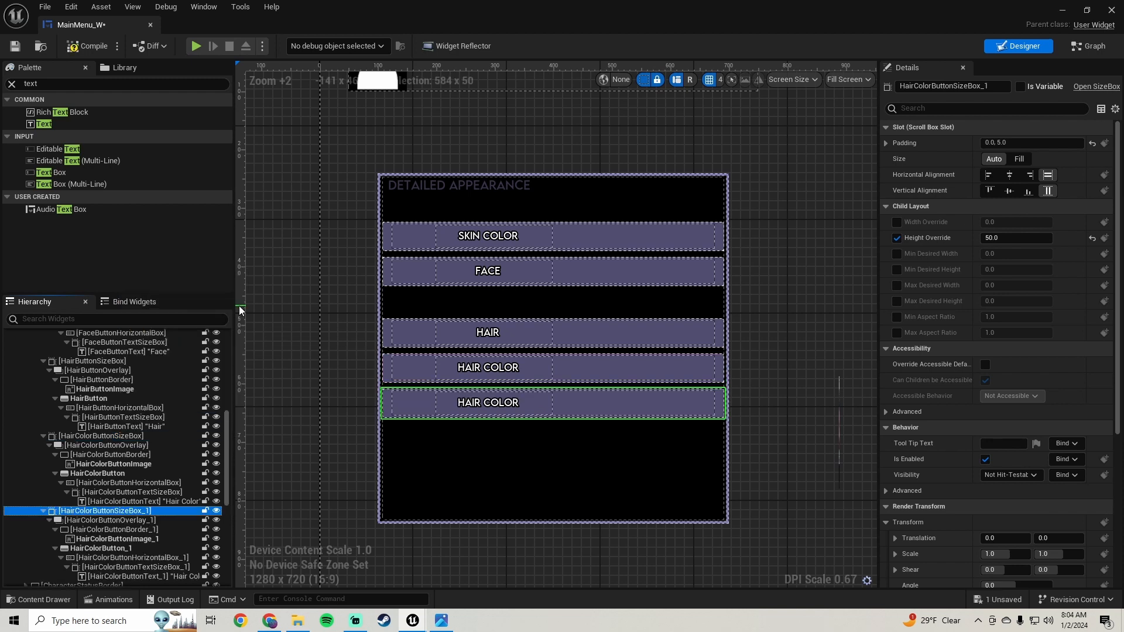
Set the top padding of the duplicated size box HairColorButtonSizeBox_1 to 50
click(885, 143)
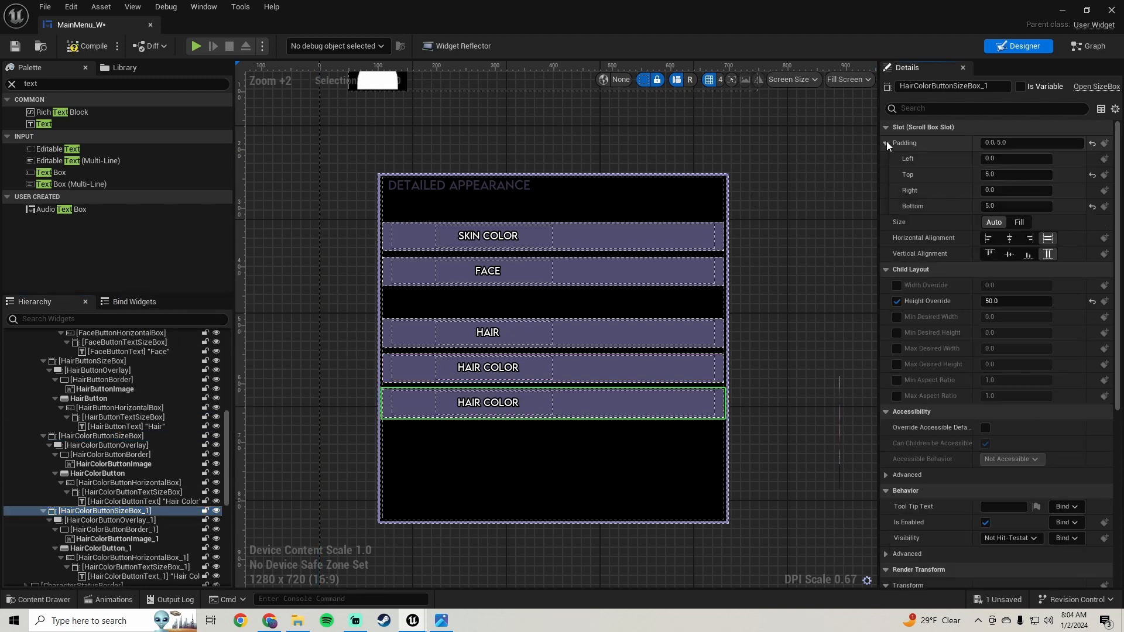
click(989, 174)
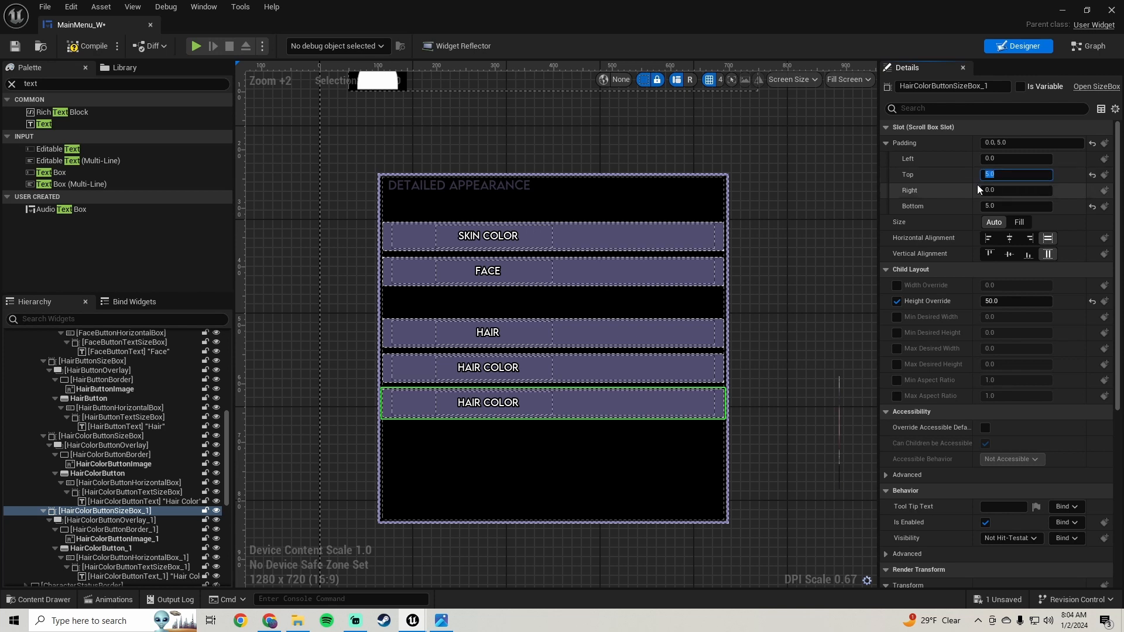
text(50)
key(Return)
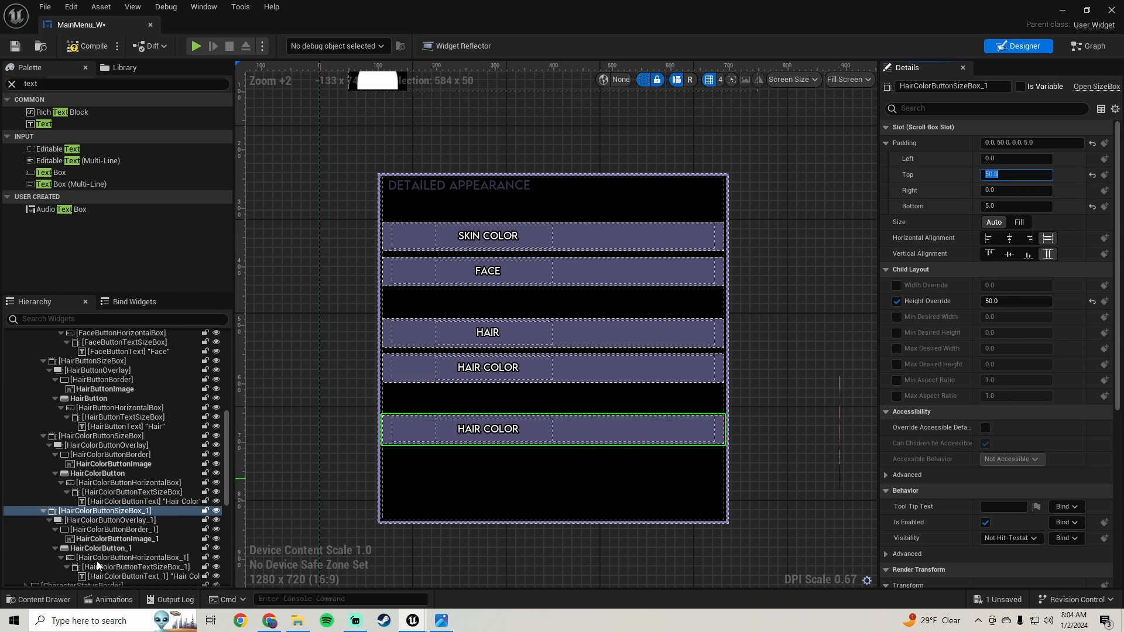
Rename the duplicated size box HairColorButtonSizeBox_1 as FacialHairButtonSizeBox
scroll(139, 463, down, 2)
scroll(139, 465, down, 1)
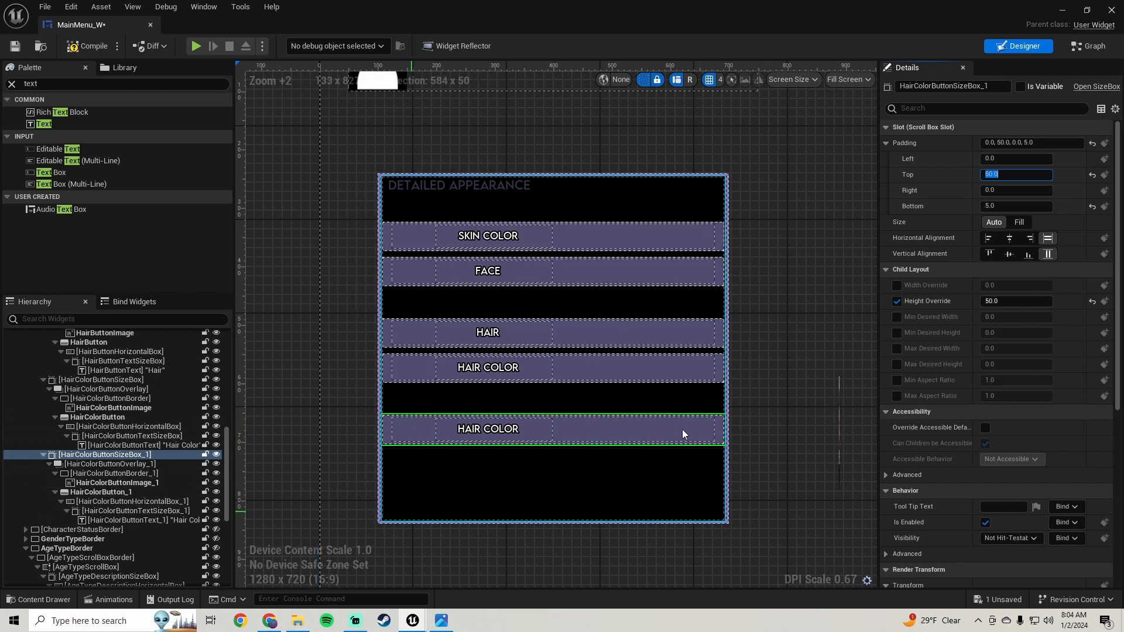
scroll(726, 281, down, 1)
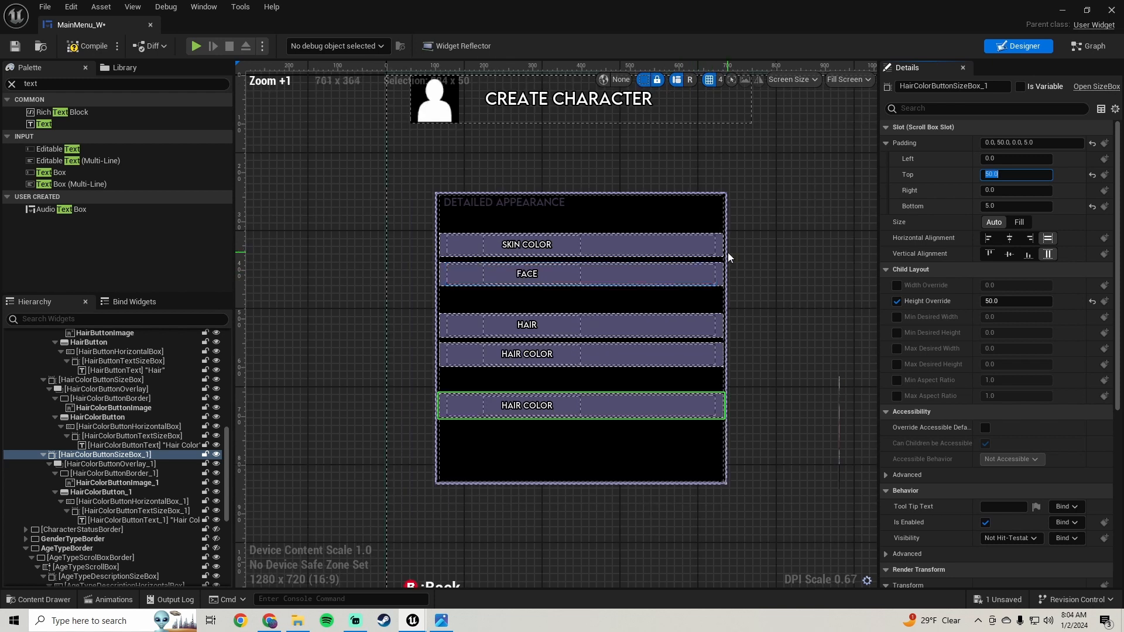
right_drag(728, 252, 607, 244)
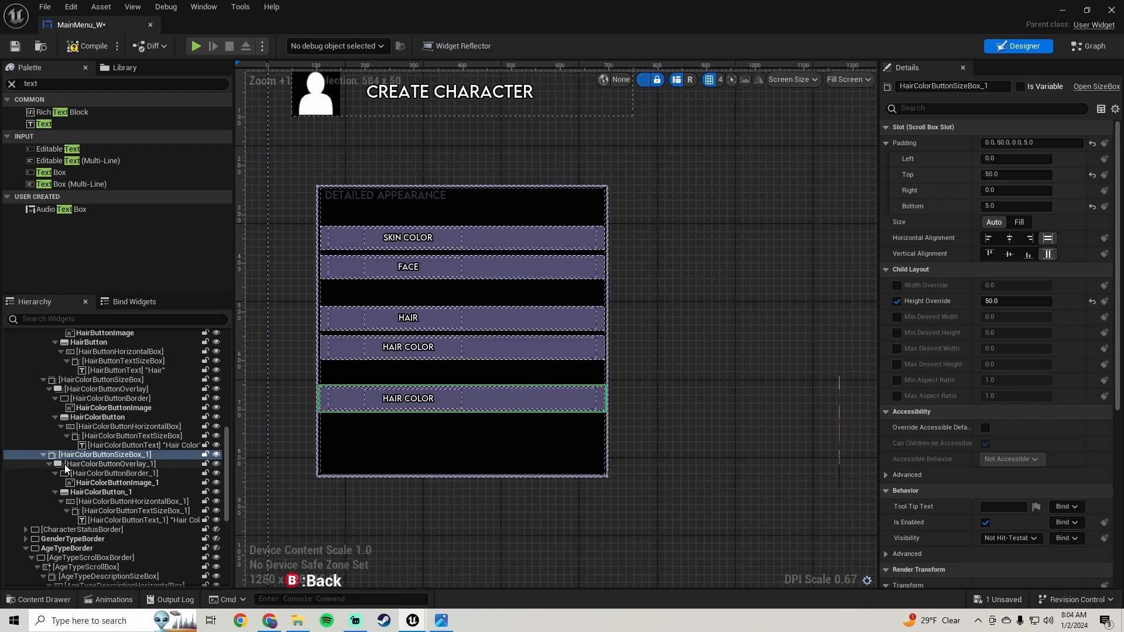
click(994, 86)
click(995, 86)
key(BackSpace)
key(BackSpace)
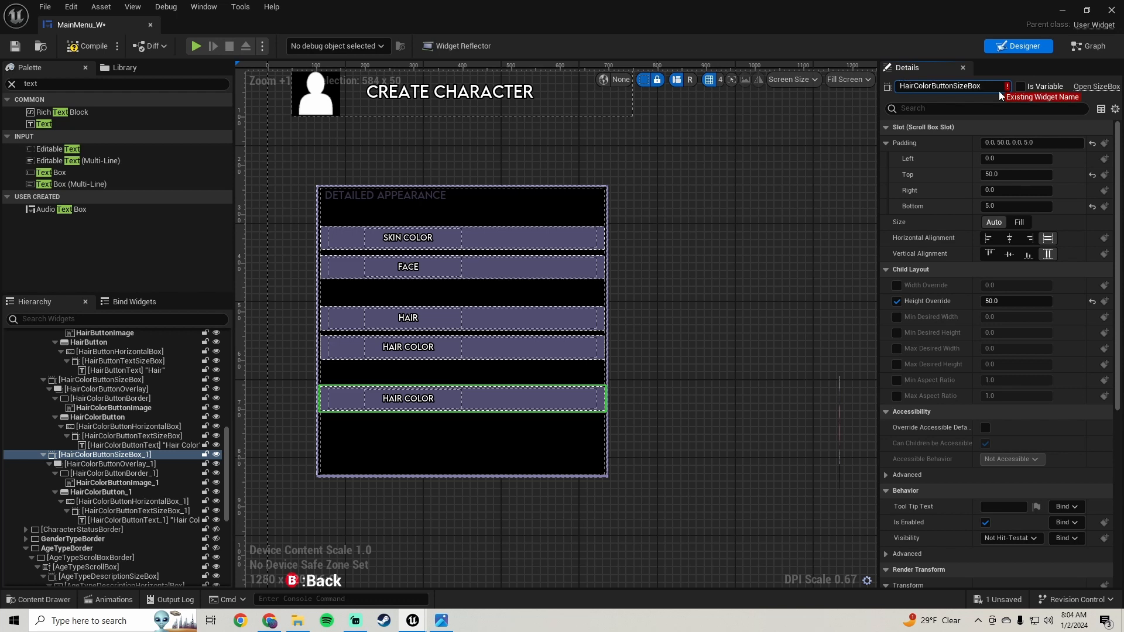
key(BackSpace)
key(BackSpace)
key(BackSpace)
key(BackSpace)
key(BackSpace)
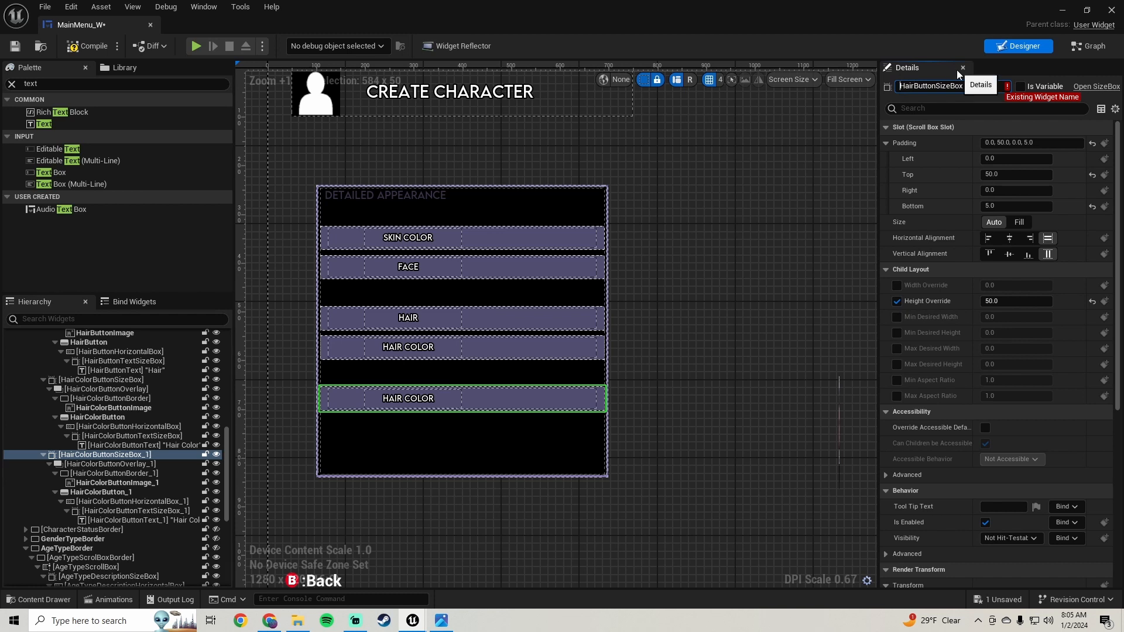
key(Home)
text(Fac)
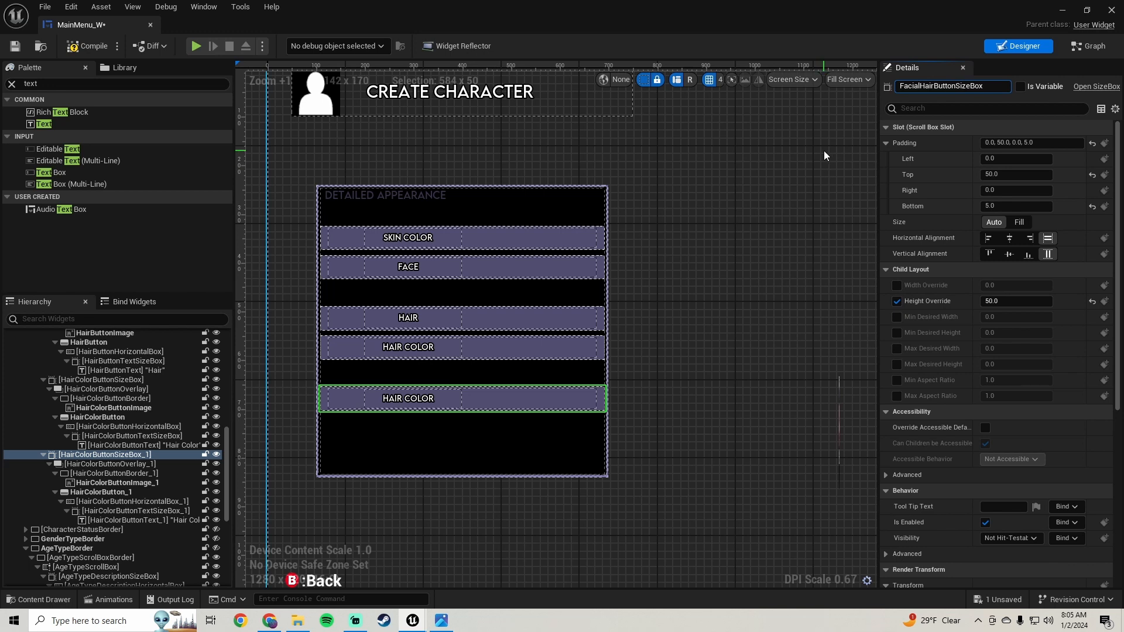
key(Return)
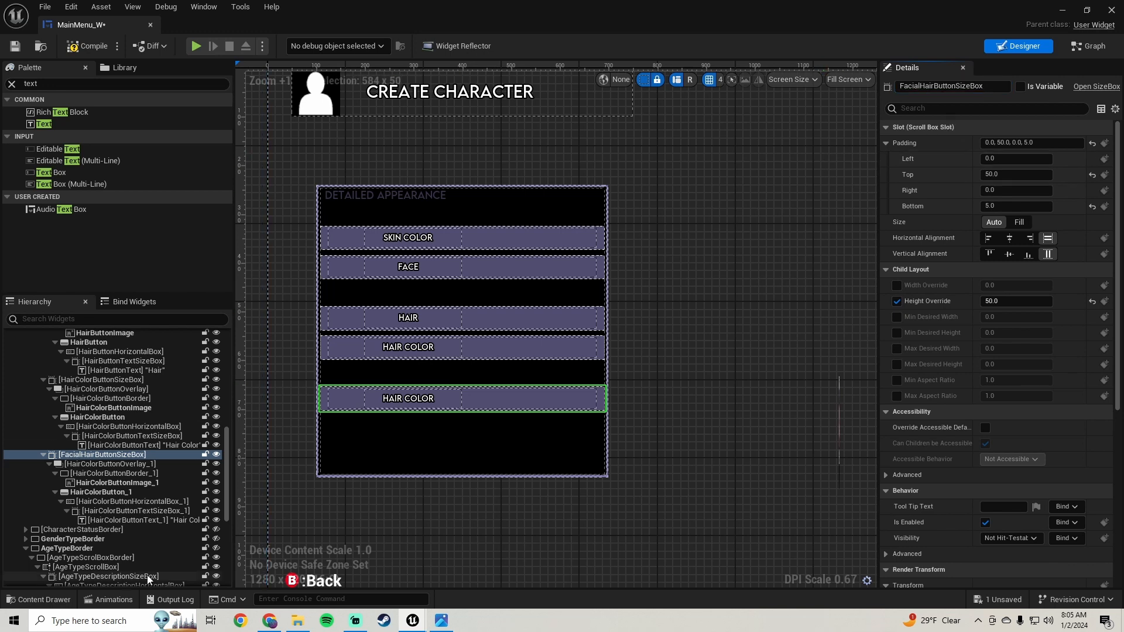
Rename the overlay HairColorButtonOverlay_1 inside FacialHairButtonSizeBox as FacialHairButtonOverlay
click(85, 465)
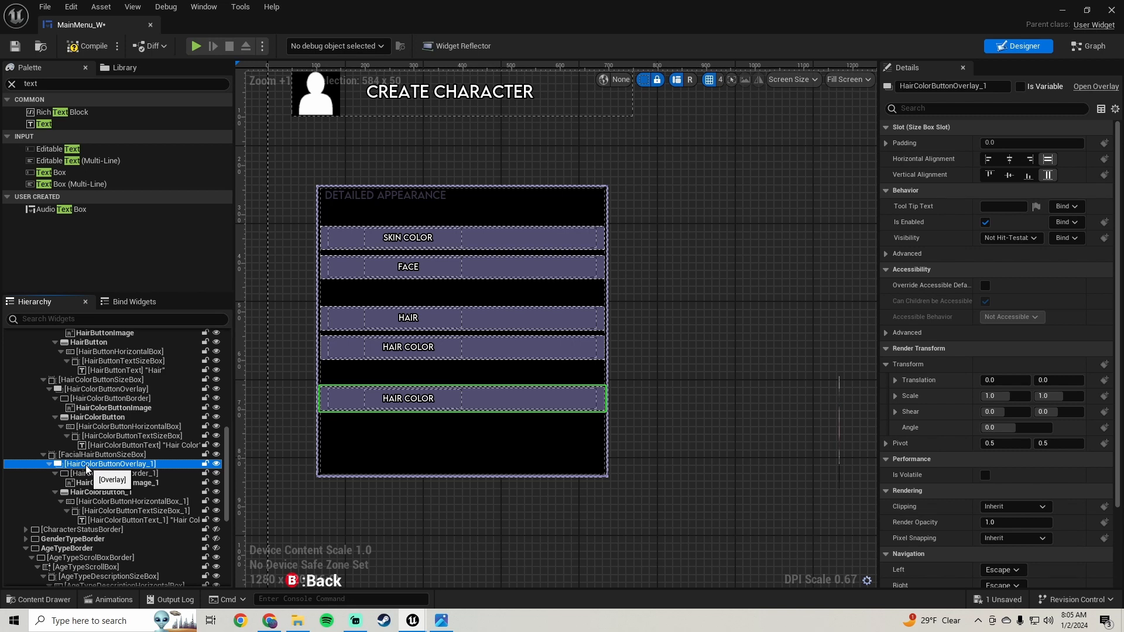
click(995, 86)
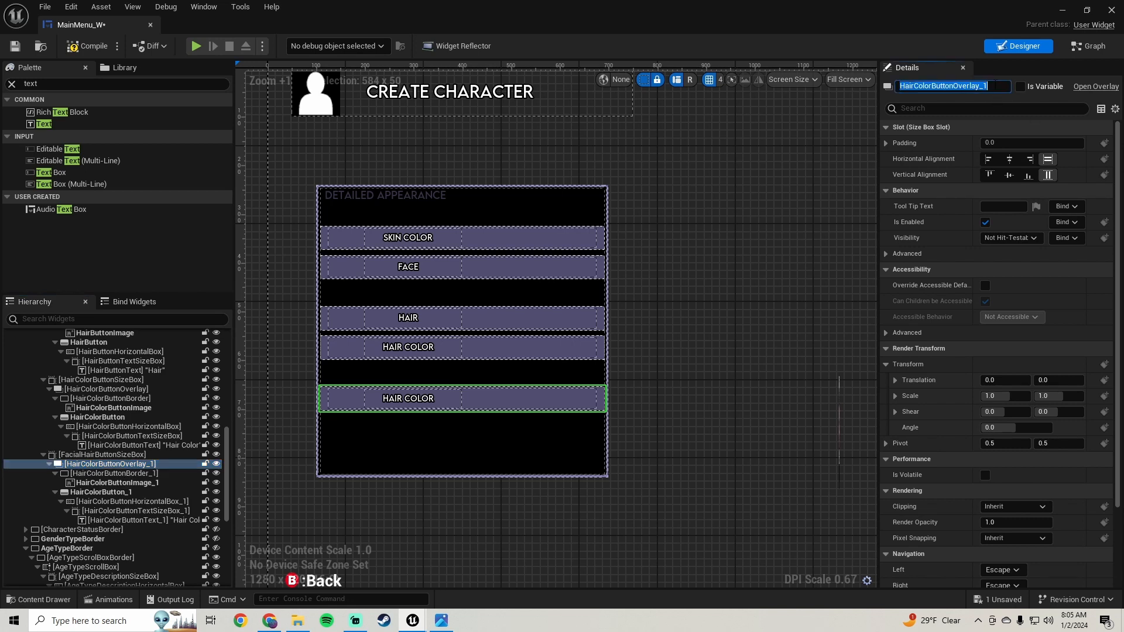
key(End)
key(BackSpace)
key(BackSpace)
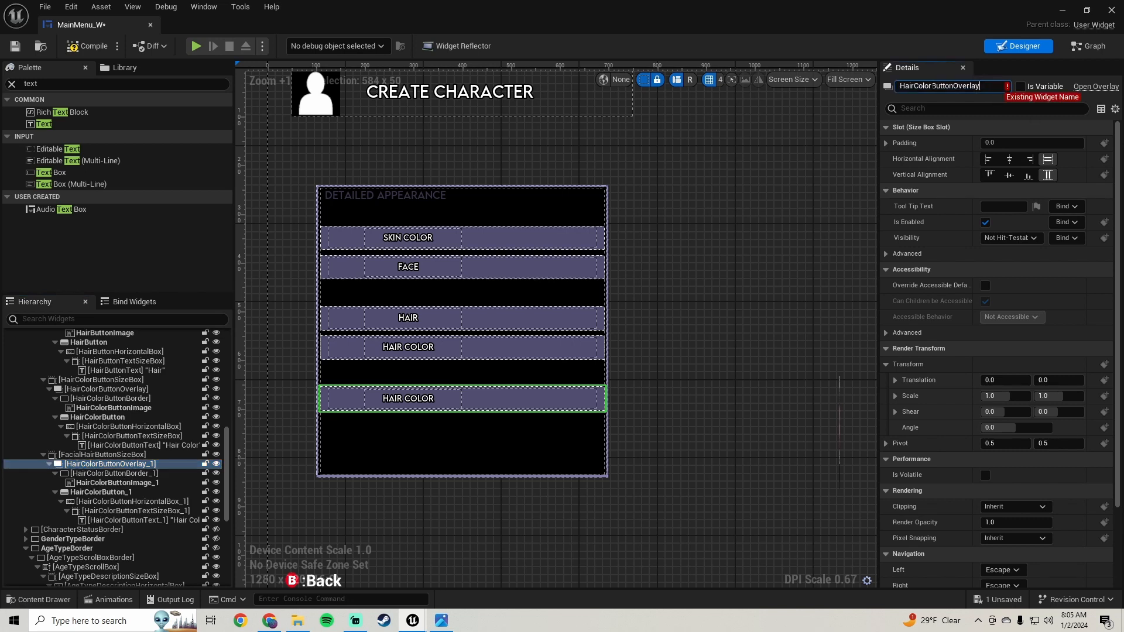
click(928, 86)
key(BackSpace)
key(BackSpace)
key(BackSpace)
key(BackSpace)
key(BackSpace)
key(Home)
text(Facial)
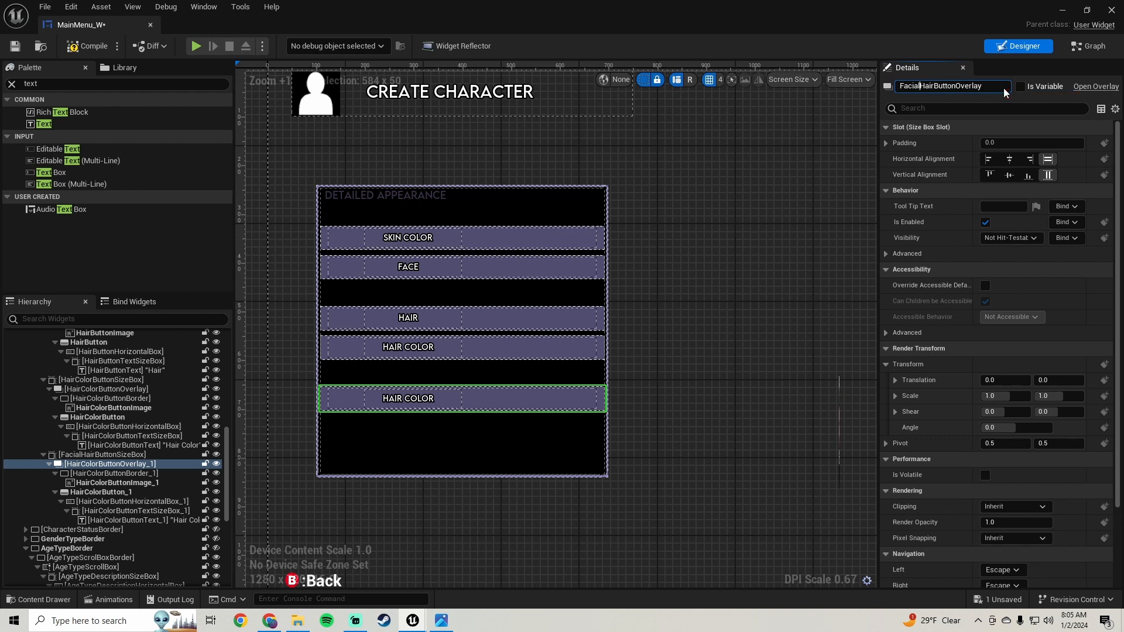
key(Return)
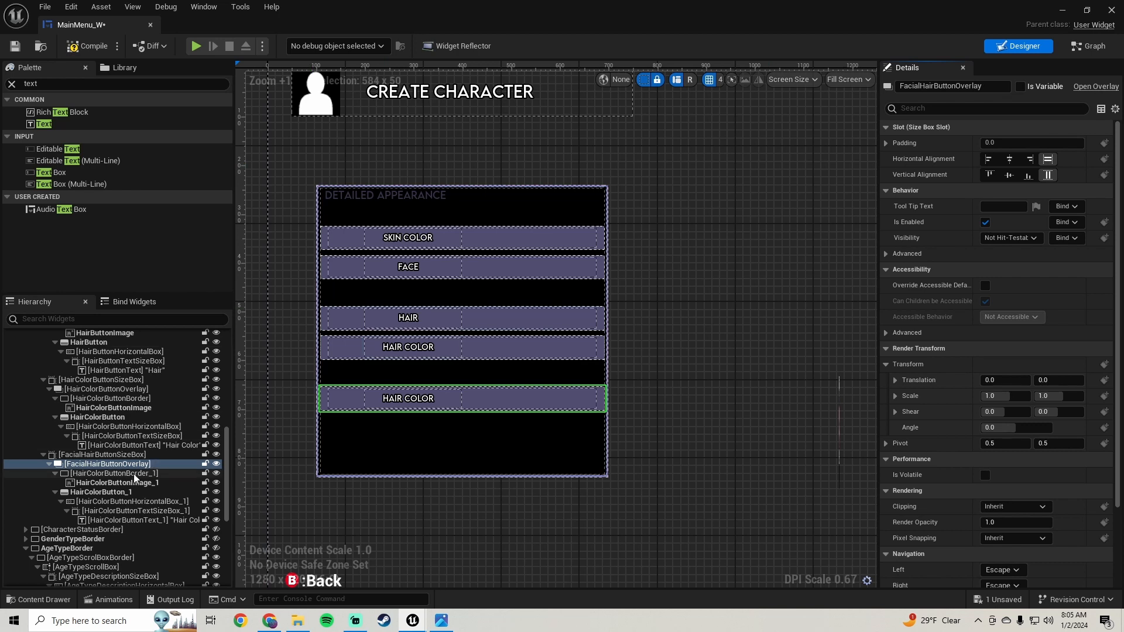
Rename the border HairColorButtonBorder_1 inside FacialHairButtonOverlay as FacialHairButtonBorder
click(129, 473)
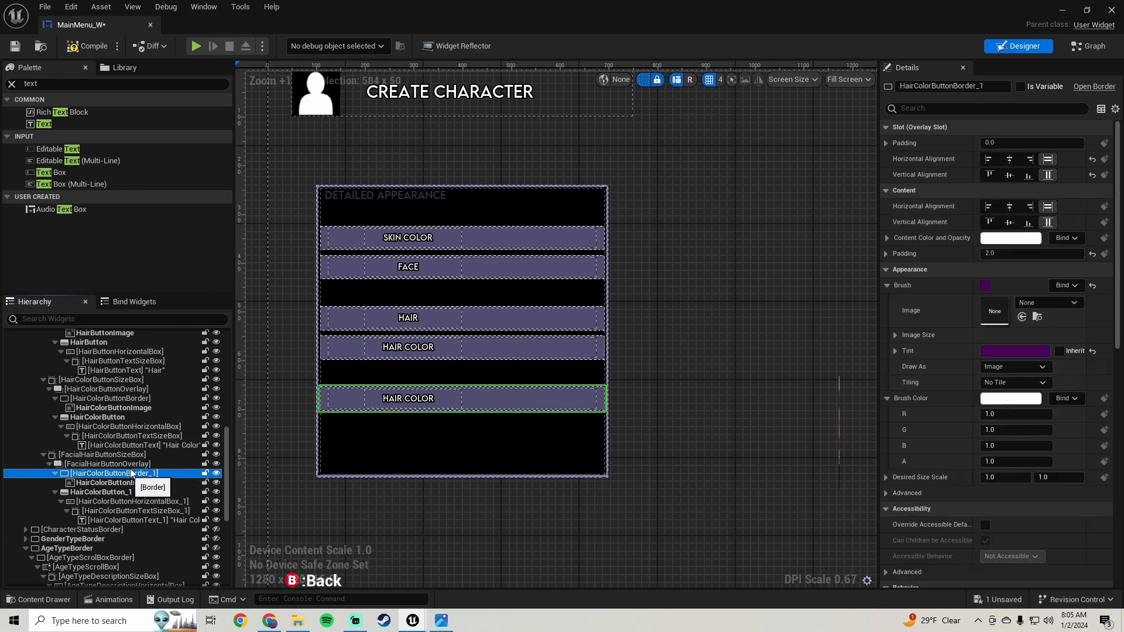
click(989, 86)
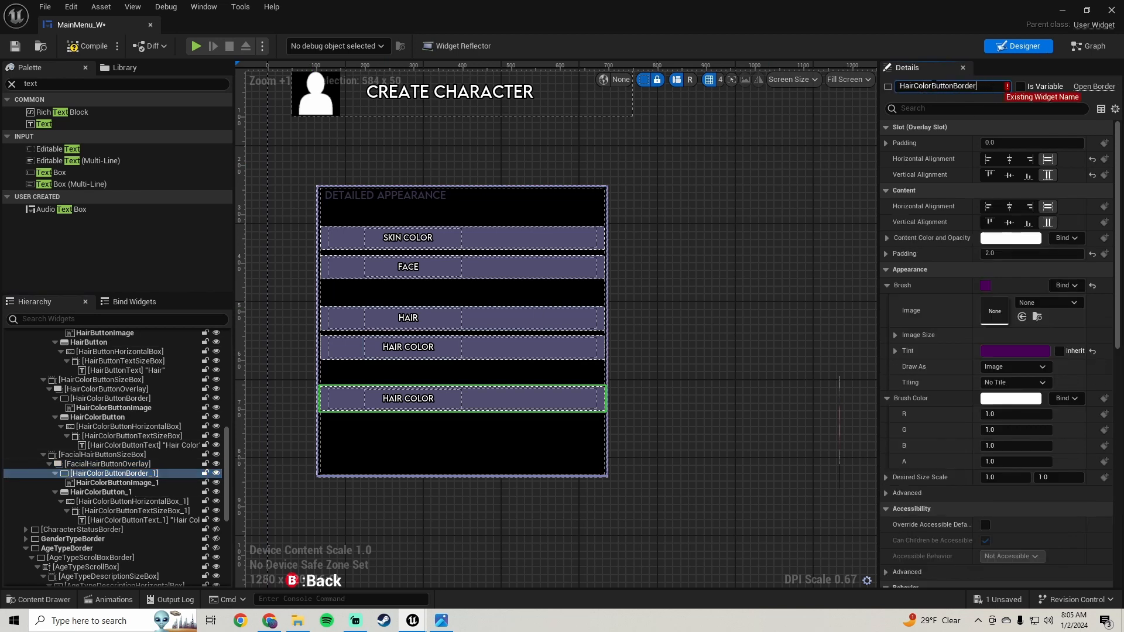
key(BackSpace)
key(BackSpace)
key(BackSpace)
key(BackSpace)
key(Home)
text(Facial)
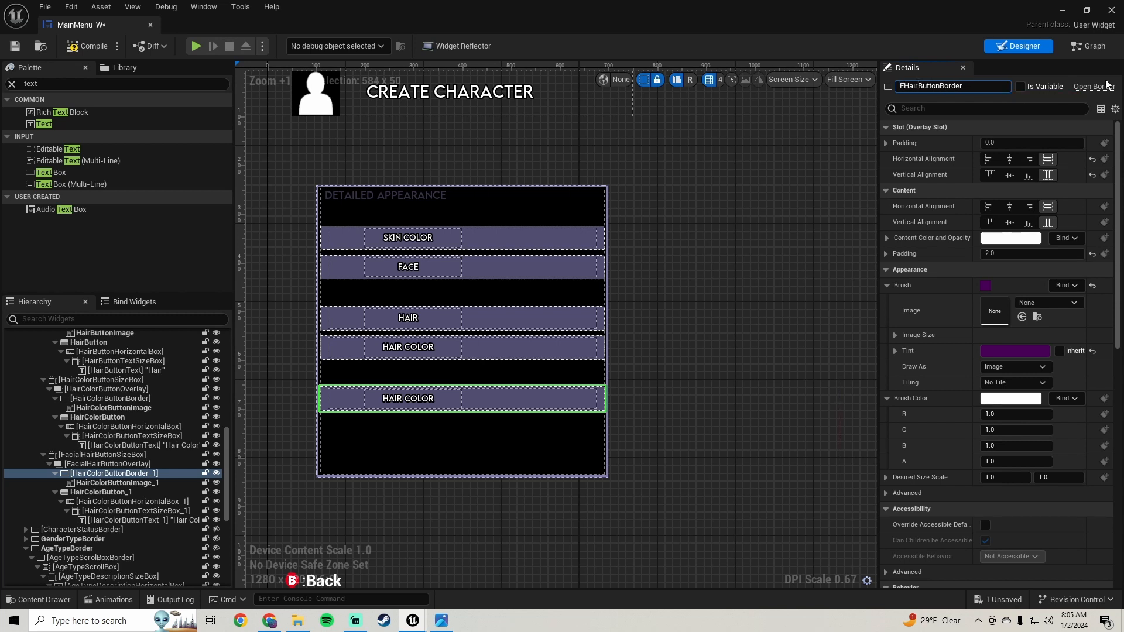
key(Return)
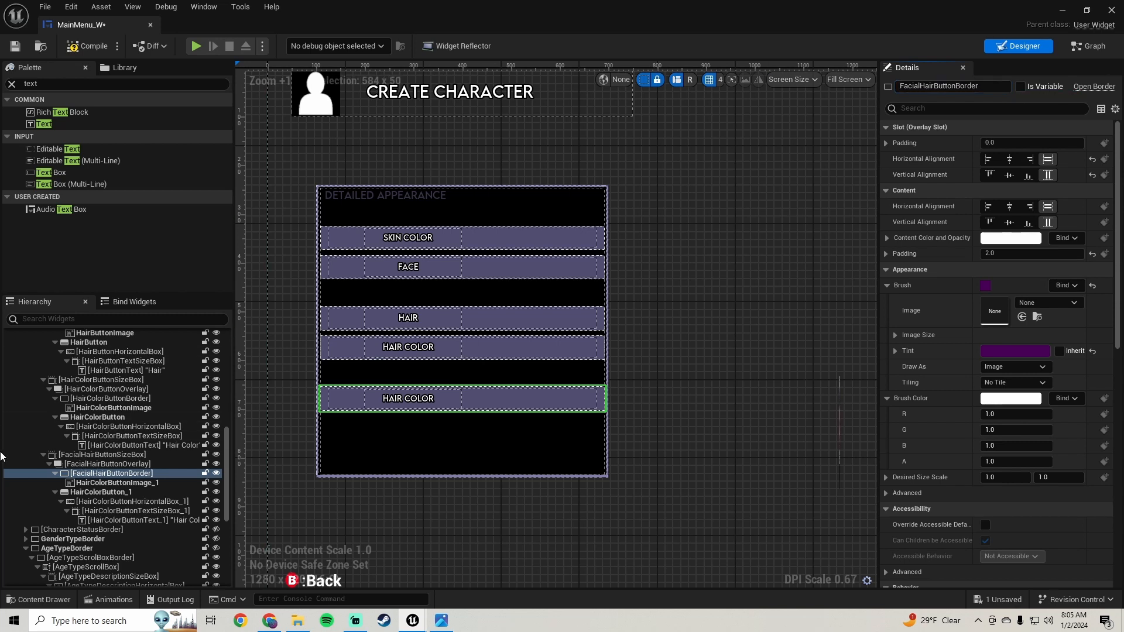
Rename the image HairColorButtonImage_1 inside FacialHairButtonBorder as FacialHairButtonImage
click(120, 482)
click(989, 86)
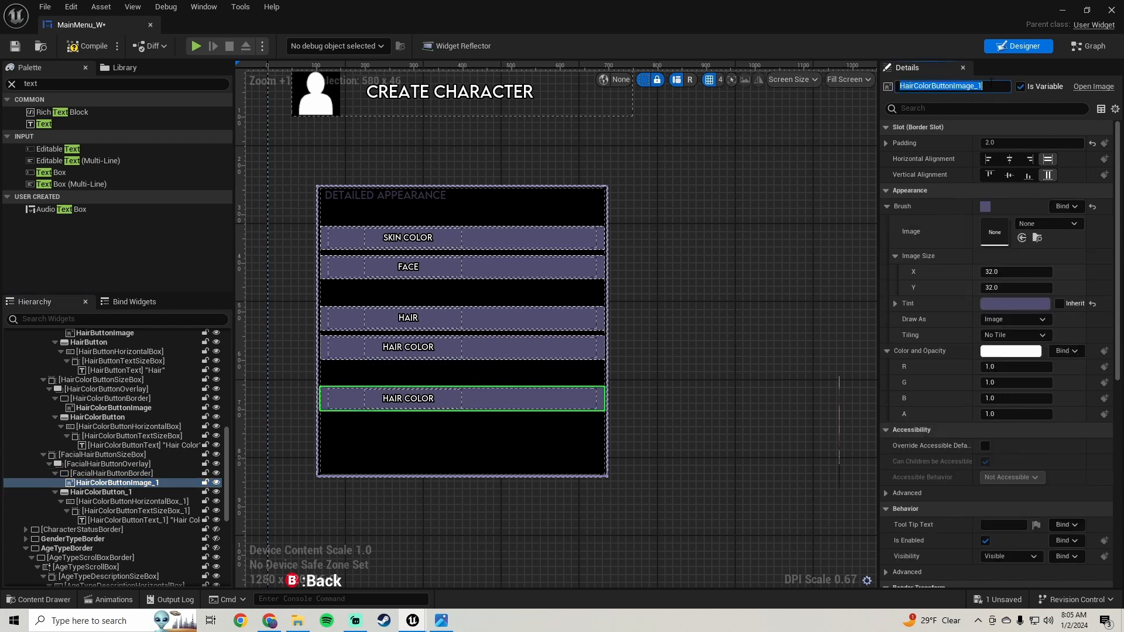
click(991, 86)
key(BackSpace)
key(BackSpace)
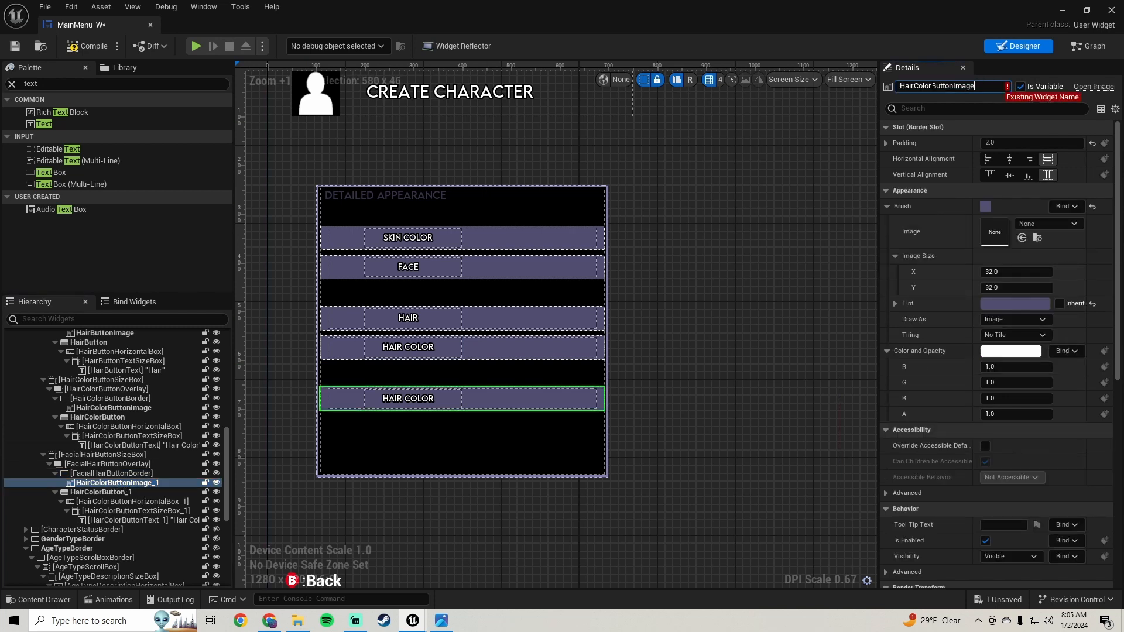
click(932, 88)
key(BackSpace)
key(BackSpace)
key(BackSpace)
key(BackSpace)
text(Facial)
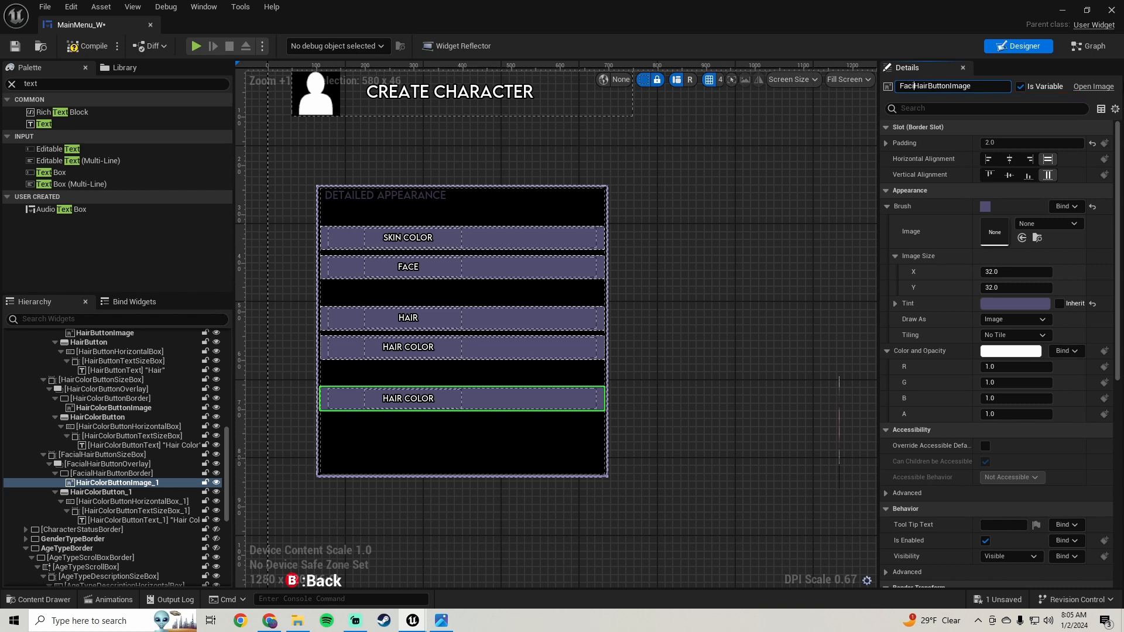
key(Return)
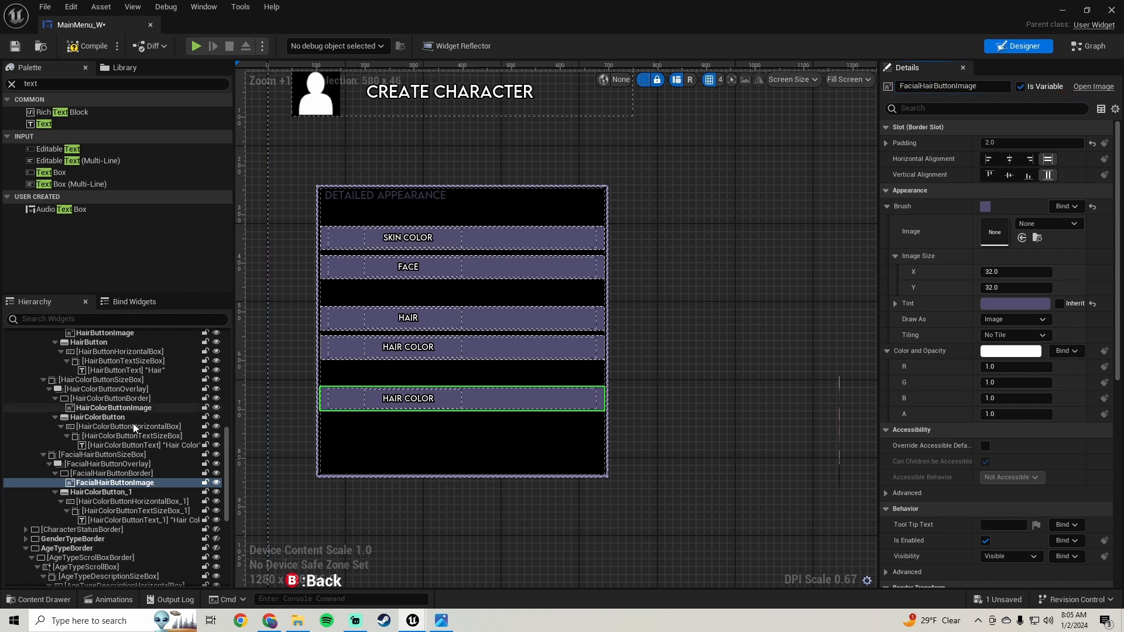
Rename the button HairColorButton_1 inside FacialHairButtonOverlay as FacialHairButton
click(106, 493)
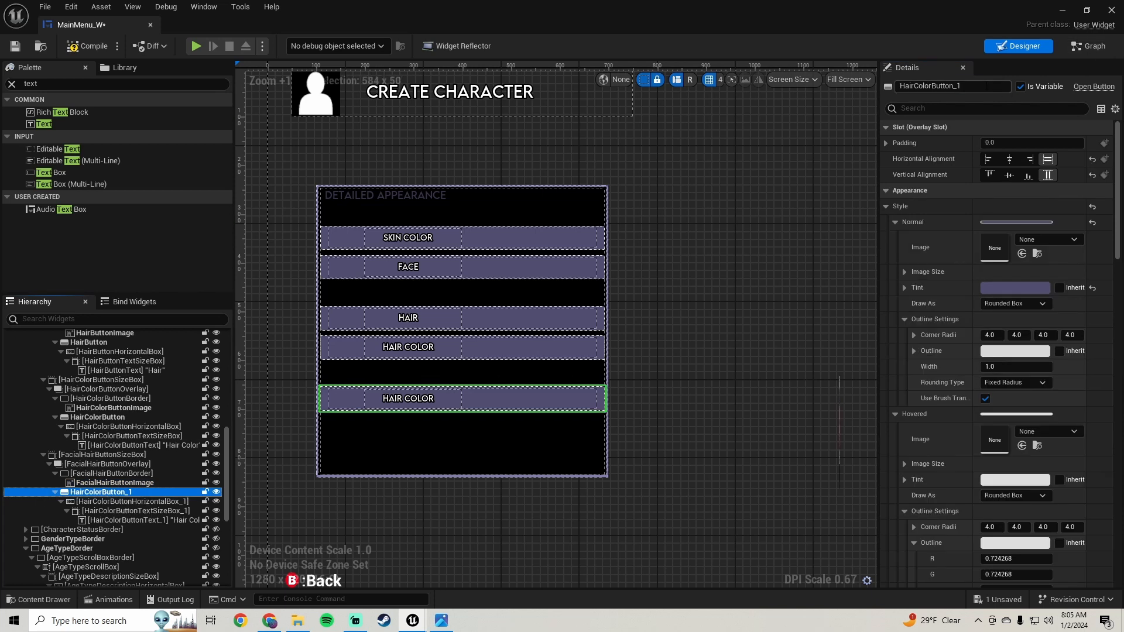
click(936, 86)
key(BackSpace)
key(BackSpace)
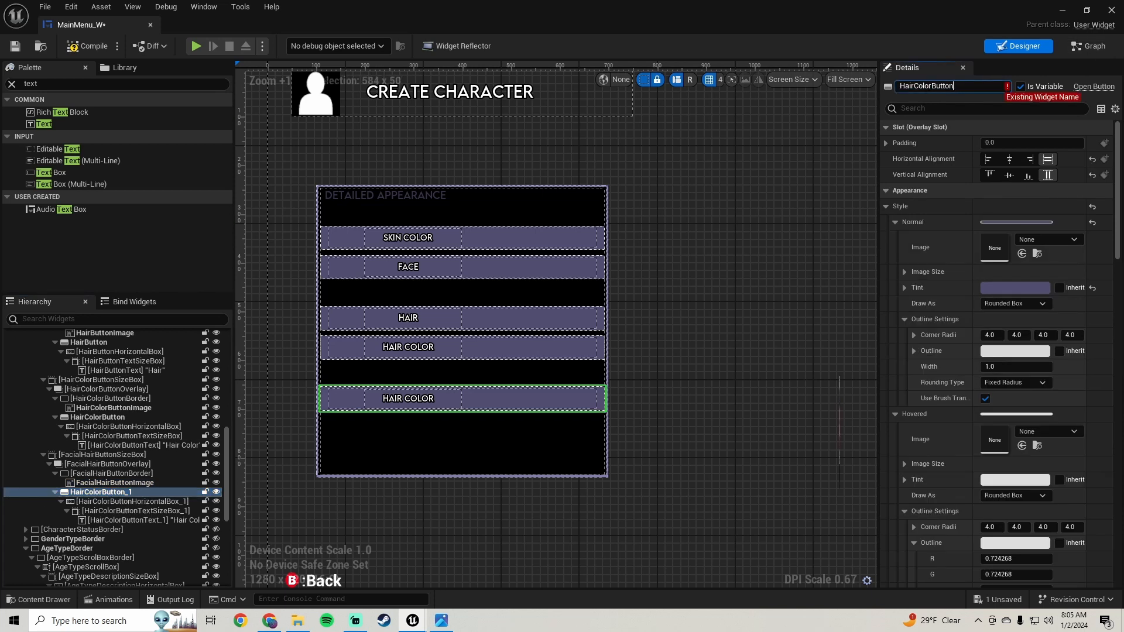
key(Left)
key(Left)
key(Left)
key(Left)
key(Left)
key(Left)
key(BackSpace)
key(BackSpace)
key(BackSpace)
key(BackSpace)
key(BackSpace)
key(Home)
text(Facial)
key(Return)
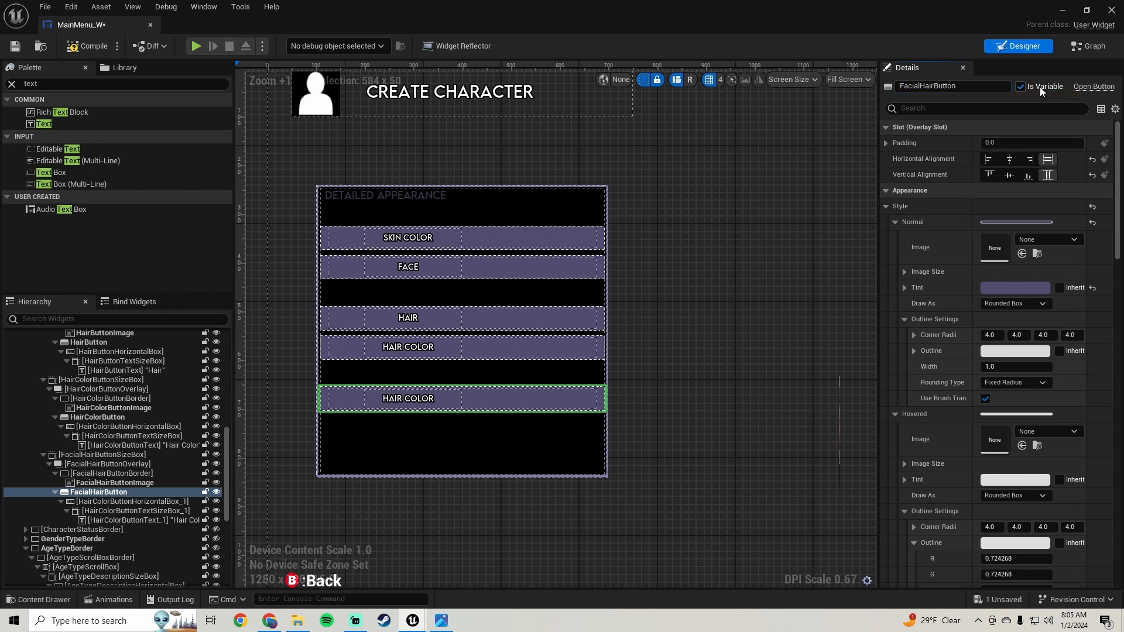
Rename the horizontal box HairColorButtonHorizontalBox_1 inside FacialHairButton as FacialHairButtonHorizontalBox
click(128, 501)
drag(986, 87, 1040, 95)
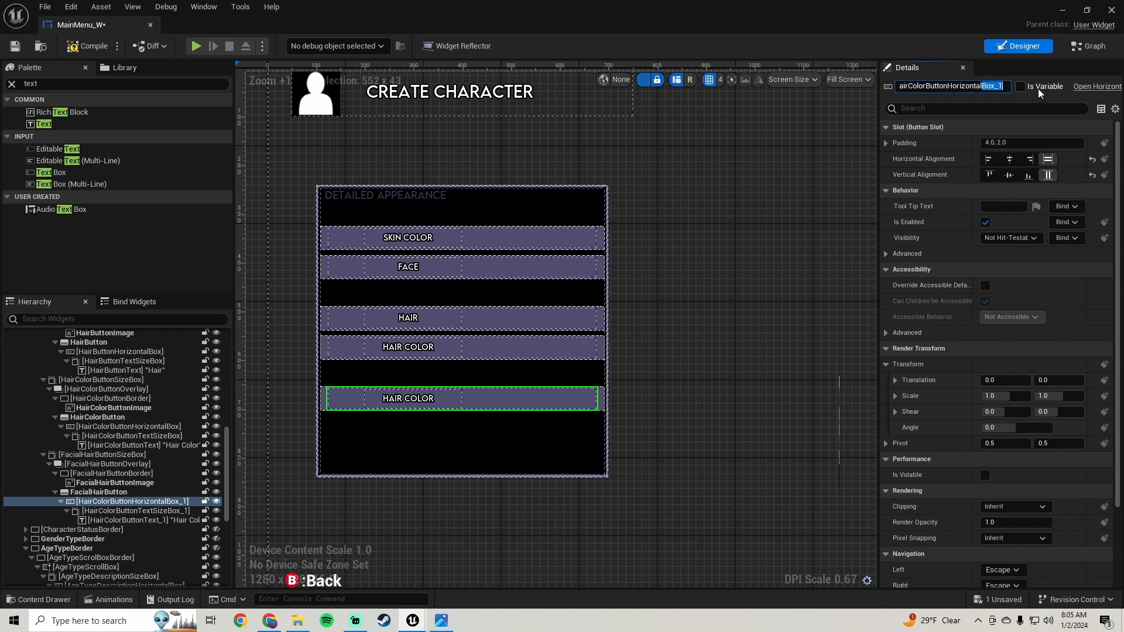
key(BackSpace)
key(BackSpace)
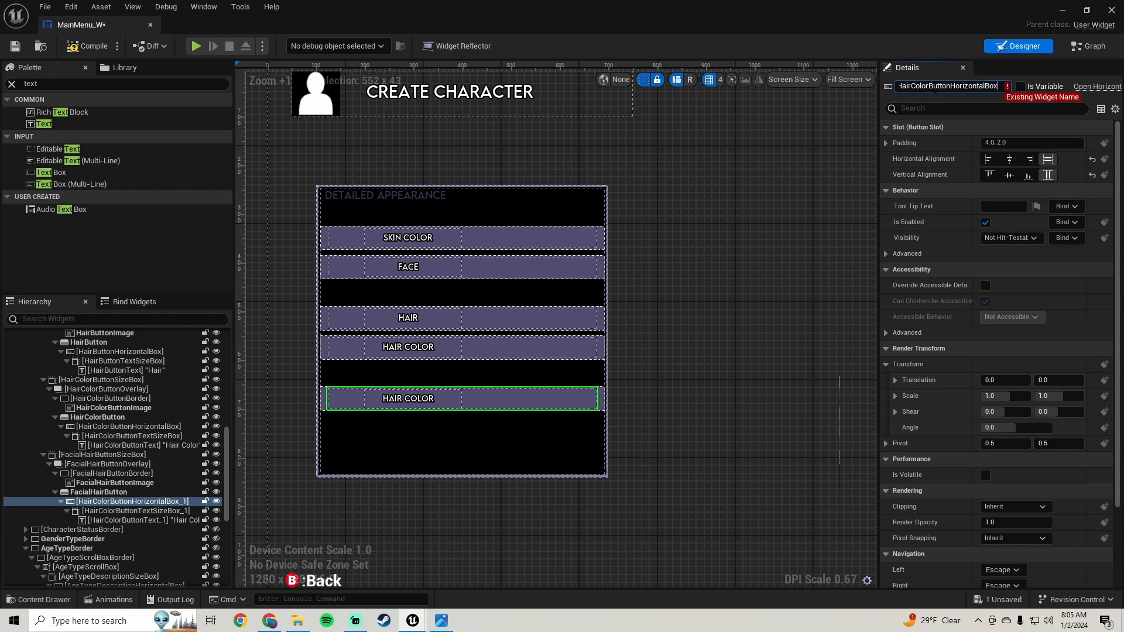
key(BackSpace)
key(BackSpace)
key(BackSpace)
key(BackSpace)
key(BackSpace)
key(Home)
text(Facial)
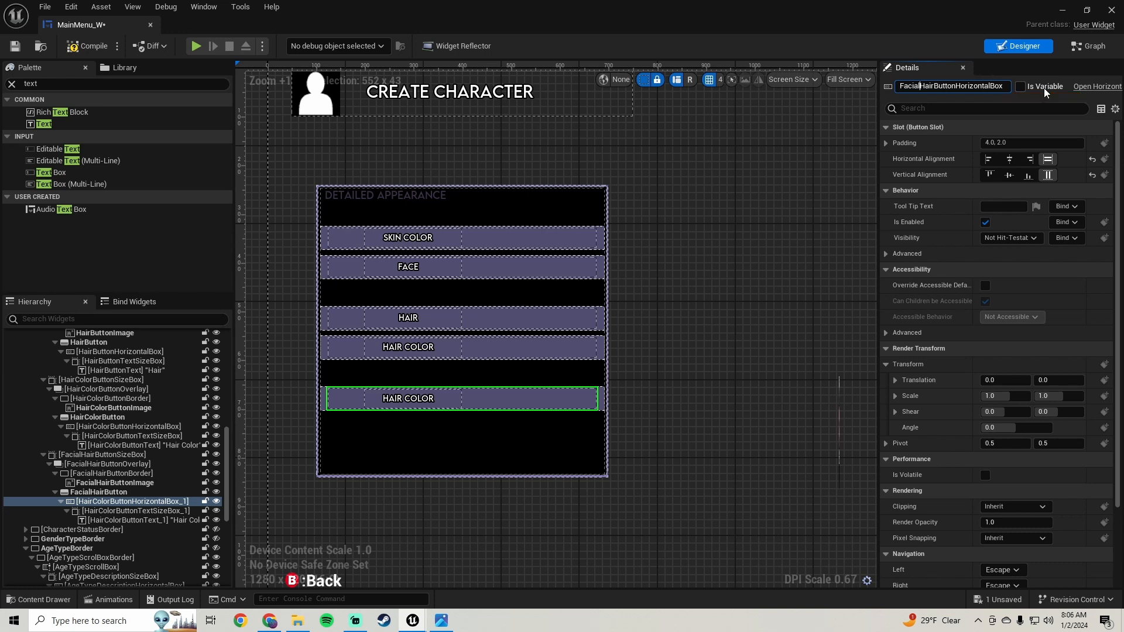
key(Return)
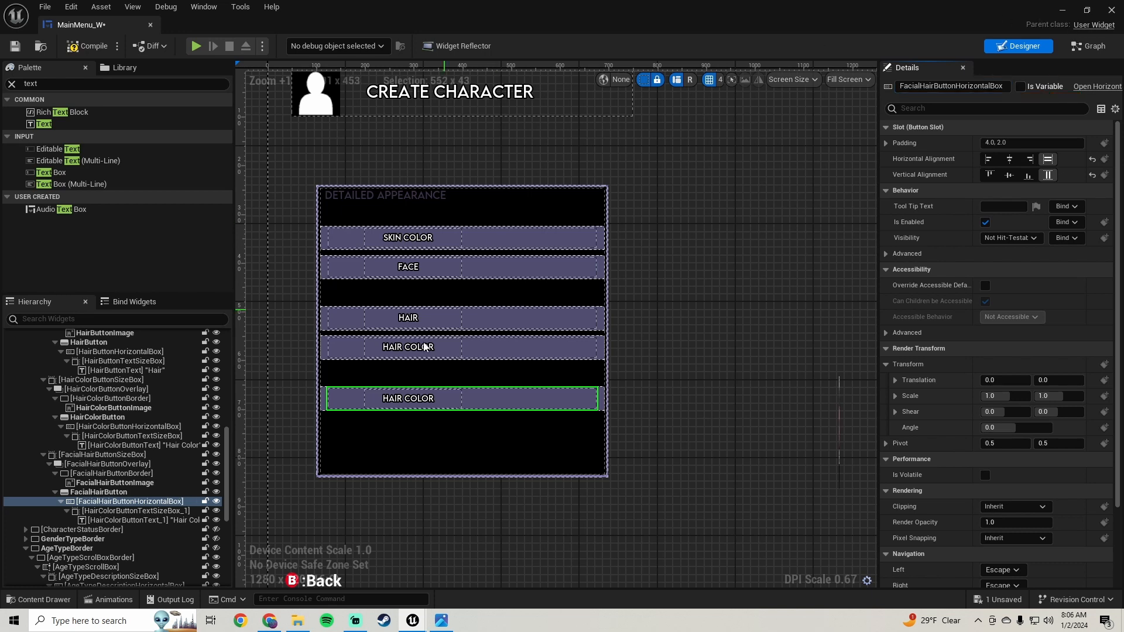
Rename the size box HairColorButtonTextSizeBox_1 inside FacialHairButtonHorizontalBox as FacialHairButtonTextSizeBox
click(153, 510)
click(971, 86)
key(End)
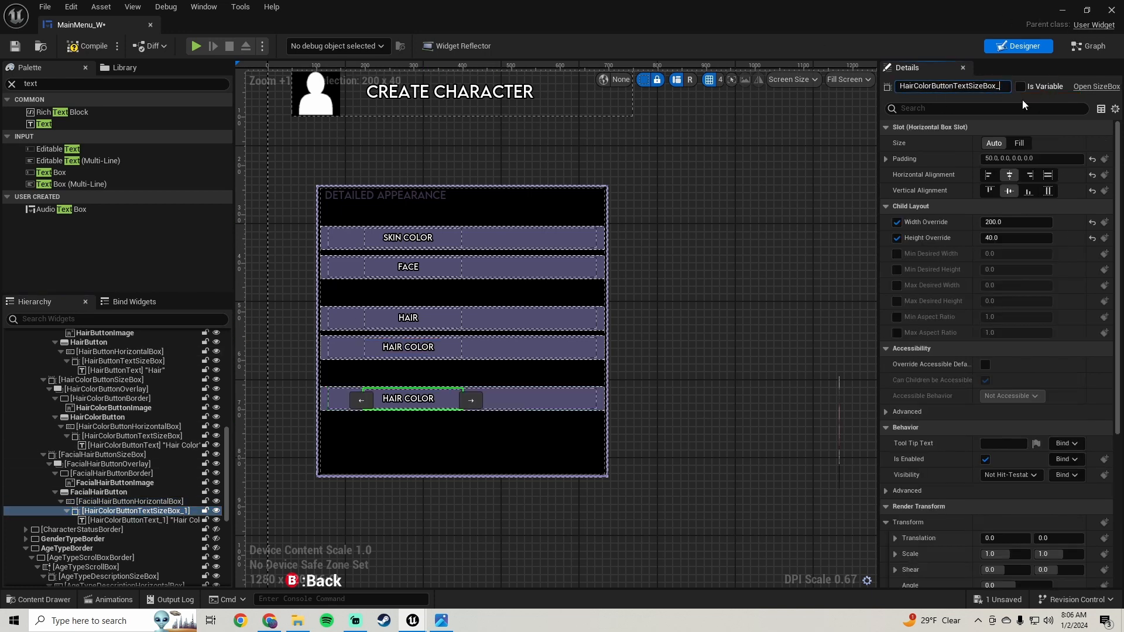
key(BackSpace)
key(BackSpace)
click(930, 86)
key(BackSpace)
key(BackSpace)
key(BackSpace)
key(BackSpace)
key(BackSpace)
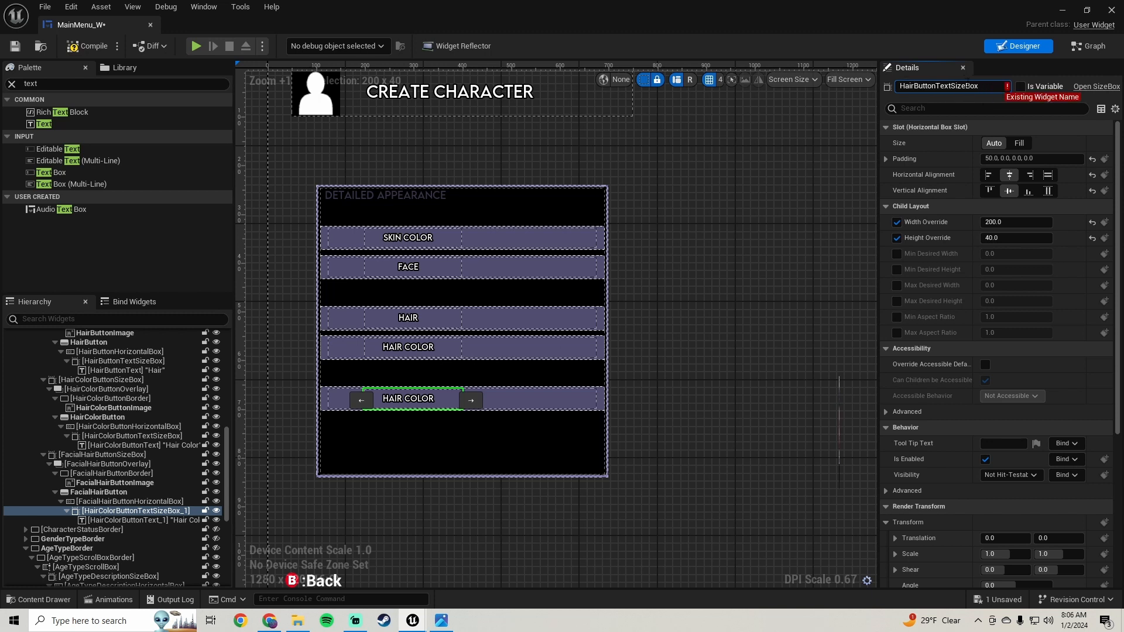
key(Home)
text(Facial)
key(Return)
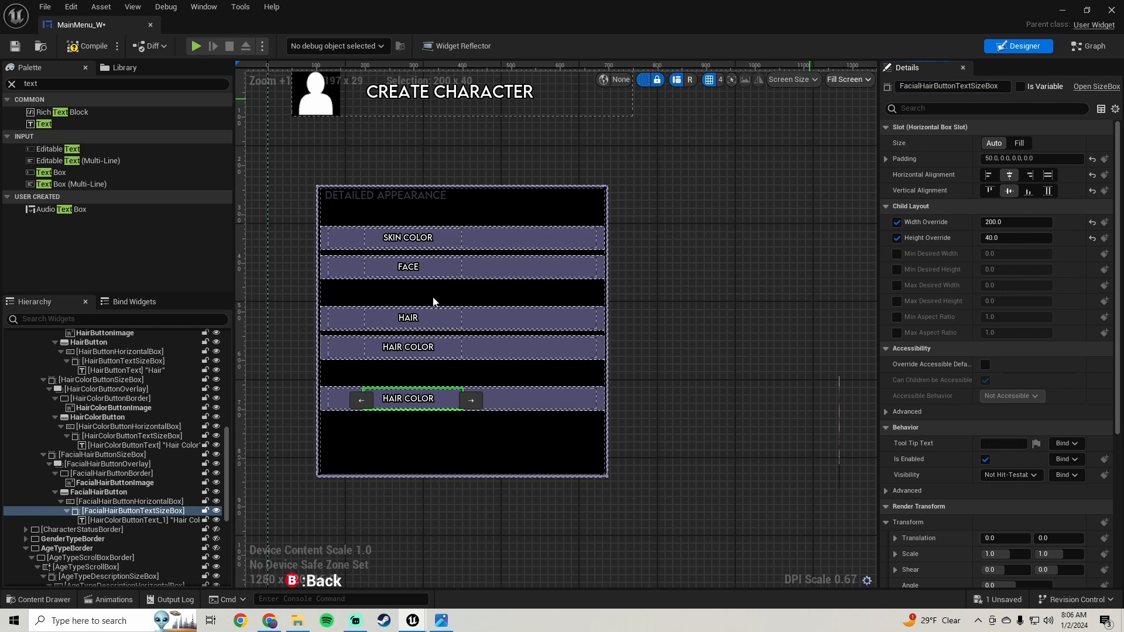
Rename the text block HairColorButtonText_1 inside FacialHairButtonTextSizeBox as FacialHairButtonText
click(143, 520)
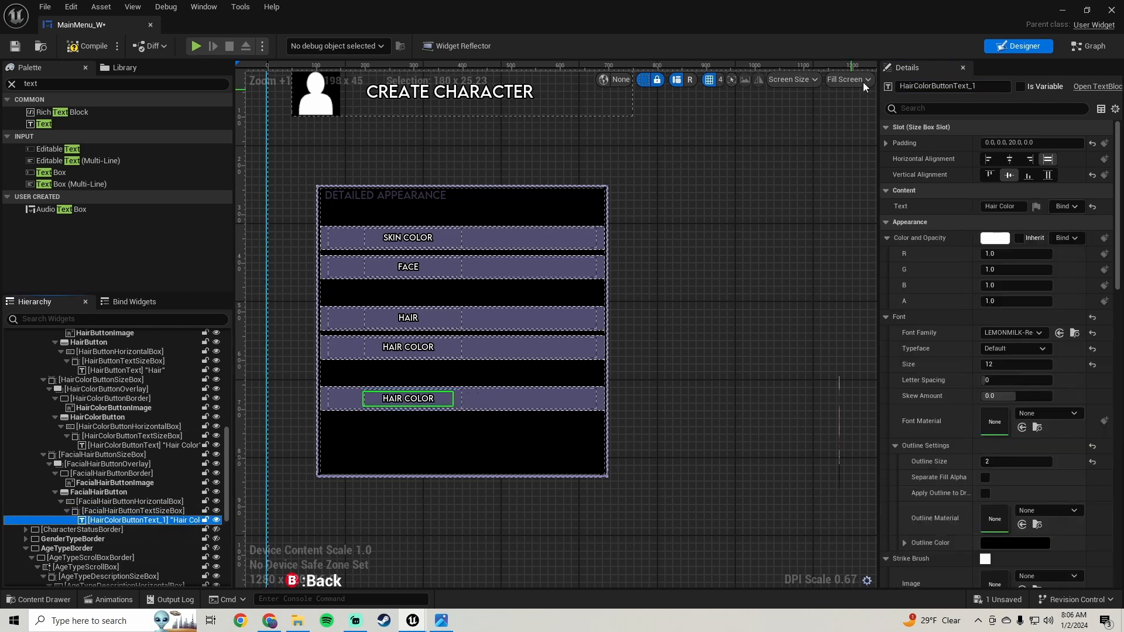
click(982, 82)
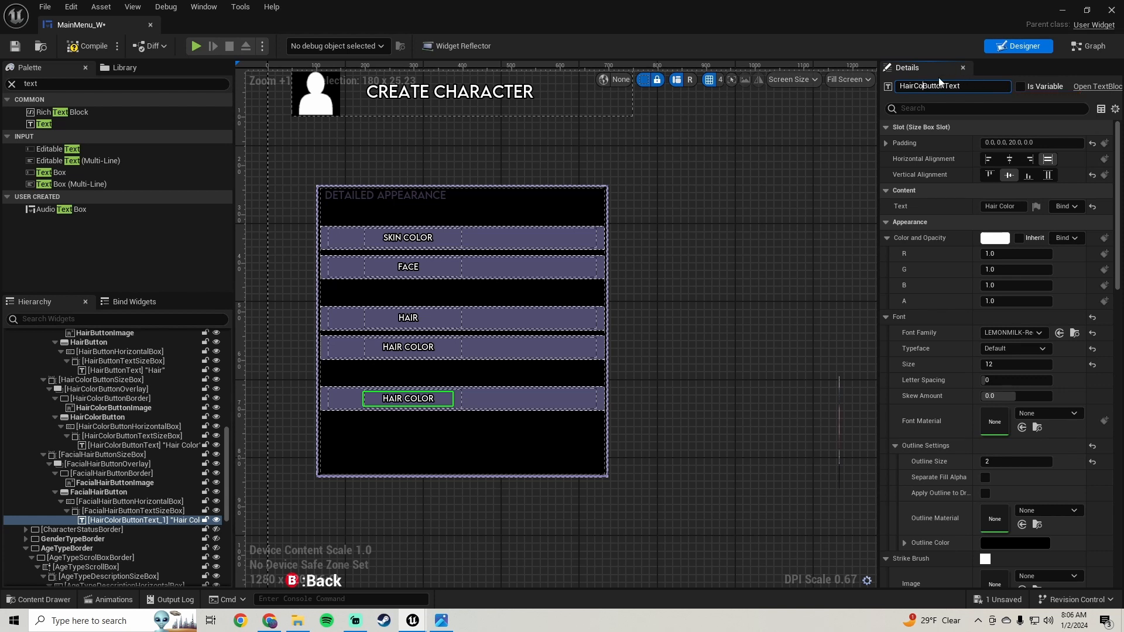
key(BackSpace)
key(BackSpace)
key(Home)
text(Facial)
key(Return)
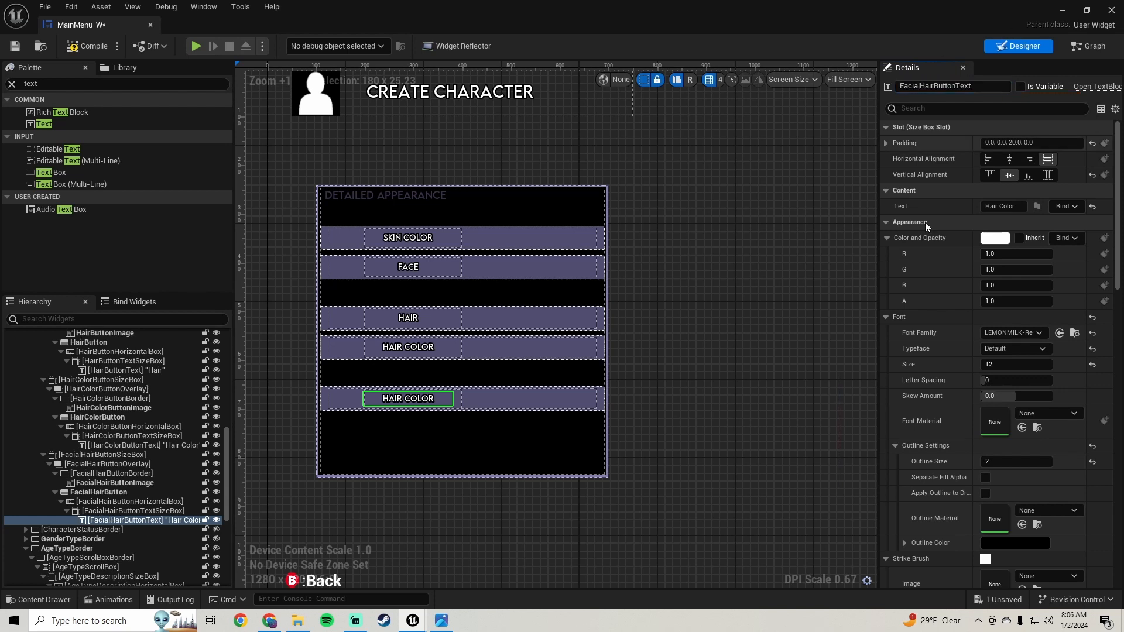
Change the displayed text of FacialHairButtonText to "Facial Hair"
click(984, 206)
text(Faci )
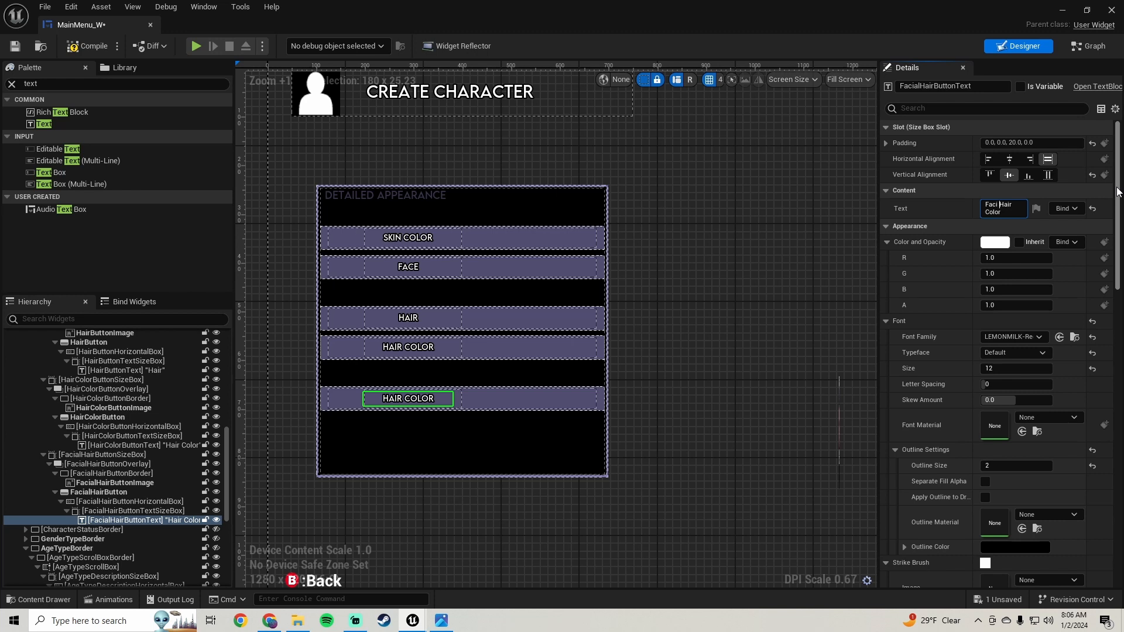
text(al)
key(Return)
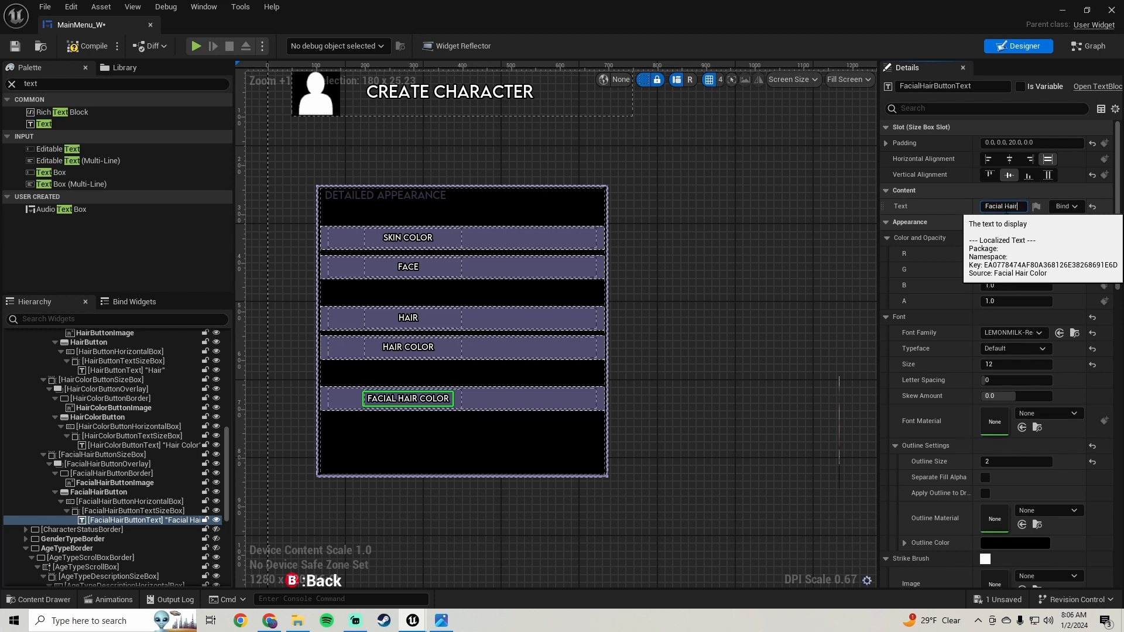
Compile and save the MainMenu_W widget
click(79, 51)
click(79, 46)
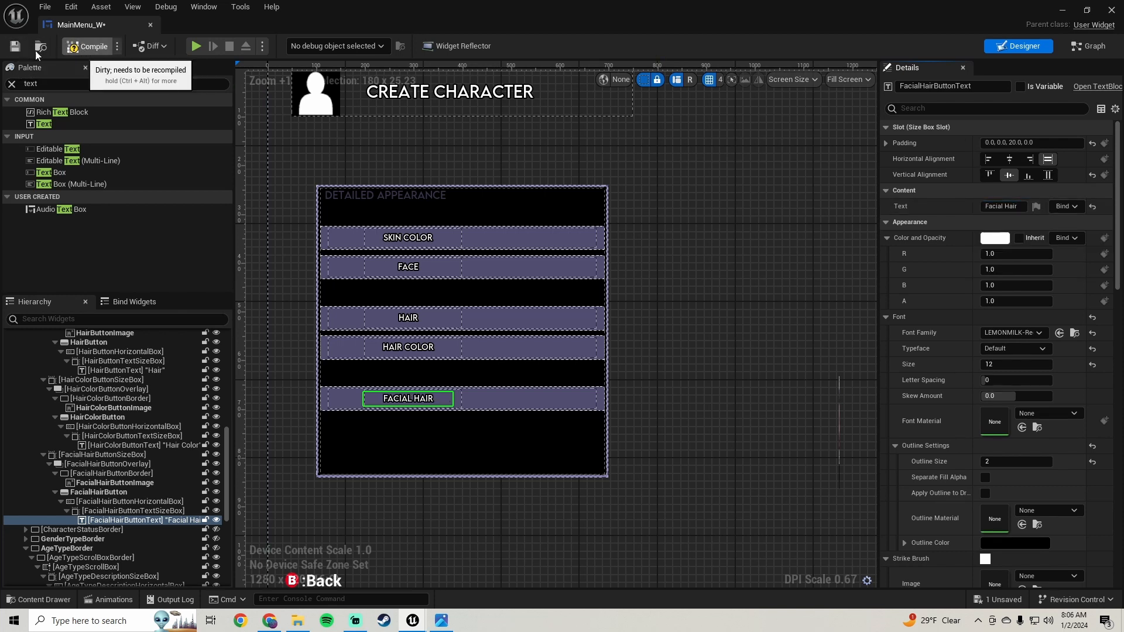
click(14, 47)
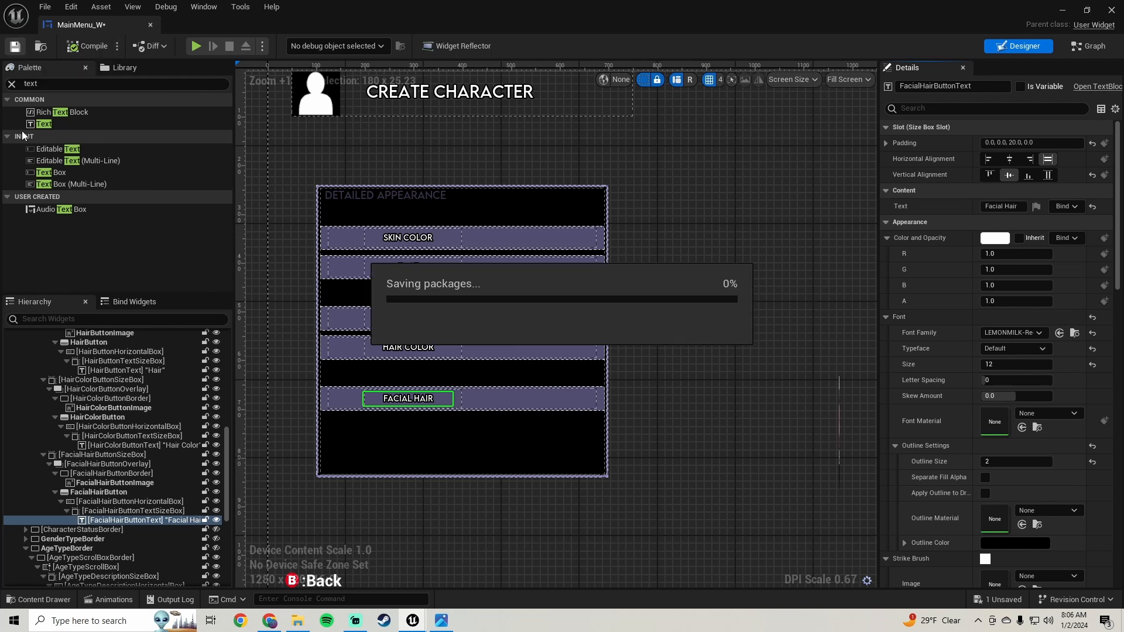
Duplicate FacialHairButtonSizeBox with its contents and set the copy's top padding to 5
click(119, 455)
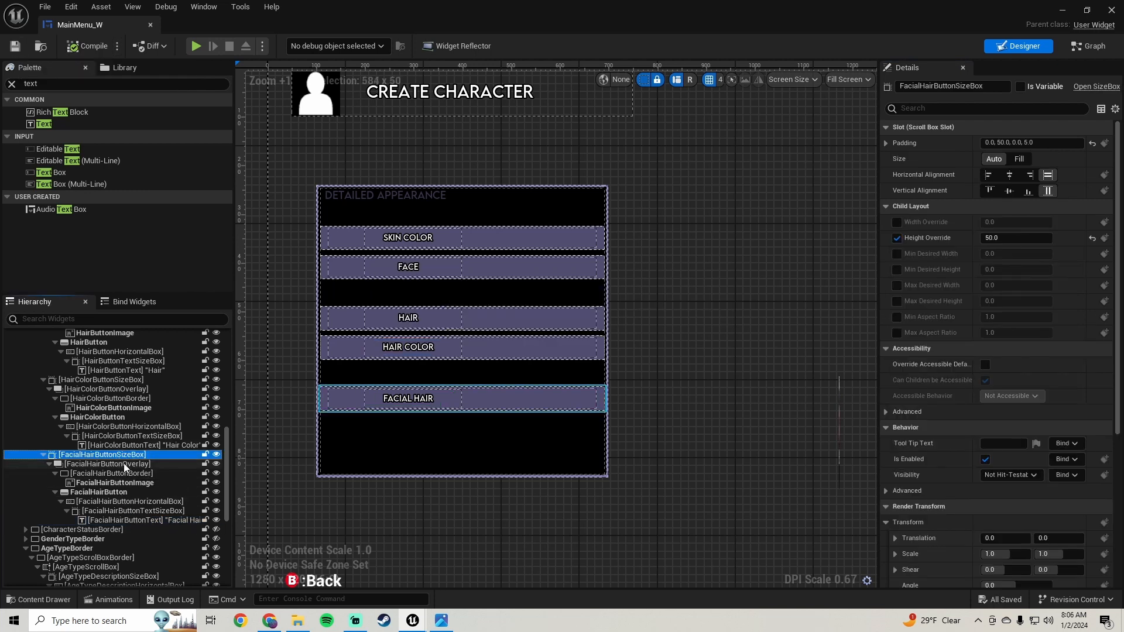
right_click(127, 458)
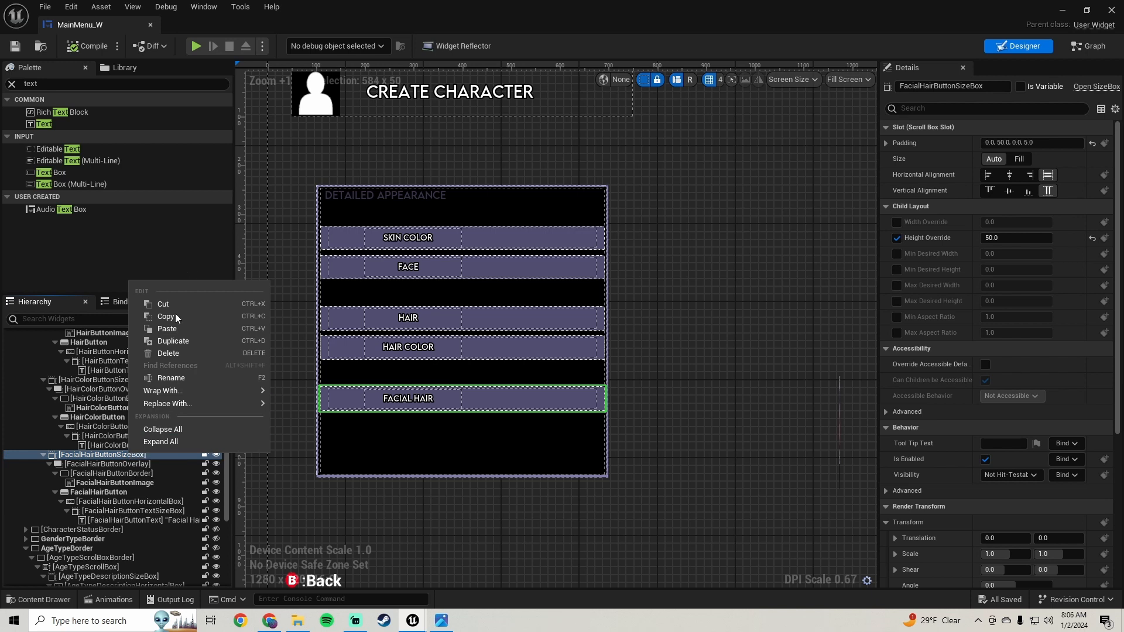
click(181, 340)
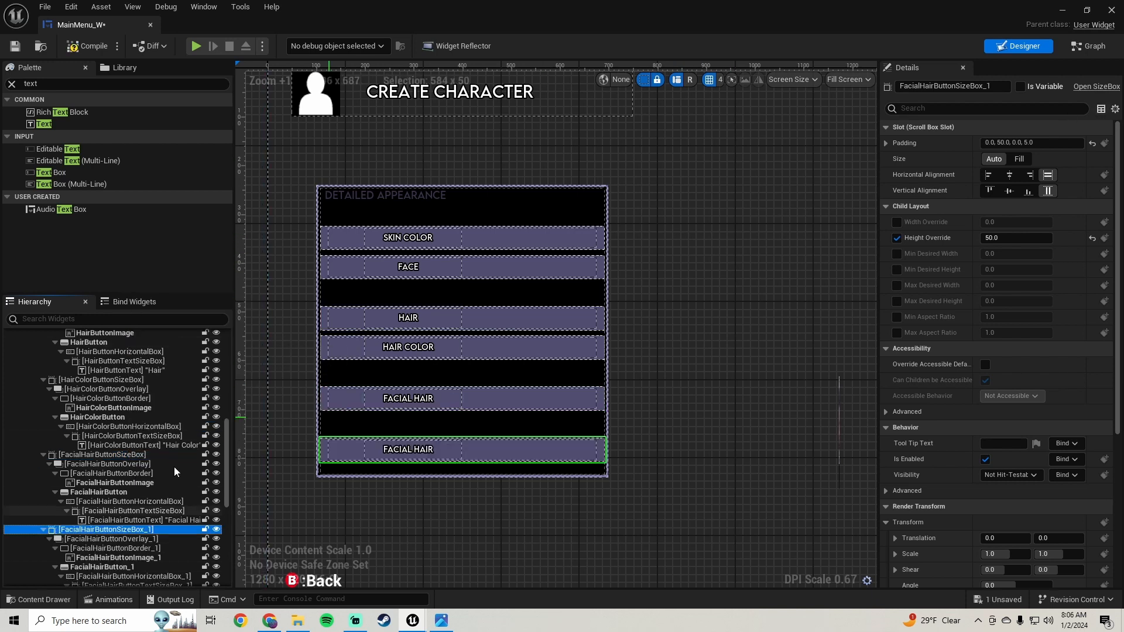
click(901, 143)
click(1006, 174)
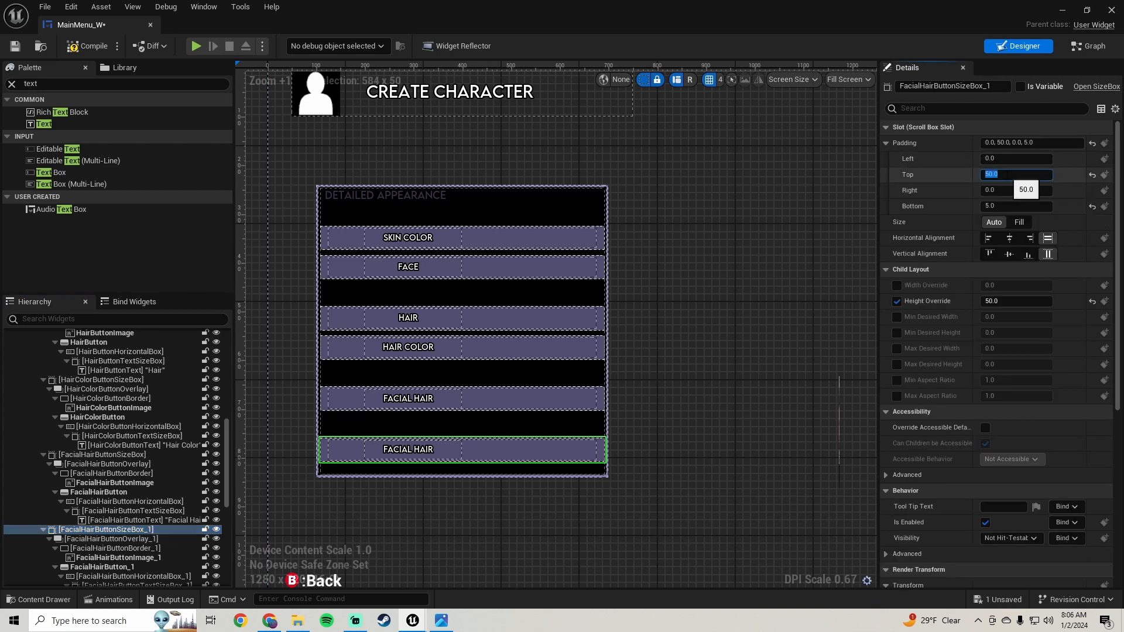
text(5)
key(Return)
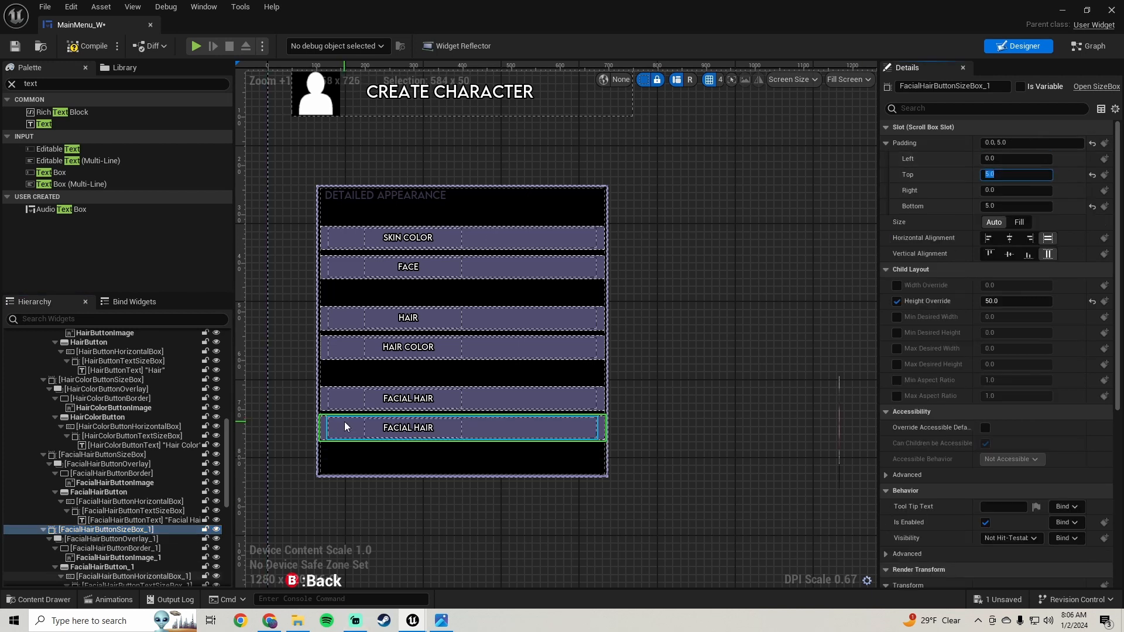
Rename the duplicated size box FacialHairButtonSizeBox_1 as FacialHairColorButtonSizeBox
right_drag(346, 426, 393, 330)
scroll(132, 464, down, 5)
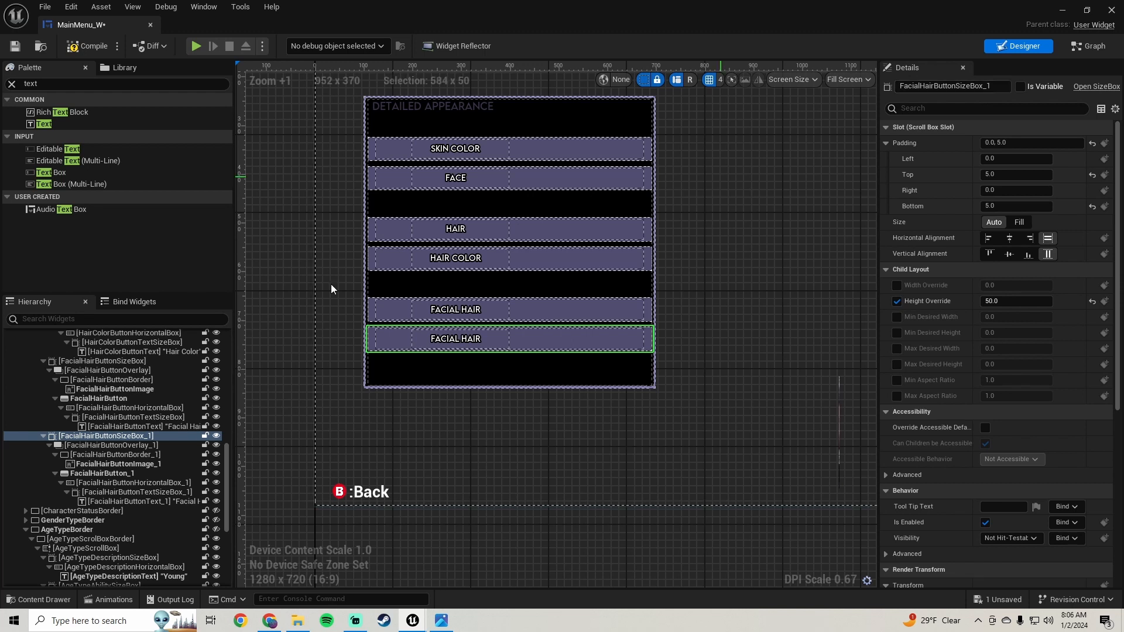
click(998, 87)
click(998, 87)
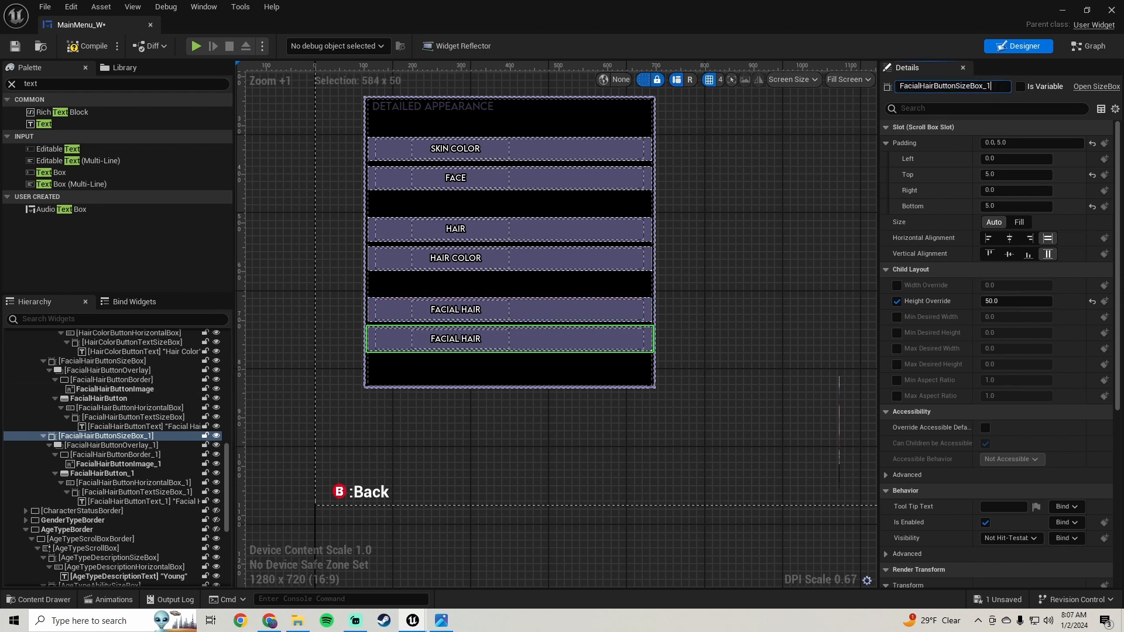
key(BackSpace)
text(Color)
key(Return)
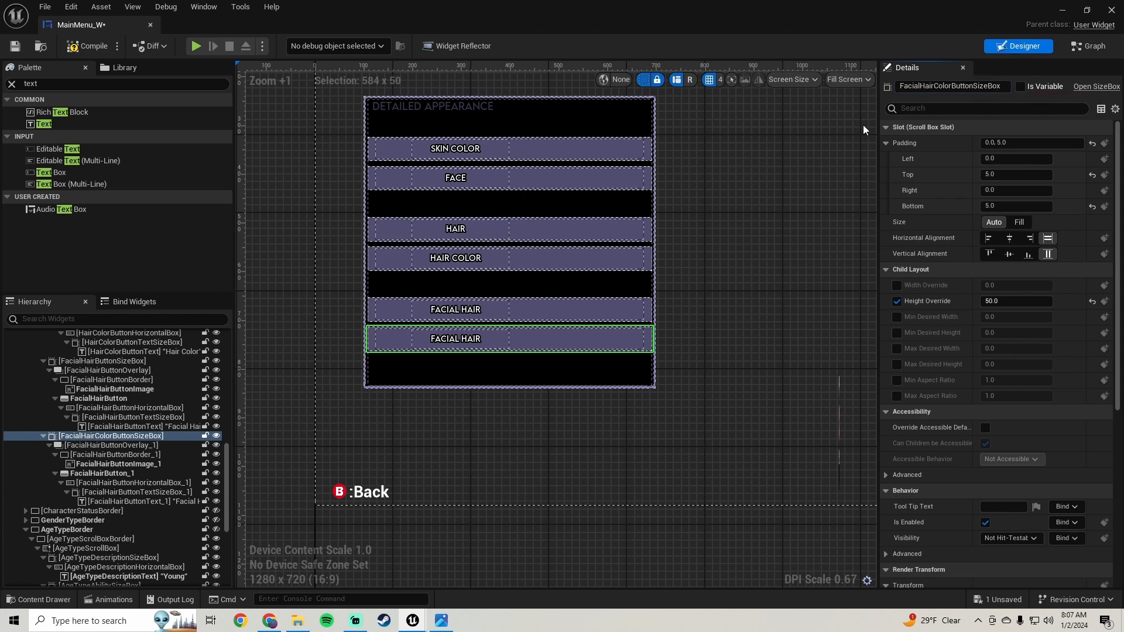
Rename the overlay FacialHairButtonOverlay_1 inside FacialHairColorButtonSizeBox as FacialHairColorButtonOverlay
click(111, 444)
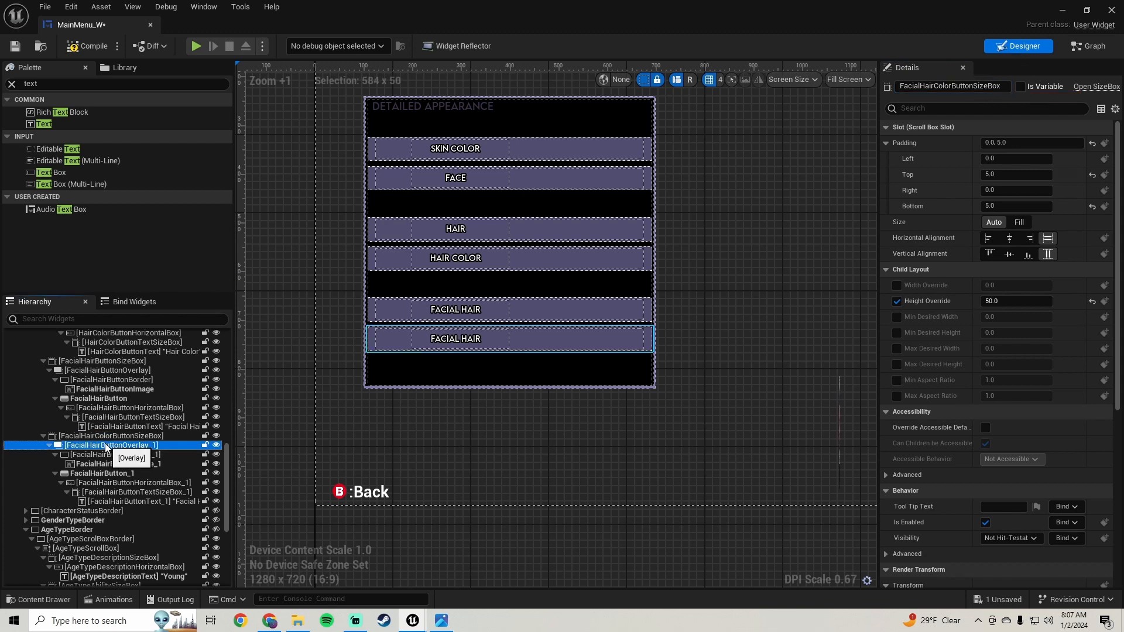
click(983, 86)
click(989, 86)
key(BackSpace)
key(BackSpace)
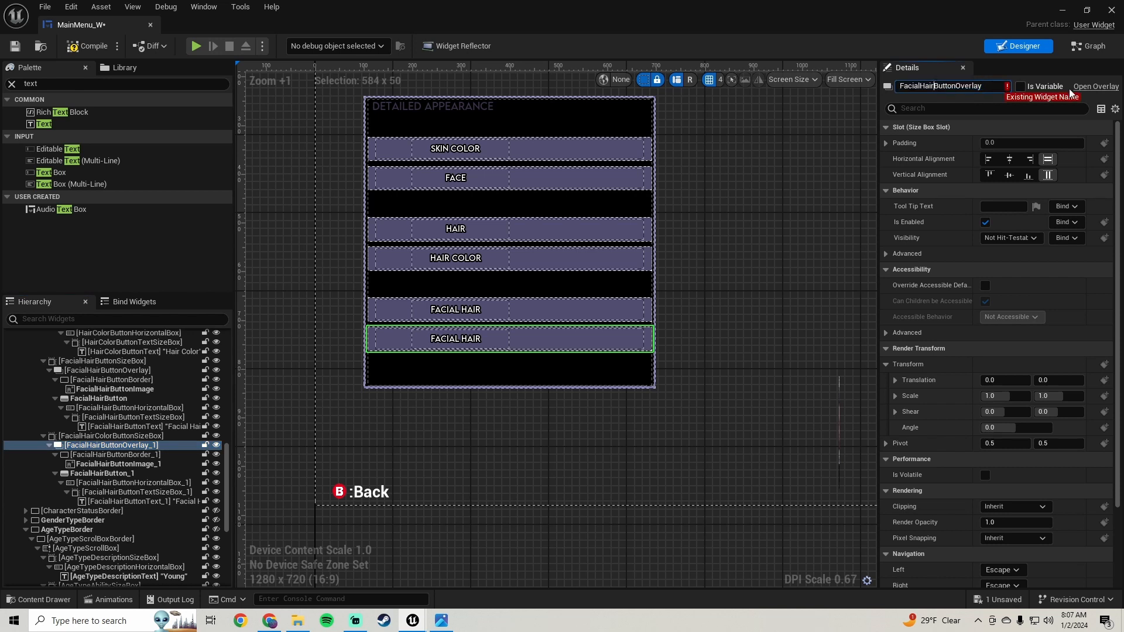
text(Color)
key(Return)
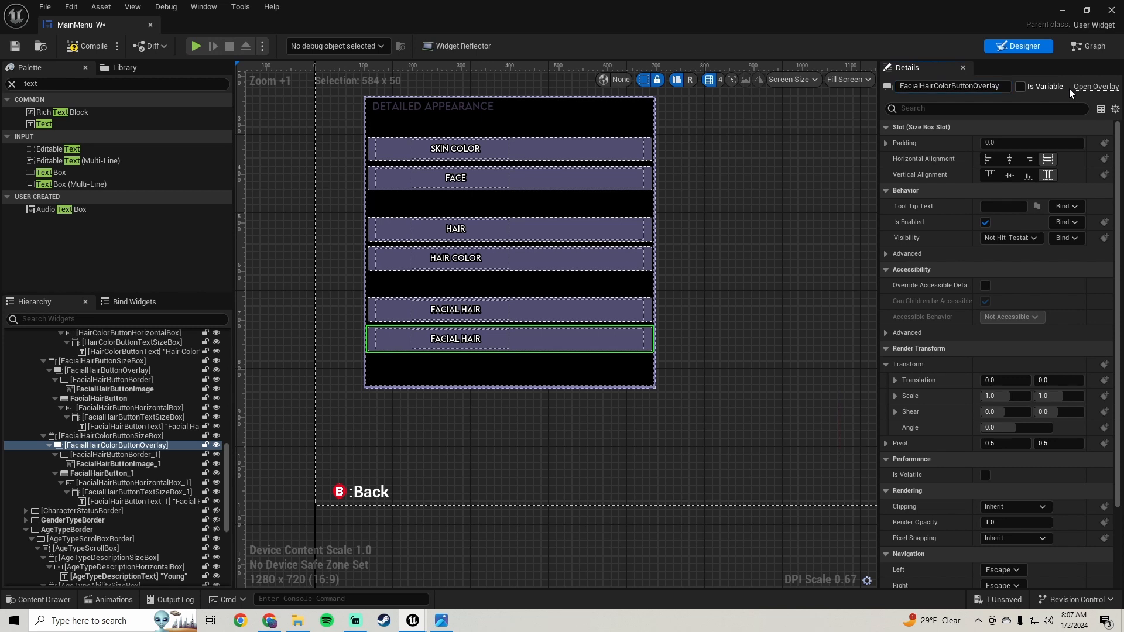
Rename the border FacialHairButtonBorder_1 inside FacialHairColorButtonOverlay as FacialHairColorButtonBorder
click(97, 456)
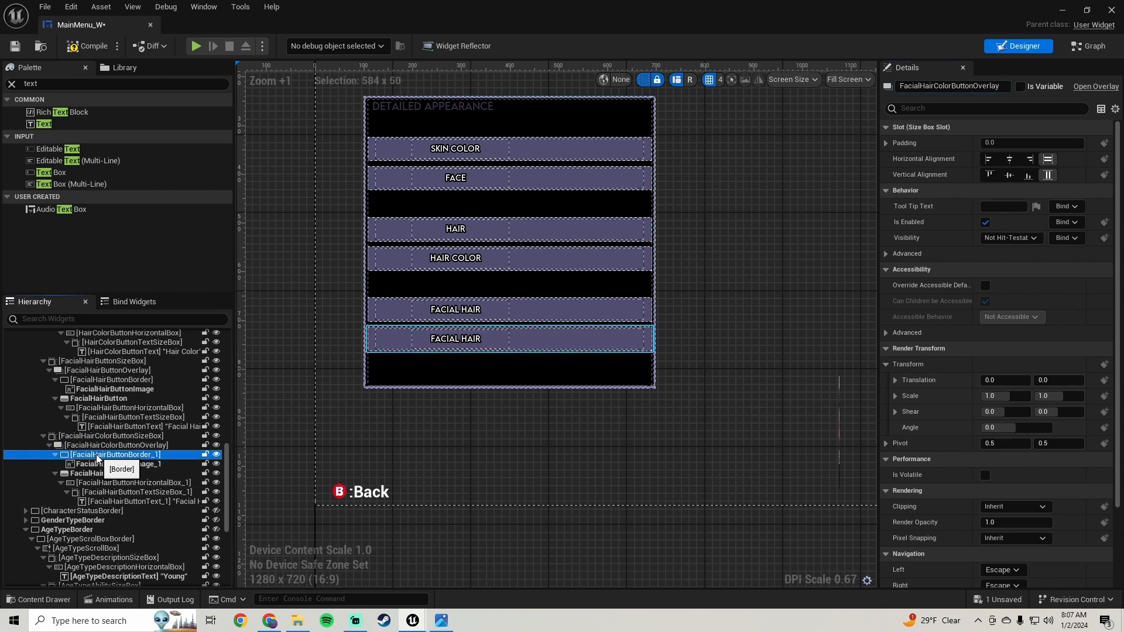
click(993, 86)
click(993, 87)
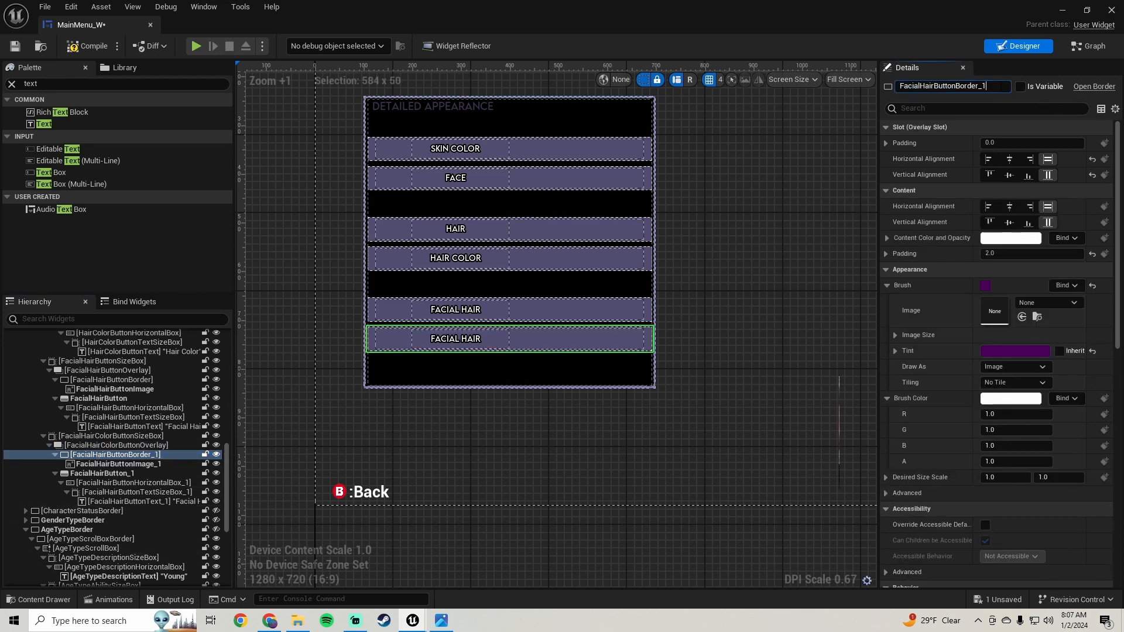
key(BackSpace)
key(BackSpace)
key(Left)
key(Left)
key(Left)
key(Left)
key(Left)
key(Left)
key(Left)
key(Left)
key(Left)
key(Left)
key(Left)
key(Left)
text(Color)
key(Return)
Rename the image FacialHairButtonImage_1 inside FacialHairColorButtonBorder as FacialHairColorButtonImage
click(132, 465)
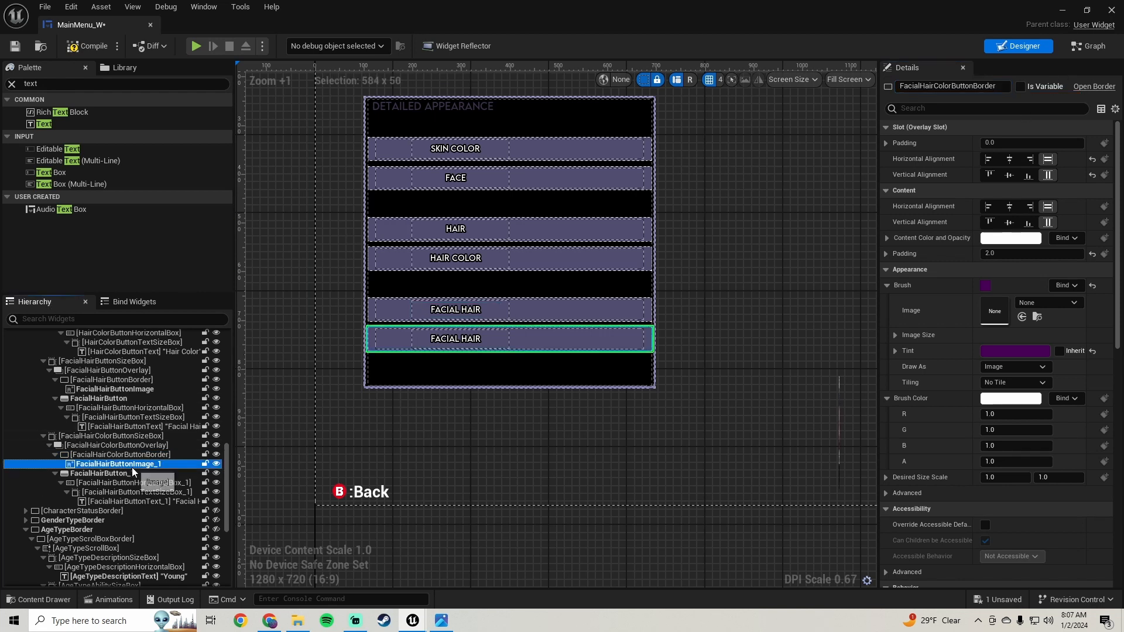
click(987, 86)
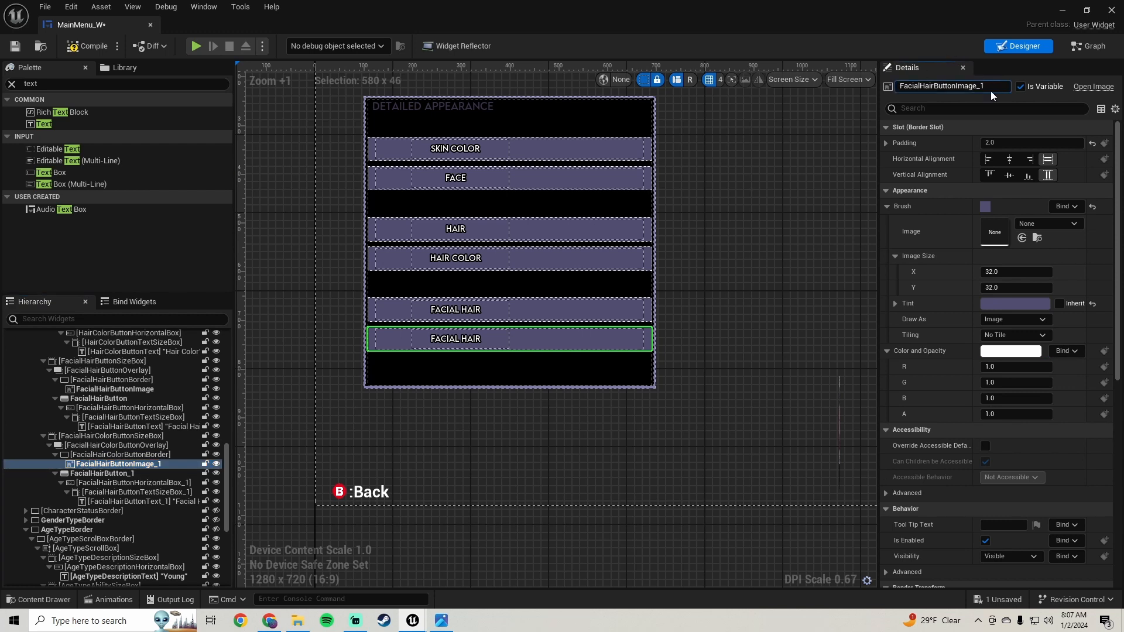
key(BackSpace)
key(BackSpace)
text(Color)
key(Return)
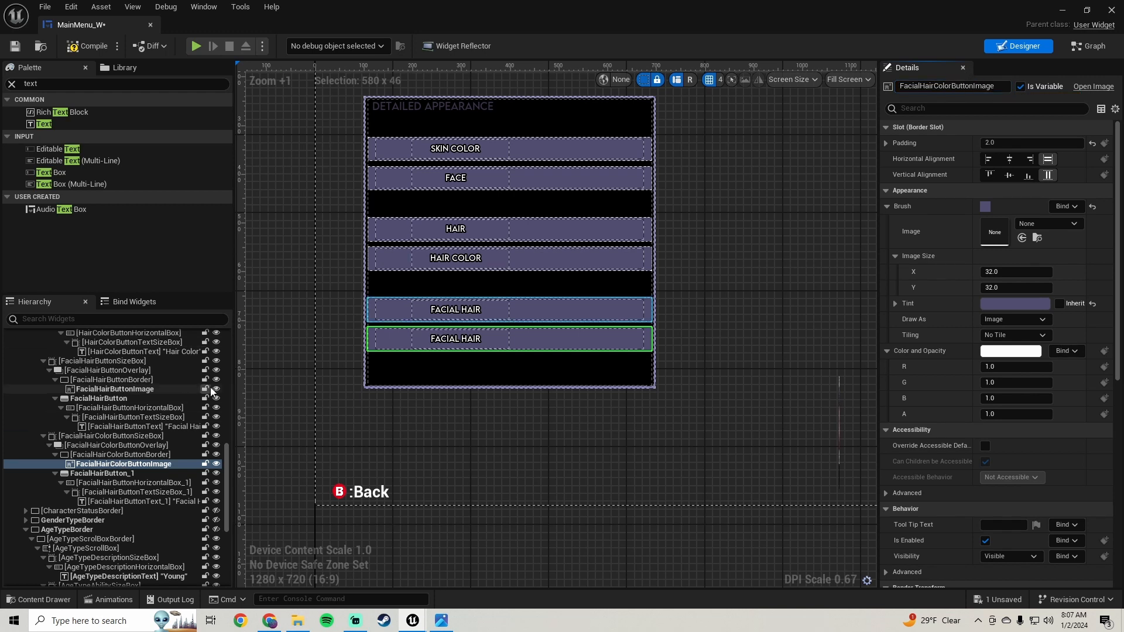
Rename the button FacialHairButton_1 inside FacialHairColorButtonOverlay as FacialHairColorButton
click(111, 474)
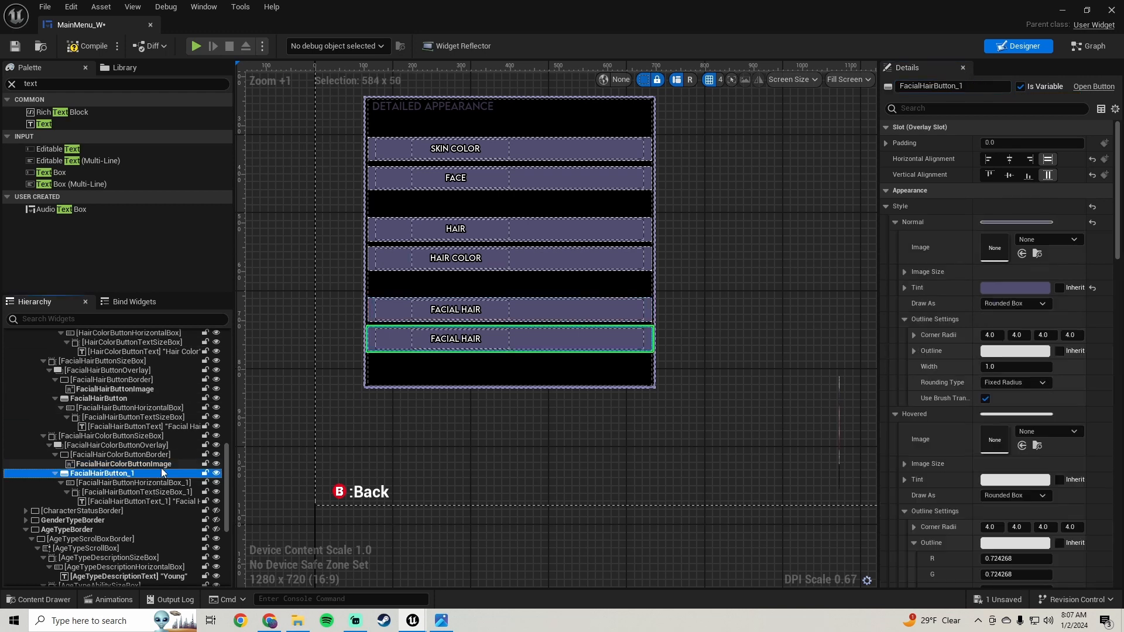
click(982, 91)
key(BackSpace)
key(BackSpace)
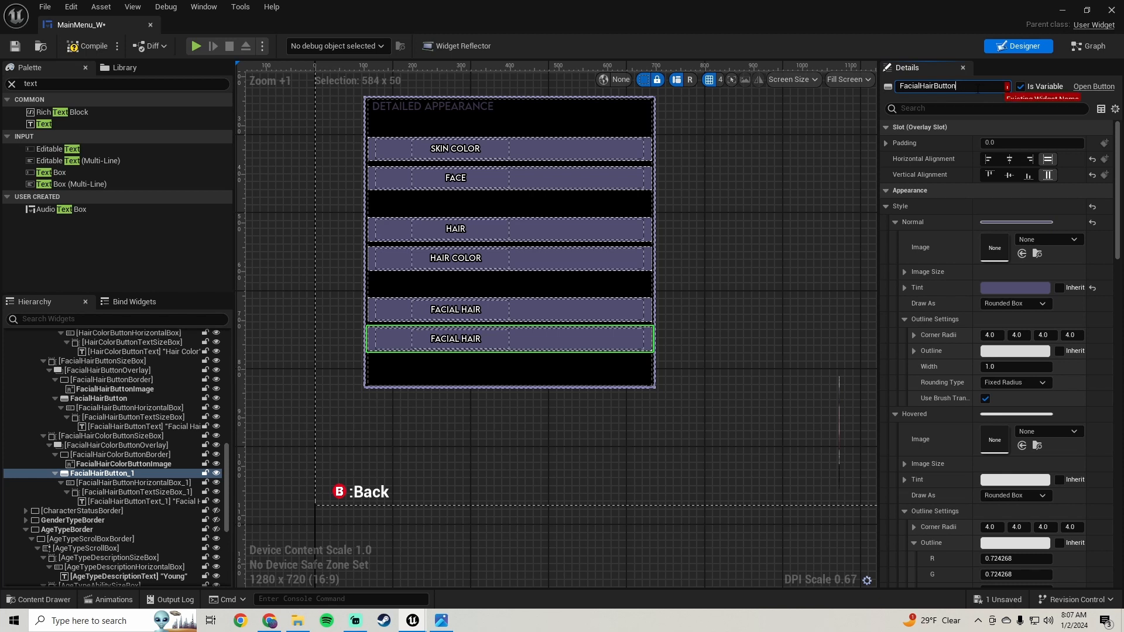
text(Color)
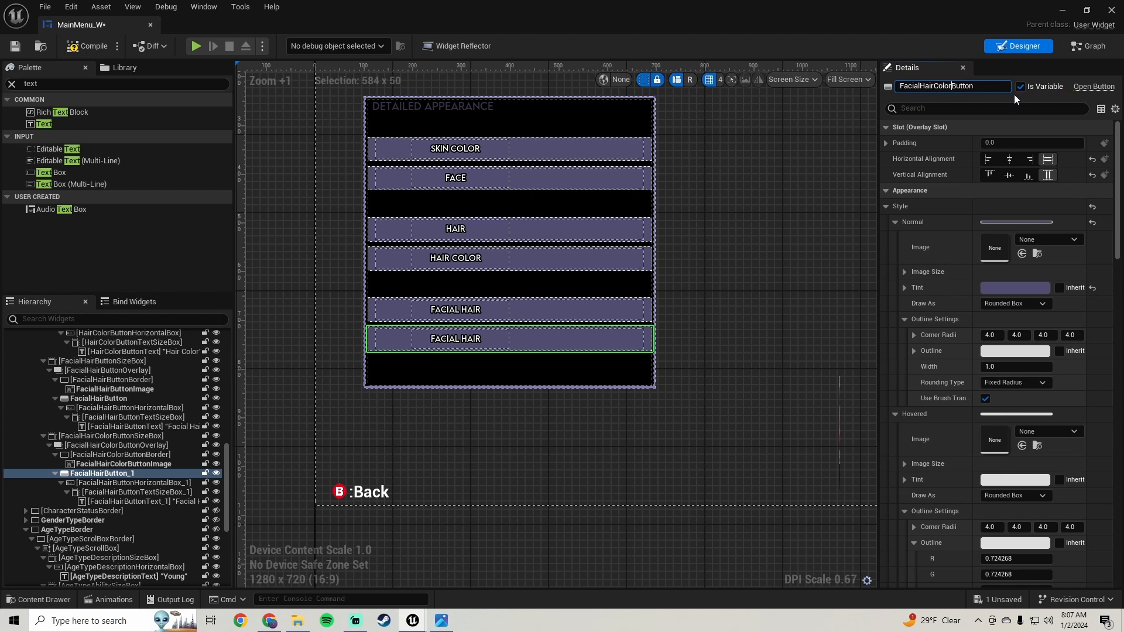
key(Return)
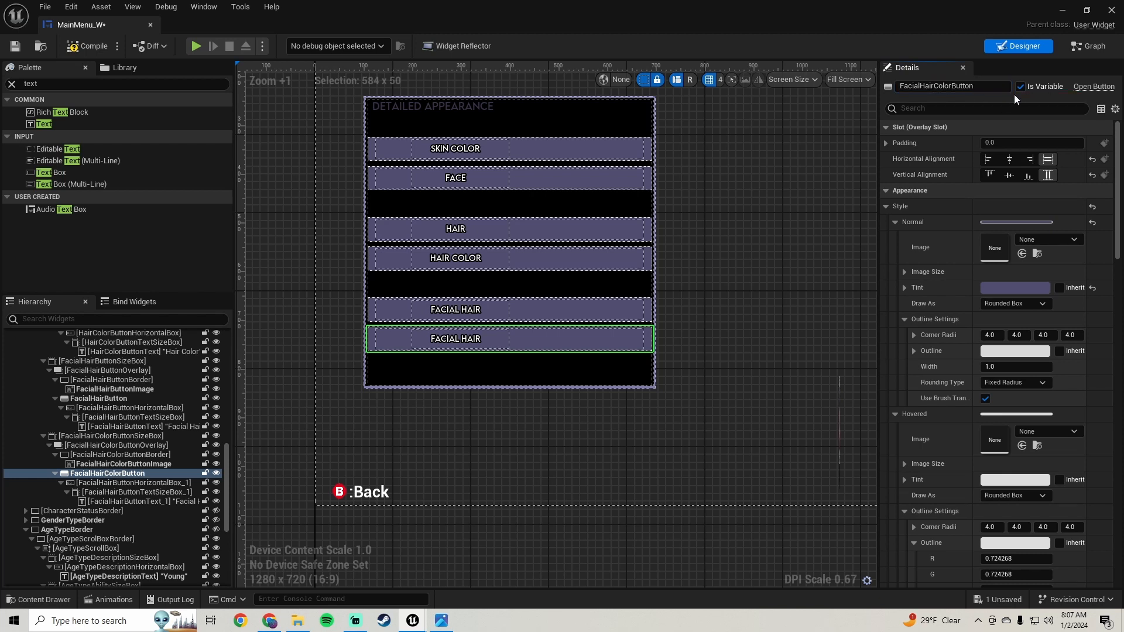
Rename the horizontal box FacialHairButtonHorizontalBox_1 inside FacialHairColorButton as FacialHairColorButtonHorizontalBox
click(113, 484)
drag(1002, 86, 981, 87)
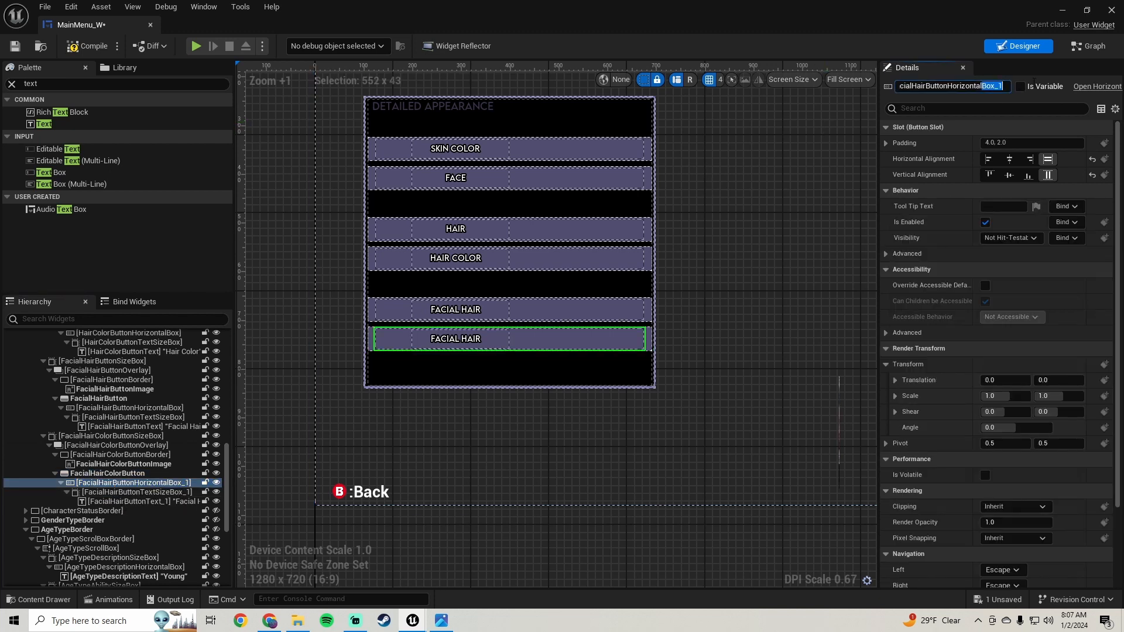
key(BackSpace)
key(BackSpace)
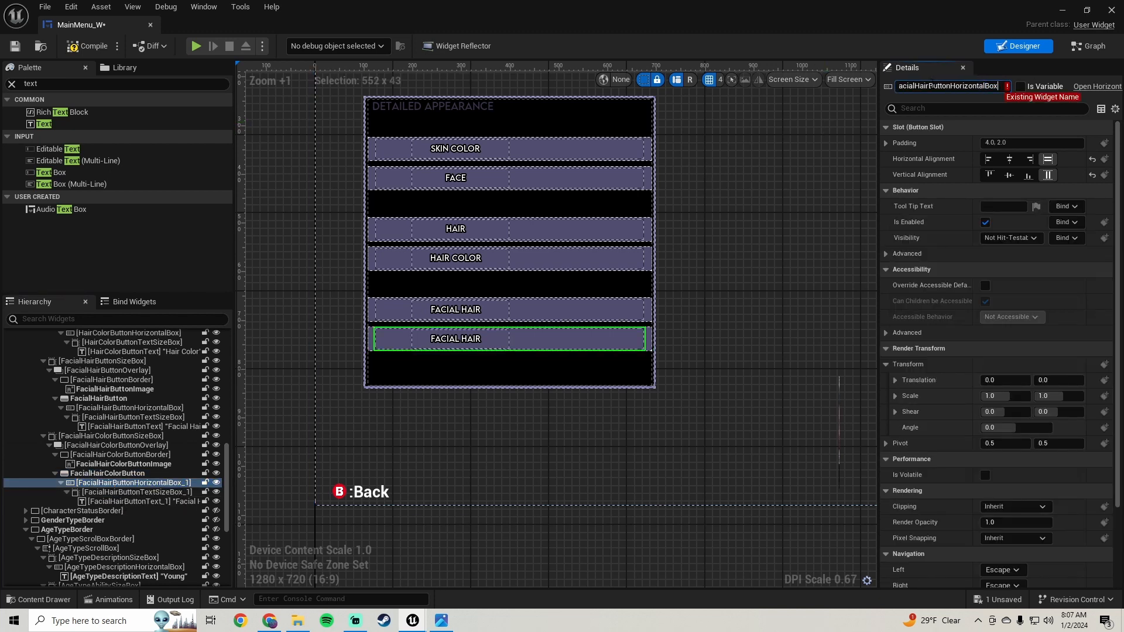
text(Color)
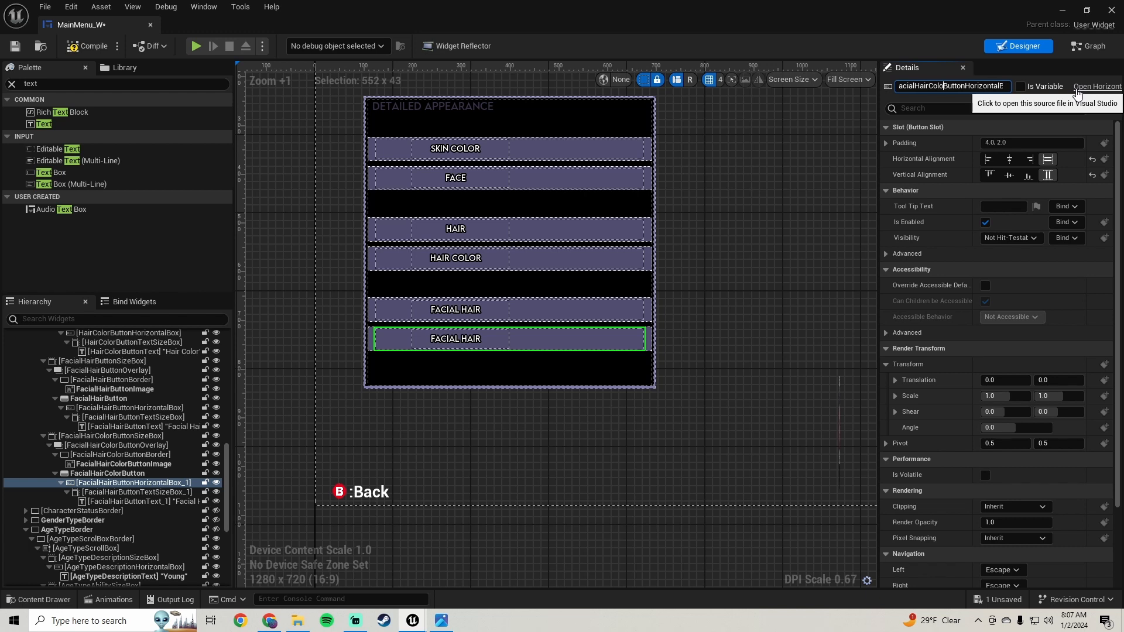
key(Return)
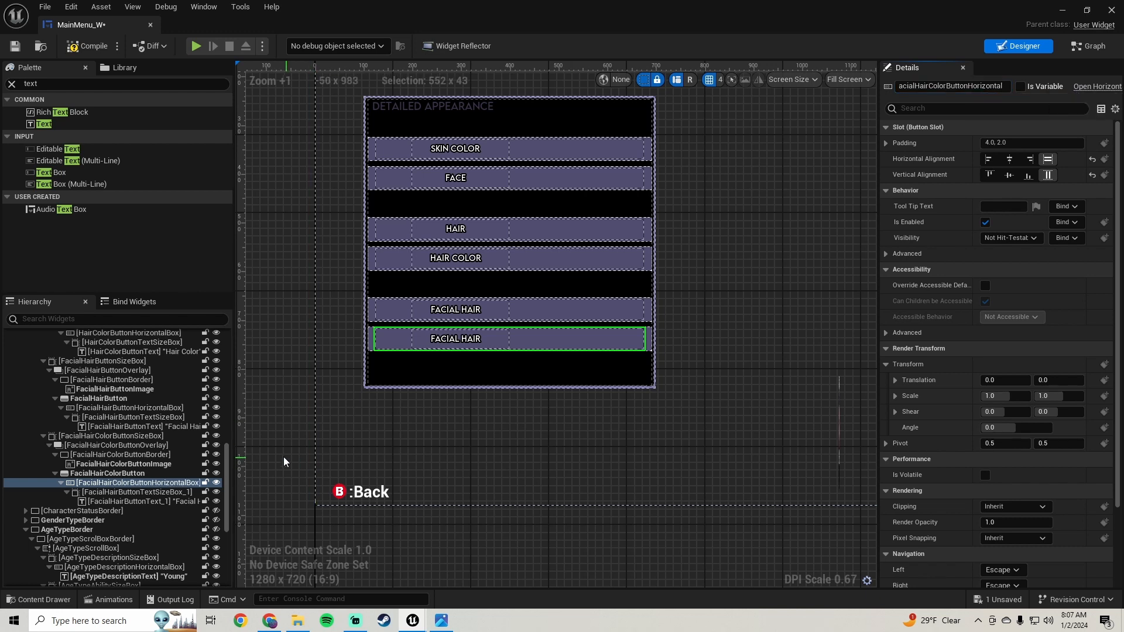
Rename the size box FacialHairButtonTextSizeBox_1 inside FacialHairColorButtonHorizontalBox as FacialHairColorButtonTextSizeBox
click(147, 492)
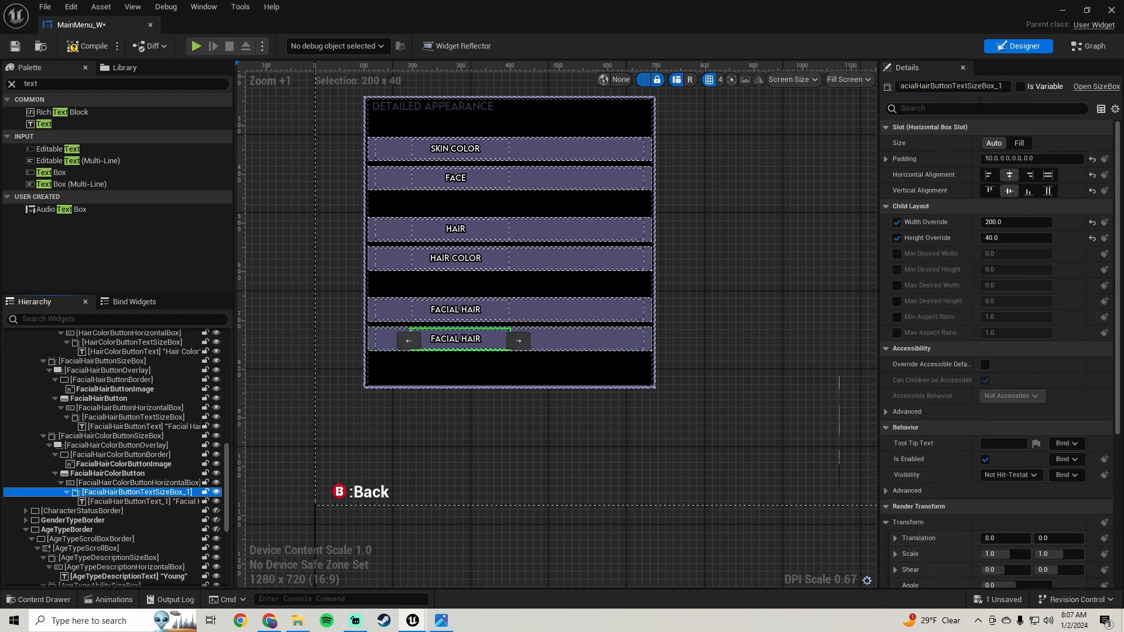
click(943, 86)
key(BackSpace)
key(BackSpace)
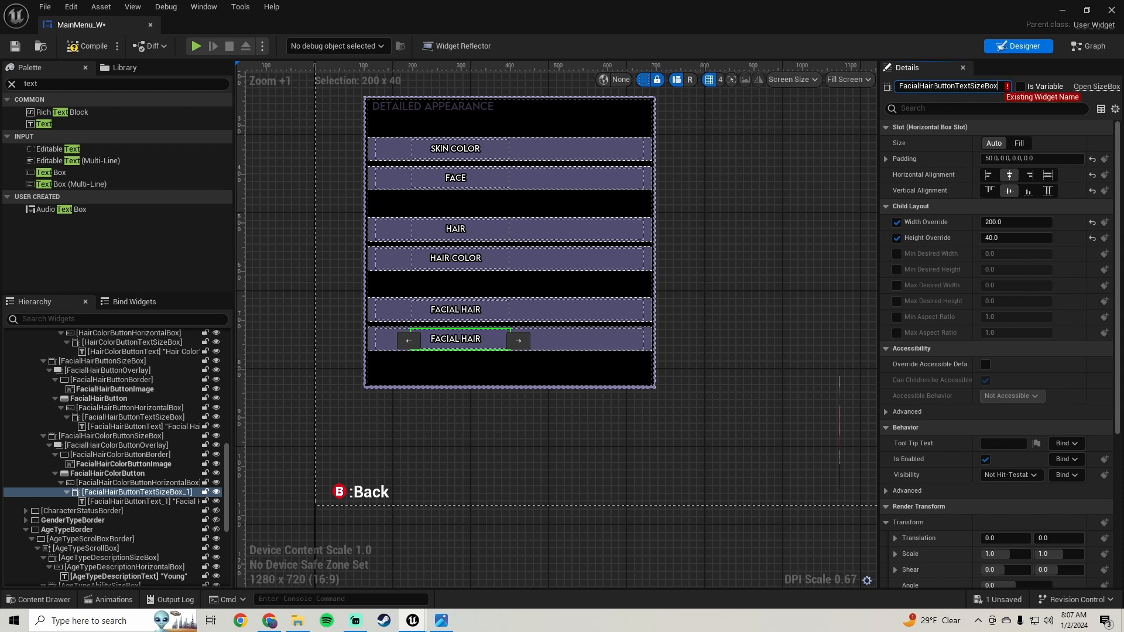
text(Color)
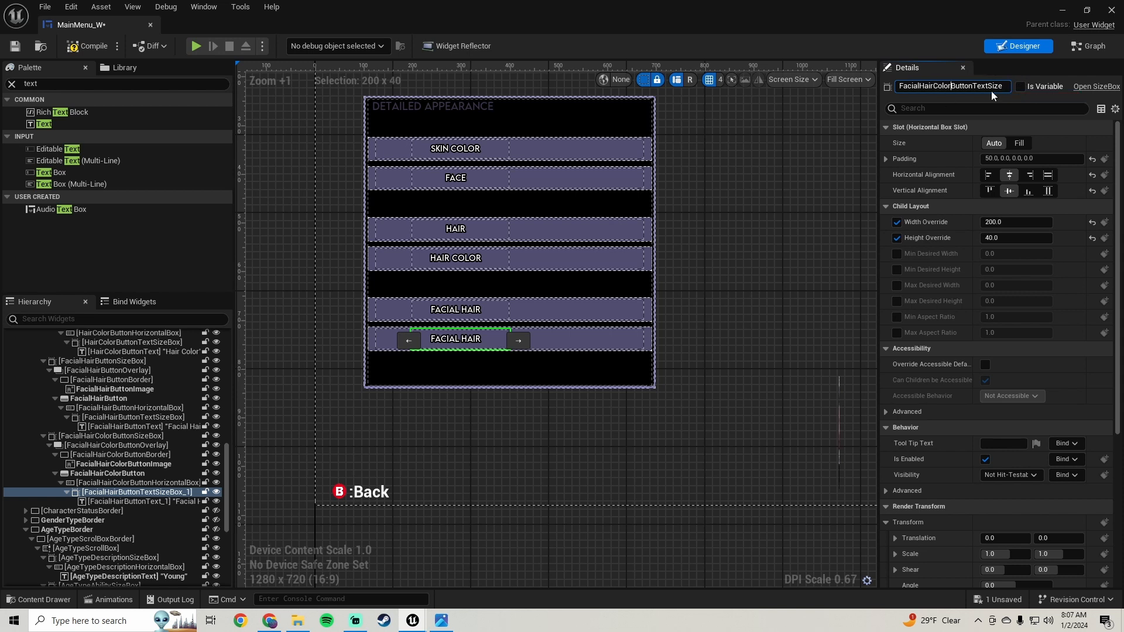
key(Return)
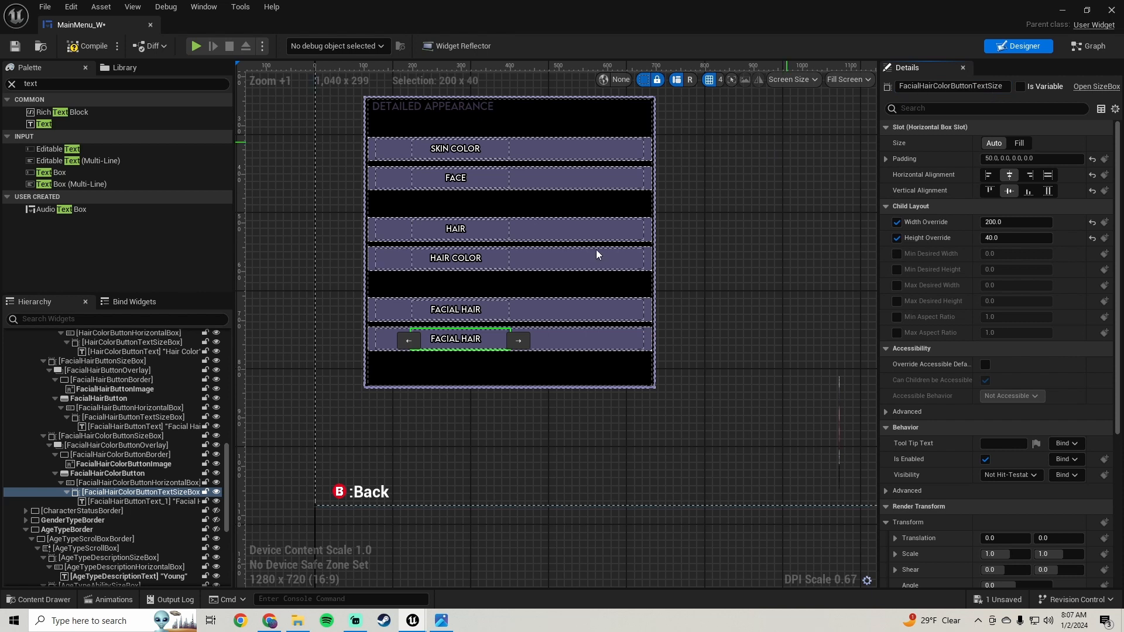
Rename the text block FacialHairButtonText_1 as FacialHairColorButtonText and set its displayed text to "Facial Hair Color"
click(140, 502)
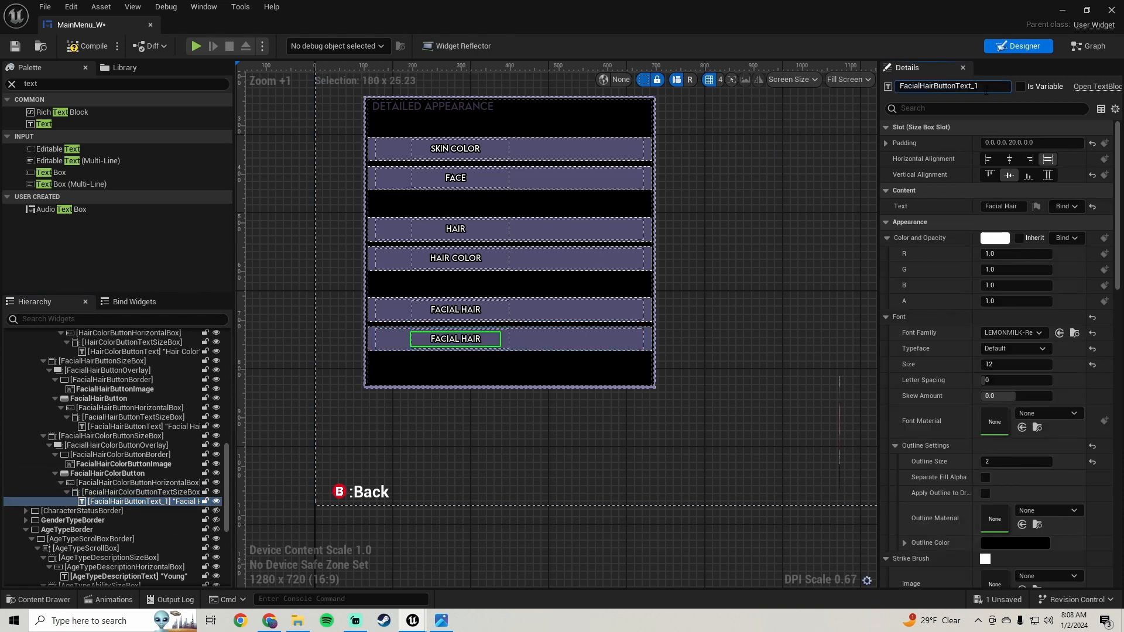
click(986, 88)
key(BackSpace)
key(BackSpace)
text(C)
key(Return)
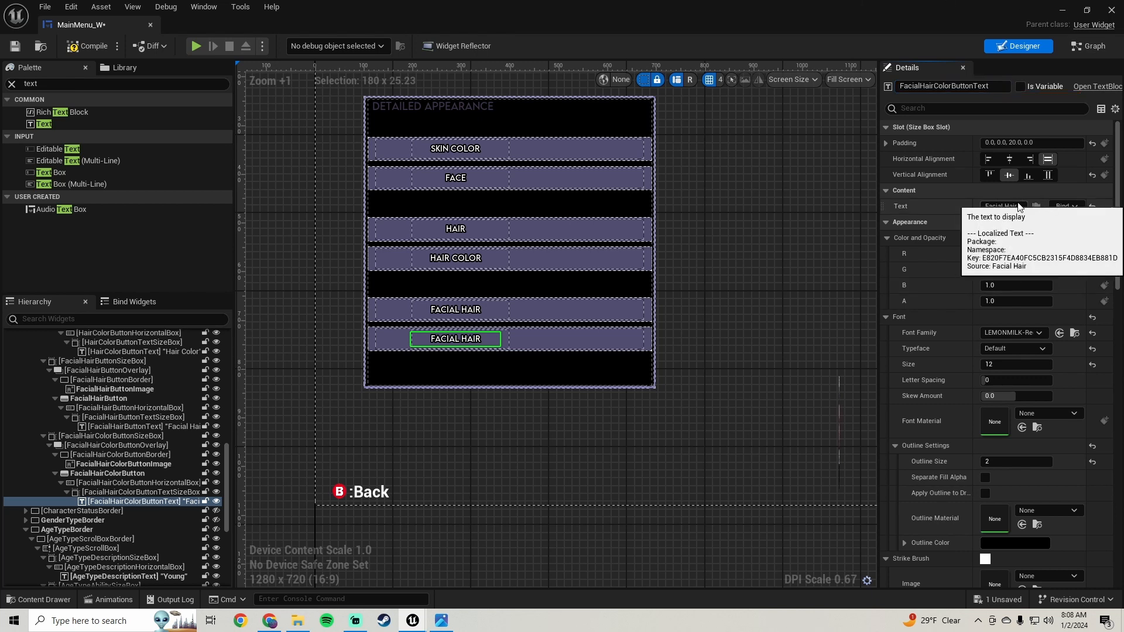
text(Color)
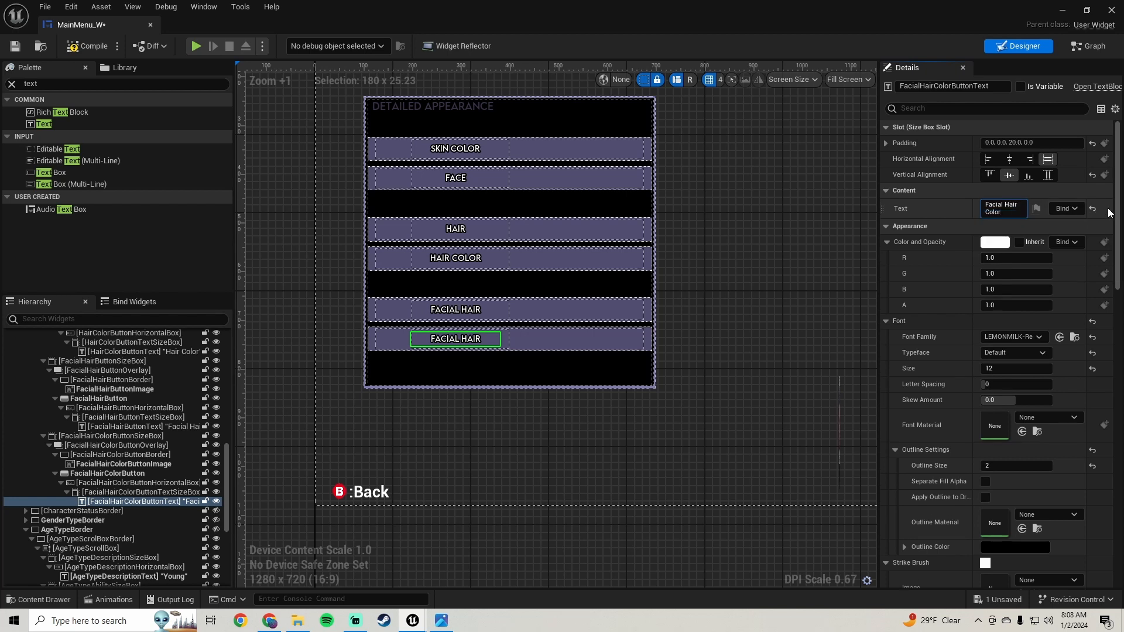
key(Return)
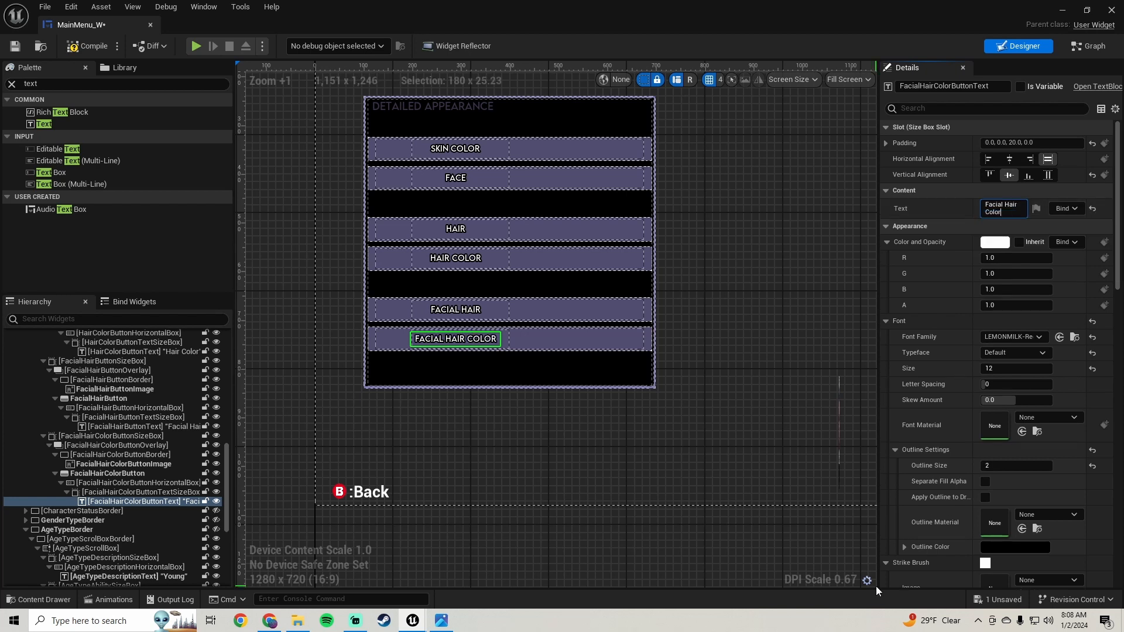
Save the MainMenu_W widget with the finished Detailed Appearance button rows
click(15, 46)
scroll(581, 352, up, 2)
scroll(580, 353, up, 2)
right_drag(493, 176, 525, 370)
click(401, 254)
scroll(401, 254, down, 3)
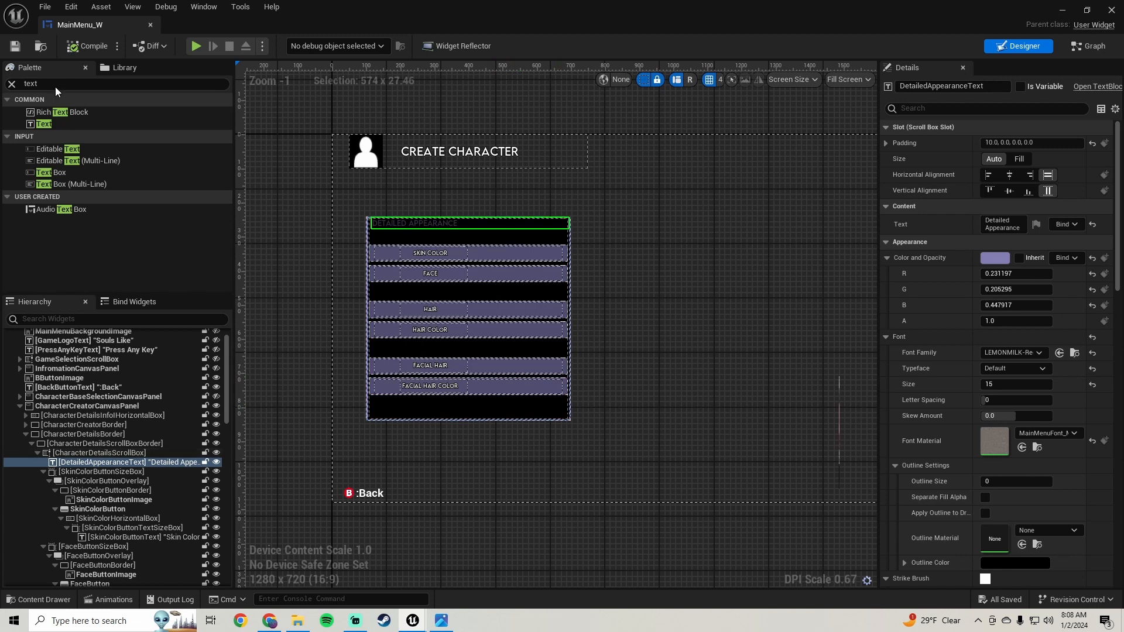
click(15, 46)
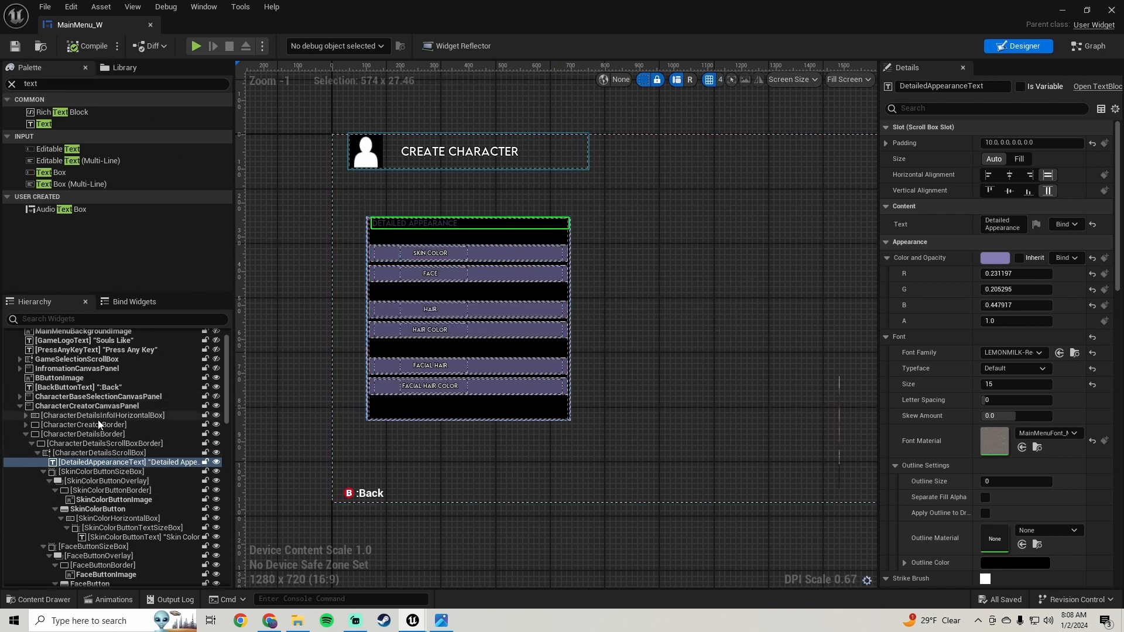
Make CharacterDetailsBorder a variable with its visibility set to Hidden, and save the widget
click(86, 434)
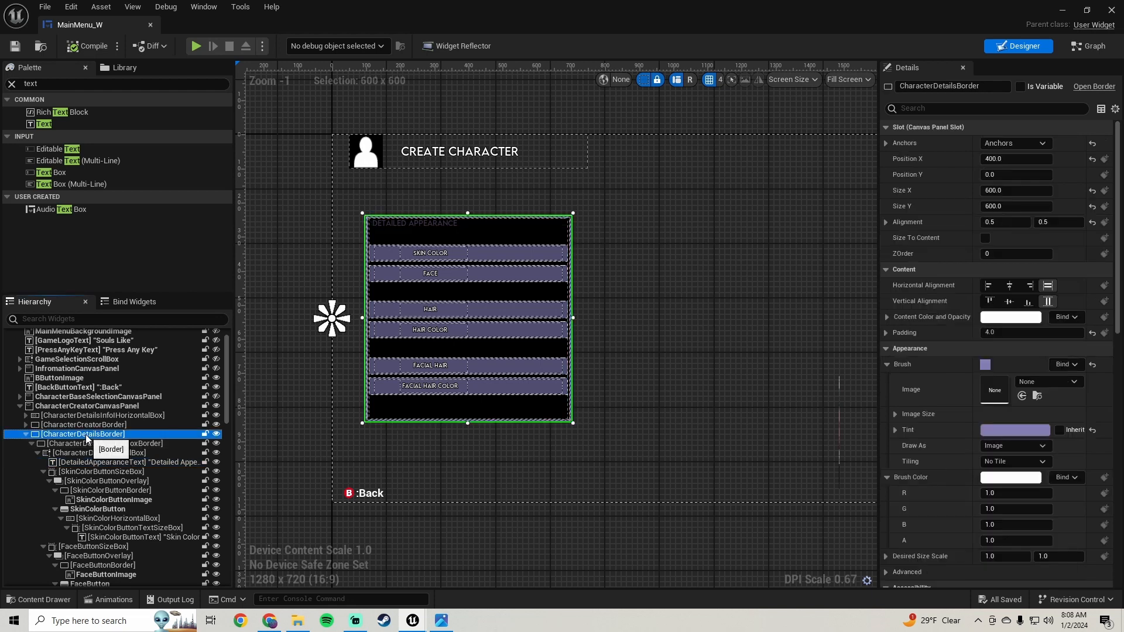
click(1021, 87)
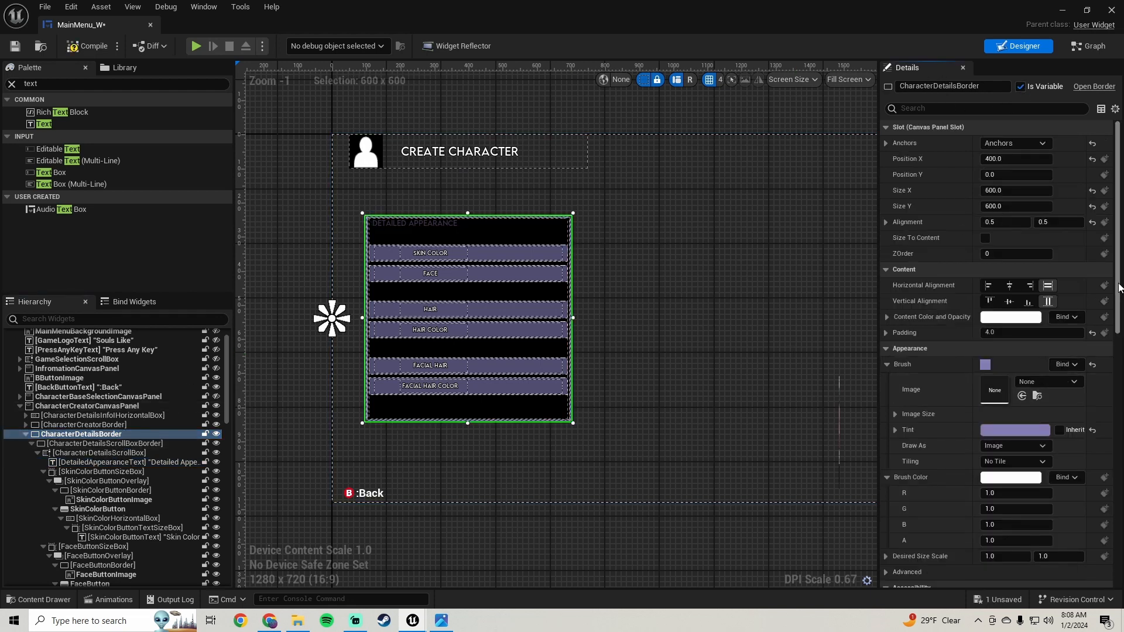
drag(1118, 285, 1123, 413)
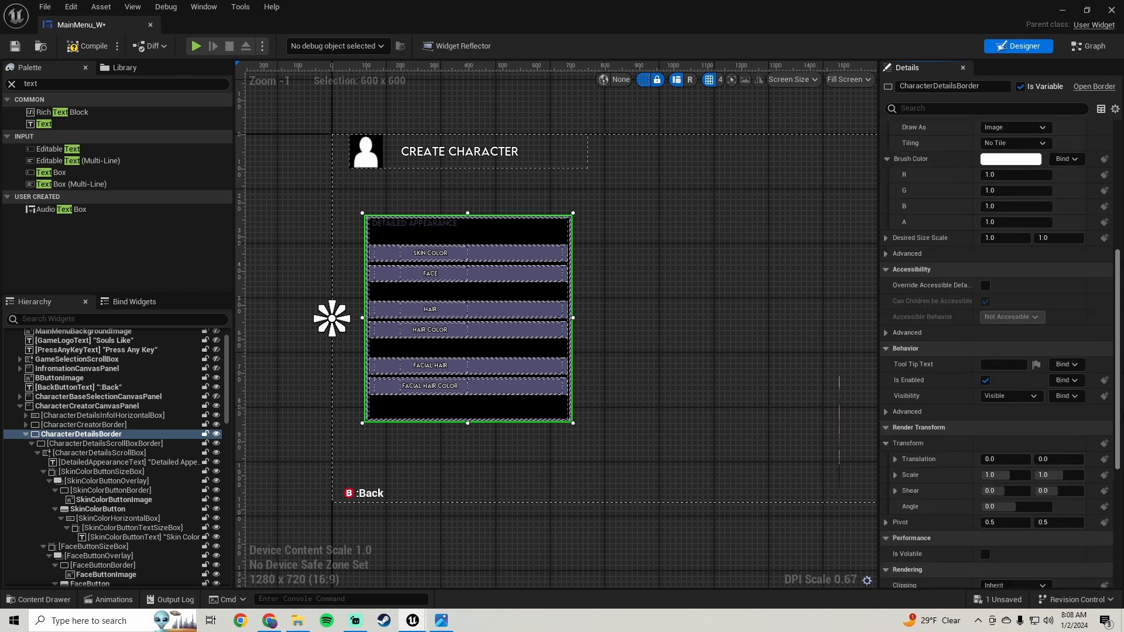
click(1010, 396)
click(989, 429)
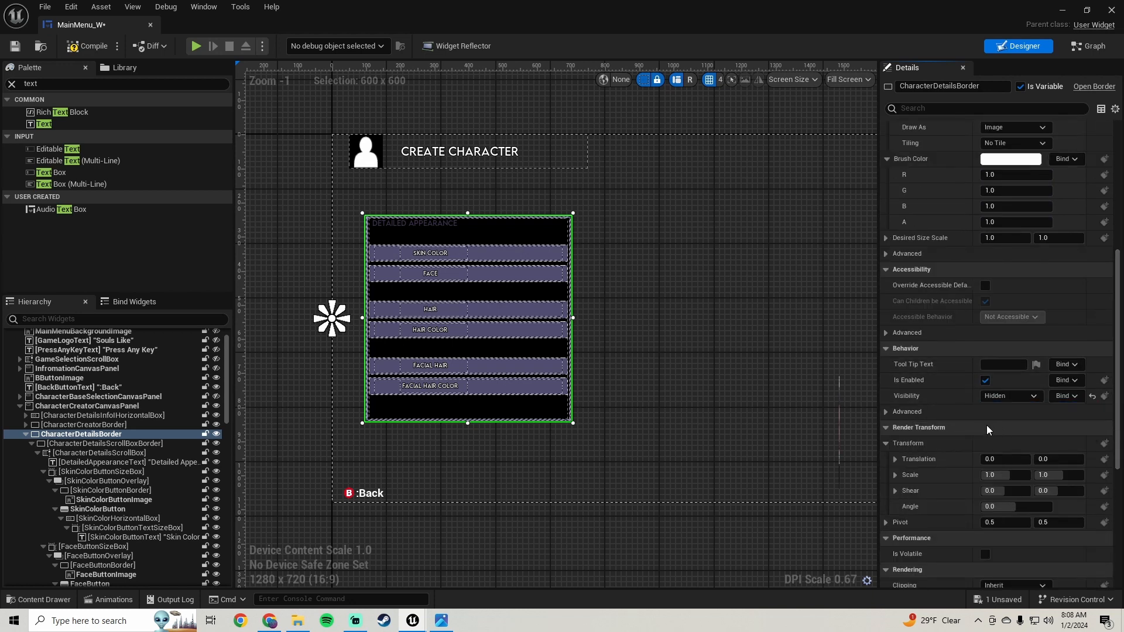
click(57, 48)
click(15, 45)
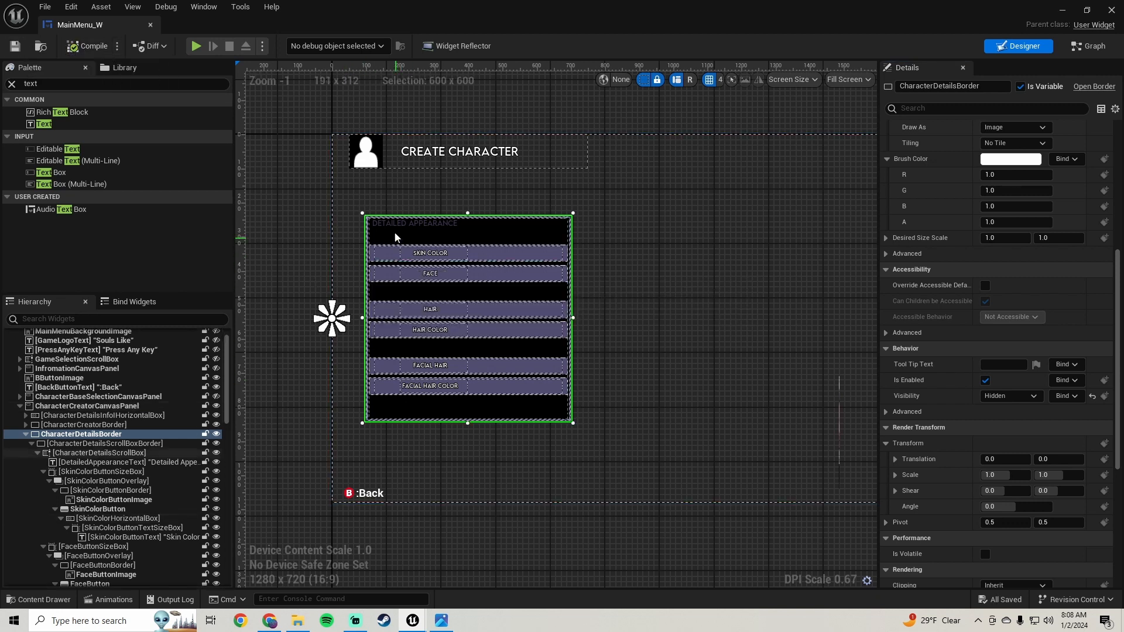
Expand CharacterCreatorBorder in the widget hierarchy down to the size boxes inside CharacterCreatorScrollBox
right_drag(395, 234, 410, 243)
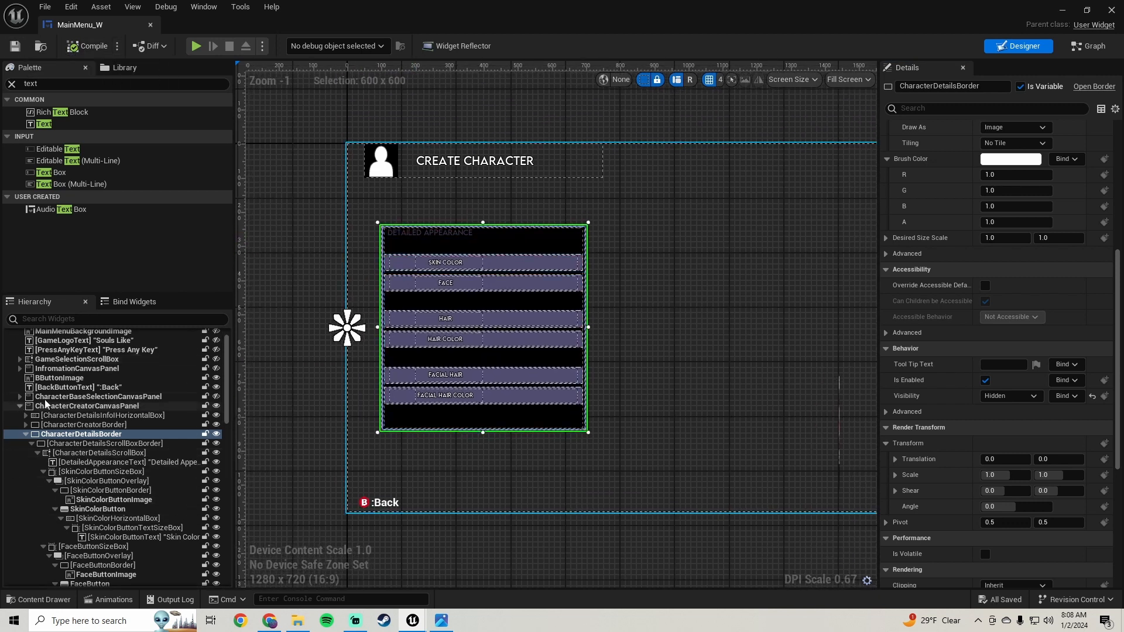
click(112, 407)
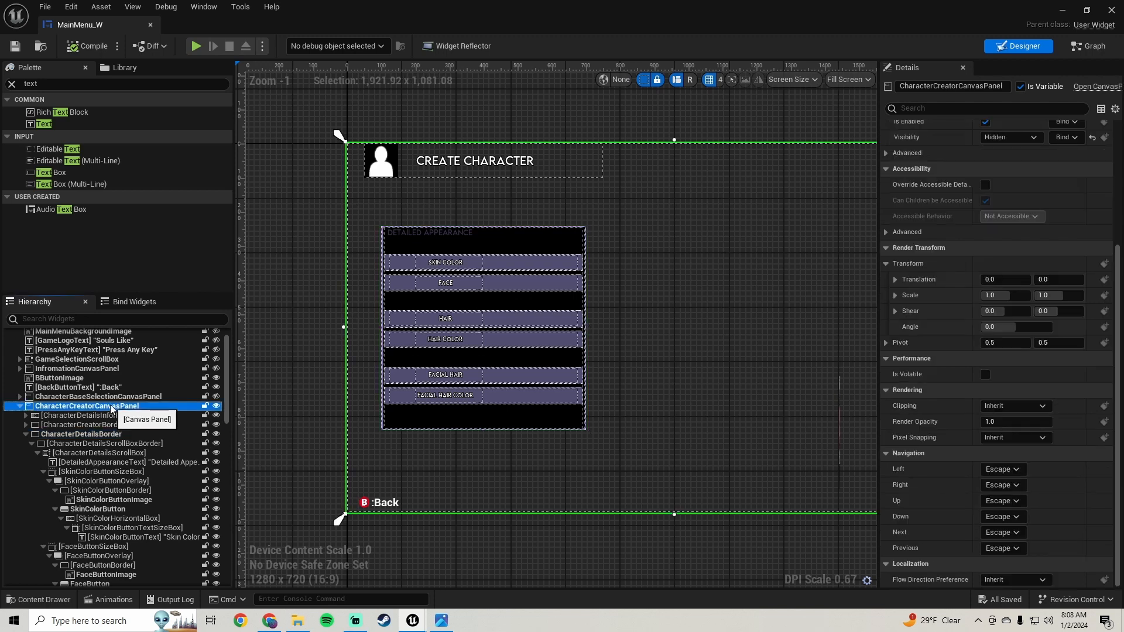
click(91, 426)
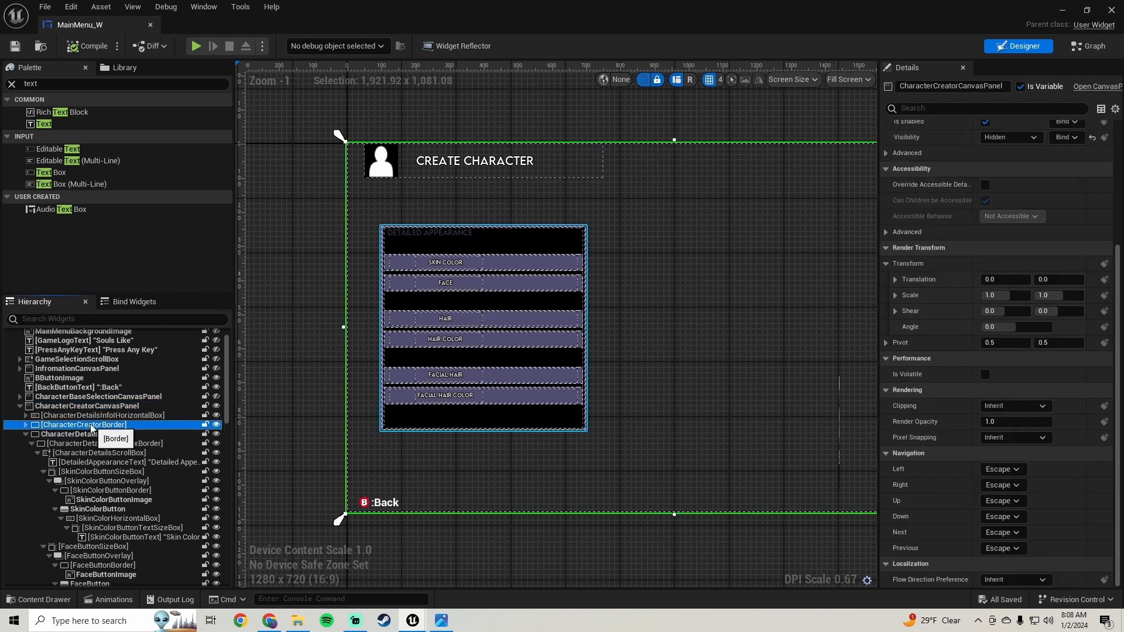
click(26, 425)
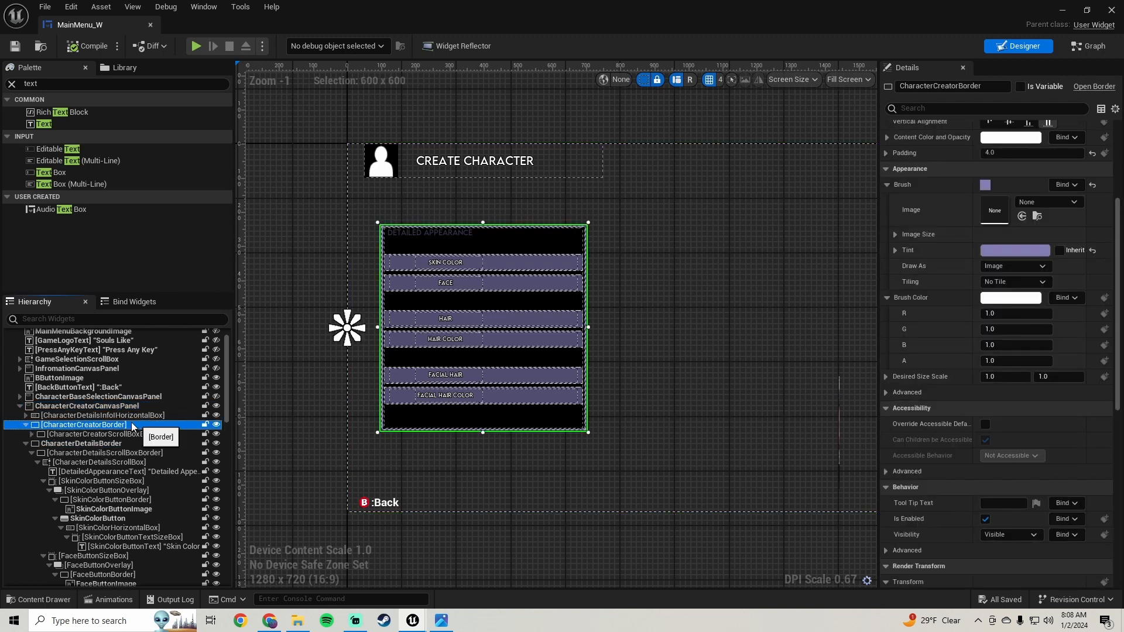
click(32, 434)
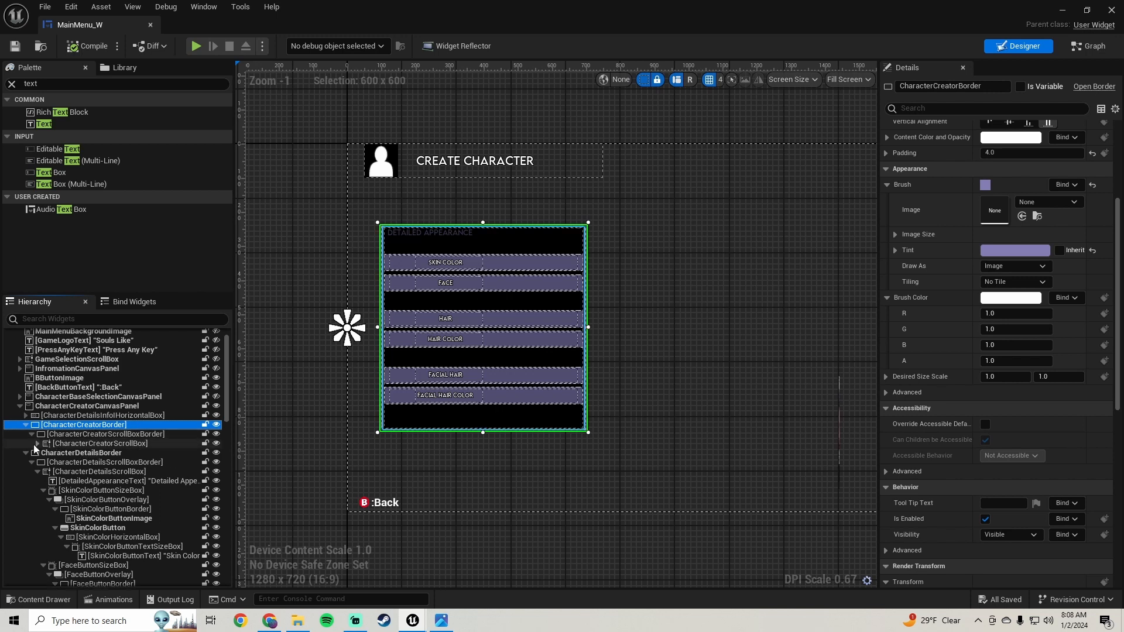
click(37, 444)
scroll(125, 463, down, 1)
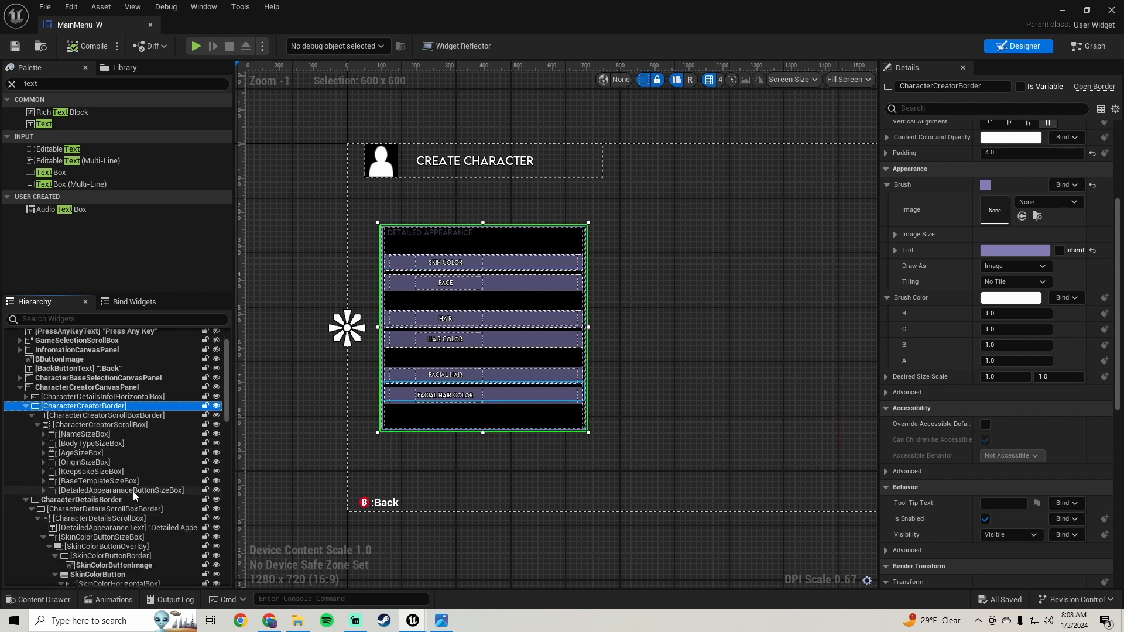
Add an On Clicked event for DetailedAppearanceButton, found inside DetailedAppearanceButtonOverlay in the character creator scroll box
click(134, 490)
click(43, 490)
scroll(104, 454, down, 2)
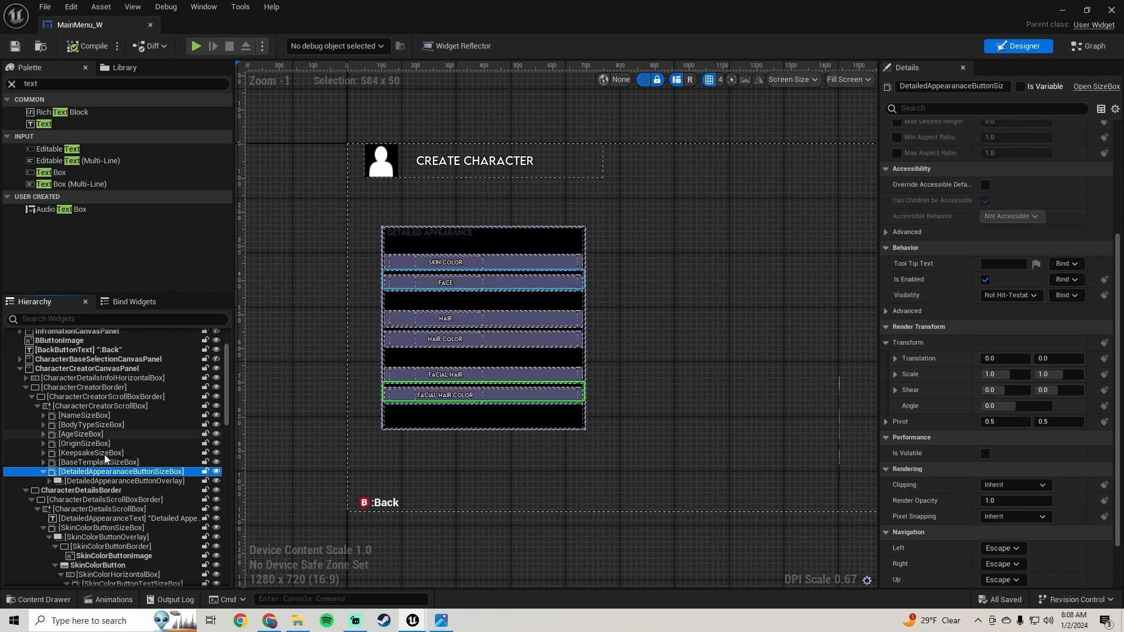
click(54, 463)
click(49, 463)
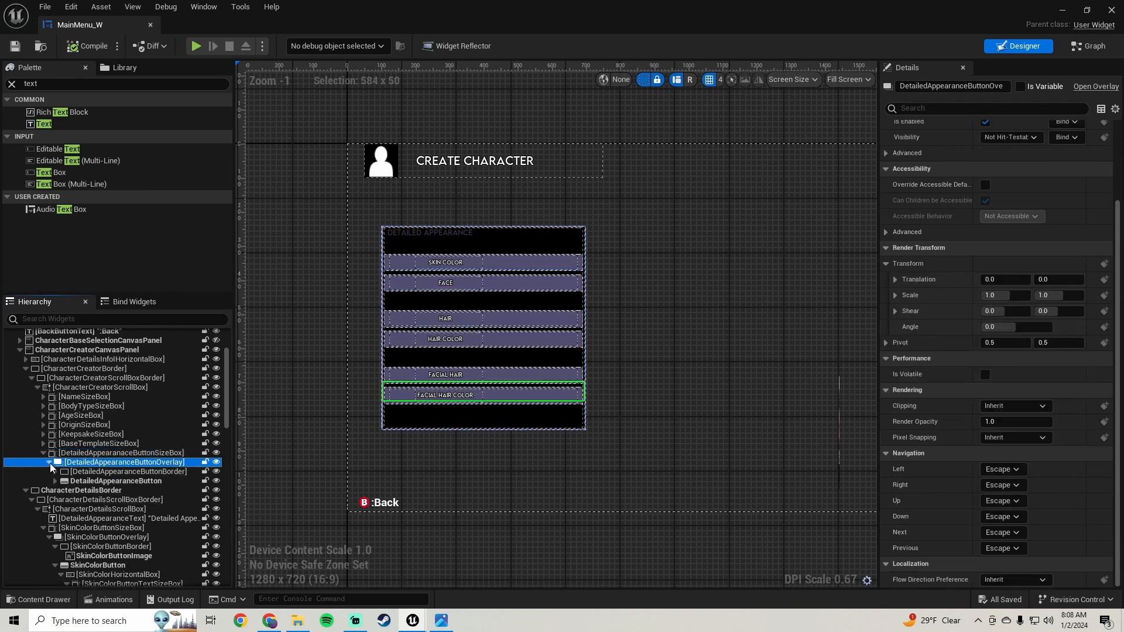
click(90, 482)
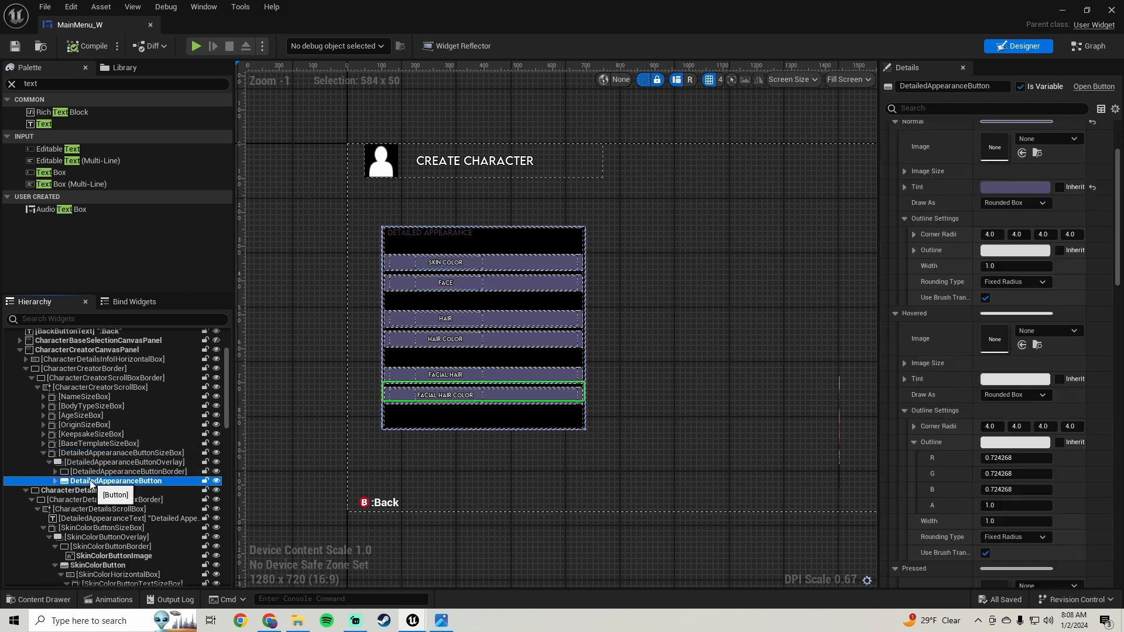
drag(1118, 204, 1118, 503)
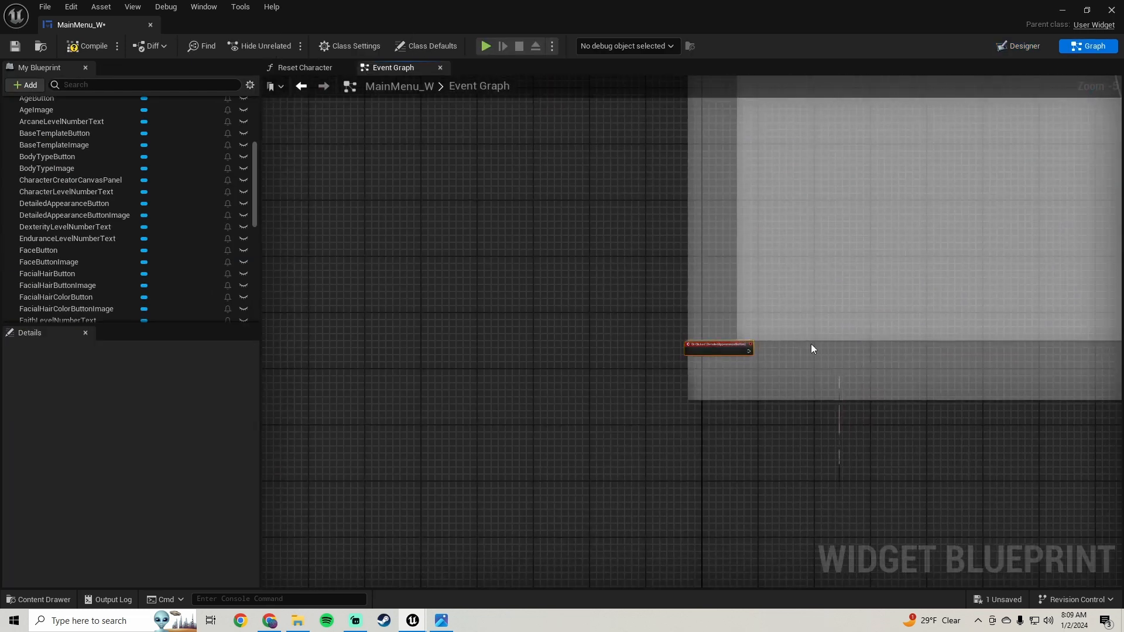
Move the On Clicked (DetailedAppearanceButton) event node to the empty graph area below the AbandonYesButton event chain
scroll(810, 343, down, 5)
right_drag(810, 343, 500, 399)
drag(449, 405, 571, 284)
drag(540, 514, 539, 144)
right_drag(539, 144, 545, 363)
scroll(557, 324, up, 3)
scroll(557, 325, up, 2)
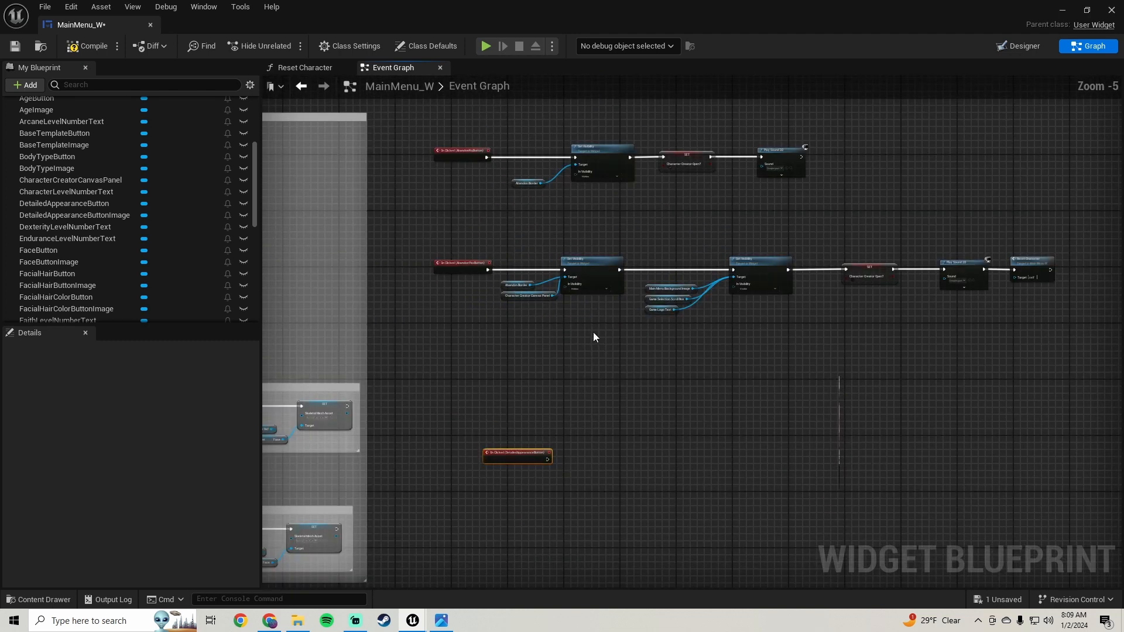
scroll(495, 309, up, 3)
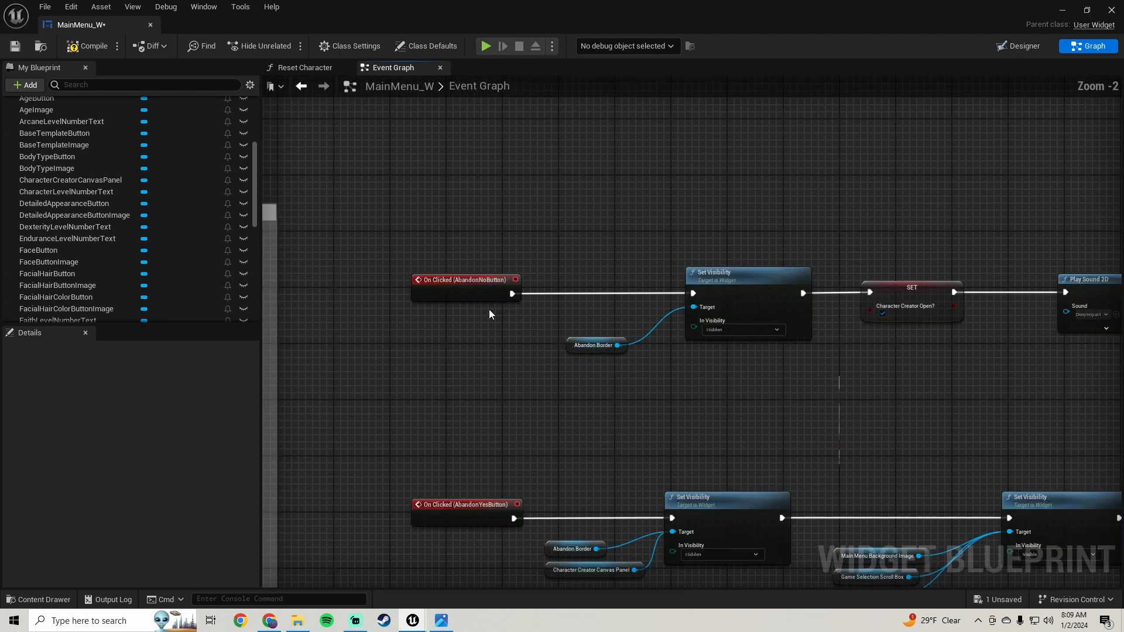
Wrap the AbandonNoButton event chain in a comment box titled "Anandoned No Button Clicked"
scroll(488, 307, down, 2)
right_drag(562, 333, 481, 244)
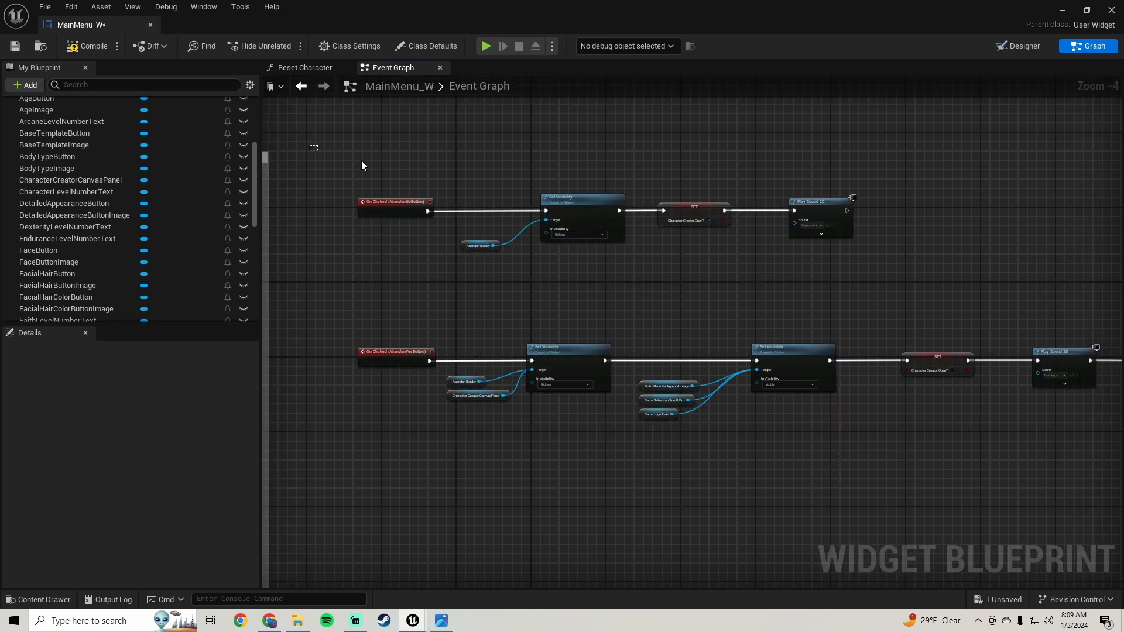
drag(362, 162, 907, 336)
scroll(470, 249, up, 2)
scroll(420, 316, down, 2)
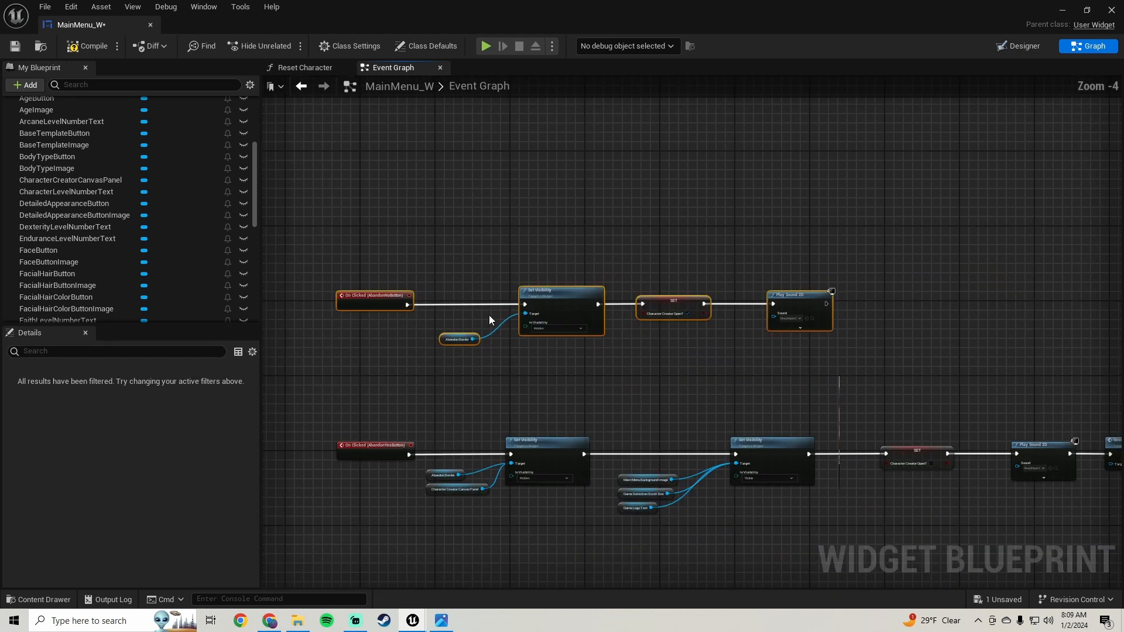
scroll(527, 281, up, 2)
scroll(585, 284, down, 2)
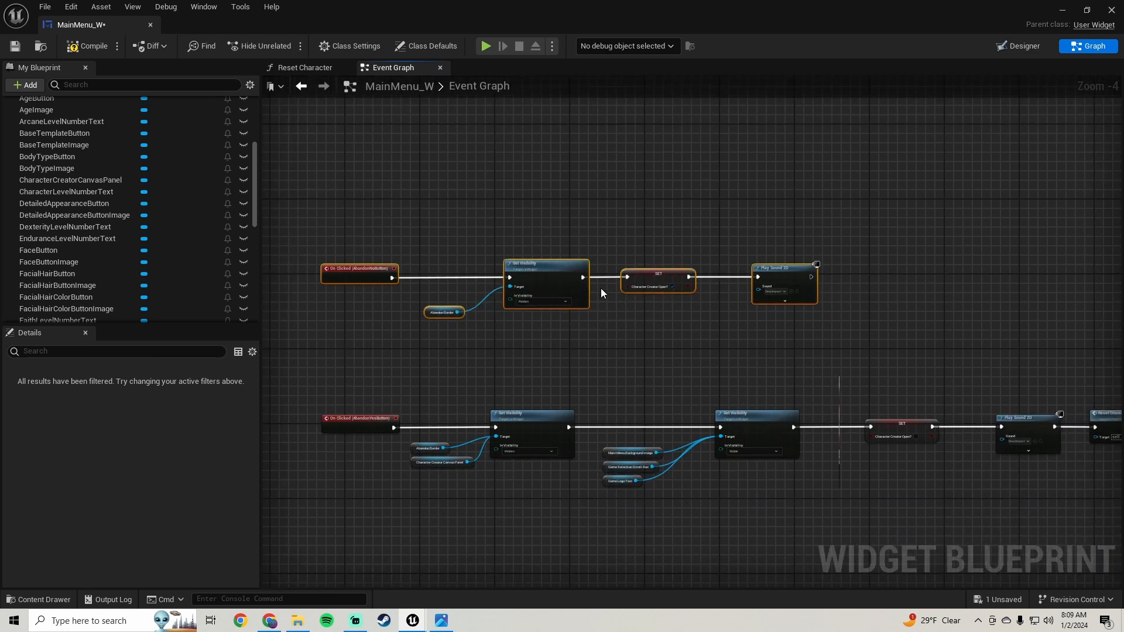
key(c)
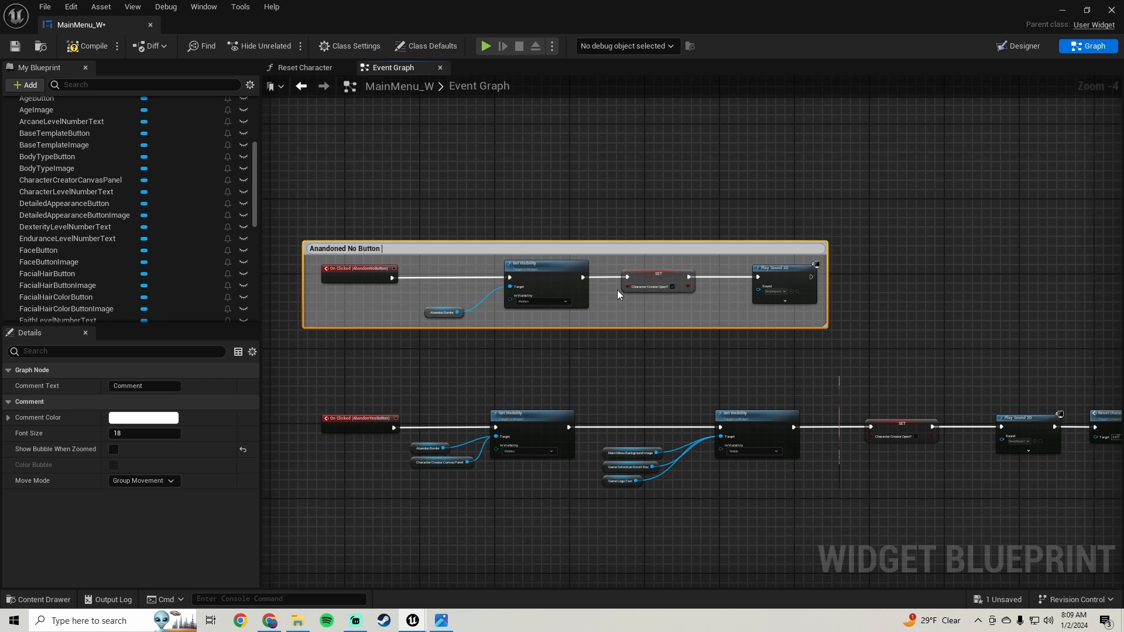
key(Return)
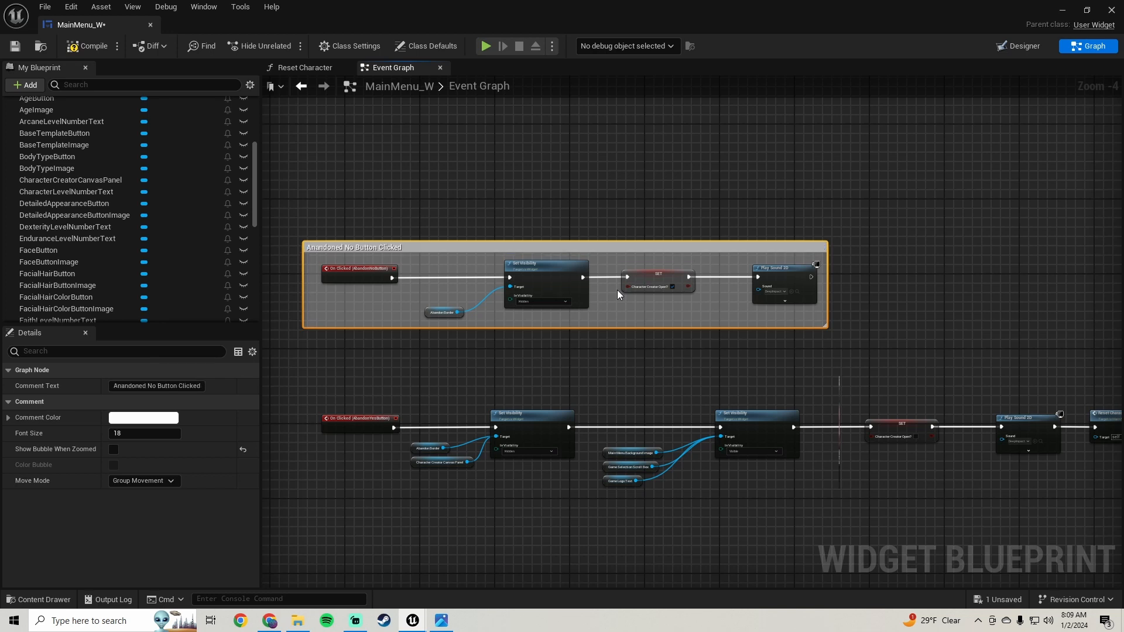
Wrap the AbandonYesButton event chain in a comment box titled "Abandonded Yes Button Clicked"
scroll(391, 361, up, 2)
scroll(393, 361, down, 2)
right_drag(403, 362, 356, 179)
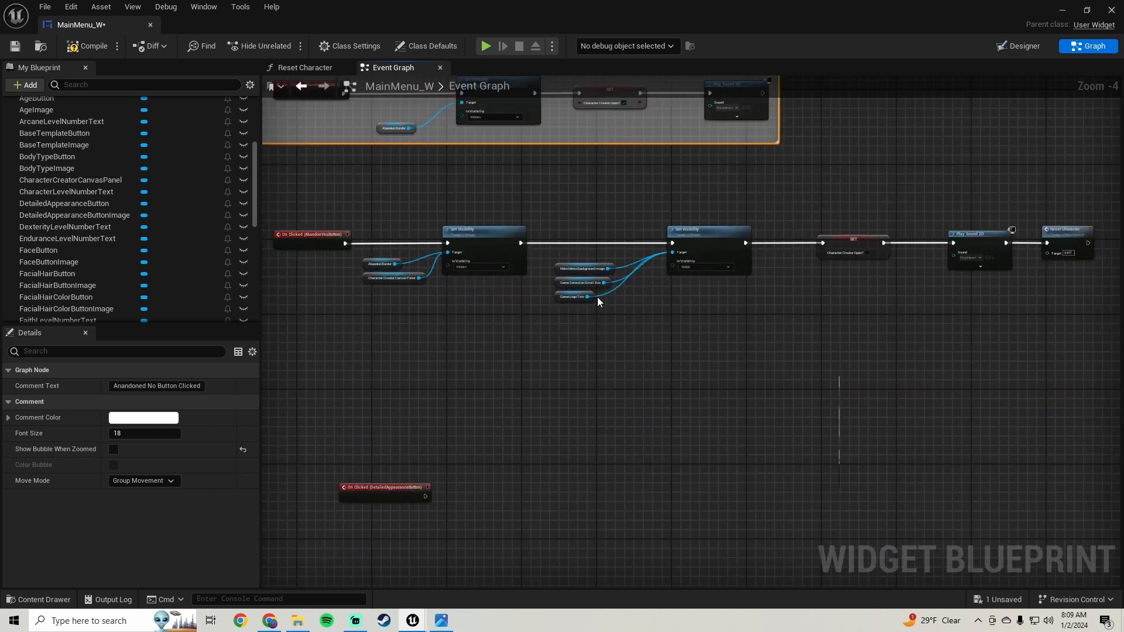
scroll(1069, 324, down, 1)
drag(1103, 326, 458, 227)
key(c)
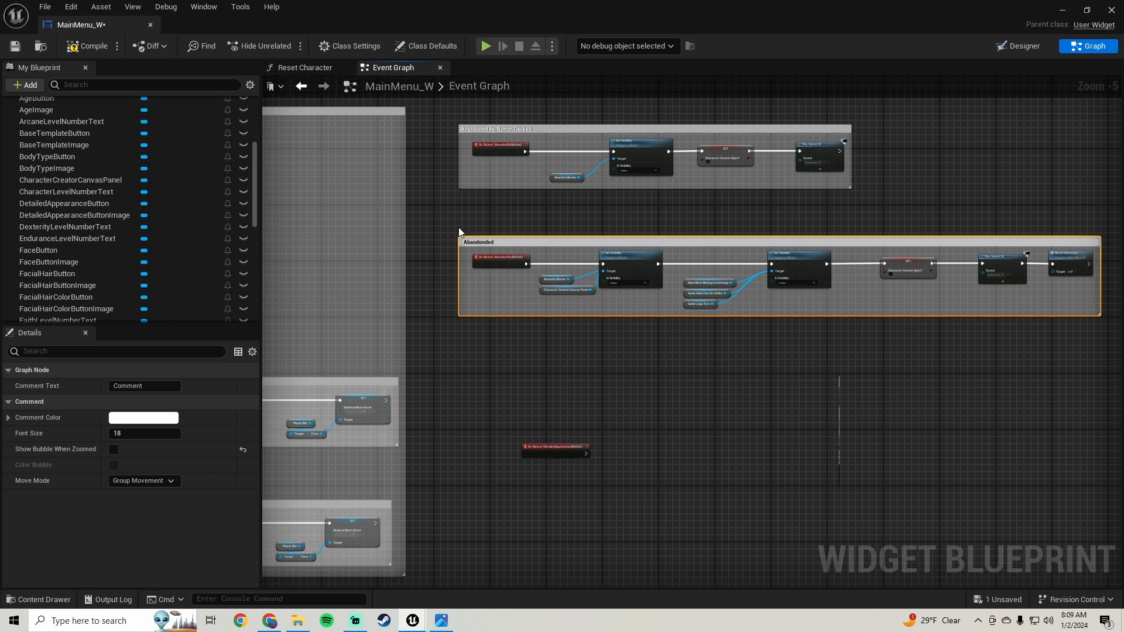
text(Button Clicked)
key(Return)
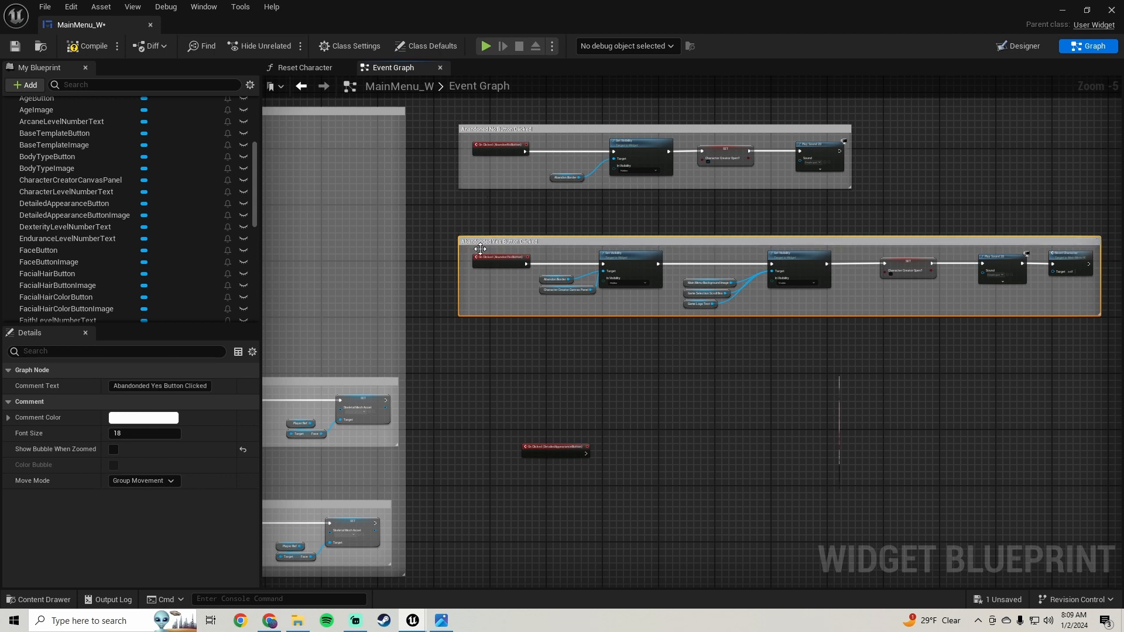
Move the "Abandonded Yes Button Clicked" comment group up to sit just below the "Anandoned No Button Clicked" comment group
scroll(458, 229, up, 1)
drag(485, 242, 485, 186)
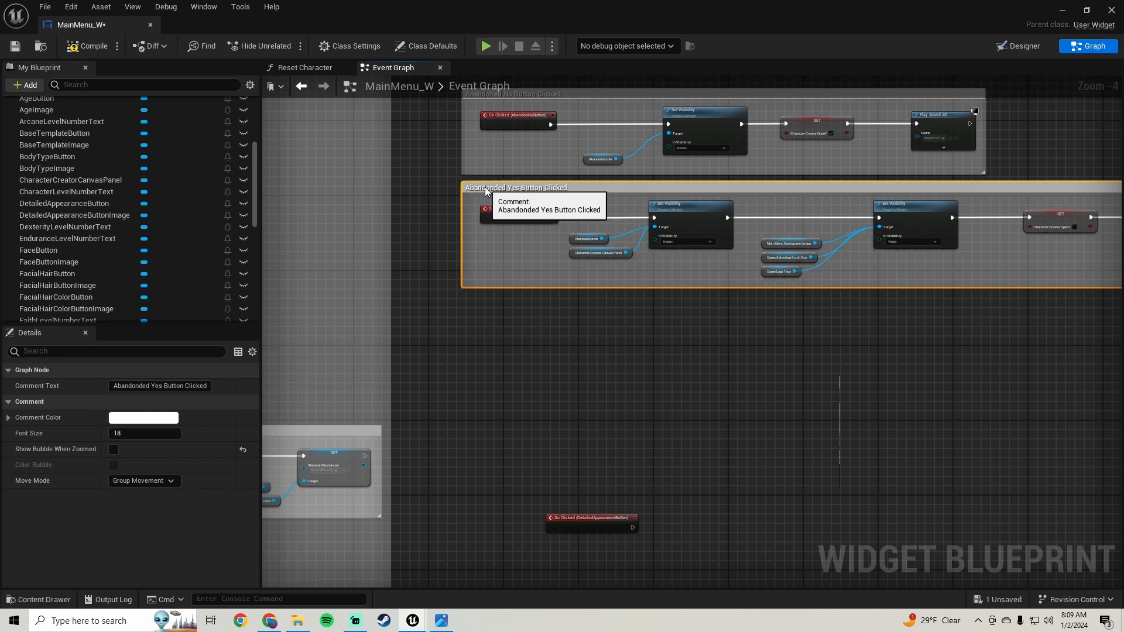
scroll(535, 367, down, 3)
right_drag(535, 367, 514, 283)
scroll(598, 309, up, 3)
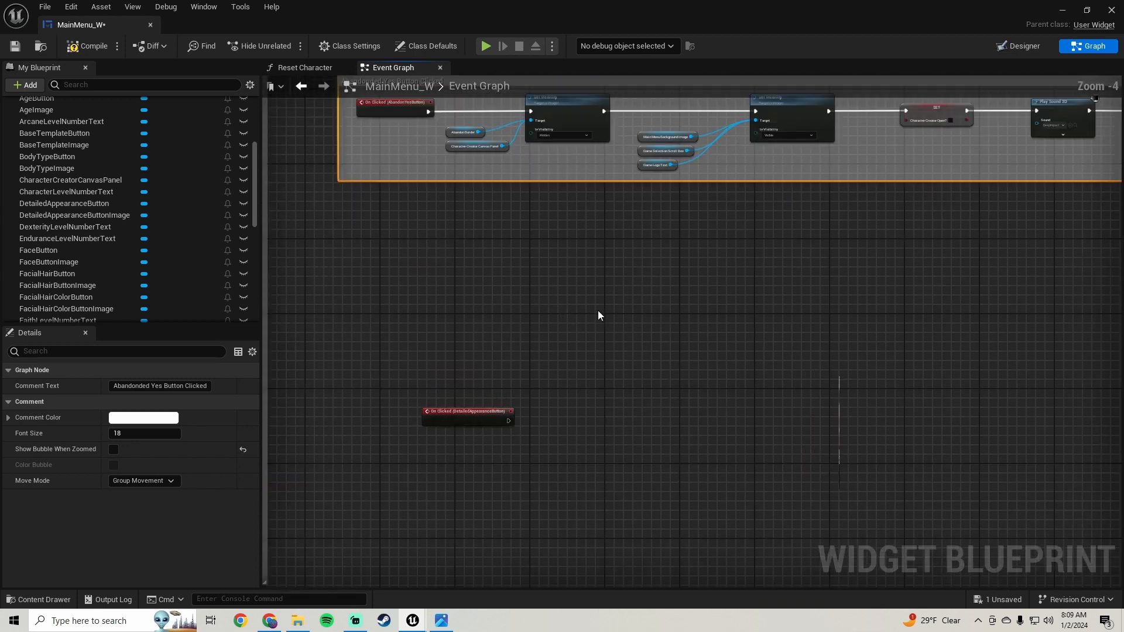
Shift the On Clicked (DetailedAppearanceButton) event node slightly up and to the left in the empty graph area
right_drag(488, 400, 572, 272)
drag(575, 287, 520, 266)
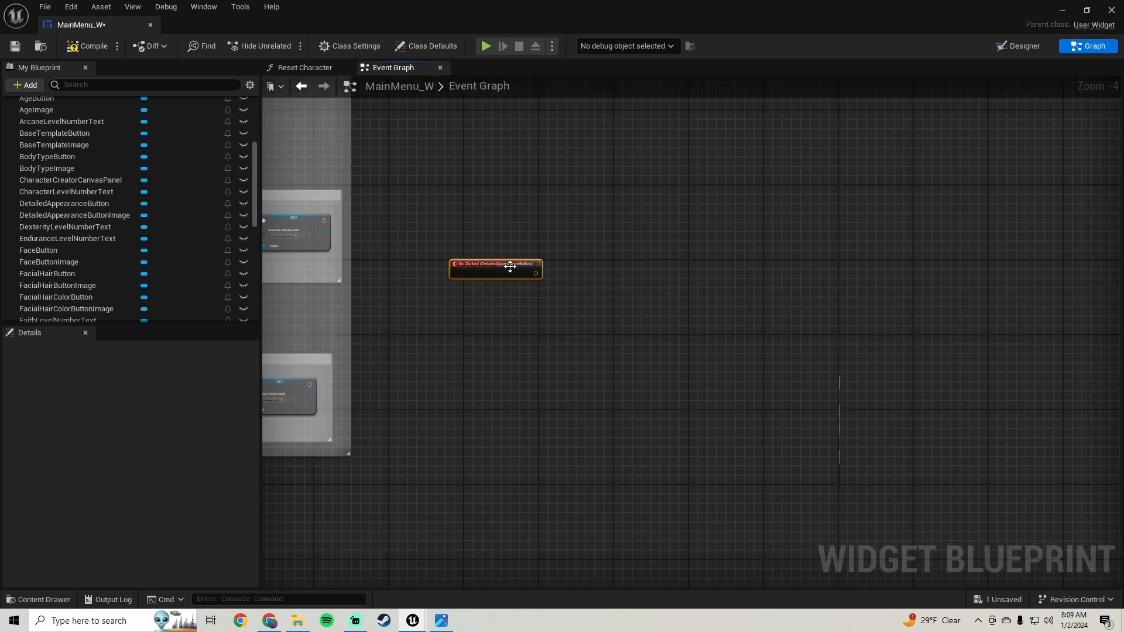
scroll(524, 269, up, 1)
scroll(523, 269, down, 4)
scroll(509, 264, up, 3)
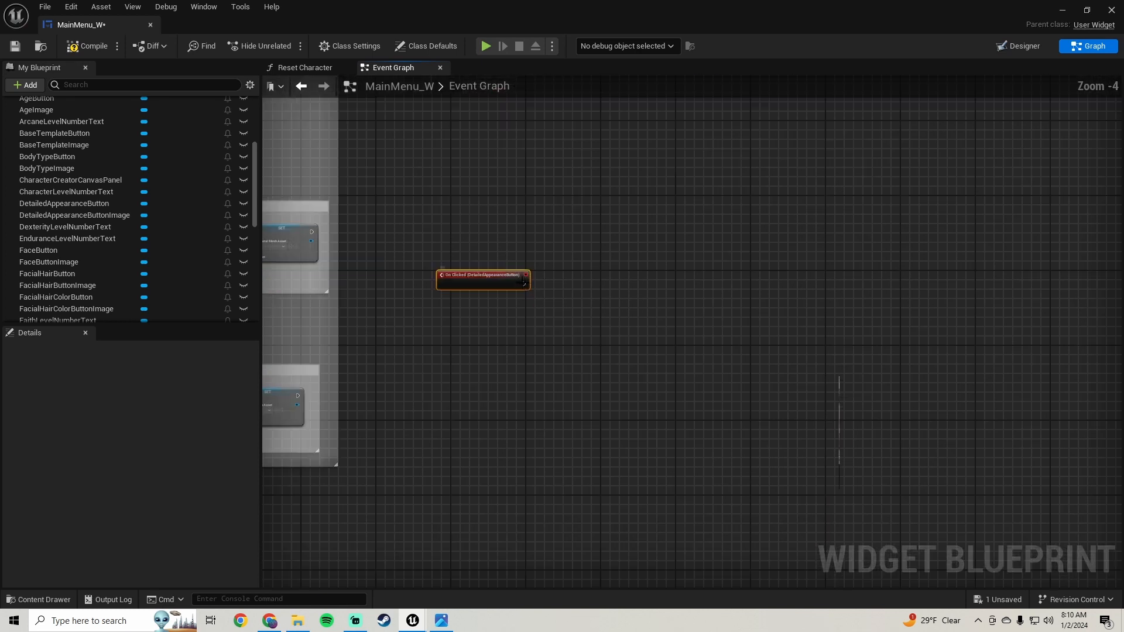
scroll(522, 226, down, 3)
right_drag(530, 217, 438, 322)
scroll(466, 229, up, 2)
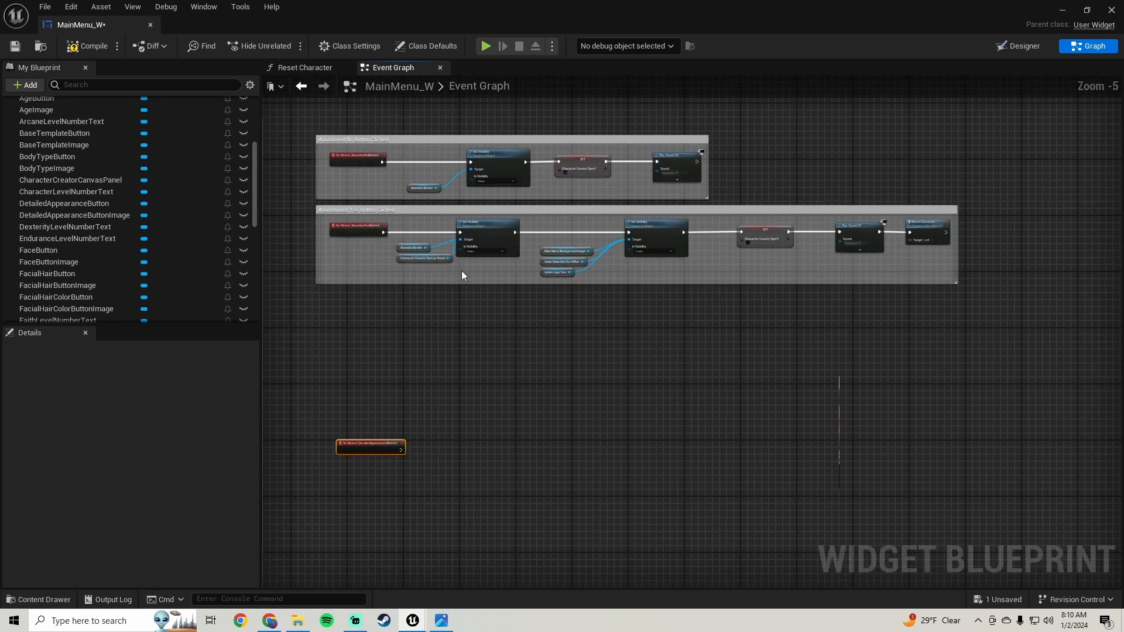
Copy the AbandonYesButton chain's Set Visibility, SET and Play Sound 2D nodes with their targets except Abandon Border, and paste them beside the DetailedAppearanceButton event
drag(430, 273, 711, 272)
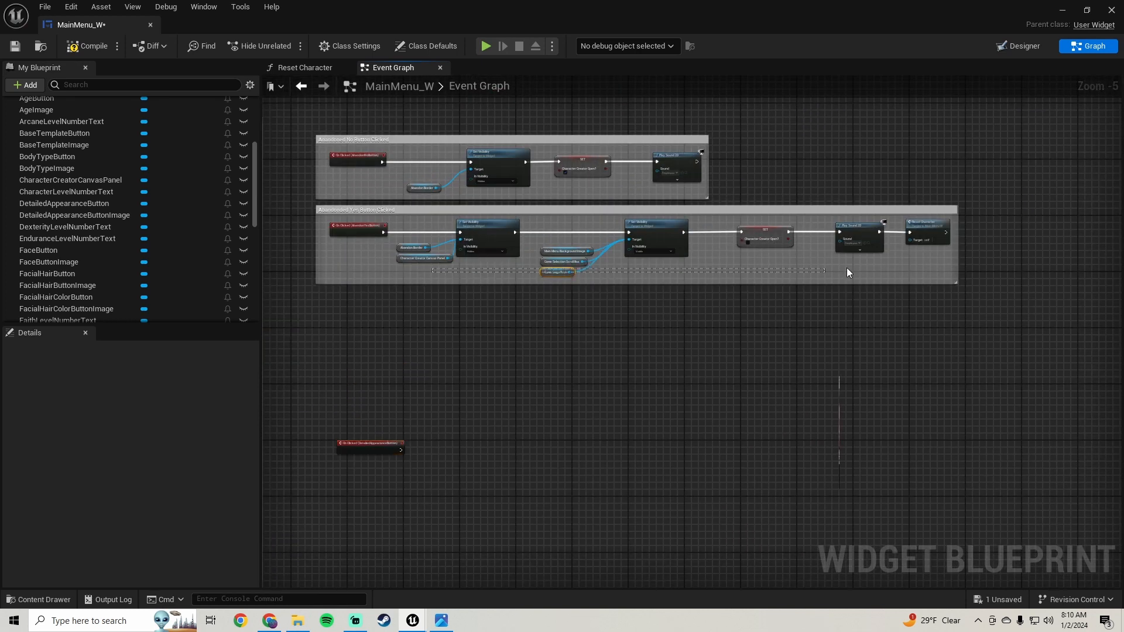
drag(847, 268, 858, 222)
scroll(485, 229, up, 3)
right_drag(333, 230, 501, 222)
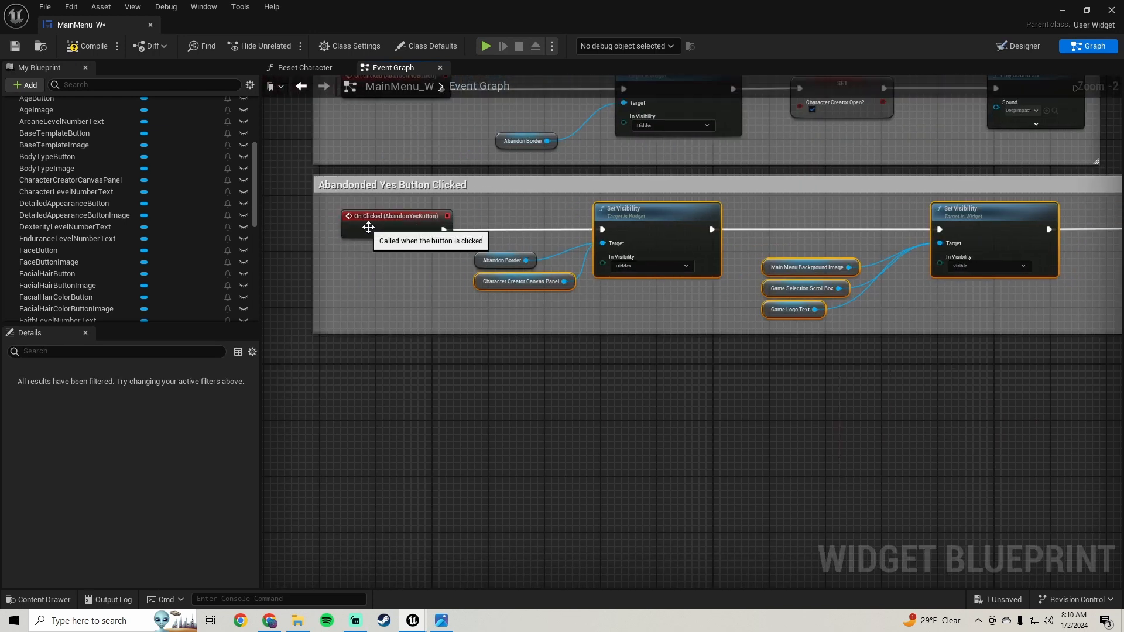
scroll(620, 230, down, 1)
right_drag(621, 231, 381, 206)
scroll(383, 207, down, 1)
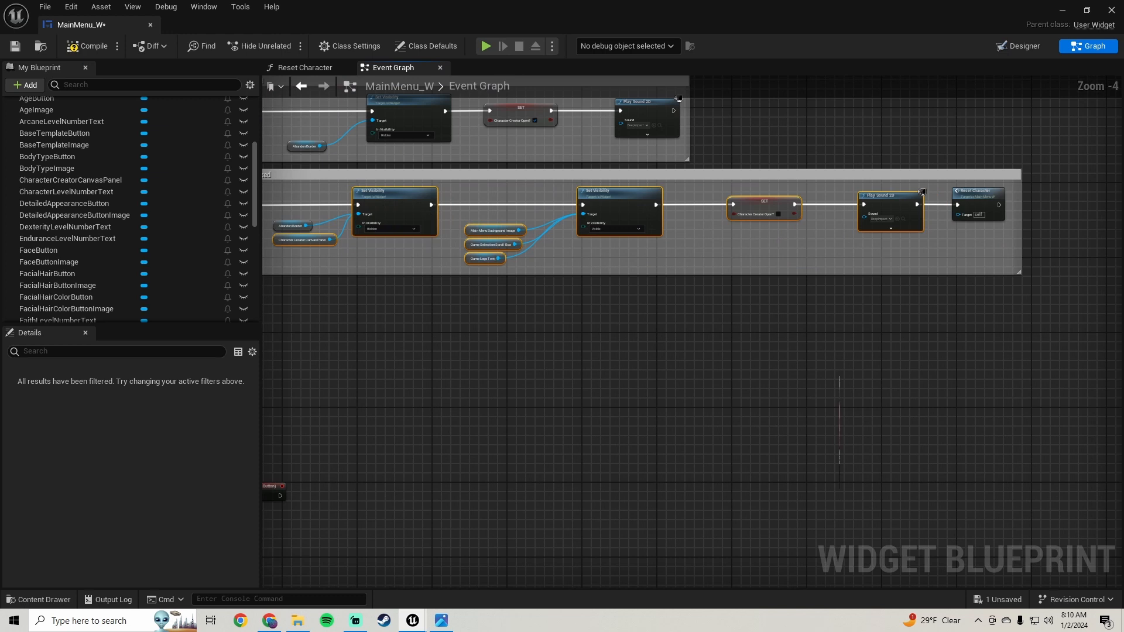
right_drag(523, 399, 606, 326)
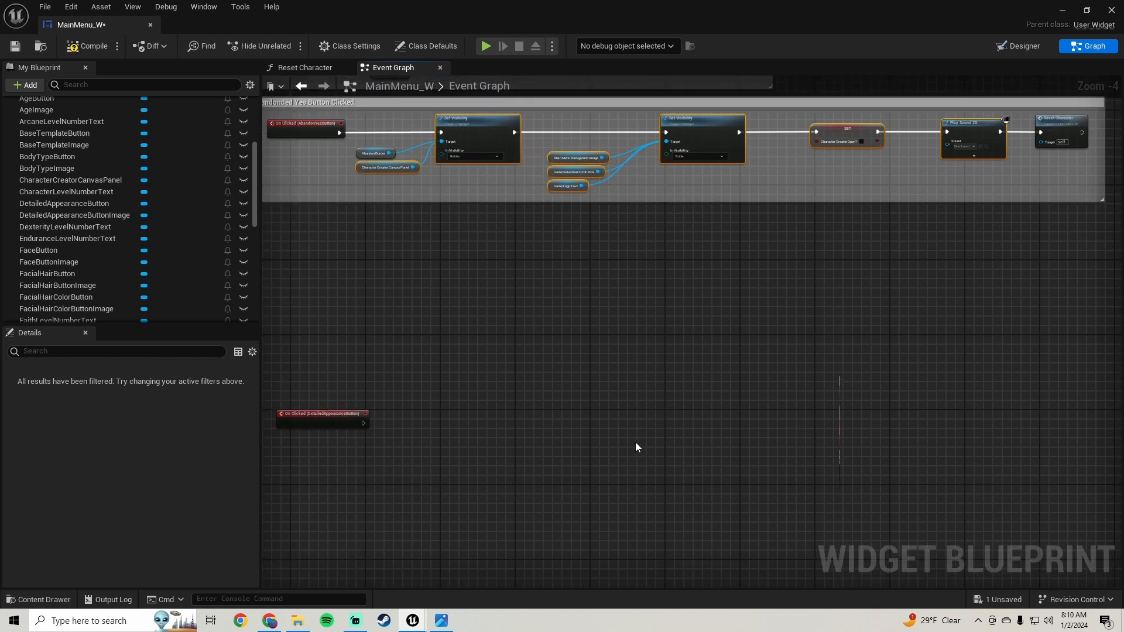
key(ctrl+v)
scroll(473, 437, up, 1)
right_drag(473, 437, 609, 283)
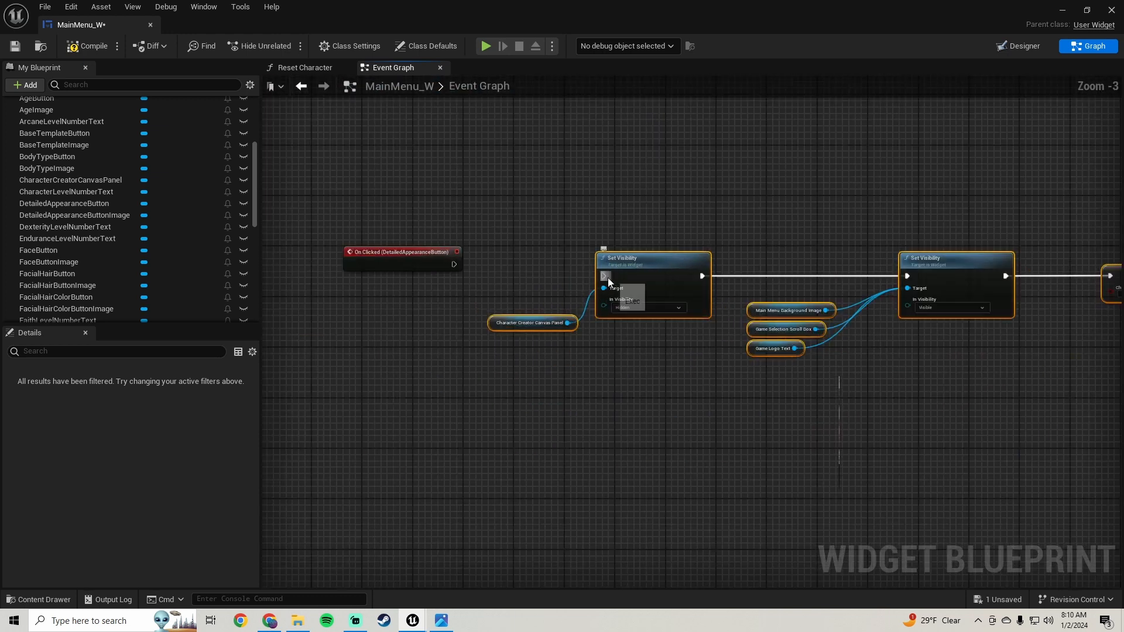
Connect the On Clicked (DetailedAppearanceButton) event to the first pasted Set Visibility node
drag(603, 276, 454, 264)
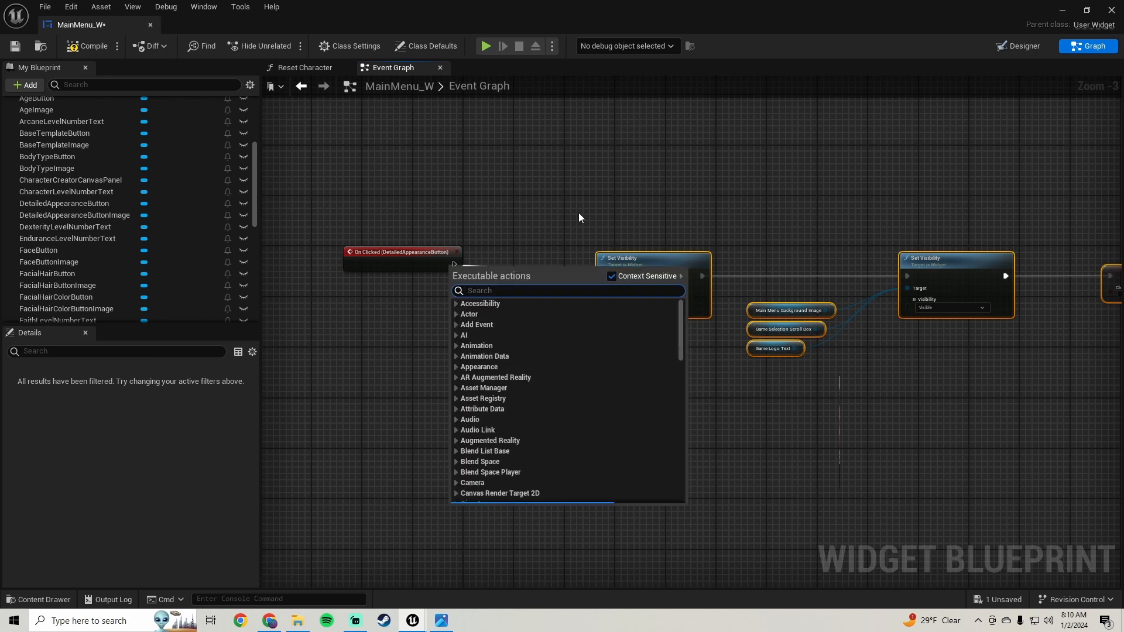
right_drag(578, 213, 577, 179)
drag(476, 232, 451, 232)
drag(628, 233, 616, 222)
right_drag(804, 177, 448, 189)
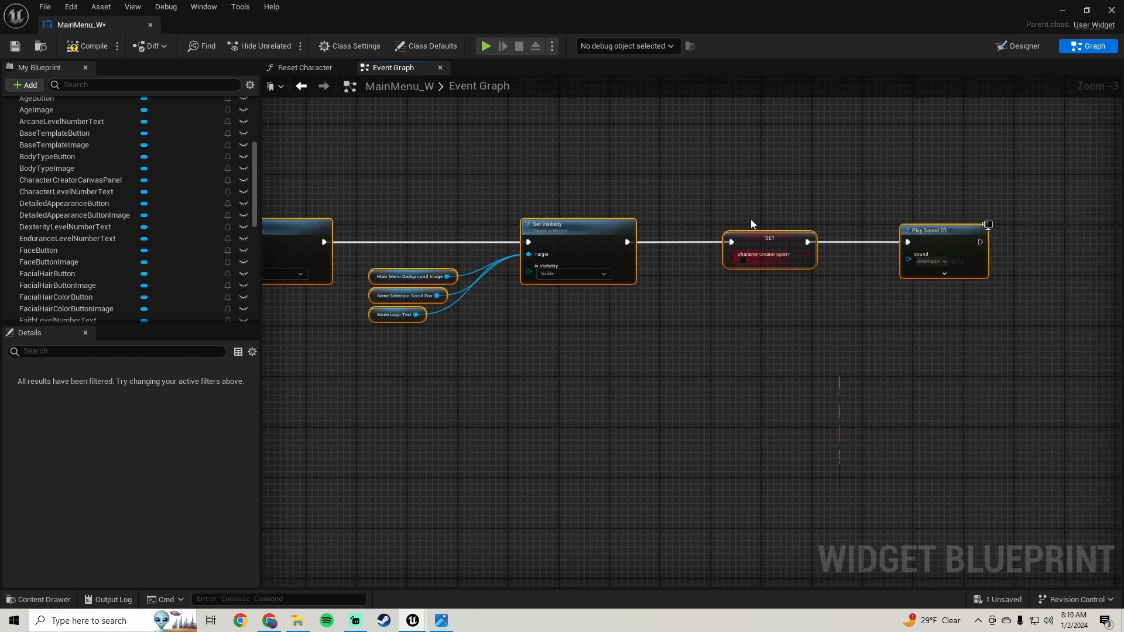
Delete the Main Menu Background Image, Game Selection Scroll Box, Game Logo Text and Character Creator Canvas Panel nodes from the DetailedAppearanceButton chain
drag(761, 192, 811, 367)
right_drag(675, 331, 710, 382)
drag(809, 176, 417, 389)
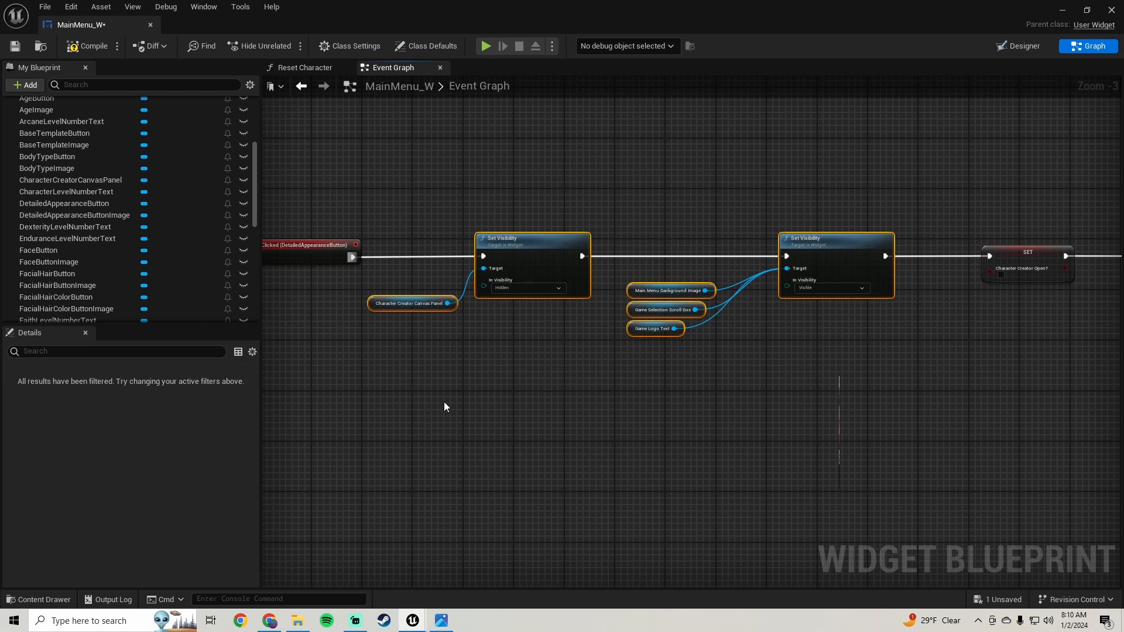
right_drag(443, 402, 690, 396)
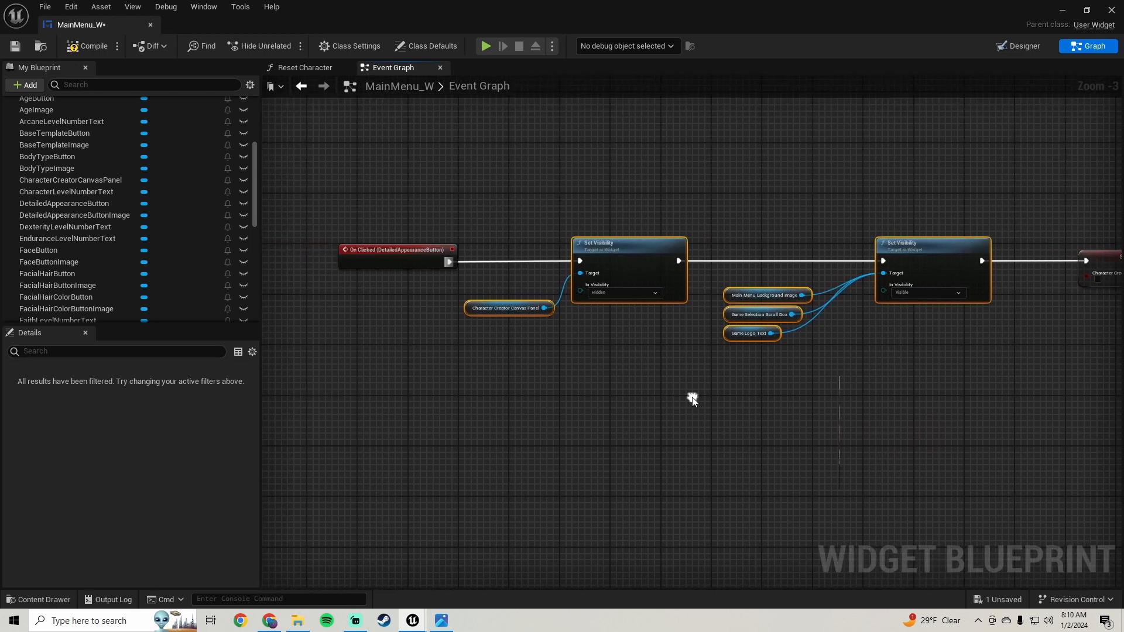
drag(730, 406, 787, 282)
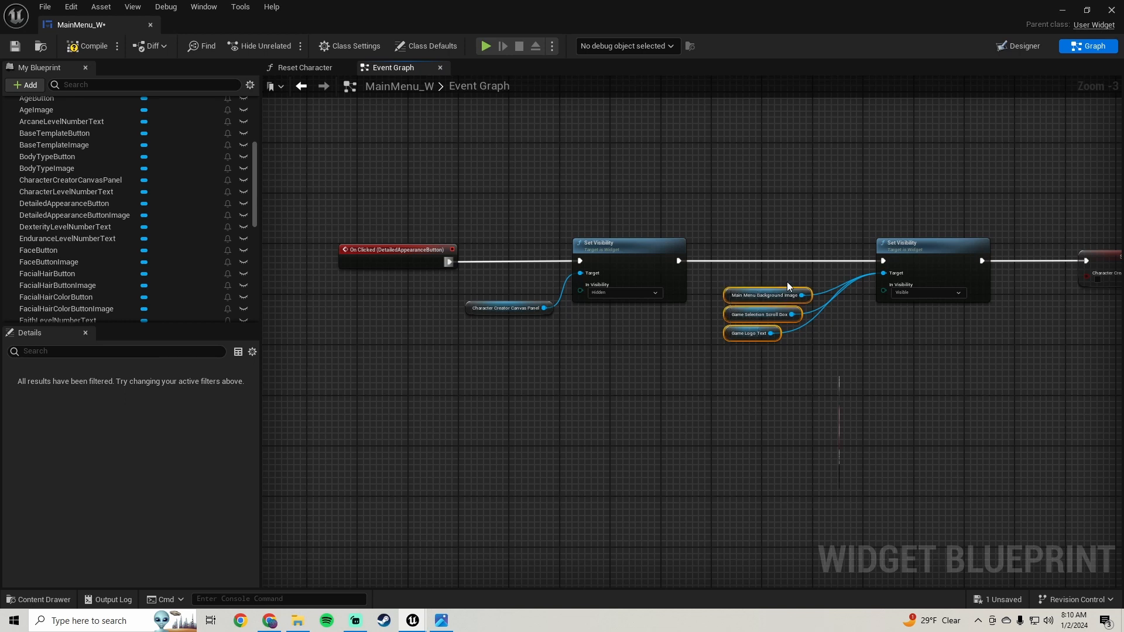
key(Delete)
right_drag(538, 332, 566, 348)
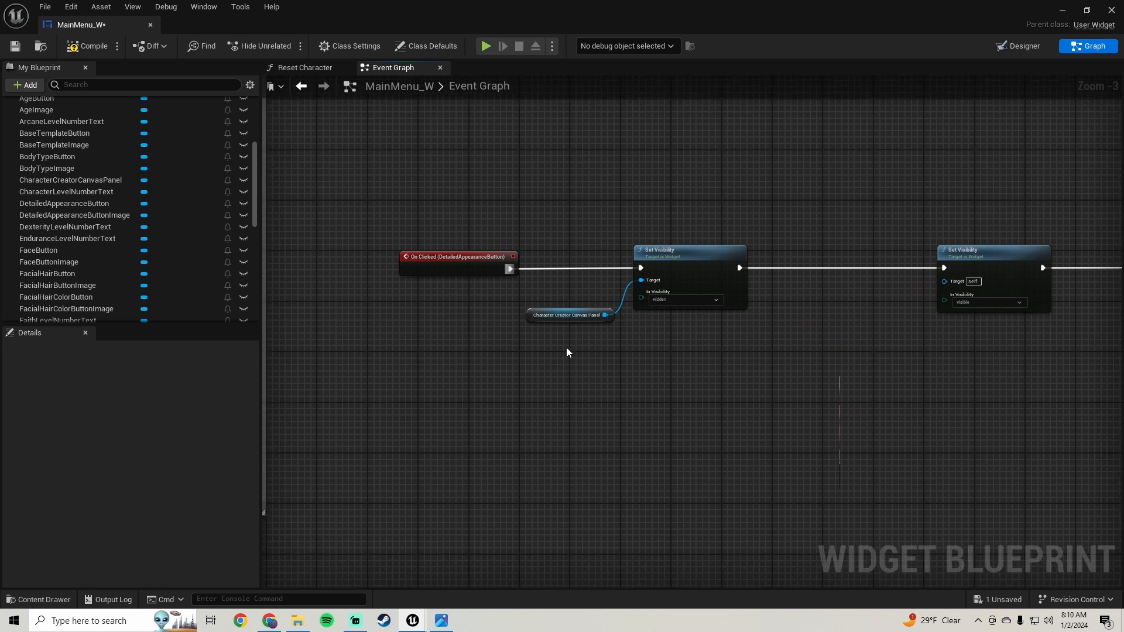
drag(533, 317, 576, 295)
key(Delete)
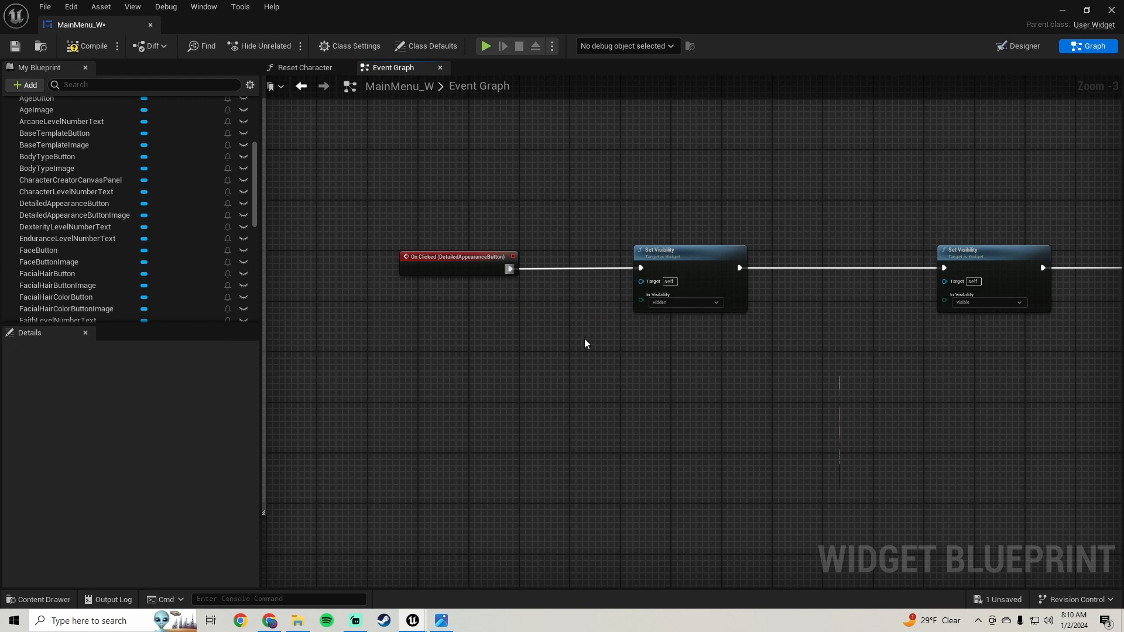
Make CharacterCreatorBorder a variable and connect it as the target of the Hidden Set Visibility node in the DetailedAppearanceButton chain
click(1018, 46)
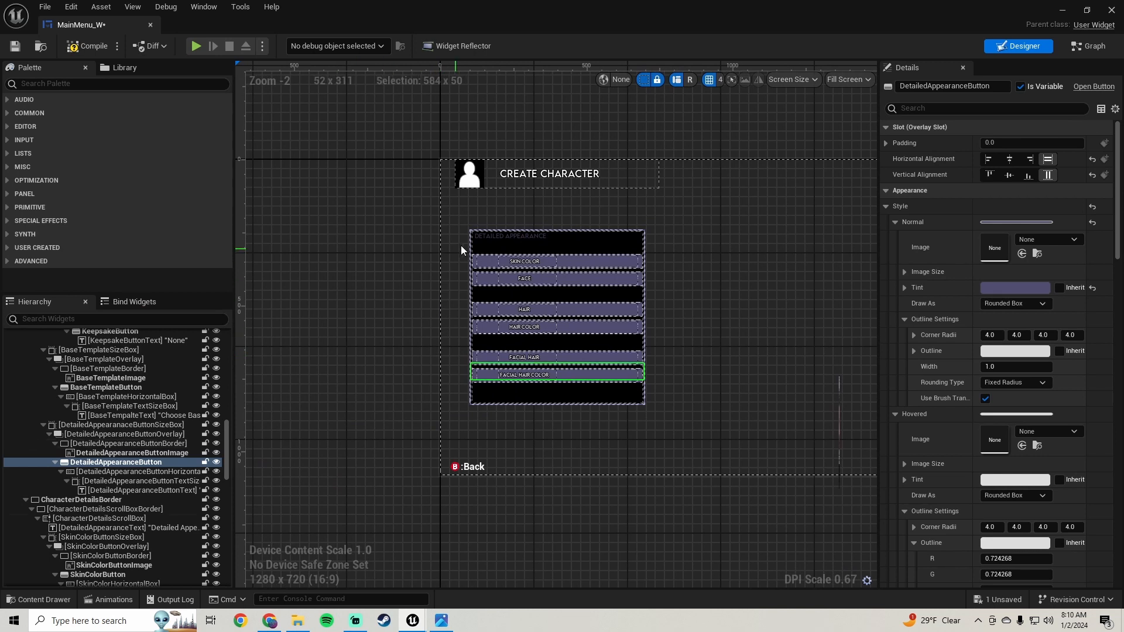
click(580, 245)
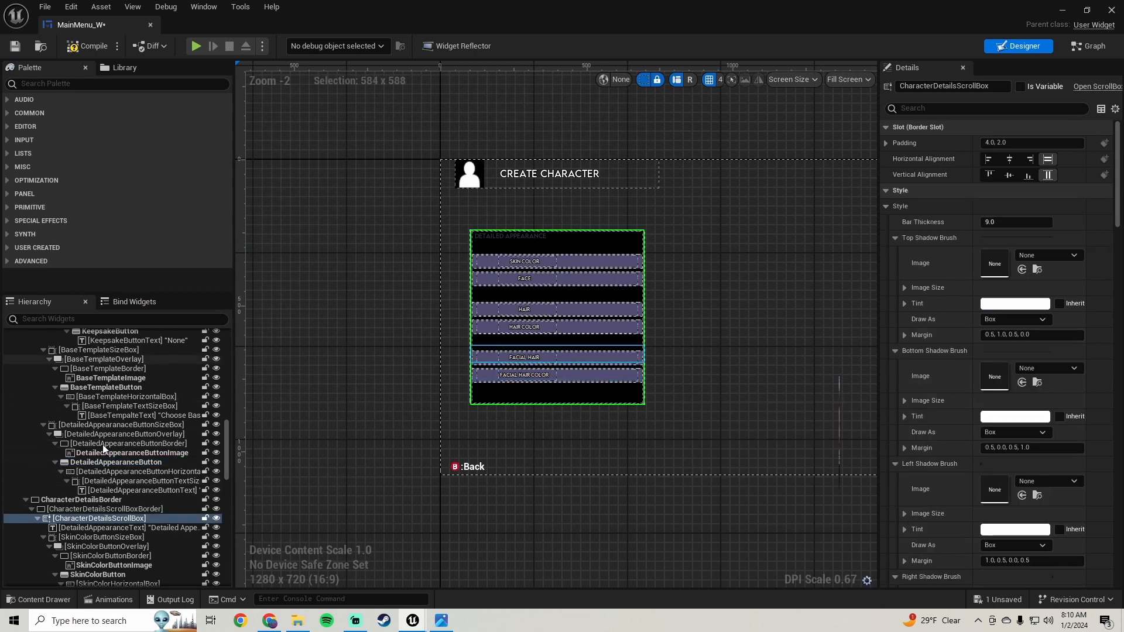
scroll(111, 445, up, 3)
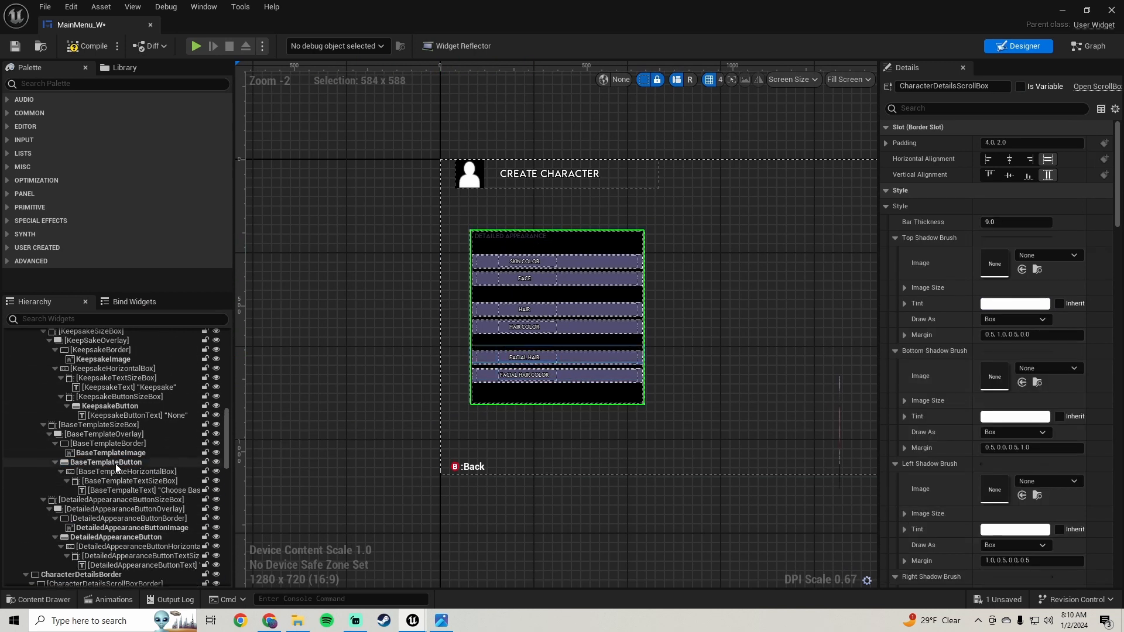
scroll(115, 464, up, 10)
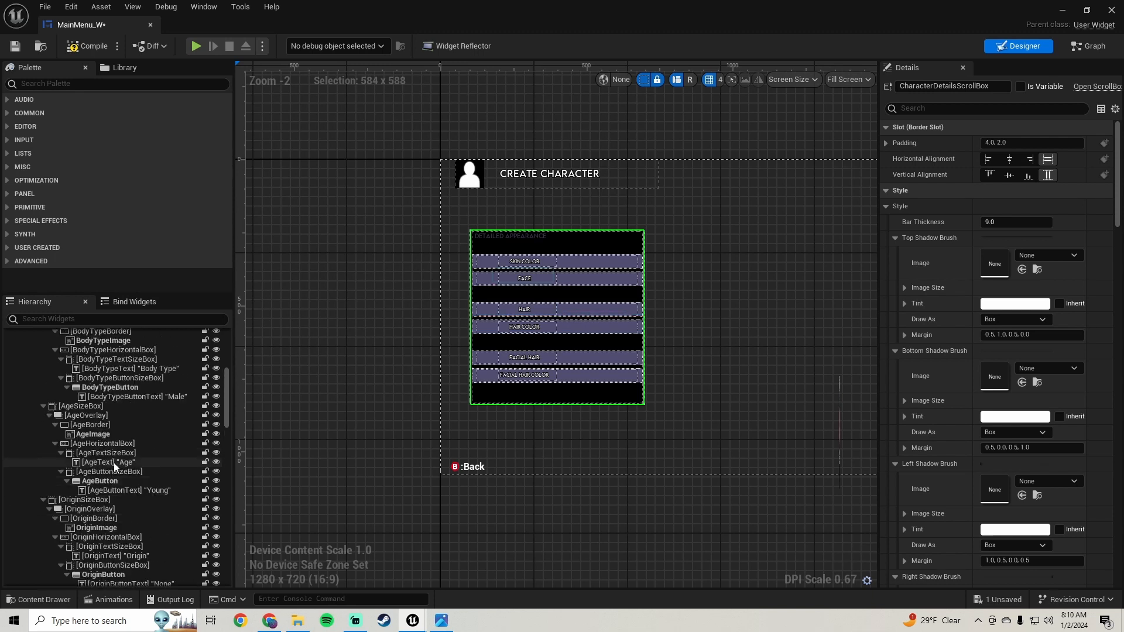
scroll(115, 462, up, 9)
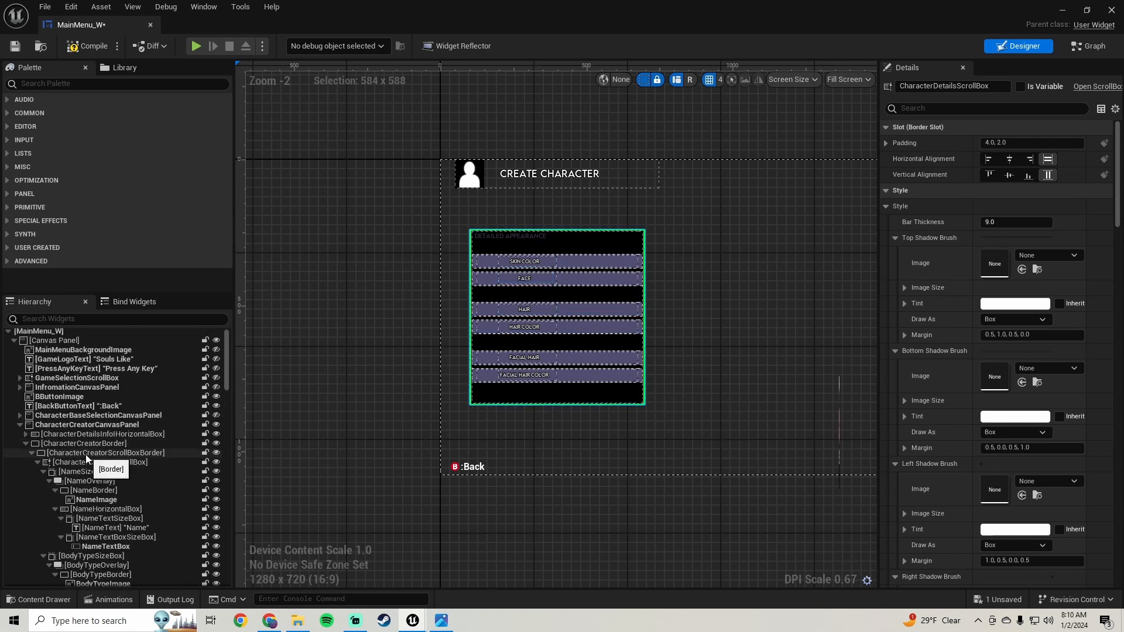
click(93, 445)
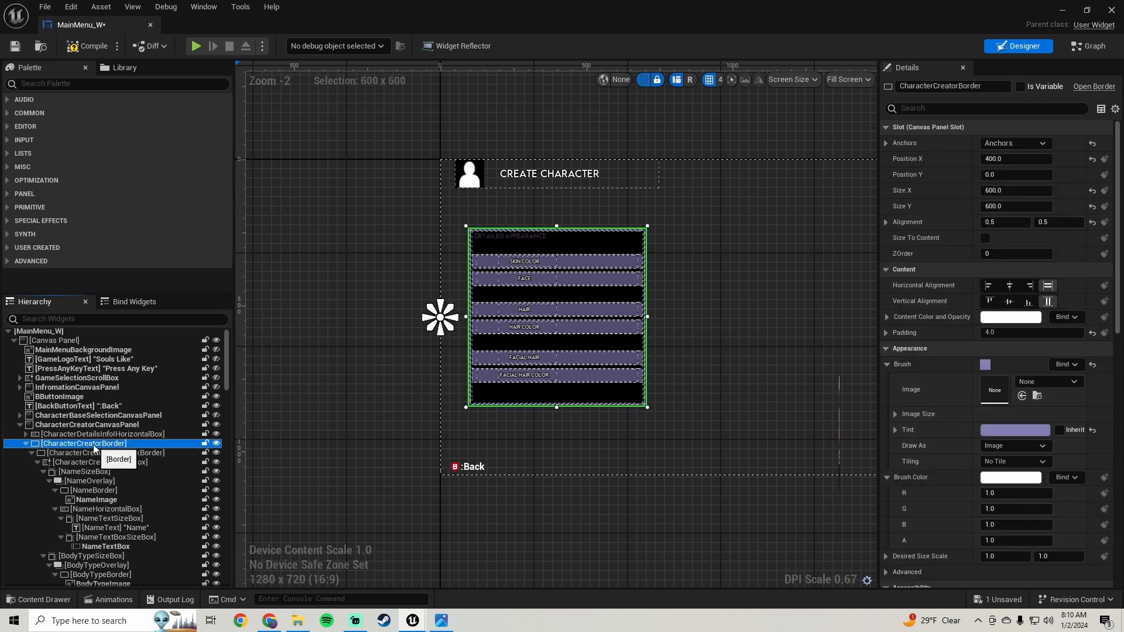
click(1023, 86)
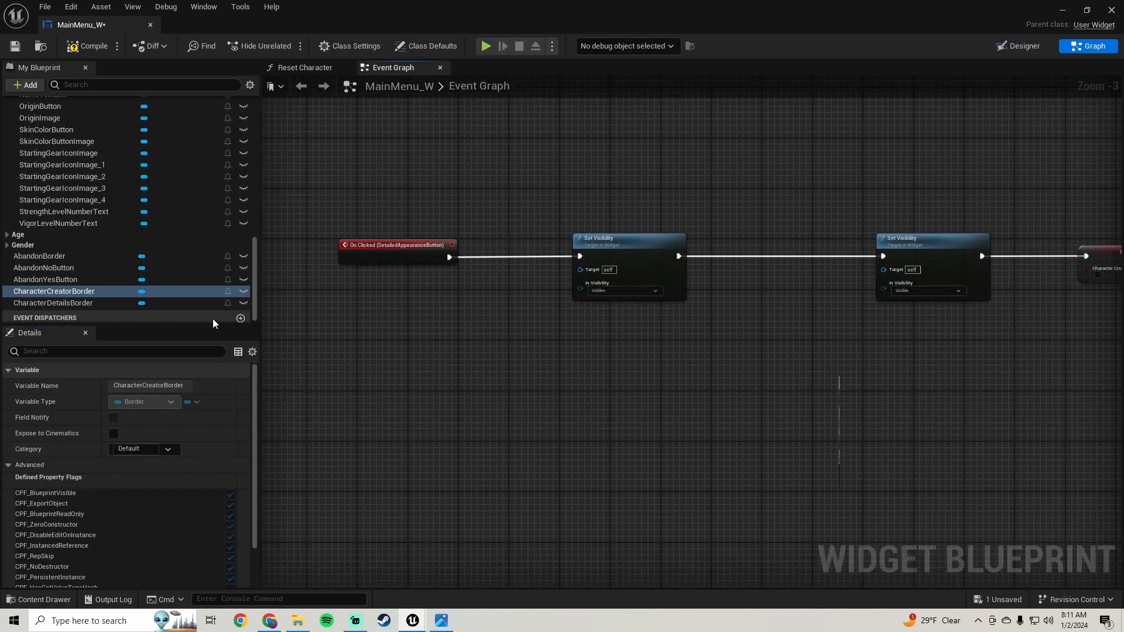
drag(11, 292, 584, 269)
drag(500, 271, 483, 282)
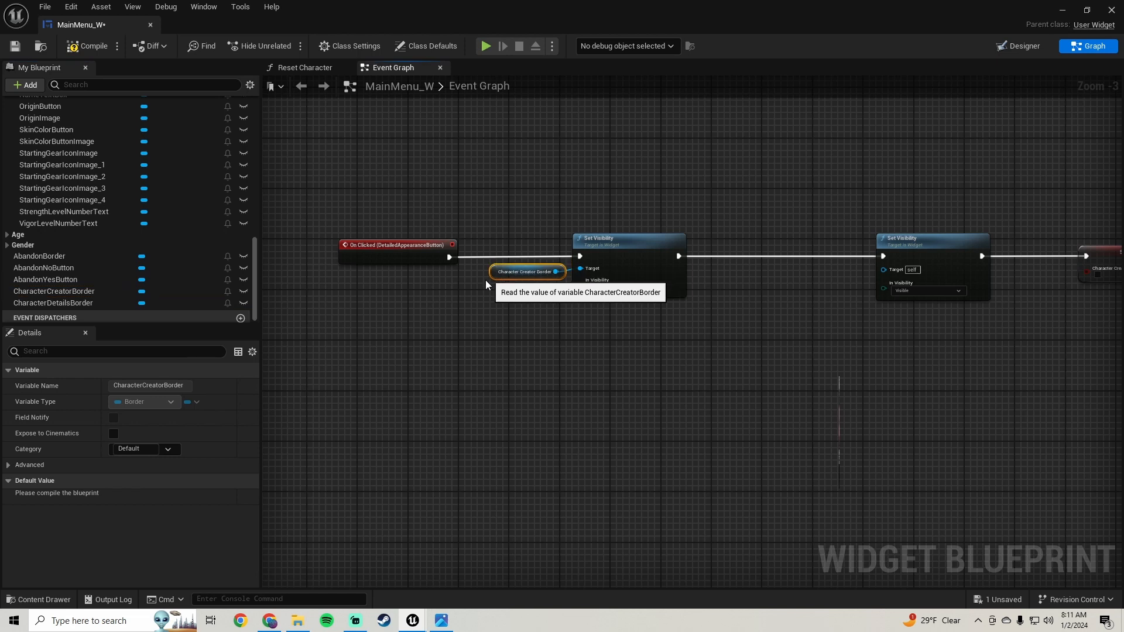
Collapse the CharacterCreatorBorder hierarchy and make the CharacterStatusBorder widget a variable
click(1021, 46)
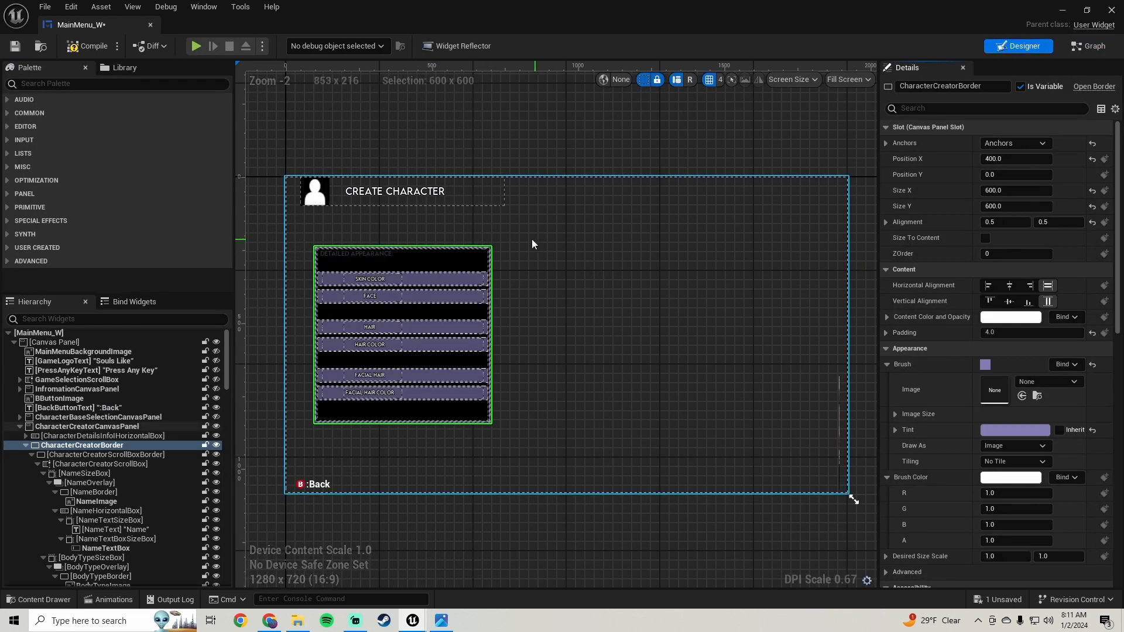
scroll(84, 446, down, 5)
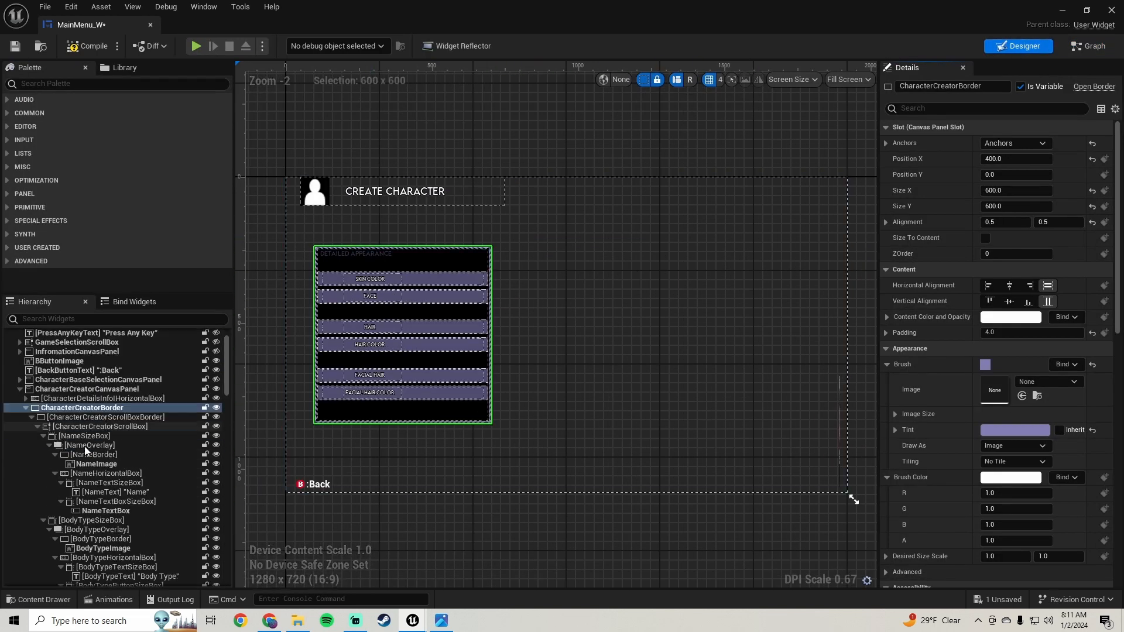
scroll(93, 430, up, 5)
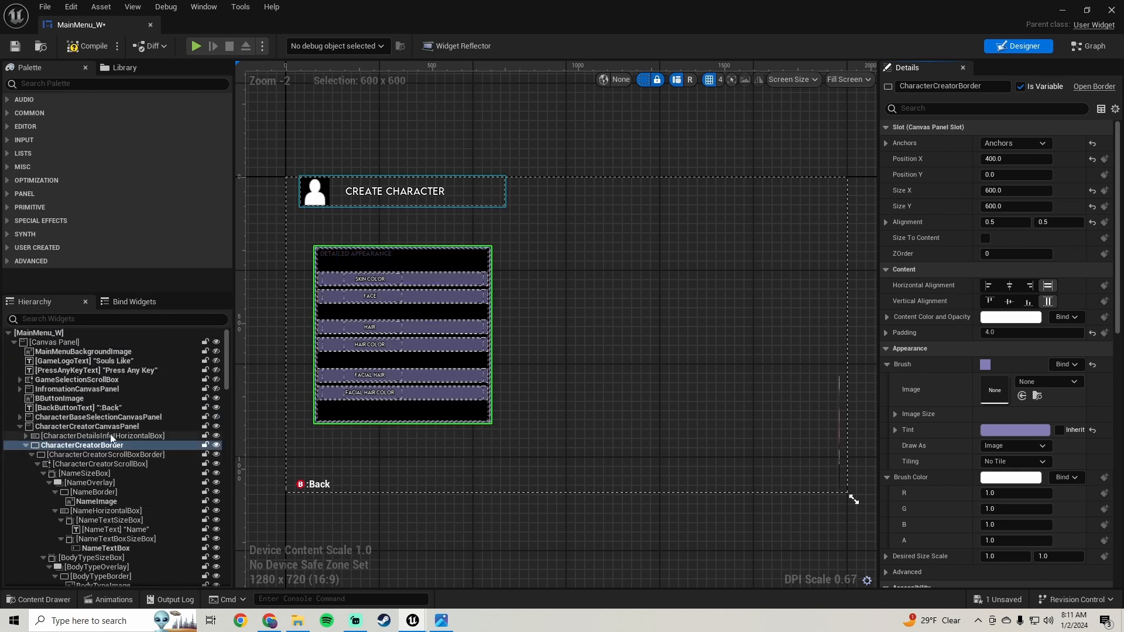
click(26, 445)
click(26, 455)
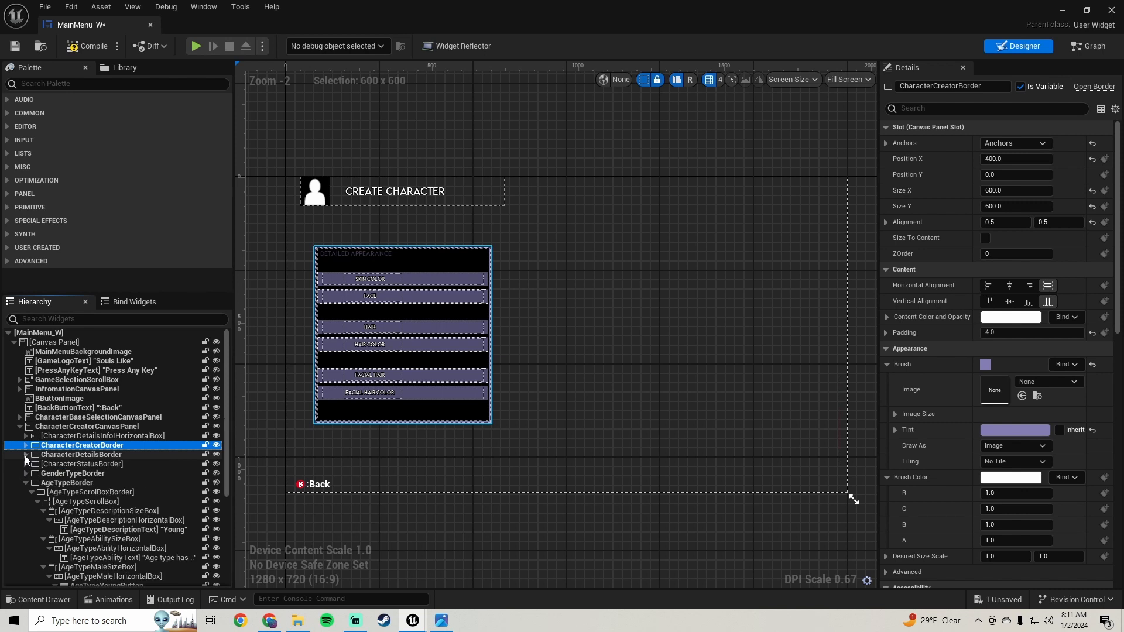
click(88, 463)
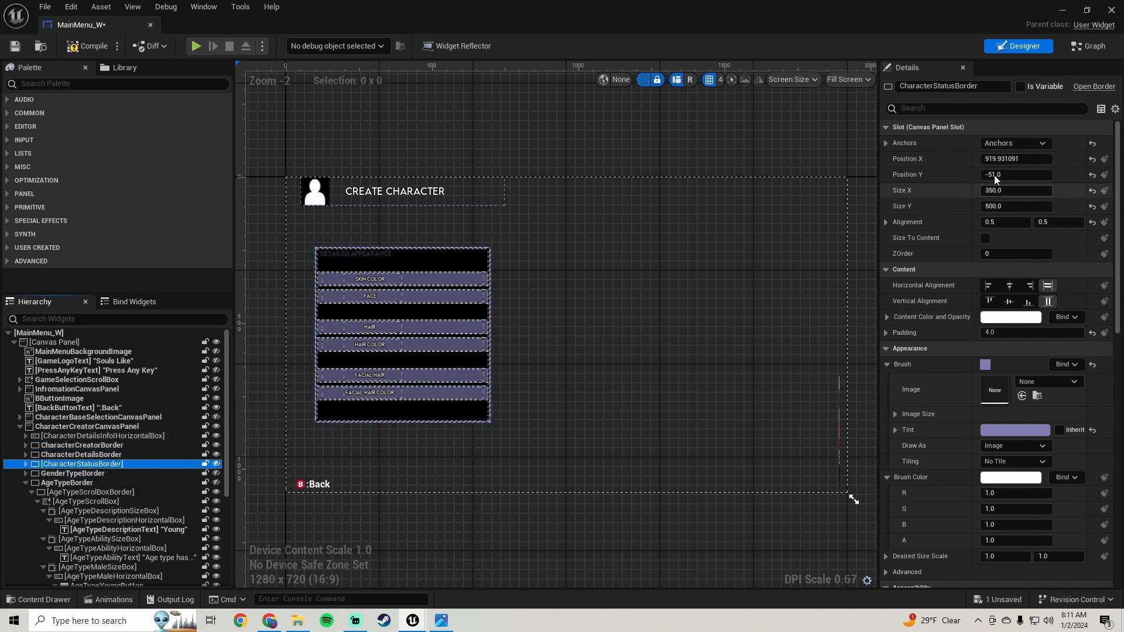
click(1020, 88)
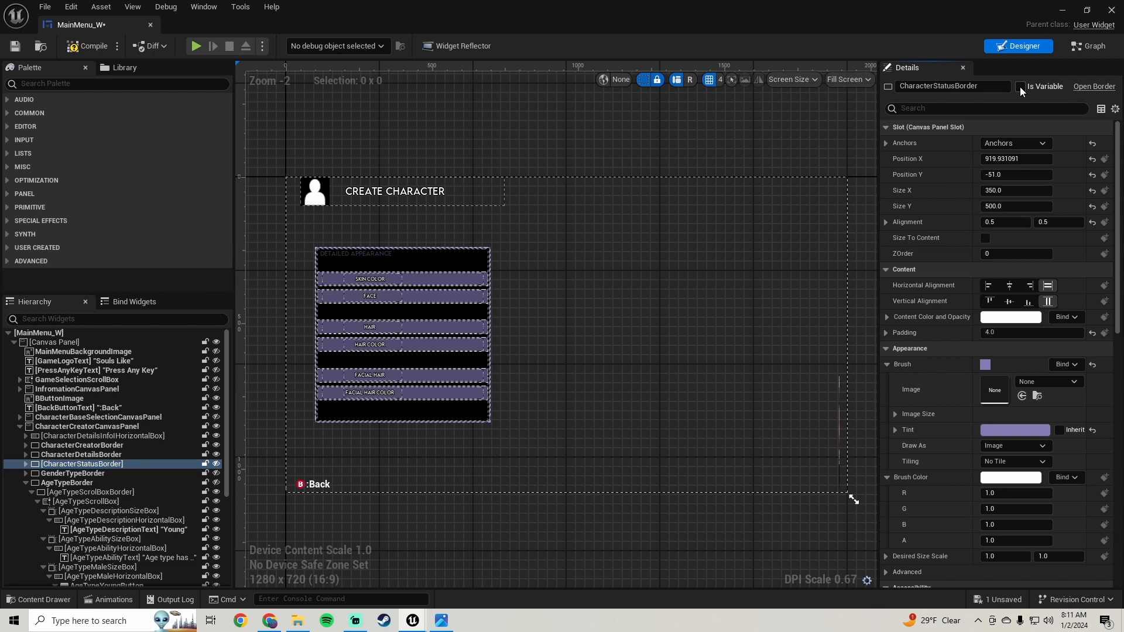
Add a Character Status Border getter as a second target of the Hidden Set Visibility node, placed beneath the Character Creator Border getter
click(1088, 46)
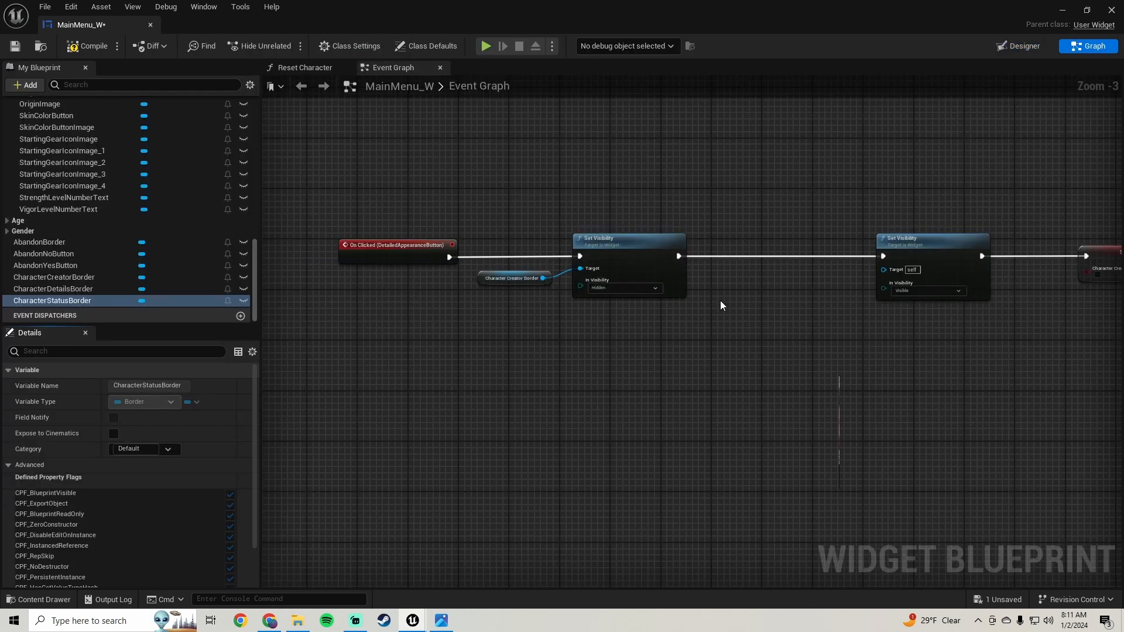
drag(30, 304, 582, 269)
drag(497, 262, 483, 301)
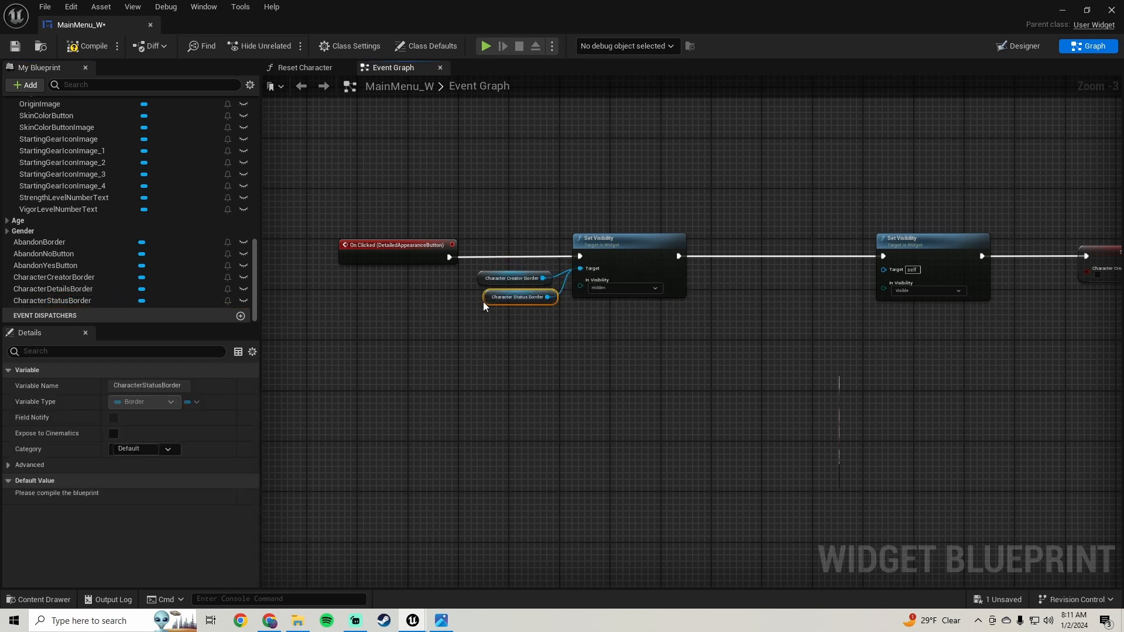
Identify the Detailed Appearance menu's border widget and connect a Character Details Border getter as the target of the Visible Set Visibility node
right_drag(742, 329, 450, 342)
scroll(559, 307, up, 3)
drag(615, 180, 776, 359)
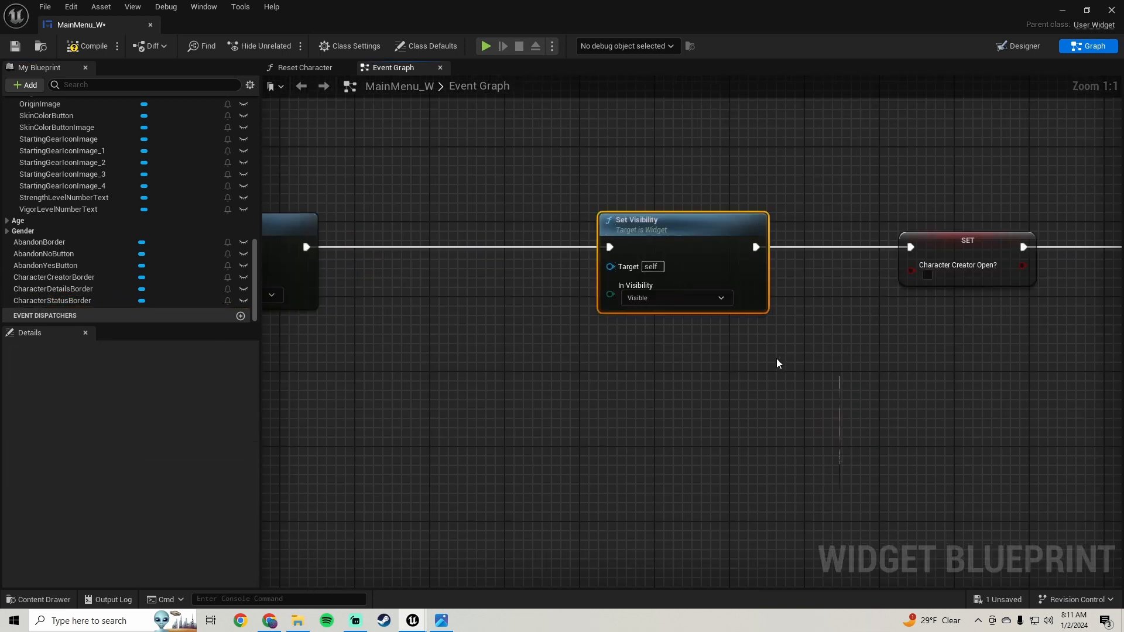
click(1019, 46)
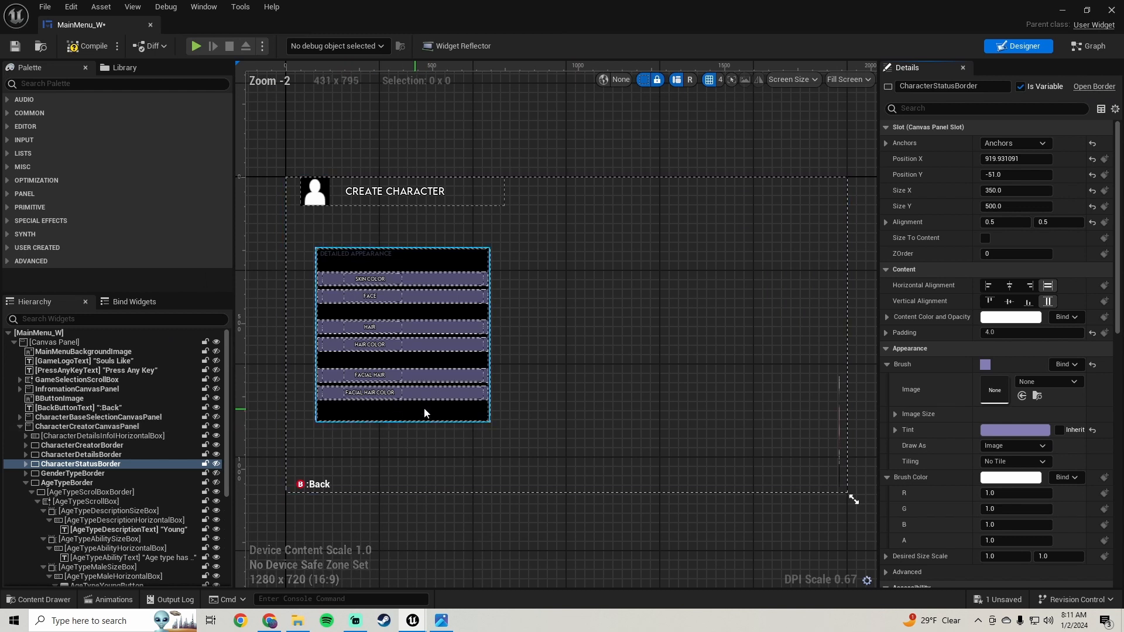
click(430, 413)
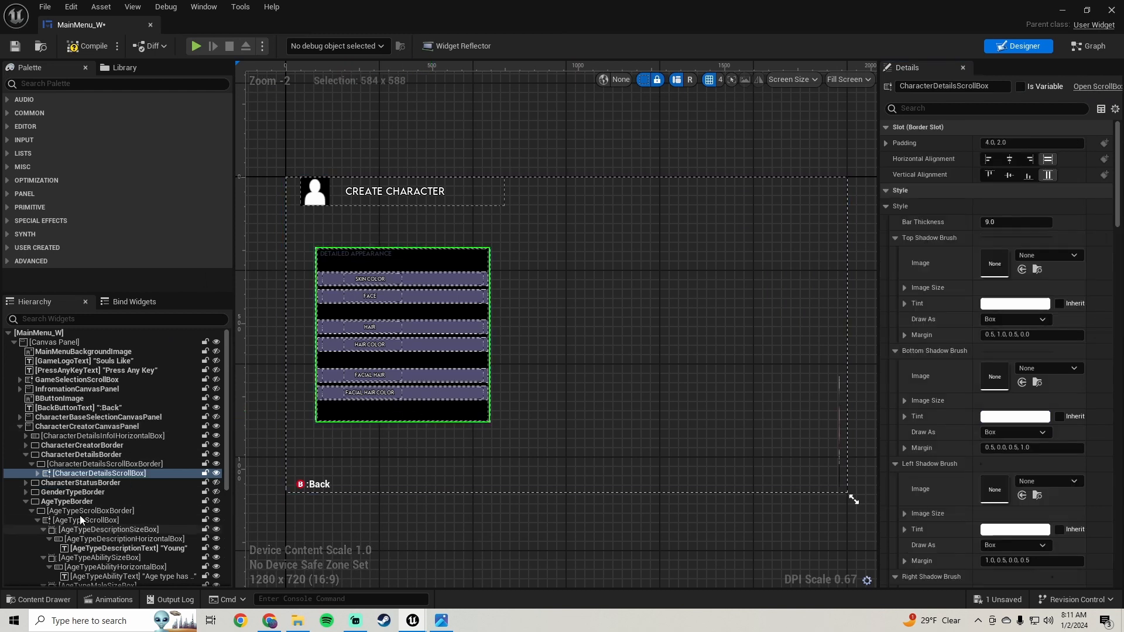
scroll(85, 503, down, 2)
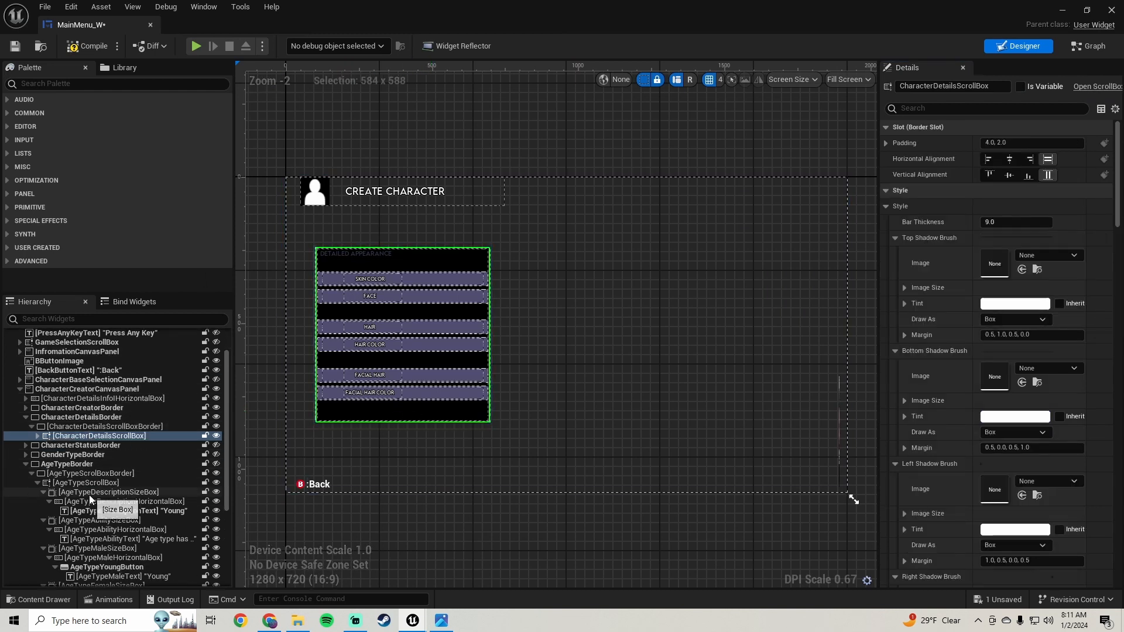
click(84, 418)
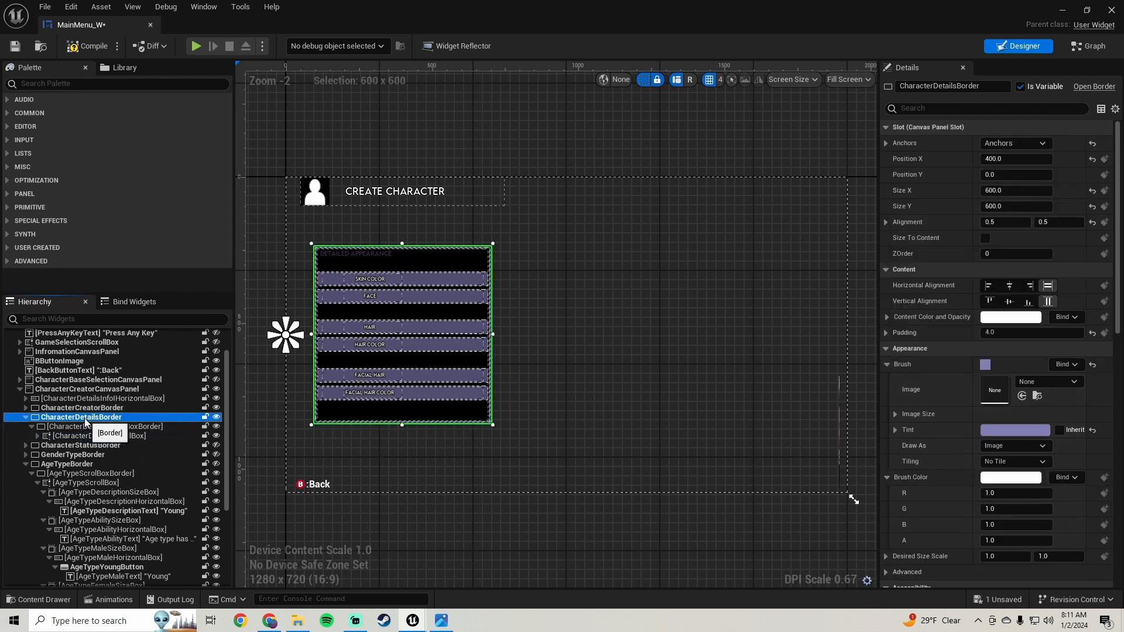
click(1084, 48)
drag(71, 291, 621, 268)
drag(497, 260, 443, 319)
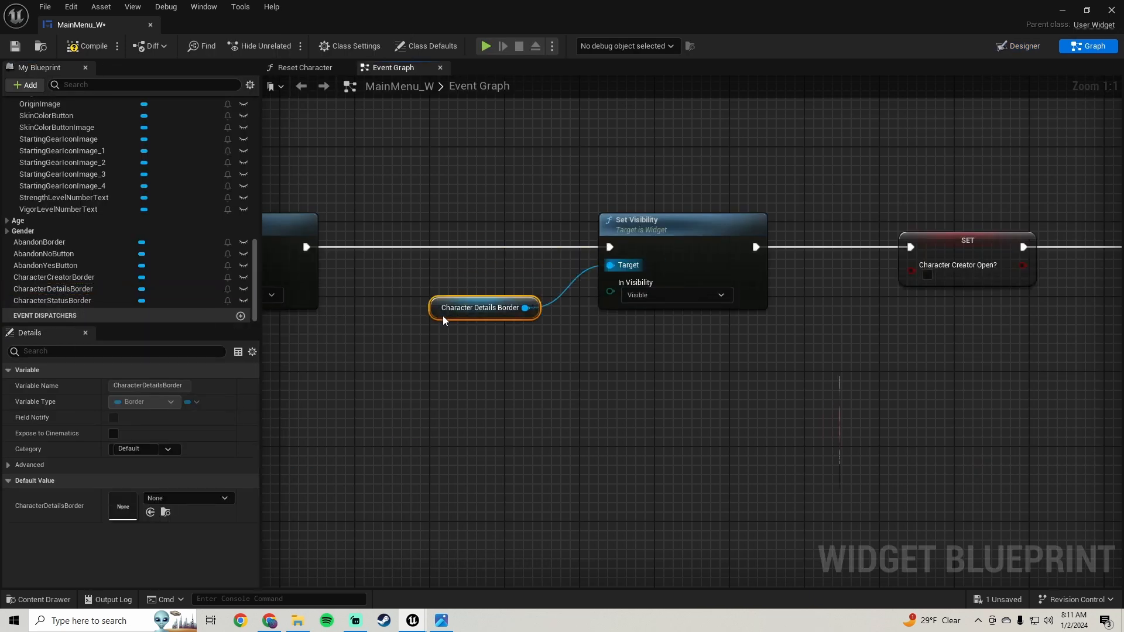
Move the Play Sound 2D node farther from the Character Creator Open? SET node to make room for another node
scroll(621, 319, down, 3)
right_drag(650, 303, 335, 269)
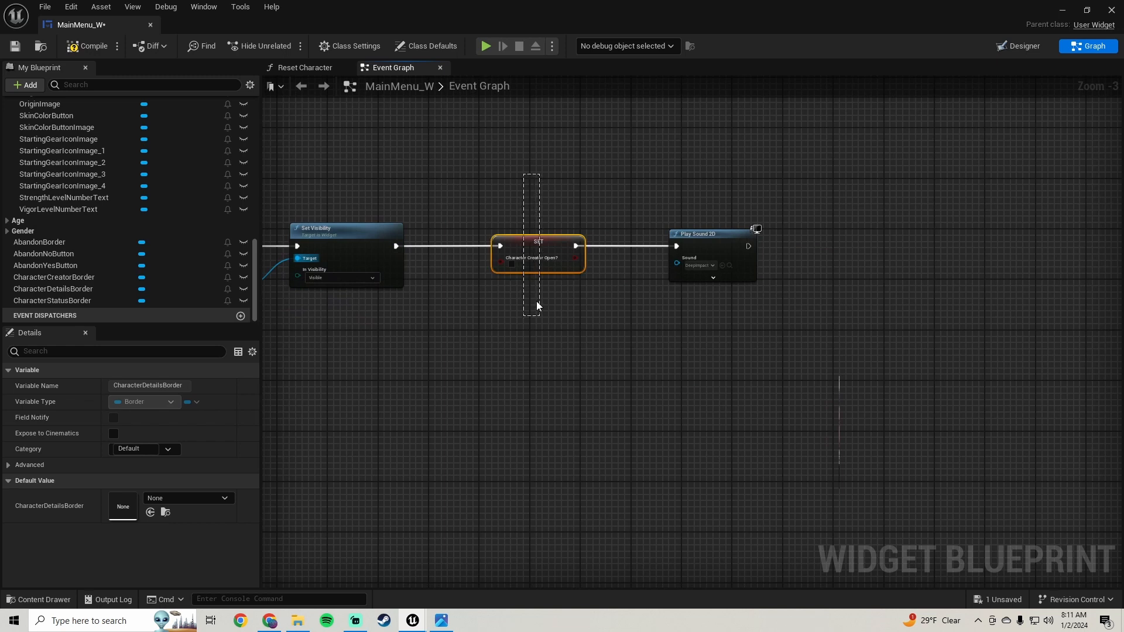
drag(537, 306, 537, 307)
drag(698, 240, 797, 240)
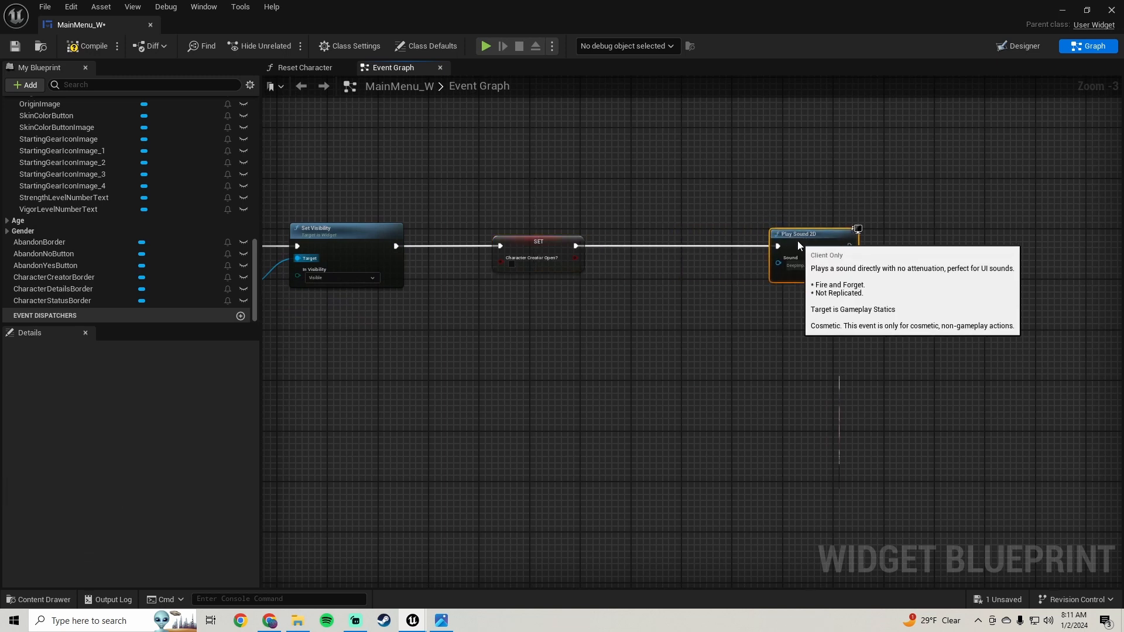
right_drag(797, 241, 954, 263)
Duplicate the CharacterCreatorOpen? boolean variable and name the copy DetailedAppearanceOpen?
scroll(50, 231, up, 10)
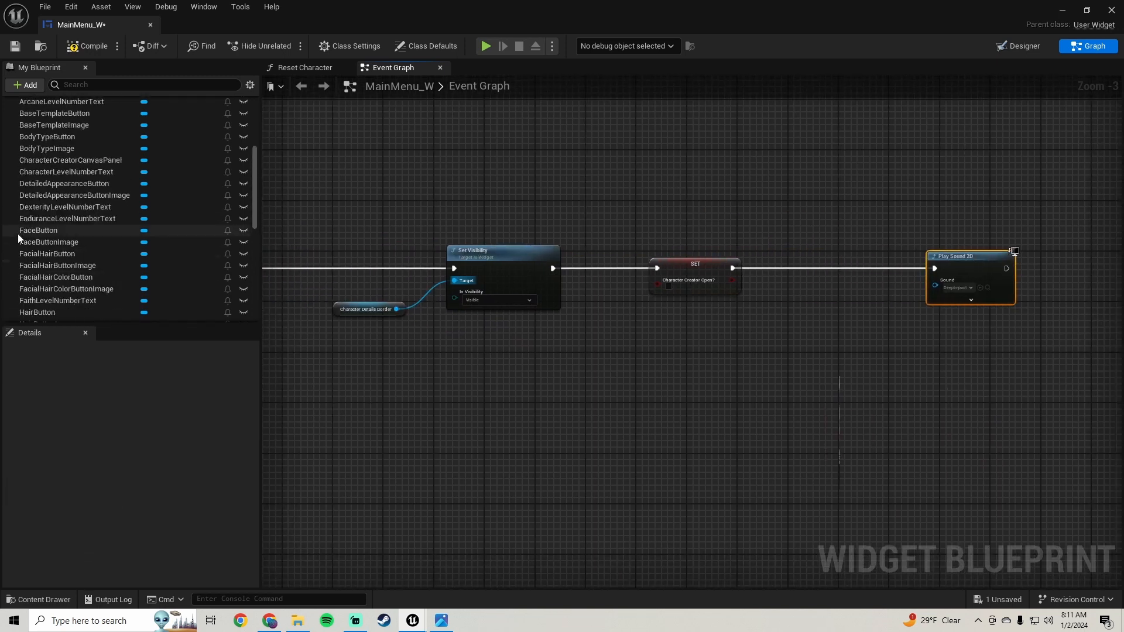
scroll(18, 233, up, 10)
click(11, 210)
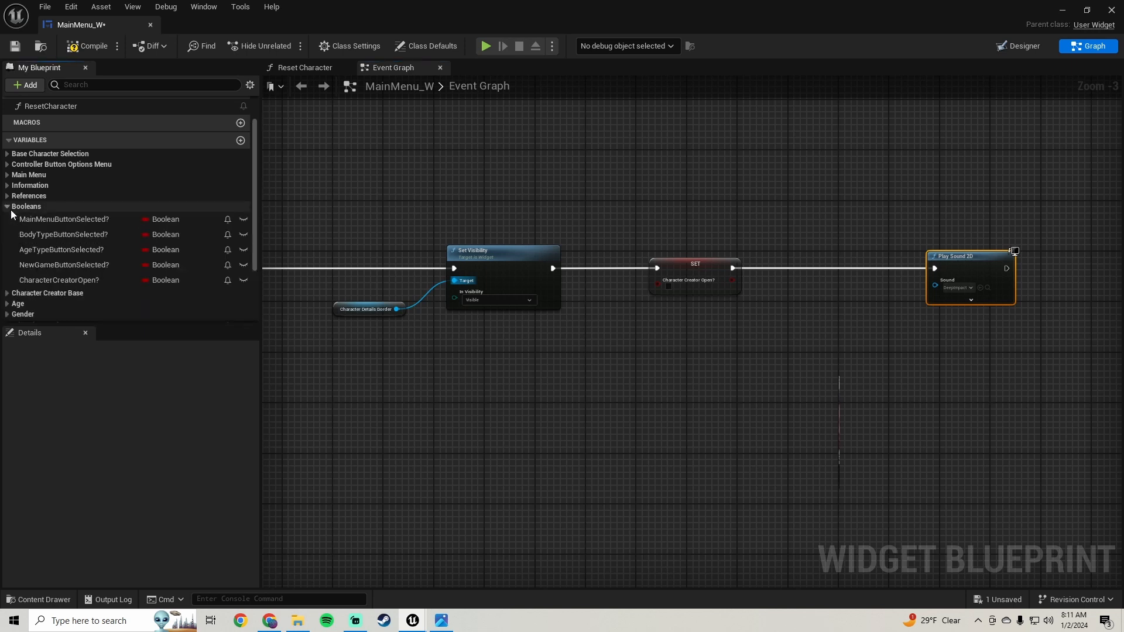
scroll(71, 284, down, 3)
right_click(78, 201)
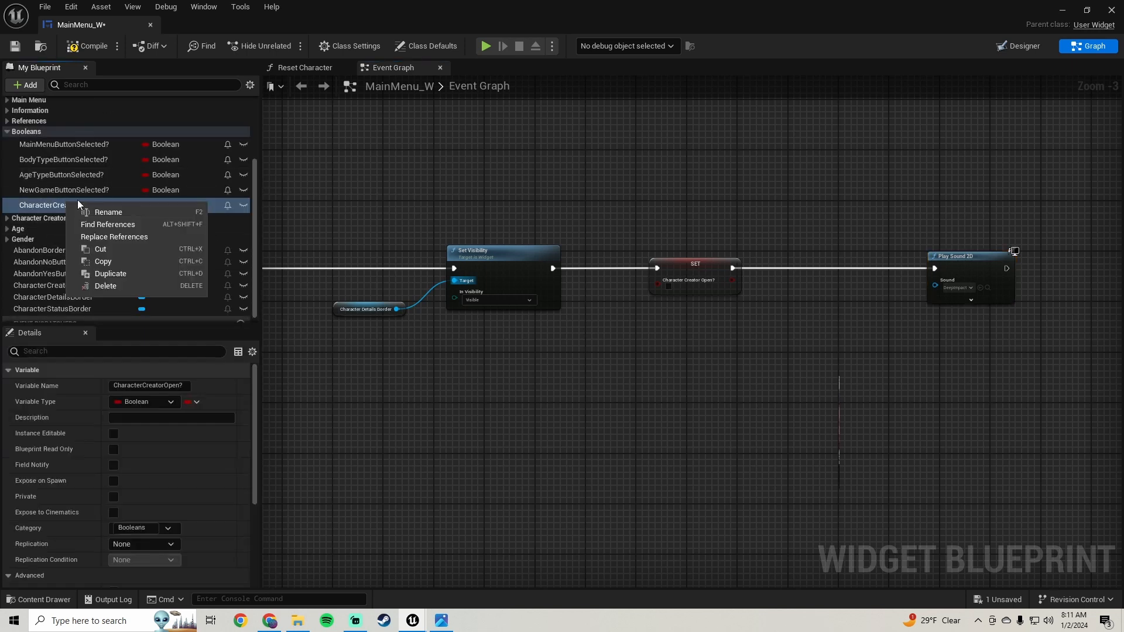
click(115, 273)
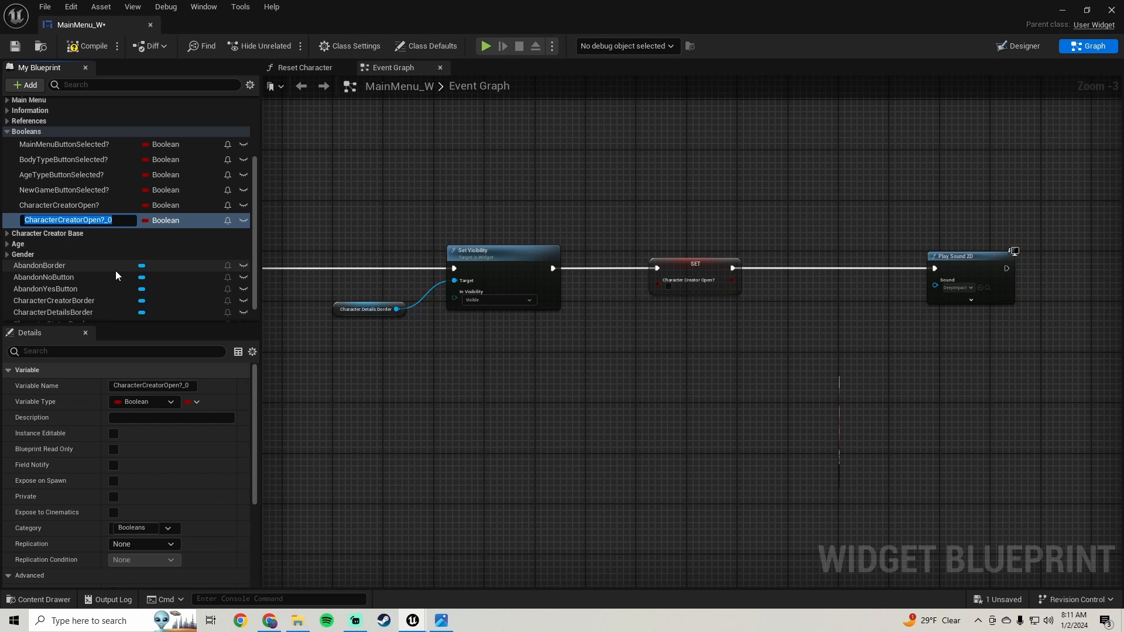
text(Deatil)
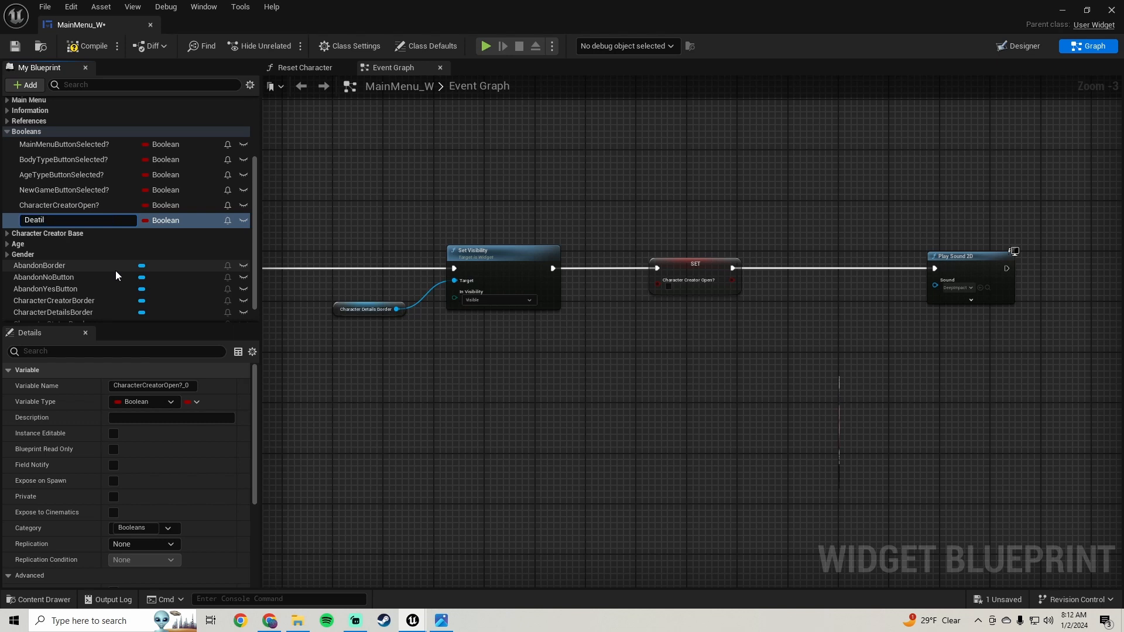
key(BackSpace)
key(BackSpace)
key(BackSpace)
key(BackSpace)
text(tailedAppearanceOpen)
key(Return)
Insert a SET node for DetailedAppearanceOpen? with its value true between the Character Creator Open? SET and Play Sound 2D nodes
right_drag(648, 370, 473, 308)
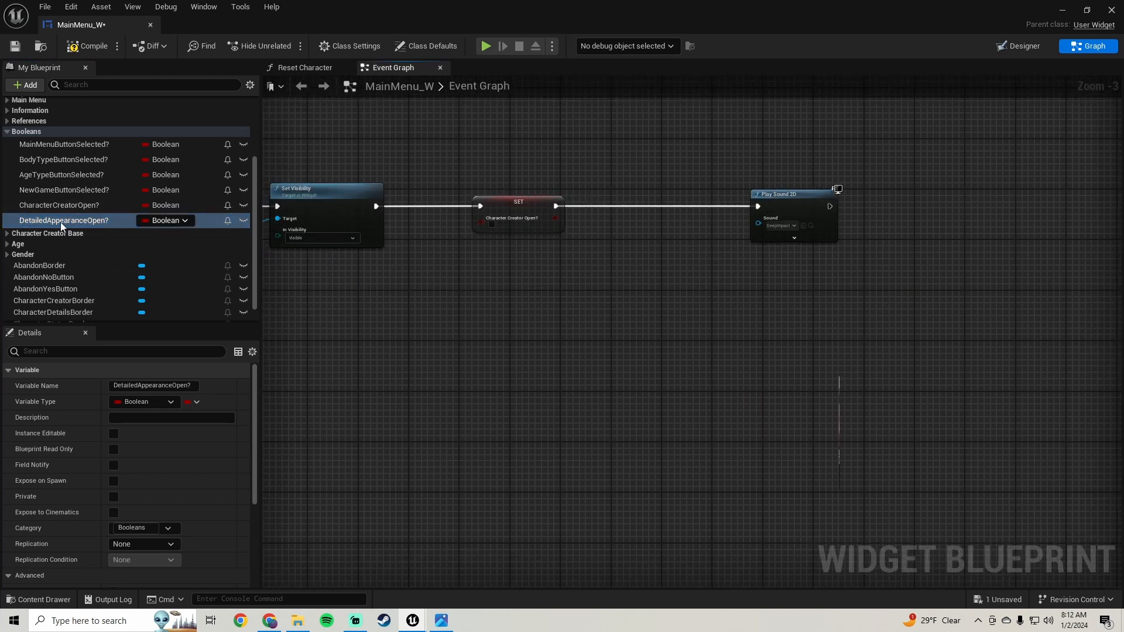
drag(61, 222, 625, 214)
click(645, 251)
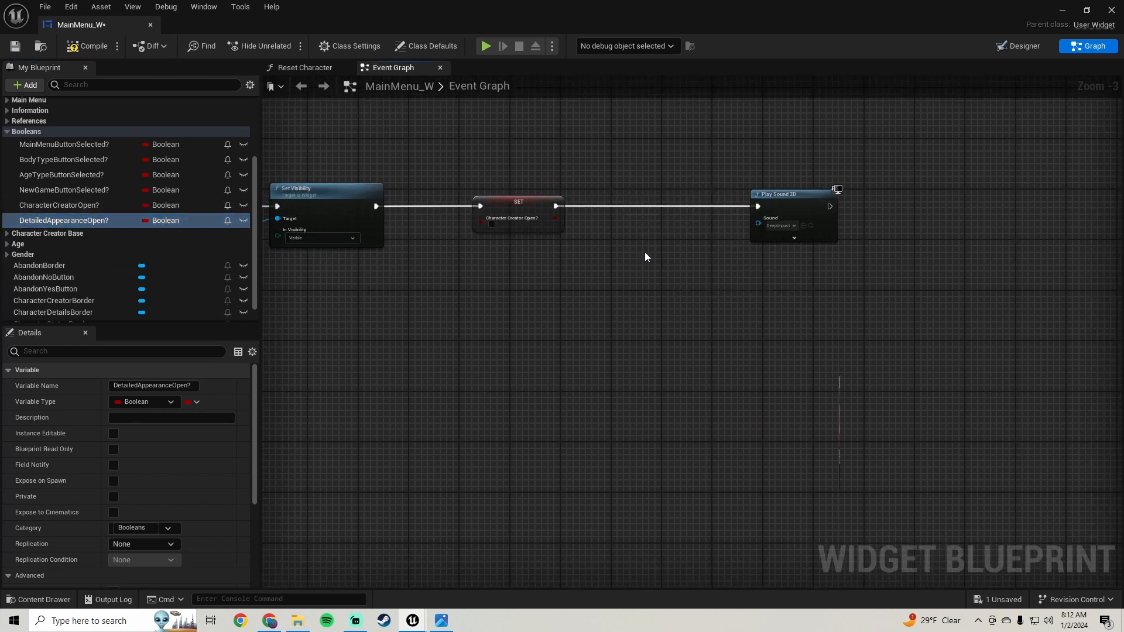
scroll(644, 252, up, 2)
click(614, 257)
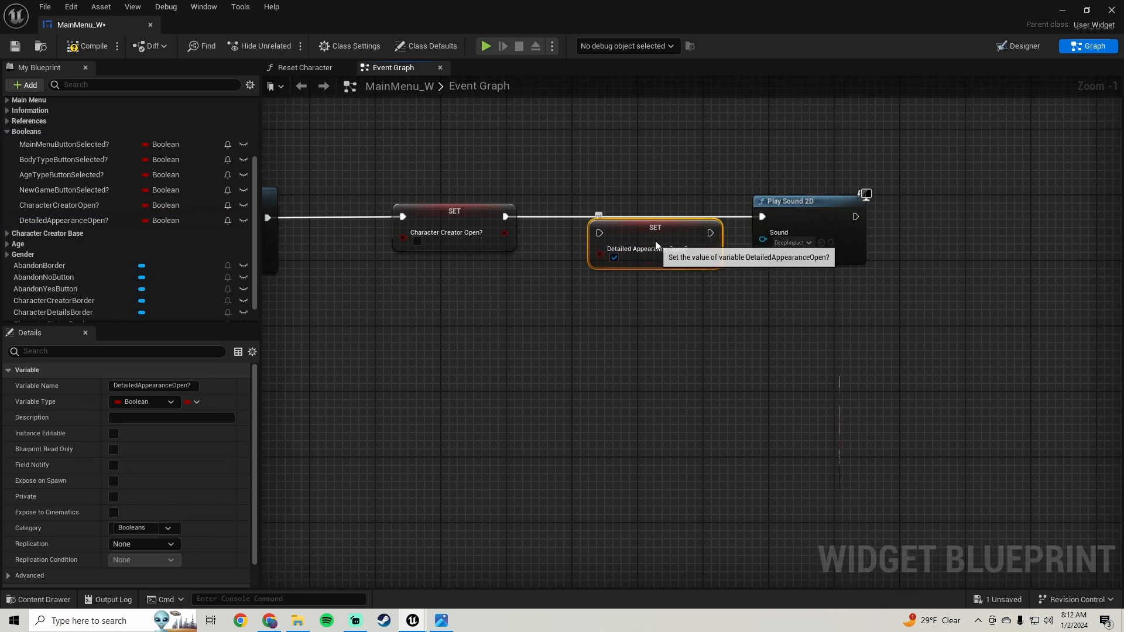
drag(655, 240, 507, 217)
drag(685, 217, 763, 217)
Compile and save the MainMenu_W widget blueprint
scroll(765, 218, down, 4)
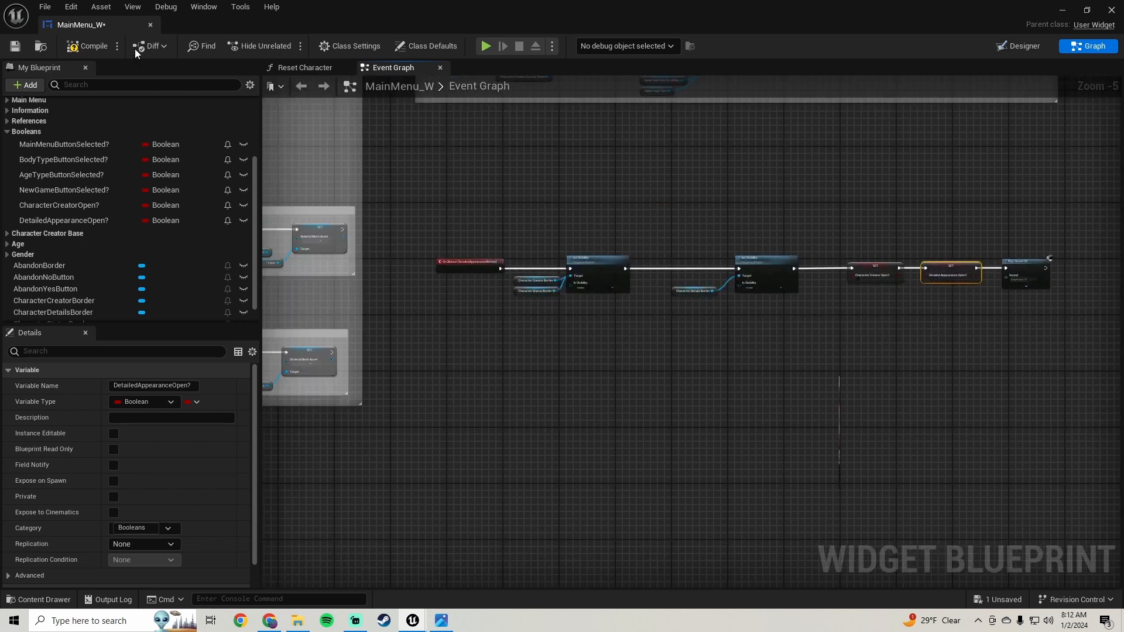
click(86, 48)
click(15, 47)
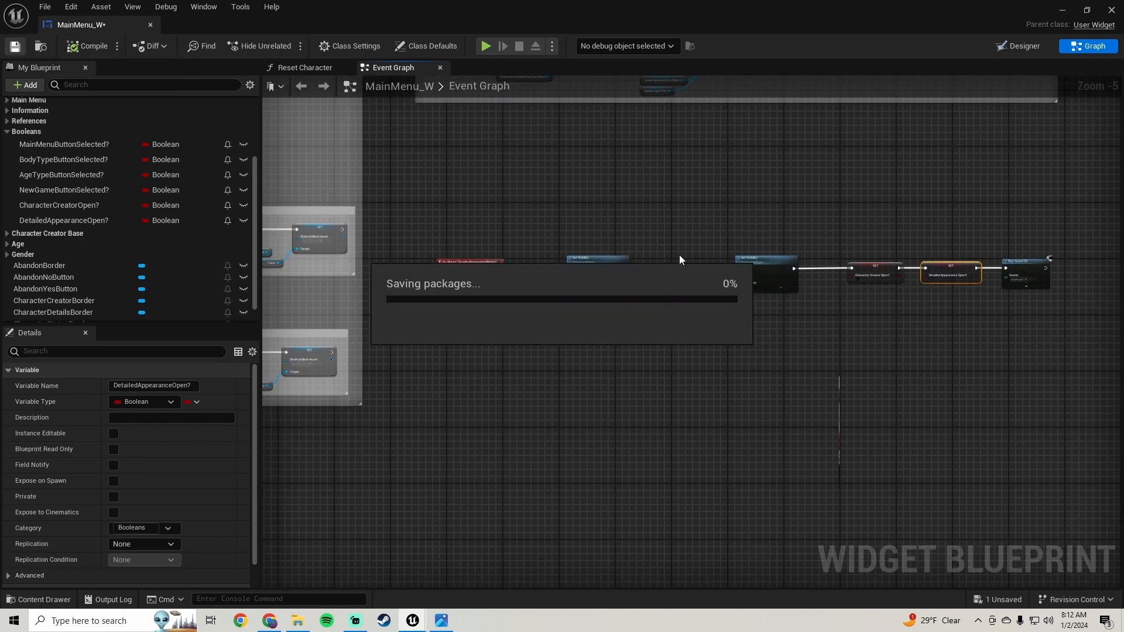
scroll(644, 293, down, 5)
right_drag(586, 587, 593, 329)
Play the MainMenu level, start a new game, and check the Detailed Appearance menu from the character creator in full screen
click(1063, 11)
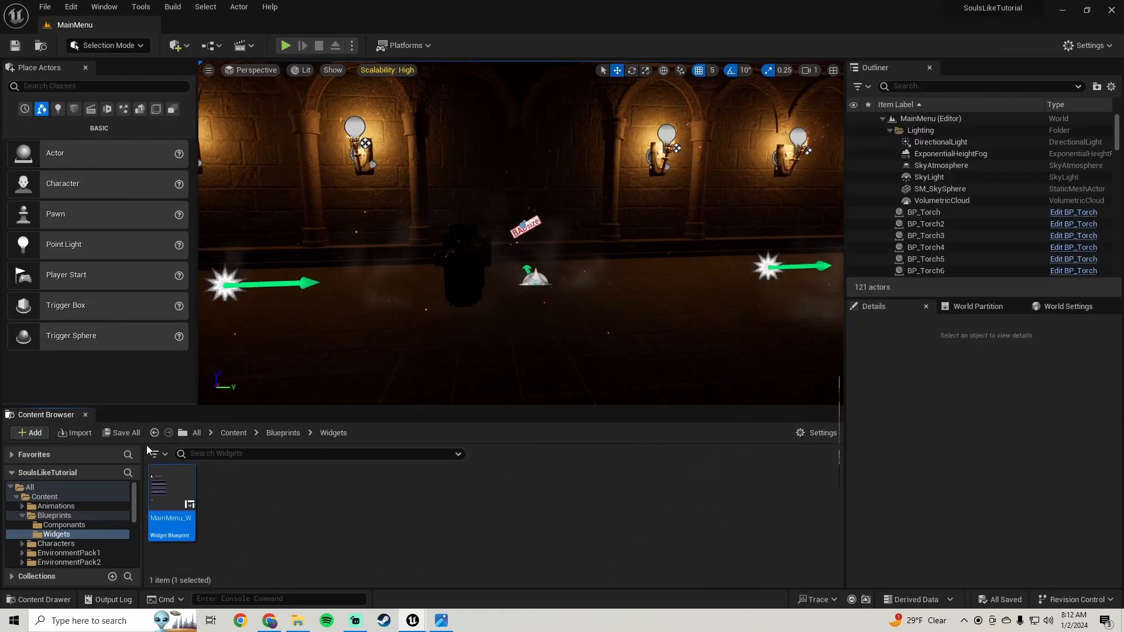
click(287, 46)
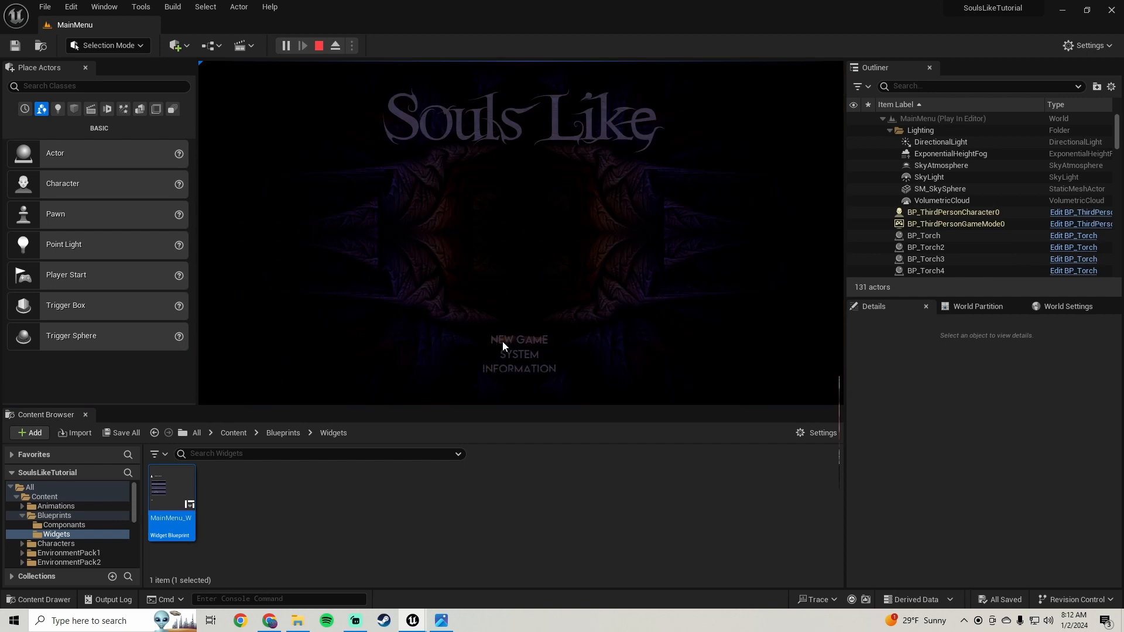
click(502, 340)
click(325, 246)
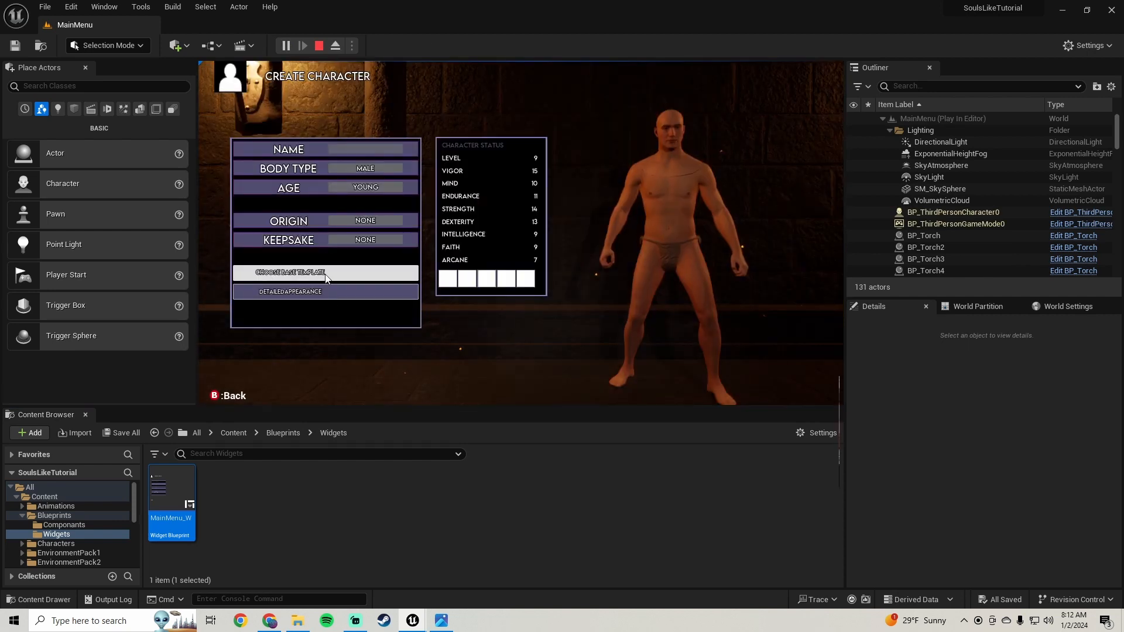
click(320, 290)
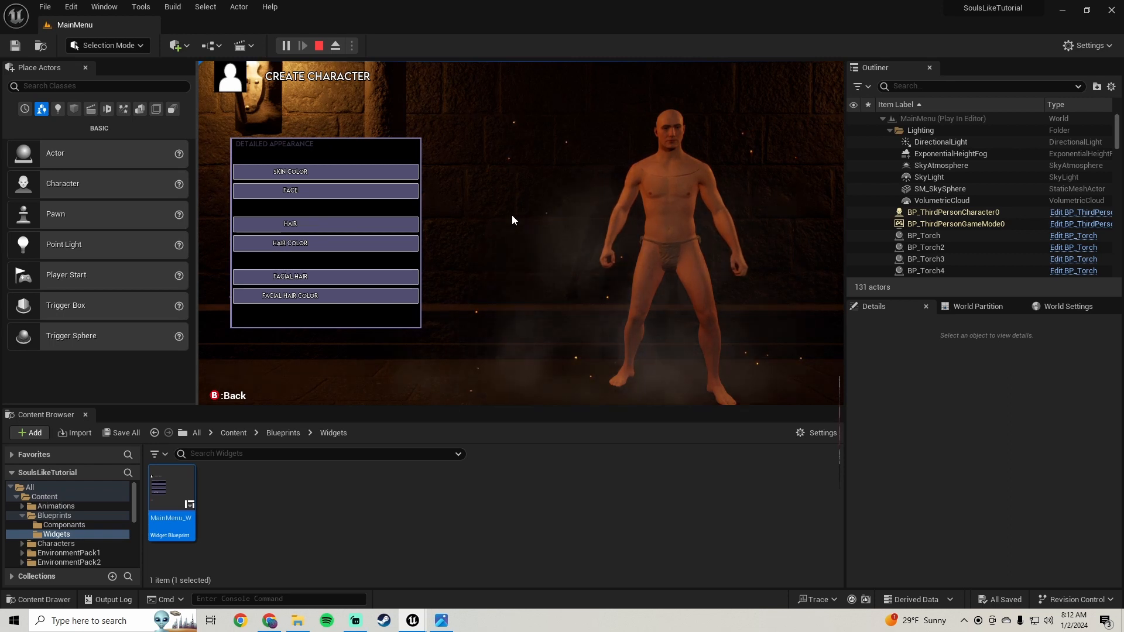
key(F11)
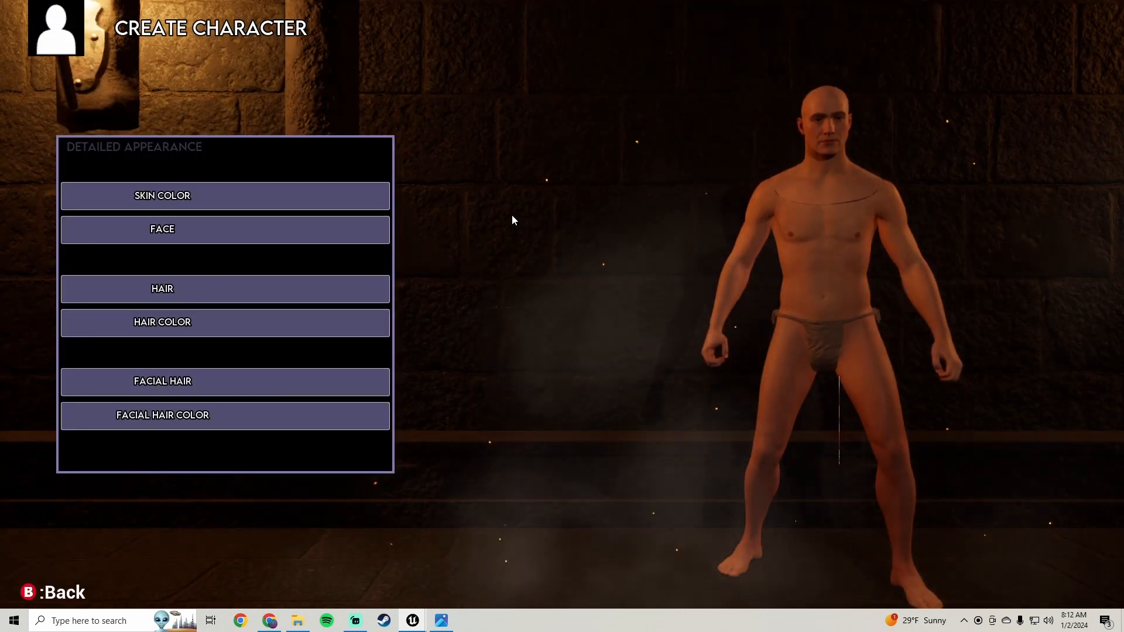